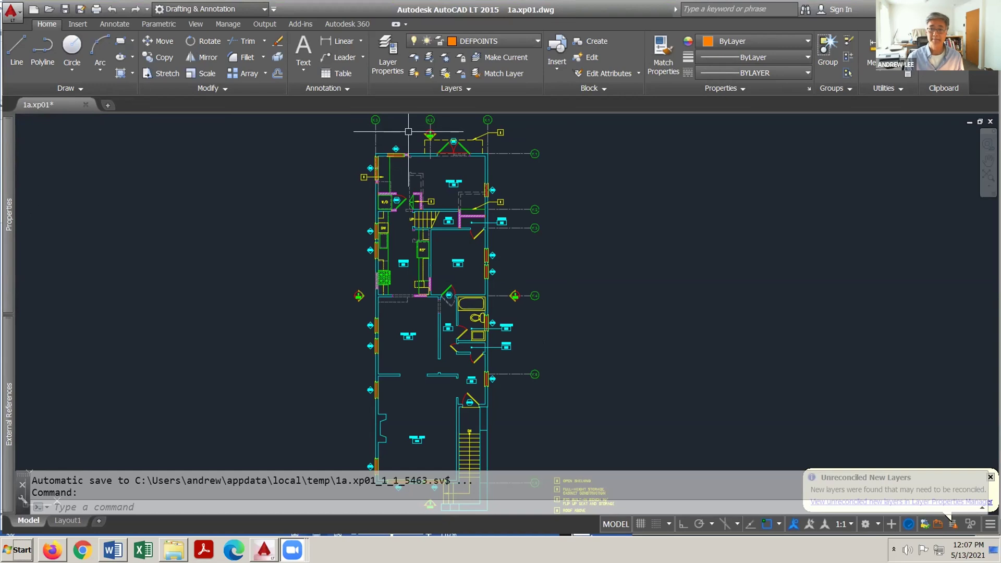
pyautogui.click(413, 173)
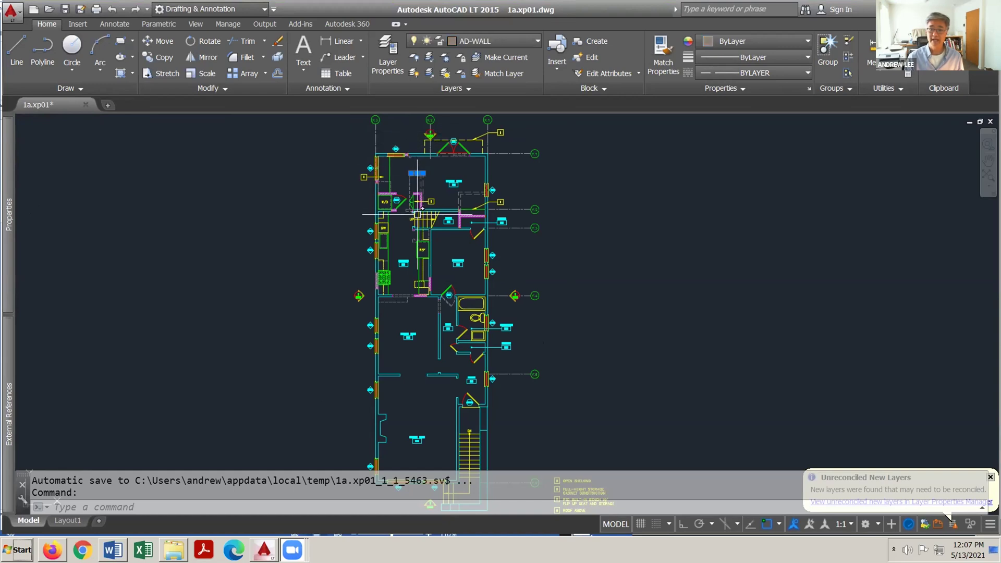
pyautogui.write('z')
pyautogui.press('Return')
pyautogui.click(405, 204)
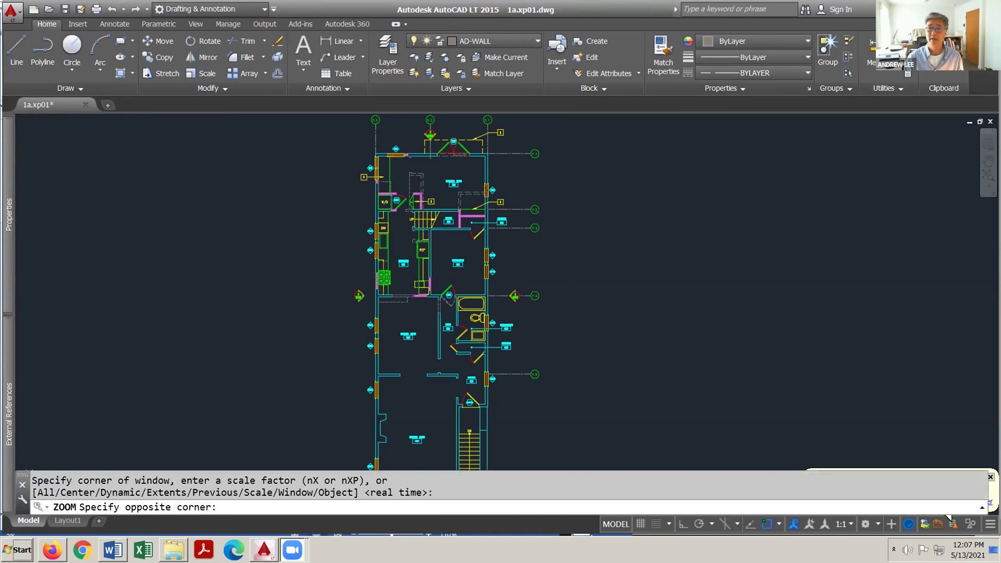
pyautogui.scroll(3, 405, 189)
pyautogui.press('Escape')
pyautogui.scroll(-3, 410, 209)
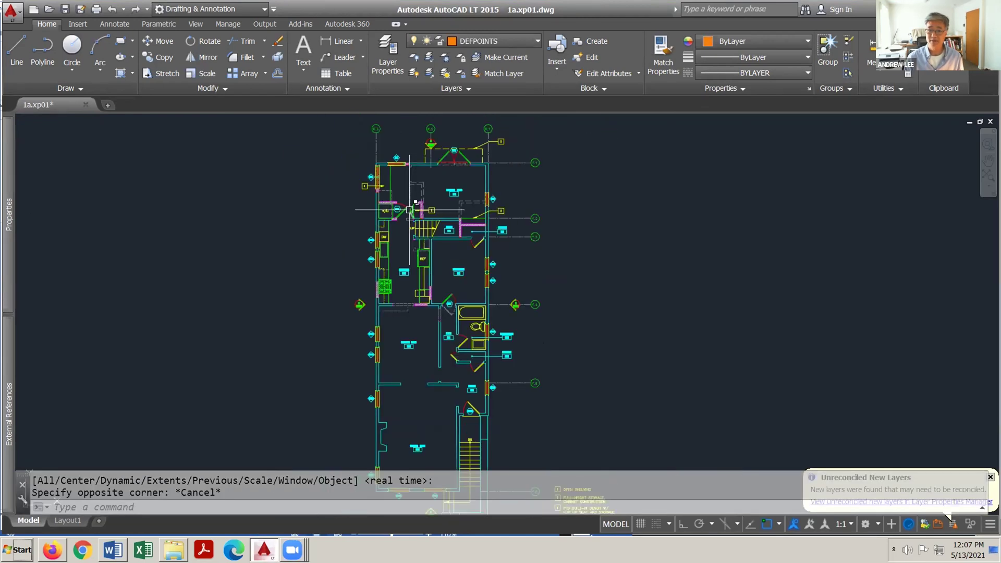
# Examine the kitchen, stair and family room area of the floor plan, including its walls, cabinets and appliances
pyautogui.moveTo(434, 337)
pyautogui.mouseDown(button='middle')
pyautogui.moveTo(437, 268)
pyautogui.moveTo(452, 295)
pyautogui.moveTo(453, 332)
pyautogui.mouseUp(button='middle')
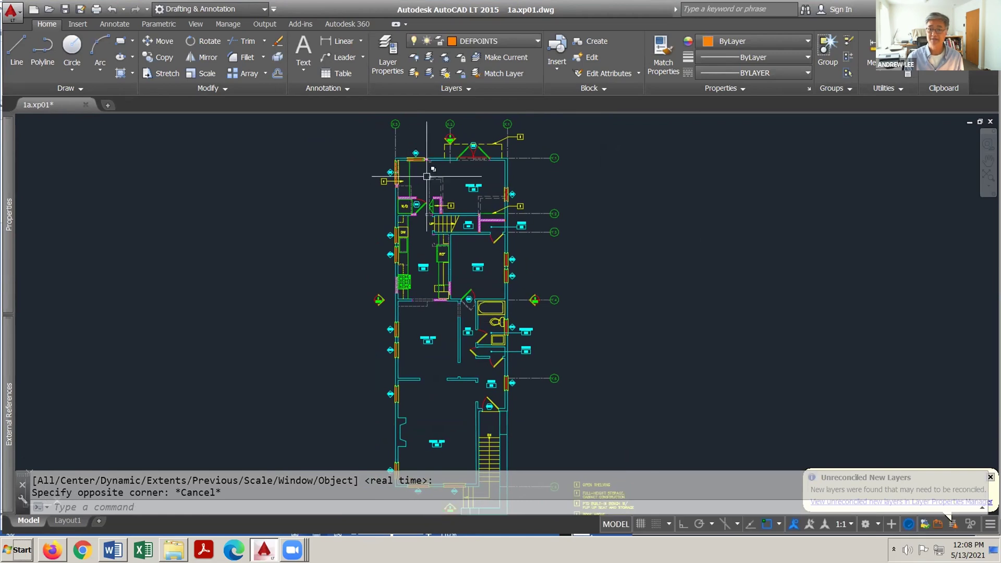
pyautogui.scroll(4, 426, 177)
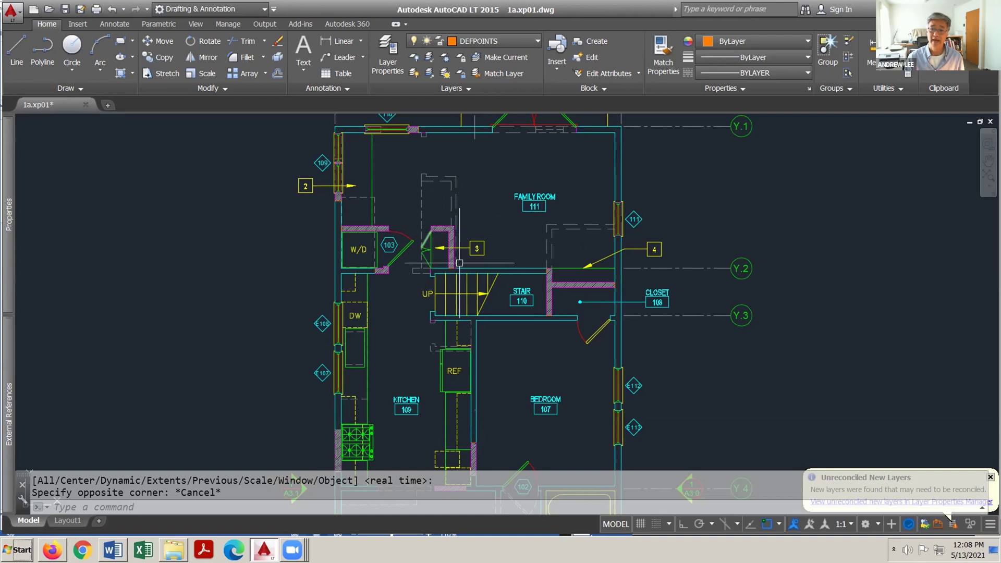
pyautogui.moveTo(391, 359); pyautogui.dragTo(394, 294, button='middle')
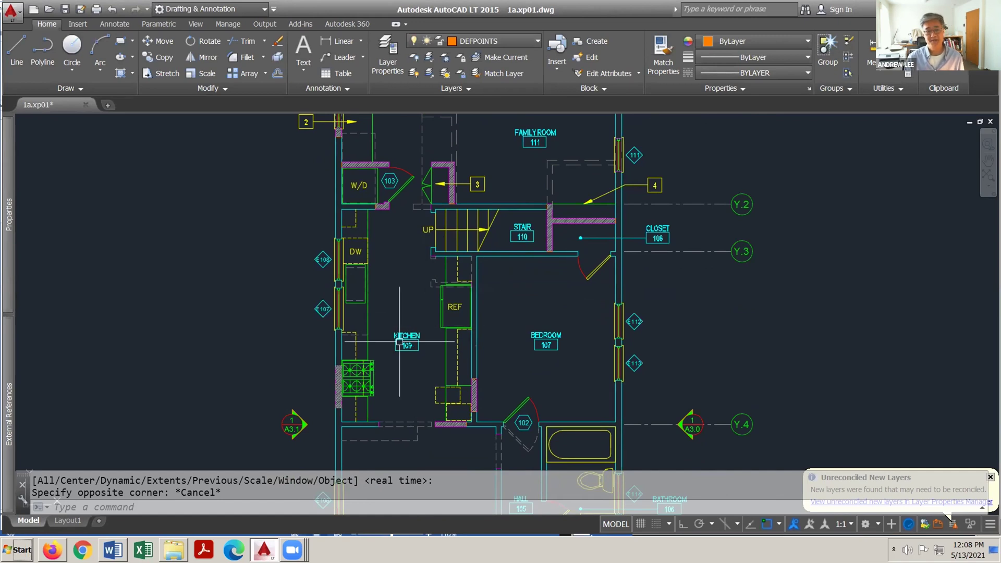
pyautogui.moveTo(399, 351)
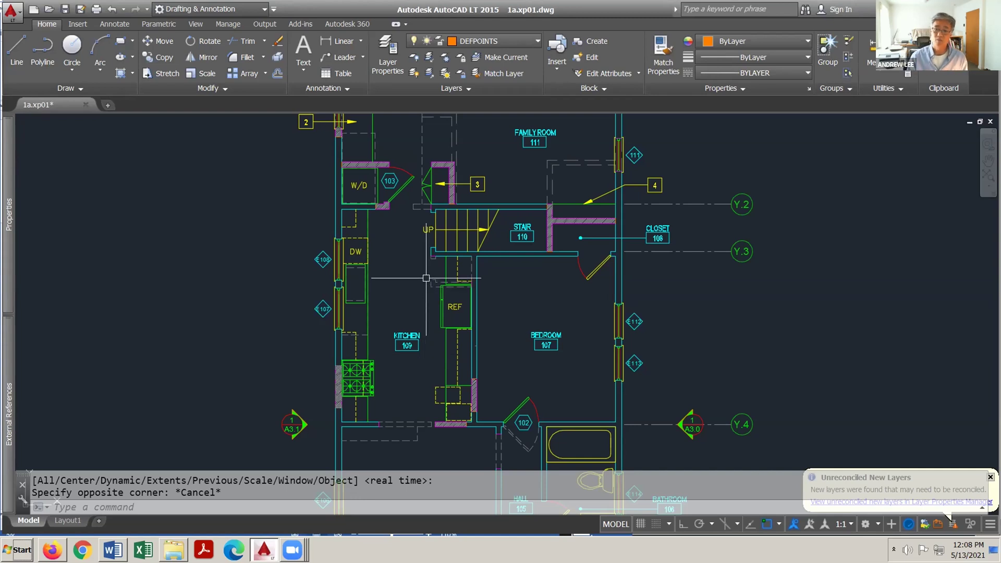
pyautogui.scroll(2, 409, 340)
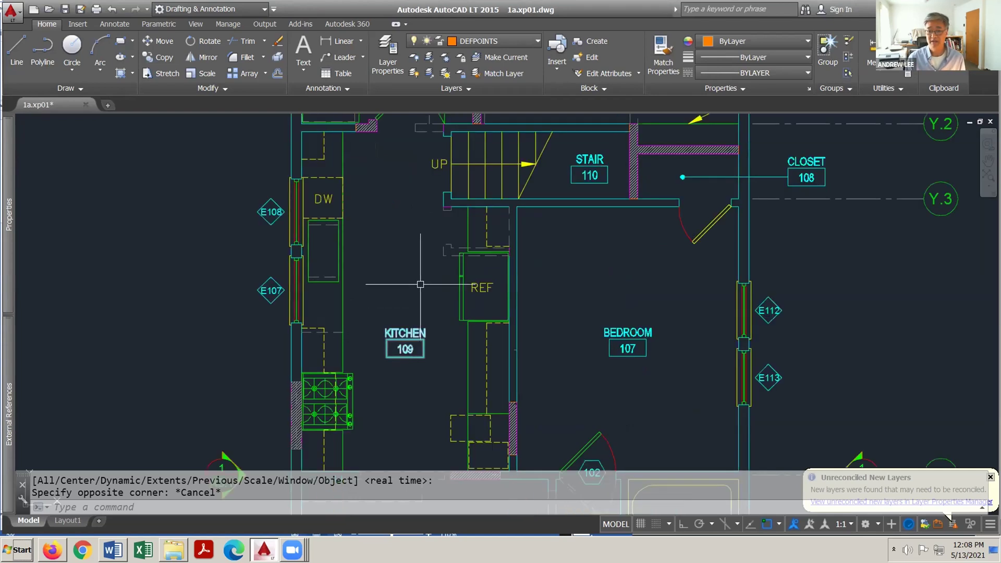
pyautogui.scroll(-2, 381, 294)
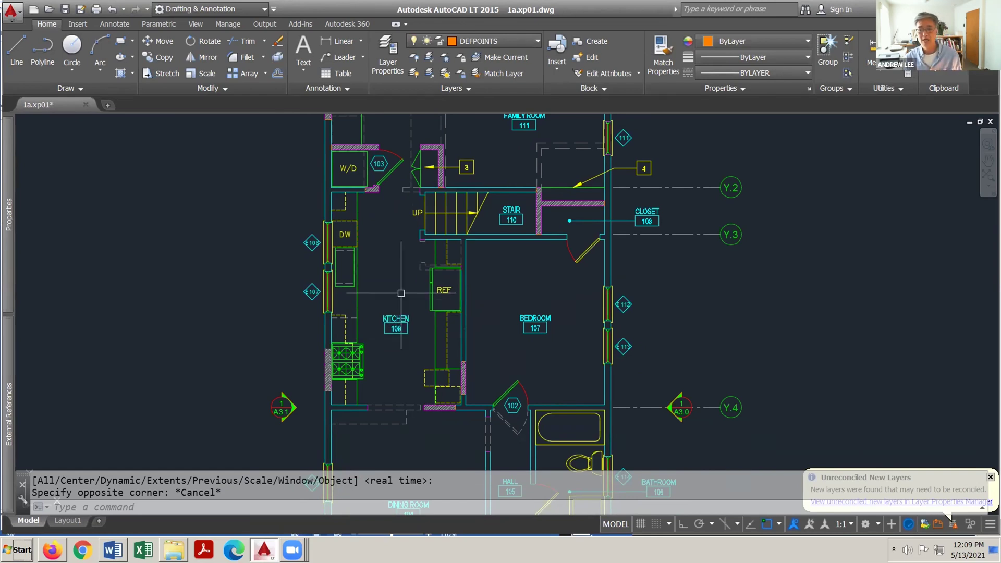
pyautogui.scroll(-2, 405, 294)
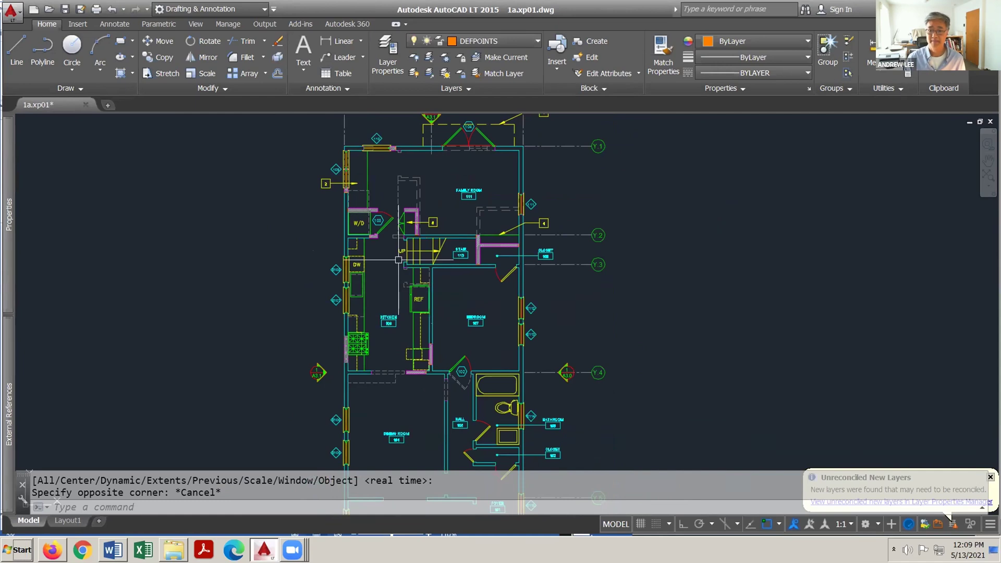
# Switch to SketchUp by opening the model file "1b.SU demonstration- start"
pyautogui.click(171, 553)
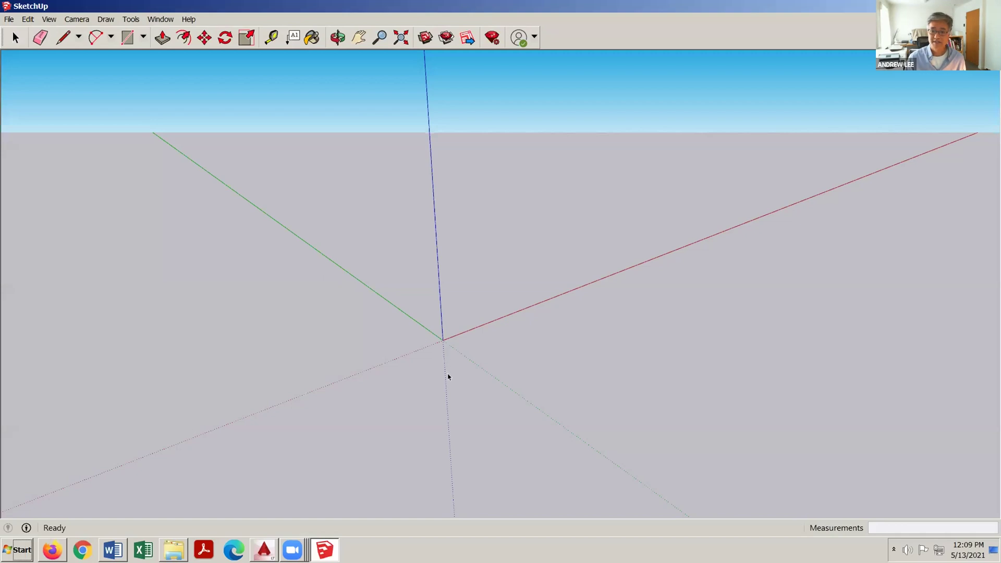
pyautogui.moveTo(443, 373)
pyautogui.mouseDown(button='middle')
pyautogui.moveTo(431, 355)
pyautogui.moveTo(448, 379)
pyautogui.mouseUp(button='middle')
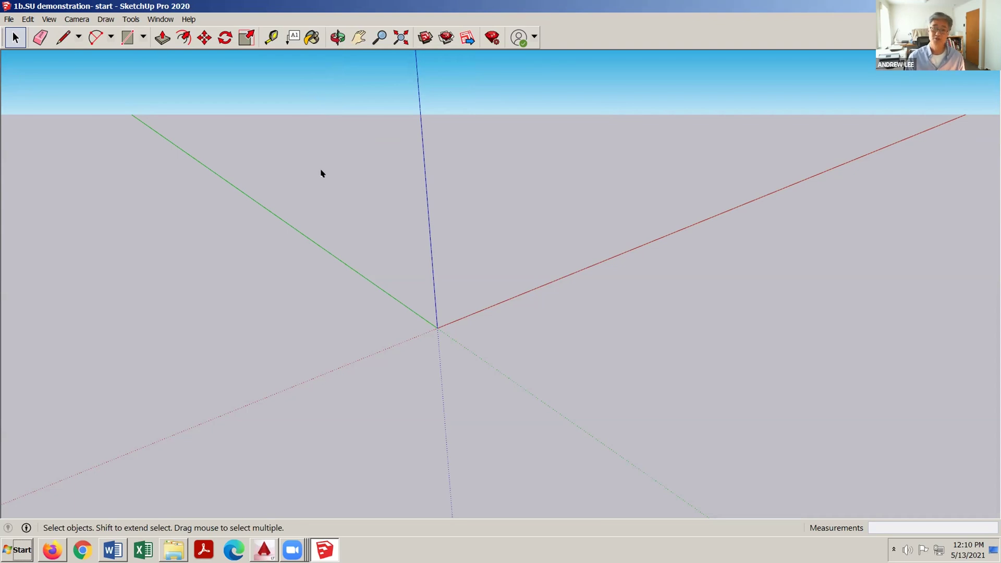
# Try the Orbit and Pan tools on the empty model around the axes origin
pyautogui.press('o')
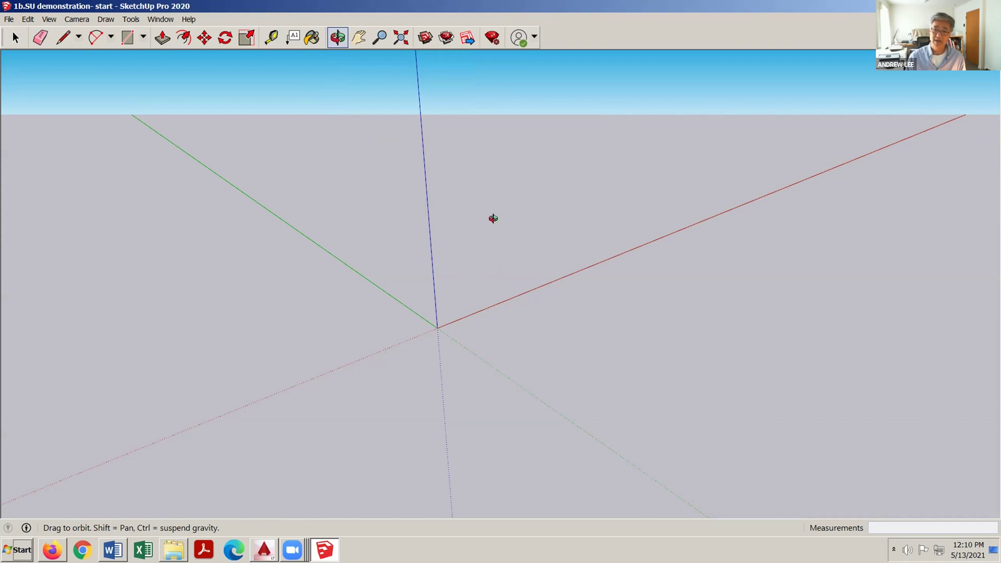
pyautogui.moveTo(494, 221); pyautogui.dragTo(382, 299)
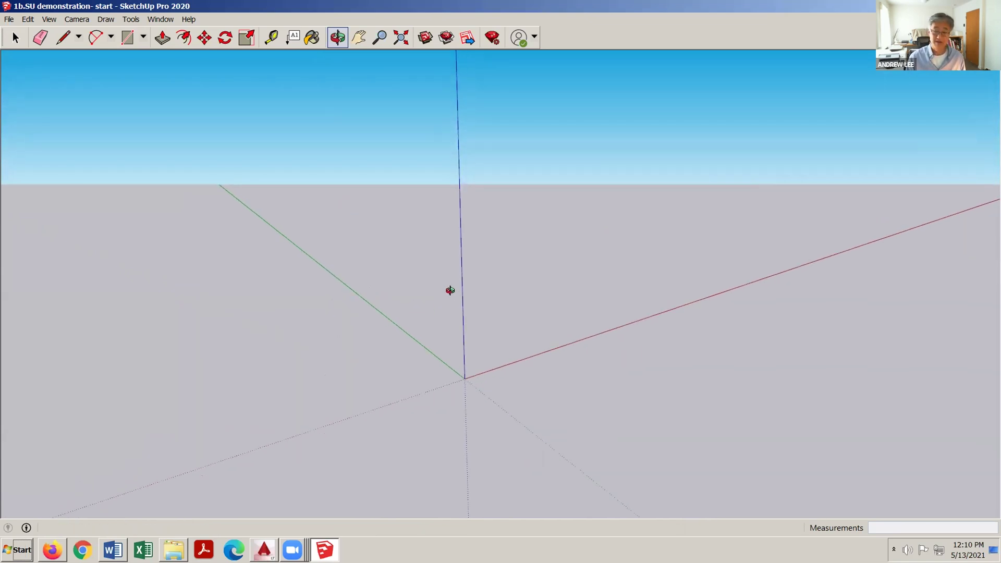
pyautogui.press('space')
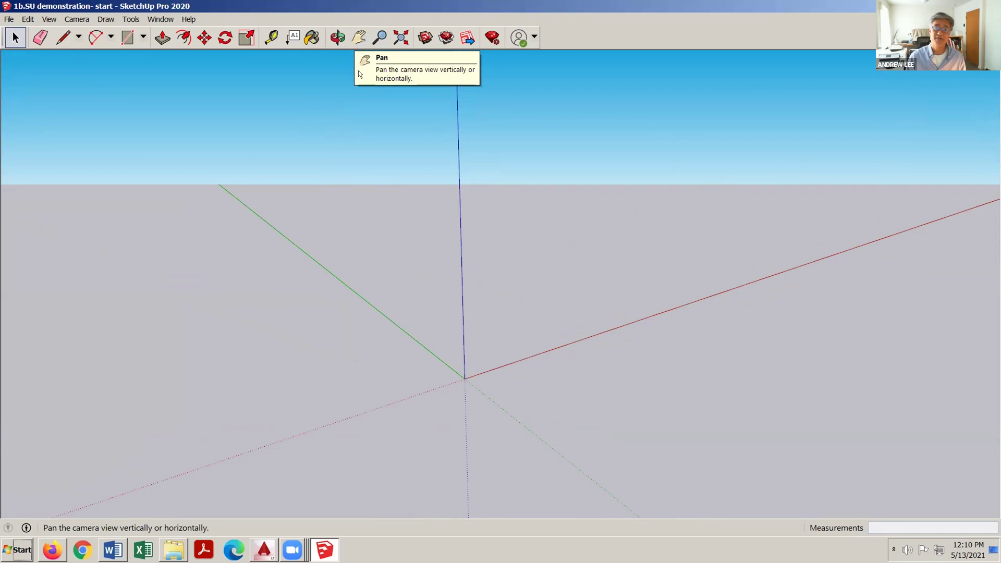
pyautogui.keyDown('shift'); pyautogui.moveTo(489, 231); pyautogui.dragTo(489, 231, button='middle'); pyautogui.keyUp('shift')
pyautogui.press('h')
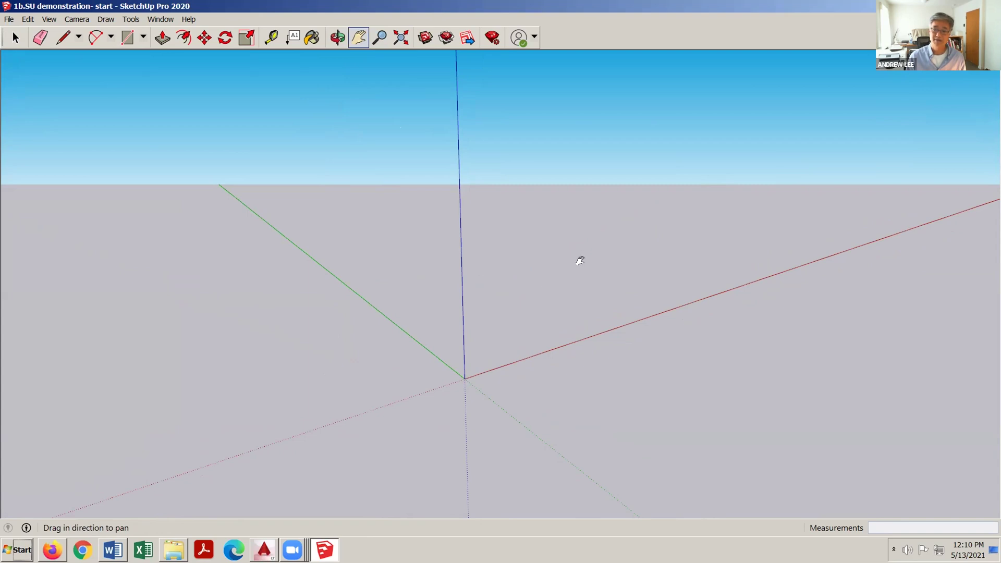
pyautogui.moveTo(580, 260); pyautogui.dragTo(601, 239)
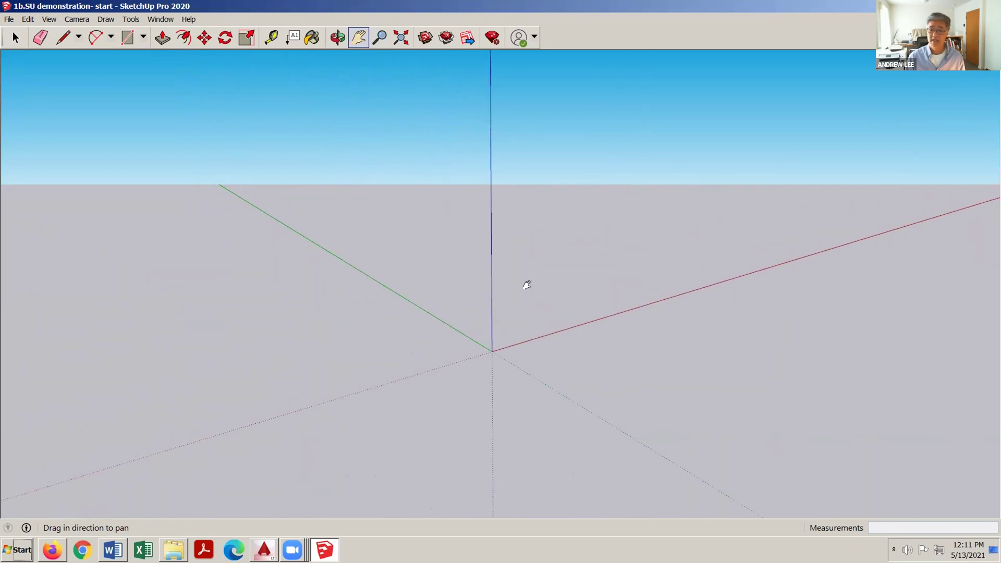
pyautogui.press('space')
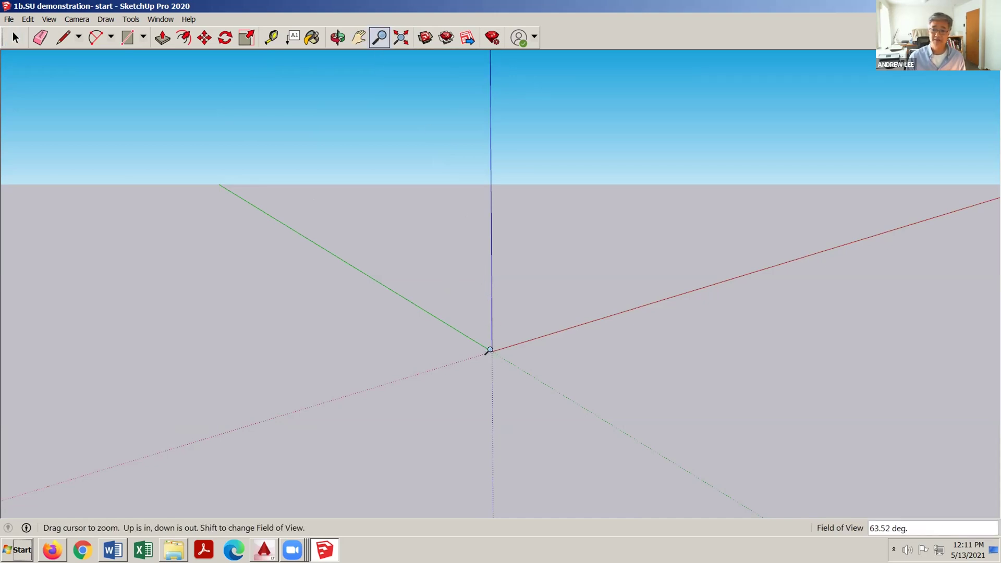
# Try the Zoom tool around the axes origin, zooming in and out, and orbit to a higher viewpoint
pyautogui.moveTo(482, 346); pyautogui.dragTo(484, 349)
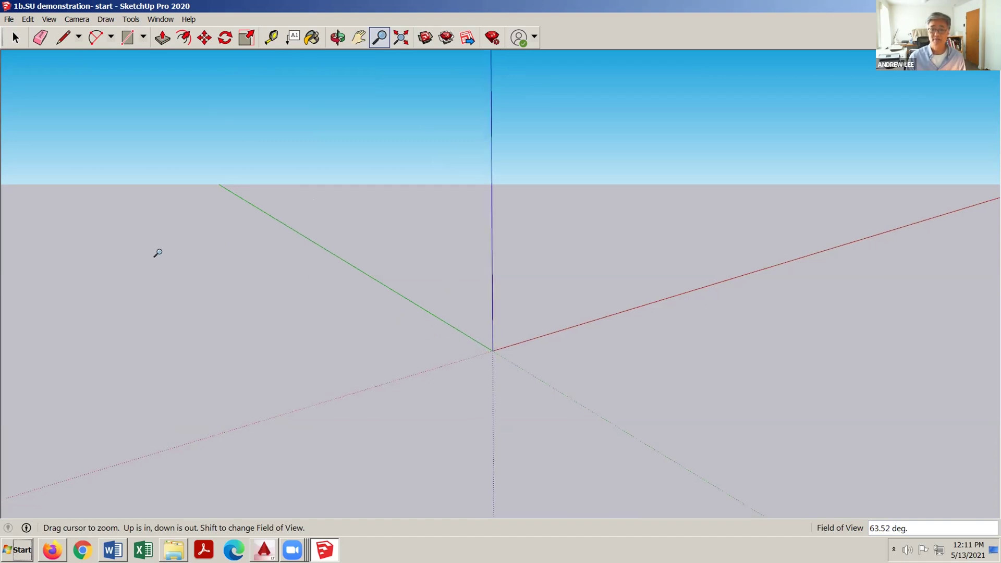
pyautogui.moveTo(98, 249); pyautogui.dragTo(224, 265)
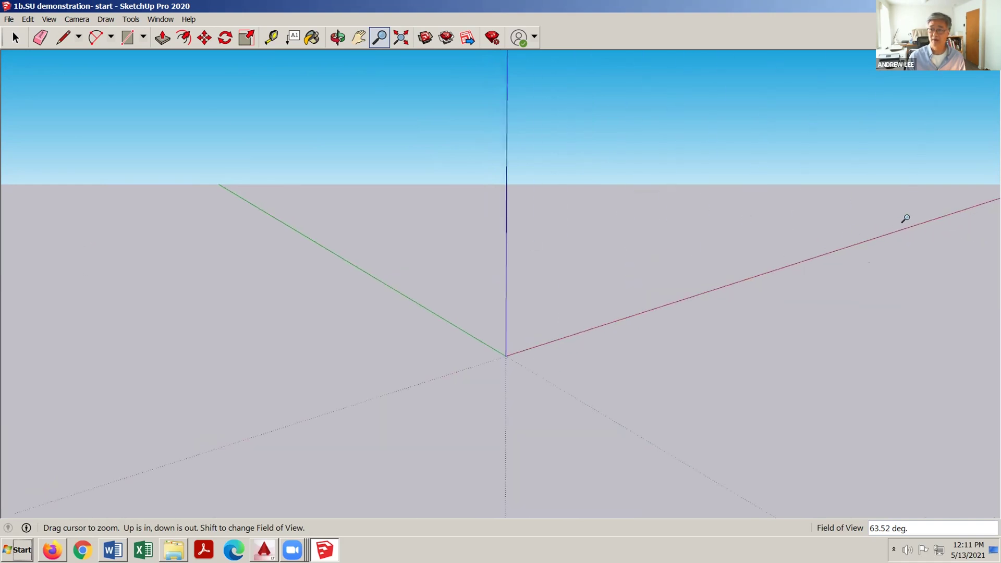
pyautogui.scroll(5, 969, 202)
pyautogui.scroll(-5, 975, 203)
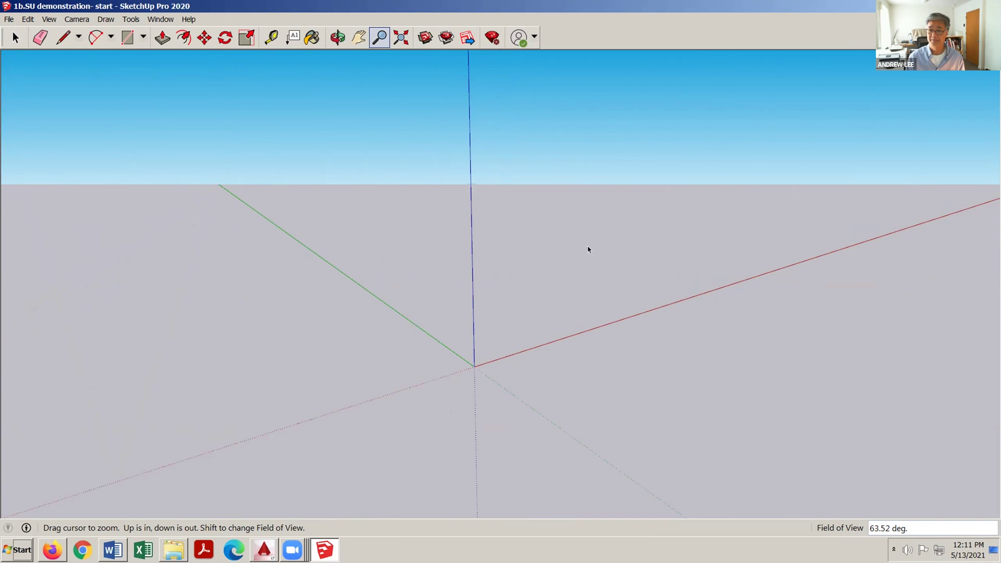
pyautogui.moveTo(577, 248); pyautogui.dragTo(480, 297, button='middle')
pyautogui.press('space')
pyautogui.scroll(-3, 338, 295)
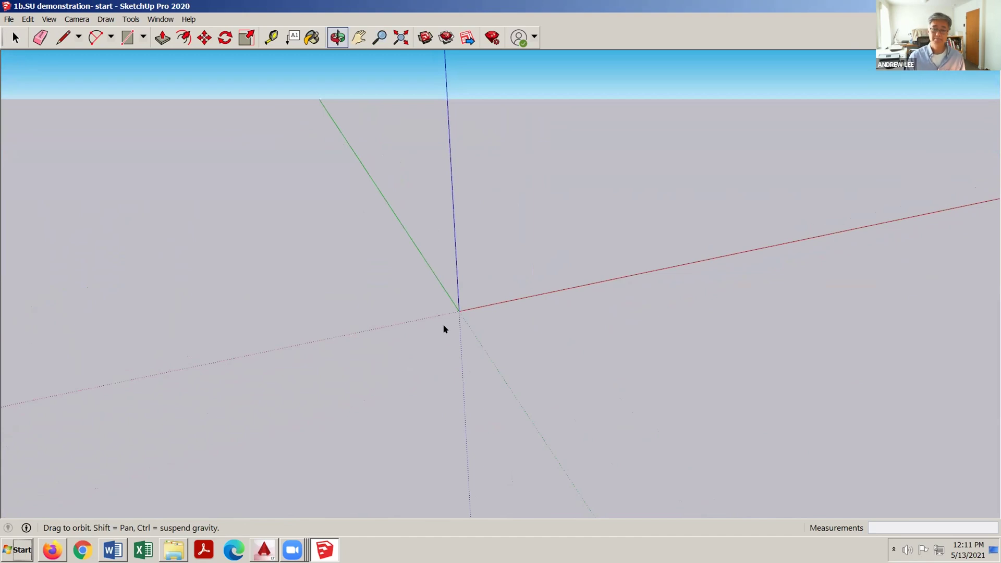
pyautogui.moveTo(440, 310)
pyautogui.mouseDown(button='middle')
pyautogui.moveTo(396, 226)
pyautogui.moveTo(447, 344)
pyautogui.moveTo(421, 311)
pyautogui.mouseUp(button='middle')
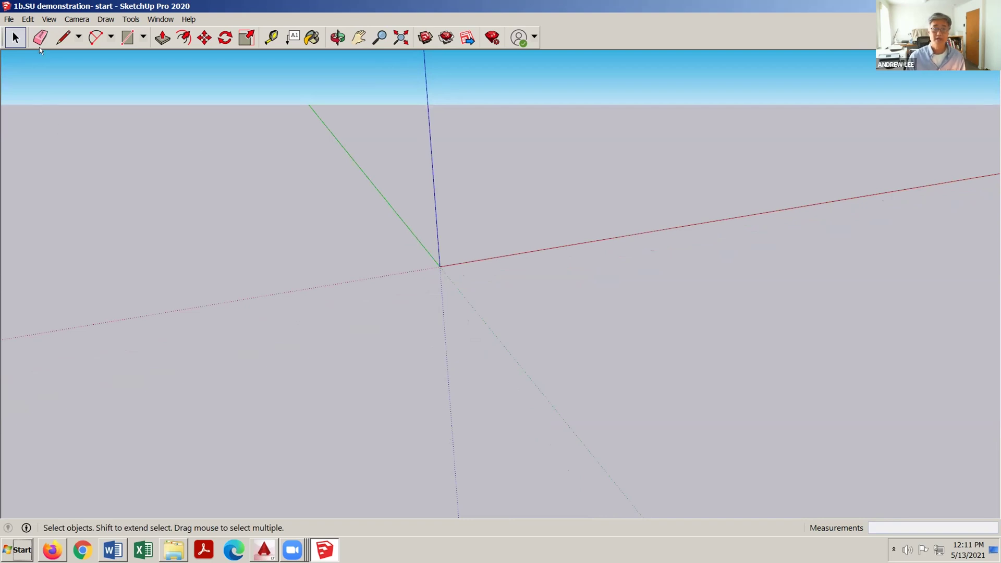
# Import the AutoCAD drawing 1a.xp01 into the model and dismiss the import results
pyautogui.click(7, 19)
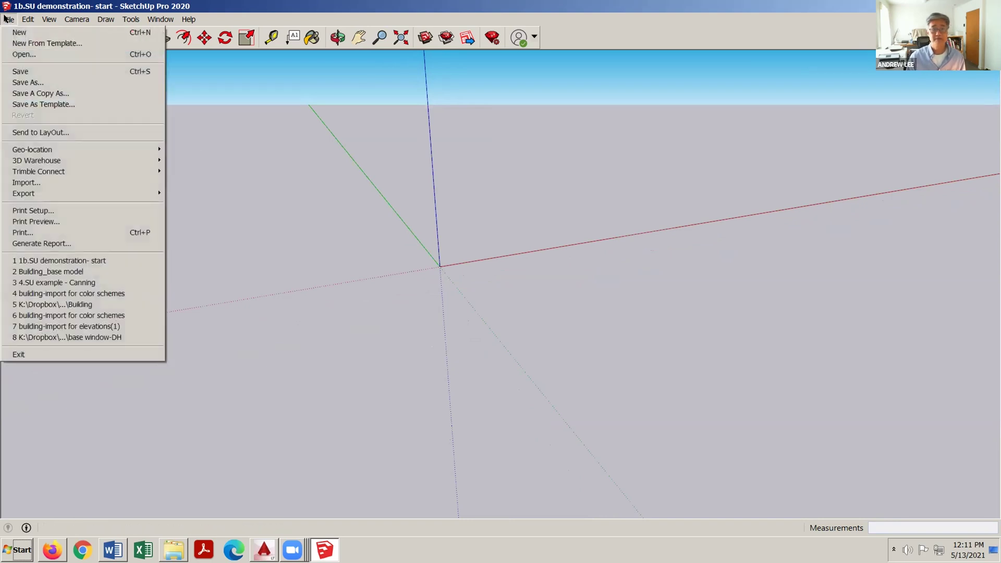
pyautogui.click(25, 181)
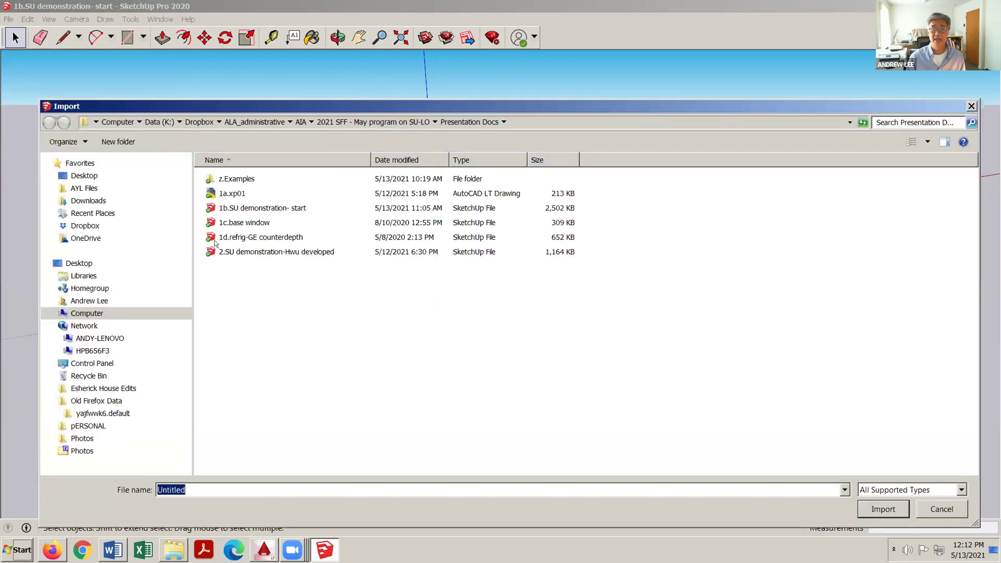
pyautogui.click(235, 195)
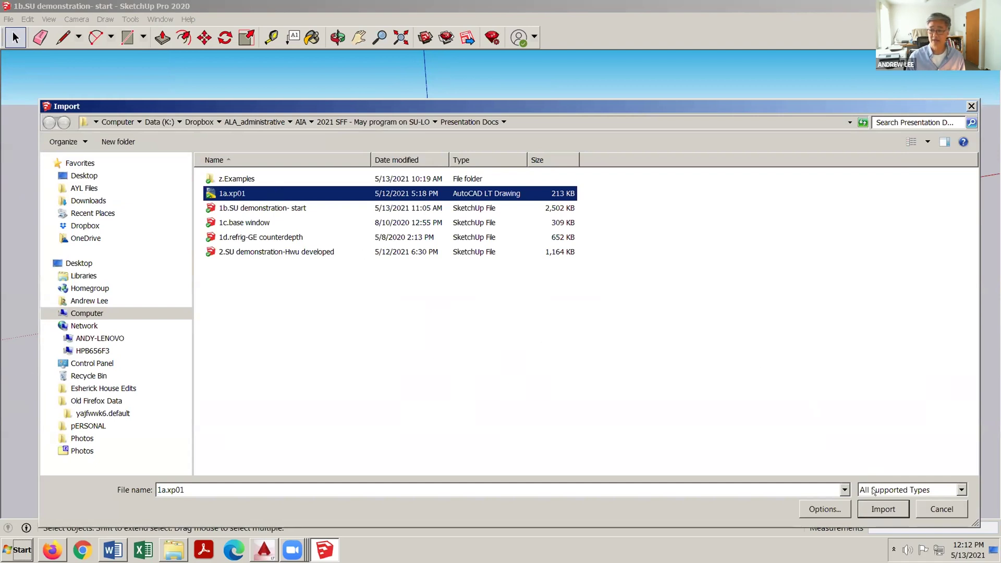
pyautogui.click(883, 509)
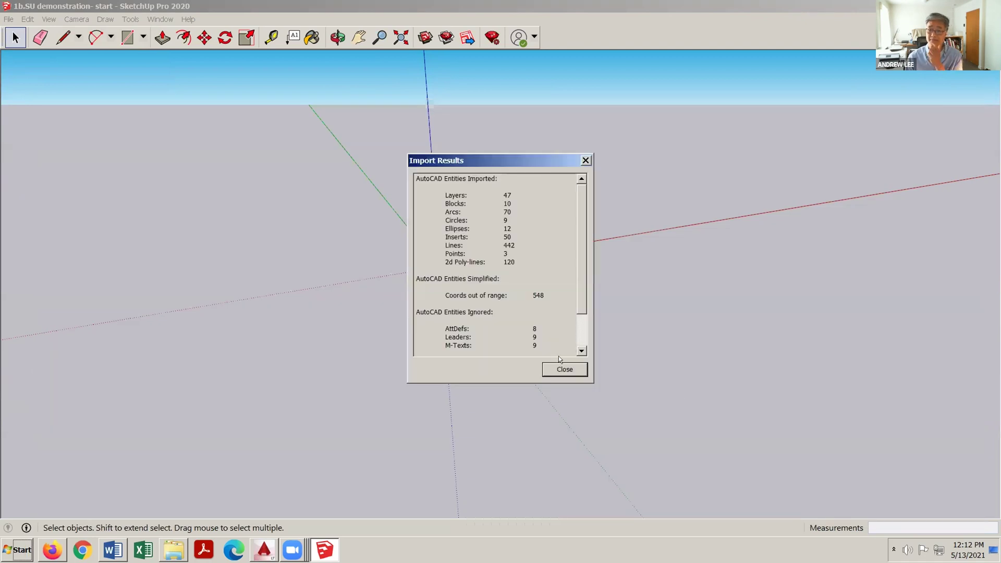
pyautogui.click(567, 372)
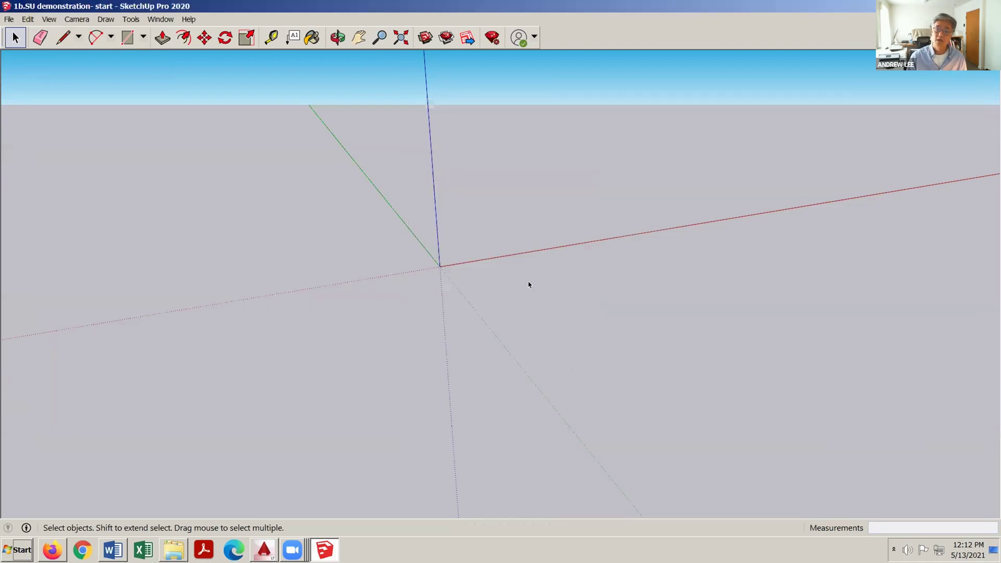
# Select the imported floor plan as one object and examine its kitchen and family room end
pyautogui.moveTo(514, 223); pyautogui.dragTo(606, 293, button='middle')
pyautogui.scroll(-5, 601, 292)
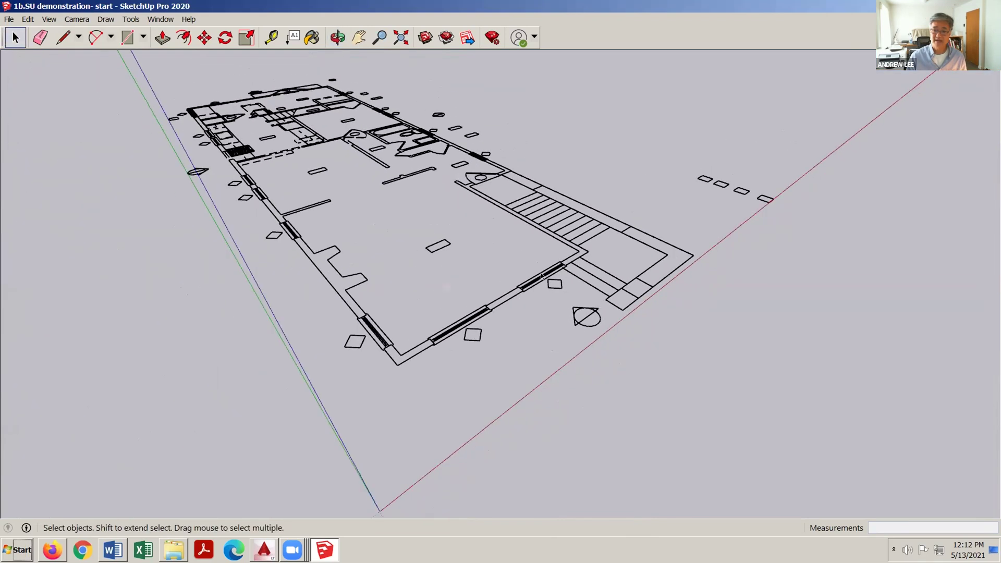
pyautogui.moveTo(523, 266); pyautogui.dragTo(515, 346, button='middle')
pyautogui.scroll(-3, 505, 269)
pyautogui.moveTo(494, 265); pyautogui.dragTo(328, 100, button='middle')
pyautogui.click(466, 254)
pyautogui.scroll(5, 469, 247)
pyautogui.scroll(10, 364, 105)
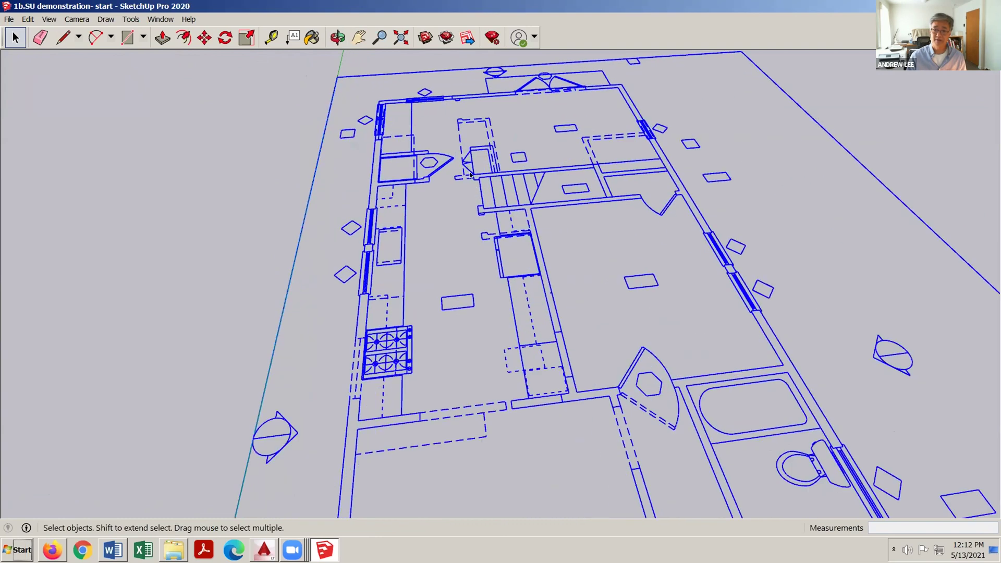
pyautogui.moveTo(508, 205); pyautogui.dragTo(464, 257, button='middle')
pyautogui.scroll(3, 464, 256)
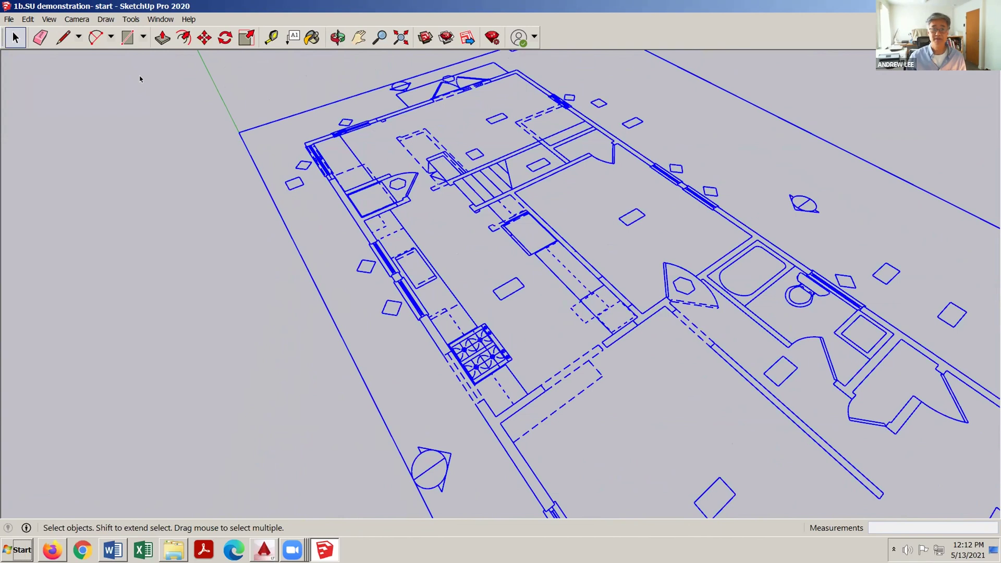
# Clear the floor plan selection and view the kitchen area of the imported plan from an oblique angle
pyautogui.click(142, 35)
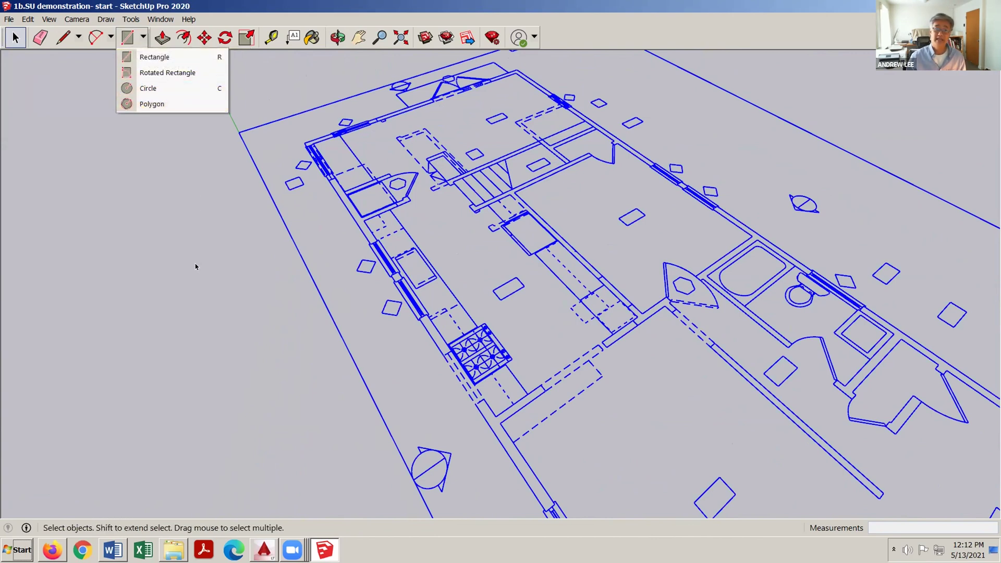
pyautogui.click(239, 283)
pyautogui.moveTo(280, 288); pyautogui.dragTo(549, 168, button='middle')
pyautogui.scroll(2, 562, 161)
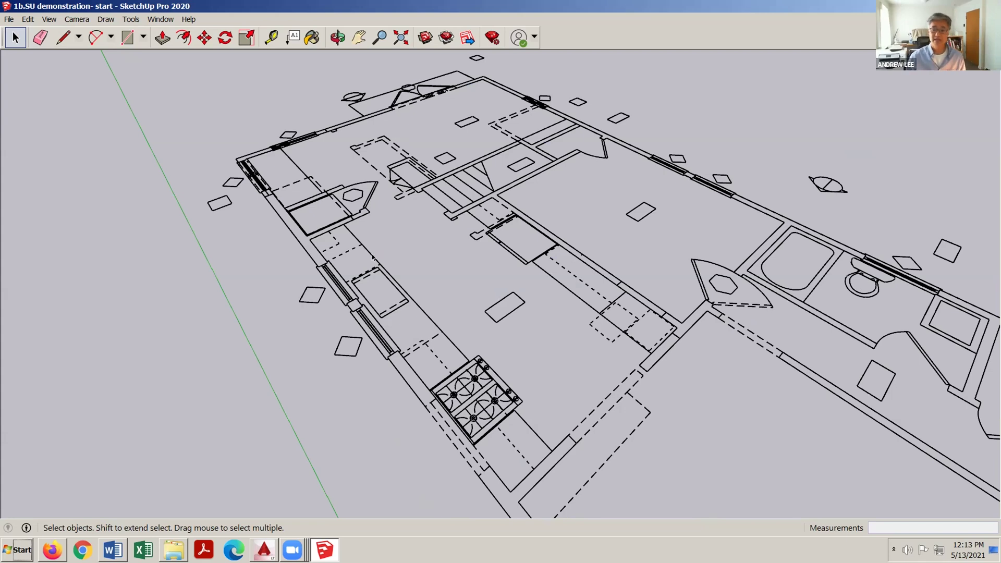
pyautogui.moveTo(314, 276); pyautogui.dragTo(380, 220, button='middle')
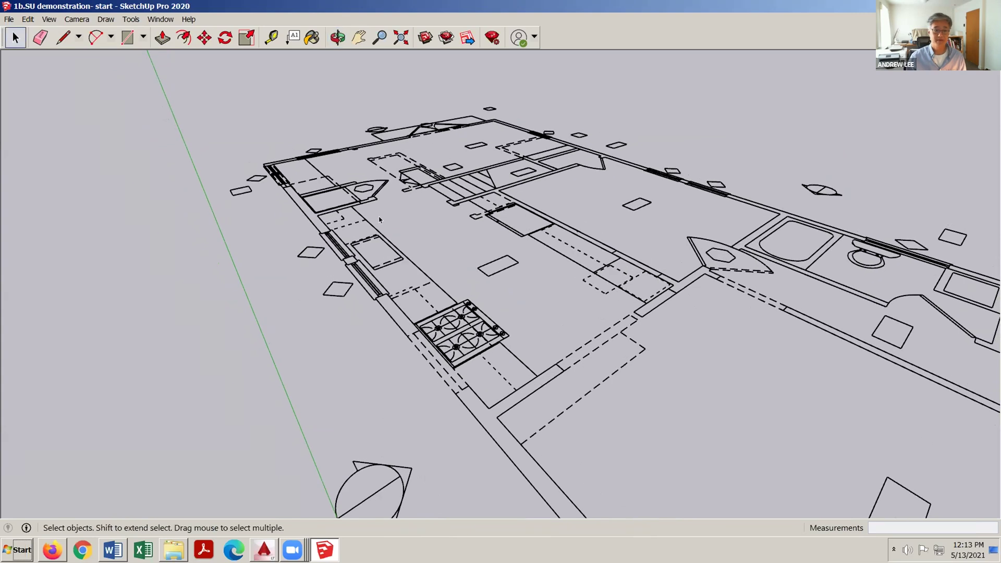
pyautogui.moveTo(391, 227); pyautogui.dragTo(395, 252, button='middle')
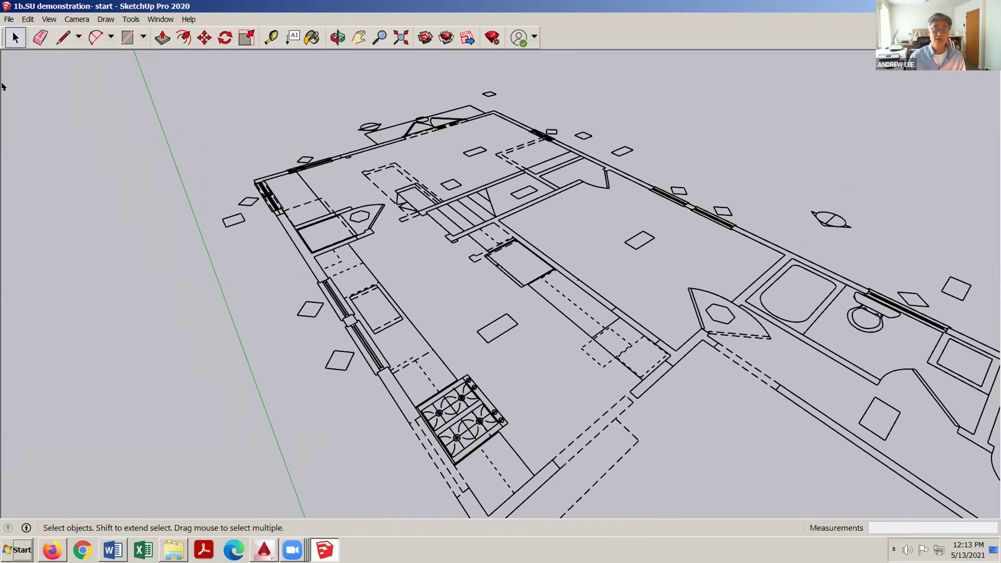
# Draw a rectangle over the floor plan from the outer wall corner at the kitchen end to the outer corner beside the stair landing
pyautogui.click(126, 37)
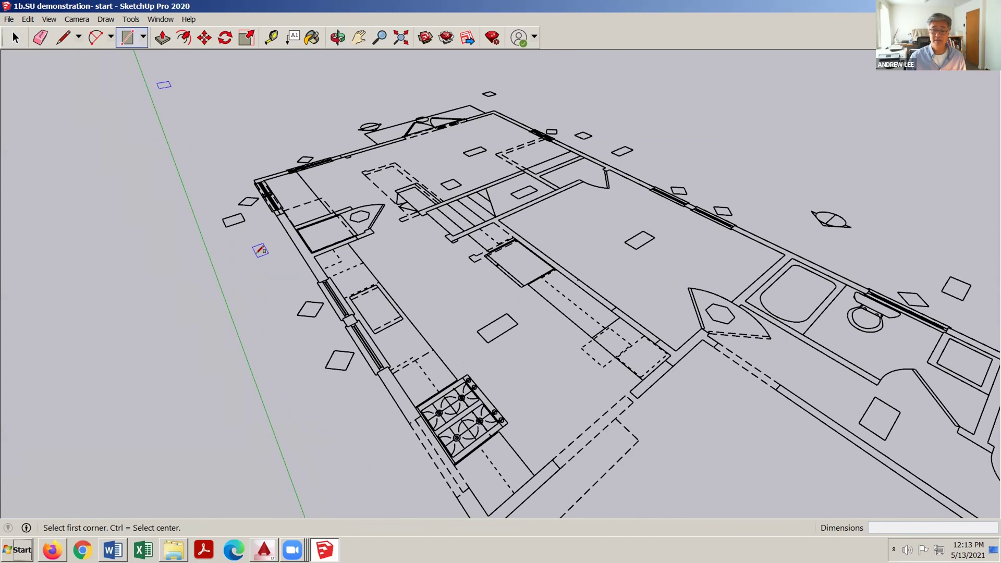
pyautogui.press('space')
pyautogui.click(163, 38)
pyautogui.press('r')
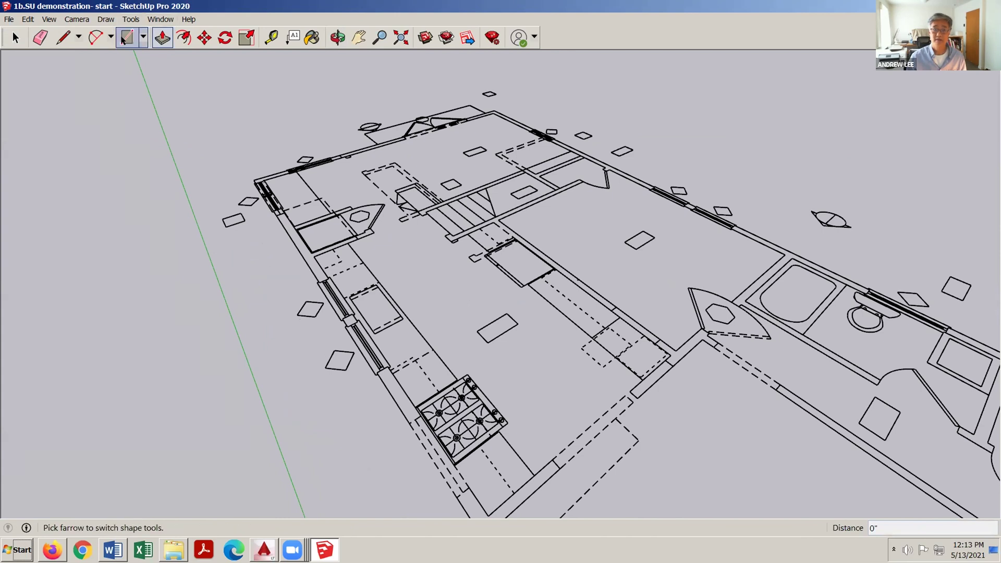
pyautogui.moveTo(266, 252); pyautogui.dragTo(288, 318, button='middle')
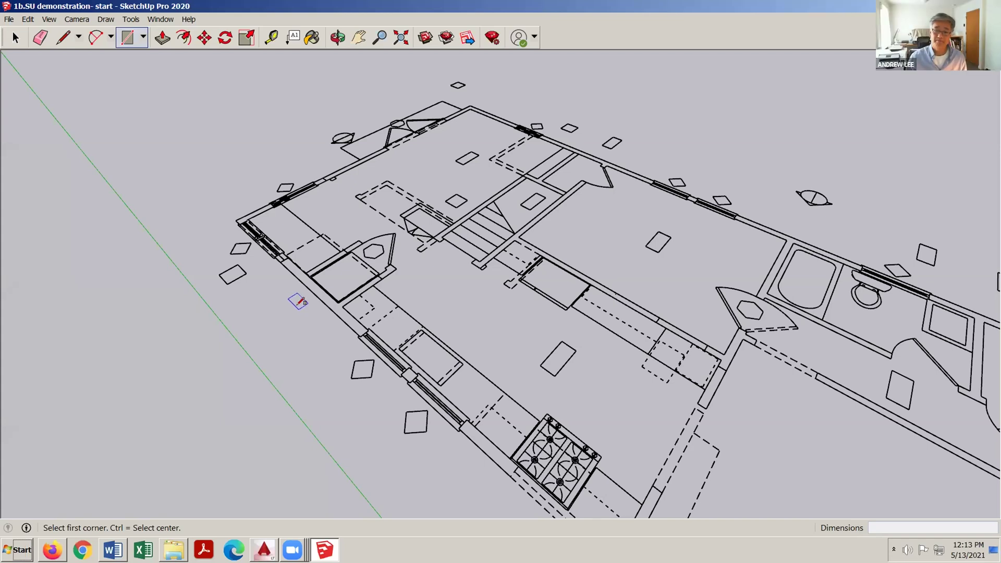
pyautogui.scroll(2, 291, 297)
pyautogui.scroll(2, 296, 284)
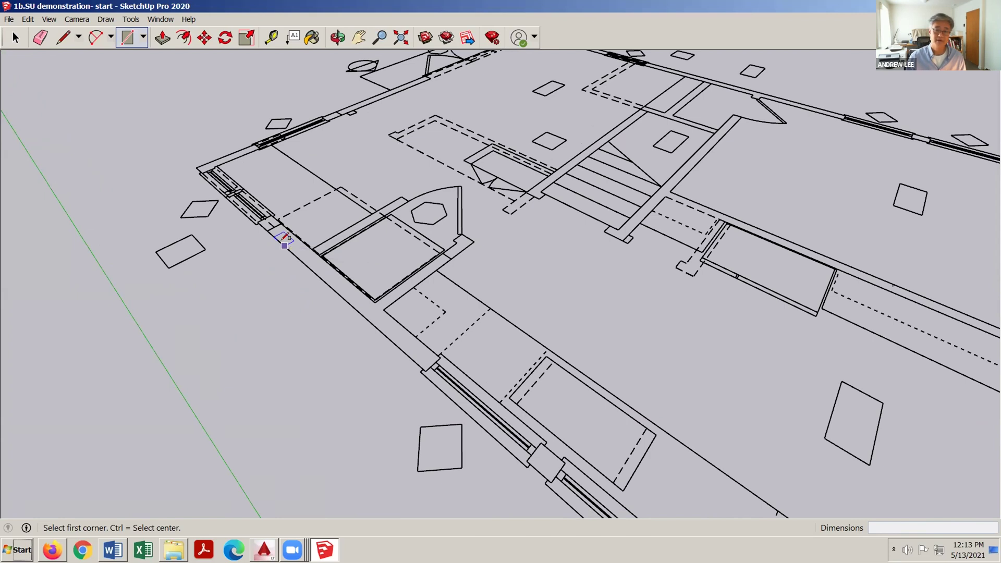
pyautogui.click(196, 167)
pyautogui.scroll(-2, 175, 125)
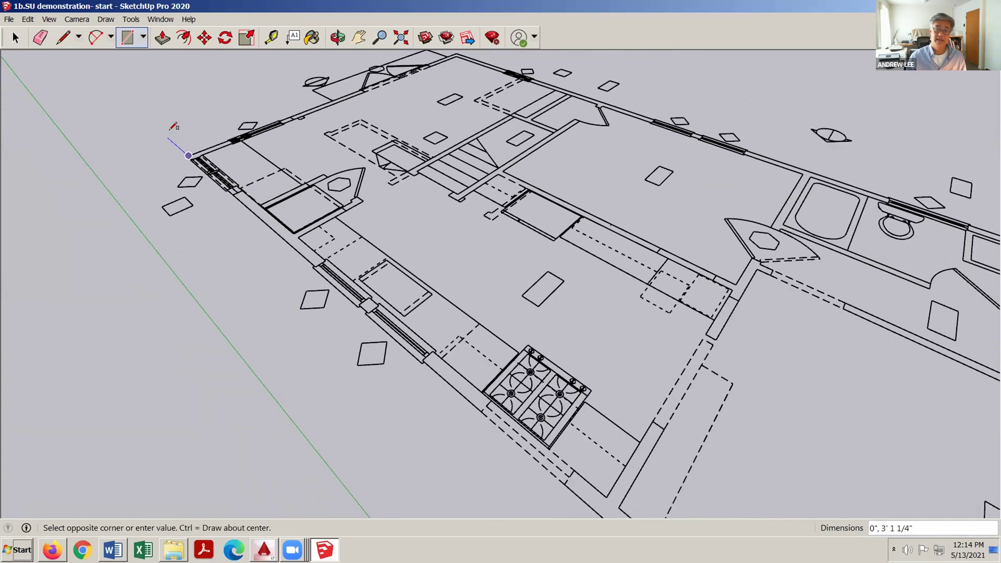
pyautogui.scroll(-2, 175, 126)
pyautogui.scroll(-2, 232, 133)
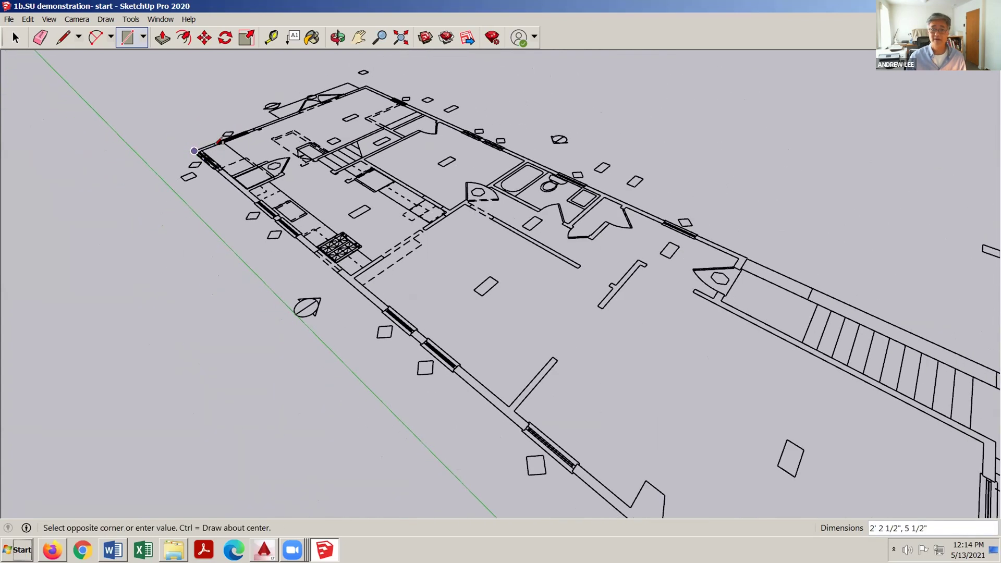
pyautogui.scroll(-2, 224, 146)
pyautogui.scroll(-2, 318, 209)
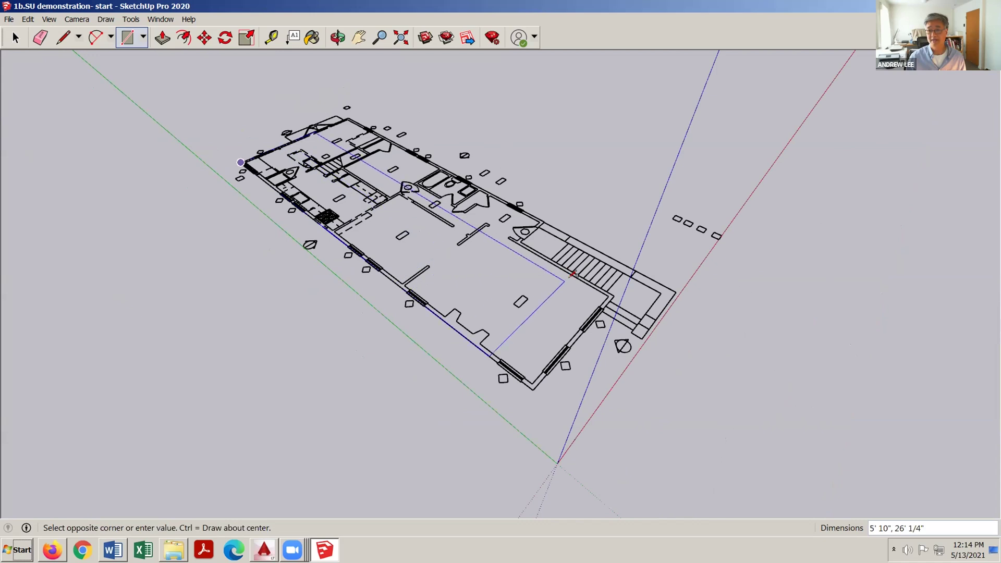
pyautogui.scroll(2, 595, 268)
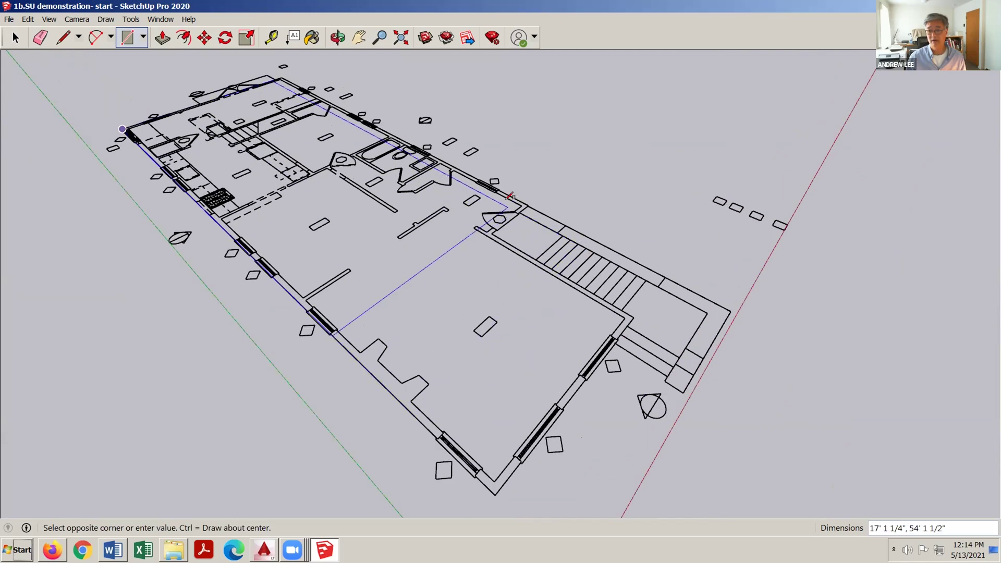
pyautogui.scroll(3, 511, 197)
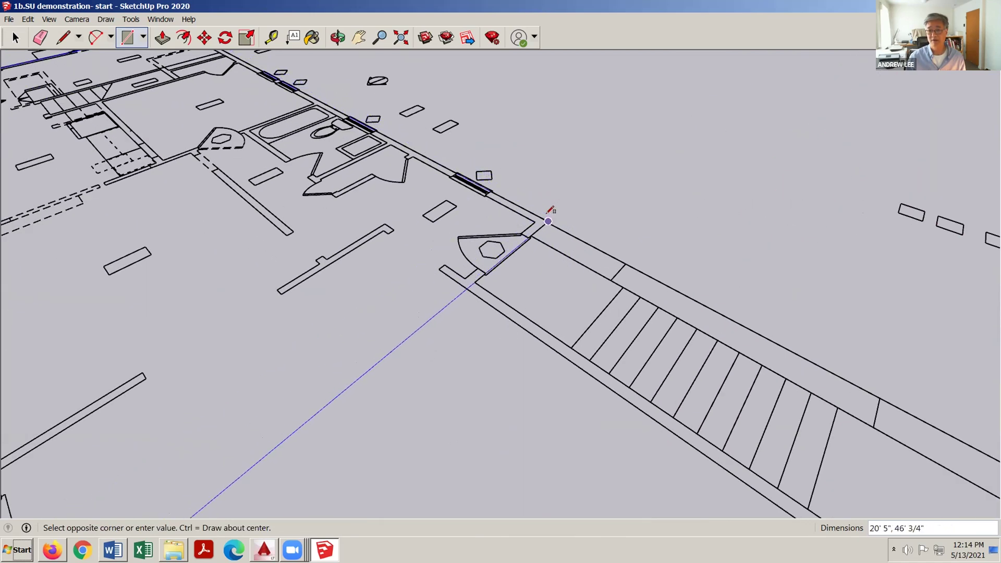
pyautogui.click(548, 221)
pyautogui.press('space')
# Select the new floor face's boundary edges one at a time and examine the rectangle from several angles
pyautogui.scroll(-4, 637, 257)
pyautogui.moveTo(484, 289)
pyautogui.mouseDown(button='middle')
pyautogui.moveTo(427, 268)
pyautogui.moveTo(436, 255)
pyautogui.mouseUp(button='middle')
pyautogui.scroll(3, 436, 255)
pyautogui.moveTo(440, 313)
pyautogui.mouseDown(button='middle')
pyautogui.moveTo(453, 325)
pyautogui.moveTo(441, 400)
pyautogui.mouseUp(button='middle')
pyautogui.click(447, 349)
pyautogui.click(378, 427)
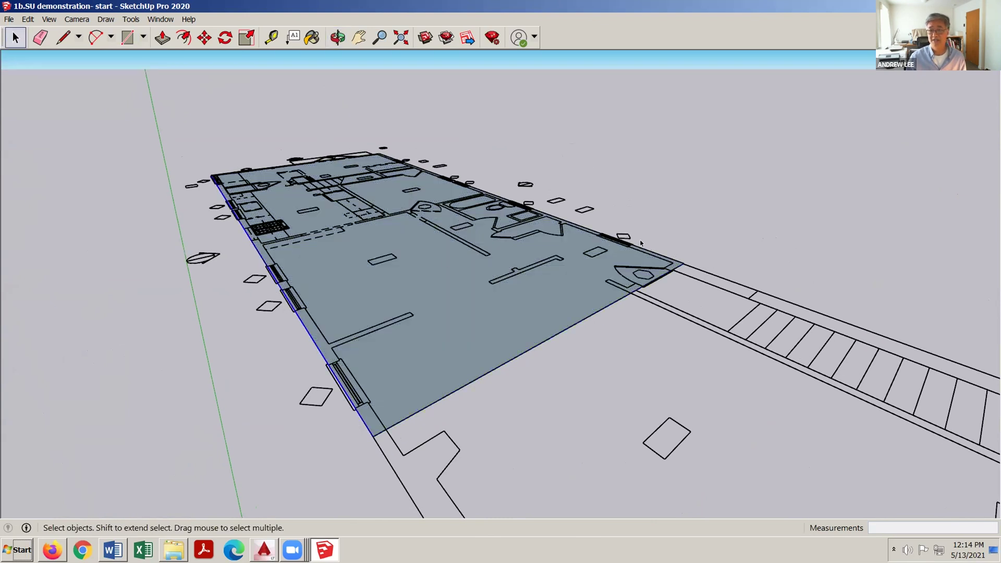
pyautogui.moveTo(532, 315); pyautogui.dragTo(471, 299, button='middle')
pyautogui.scroll(-2, 424, 273)
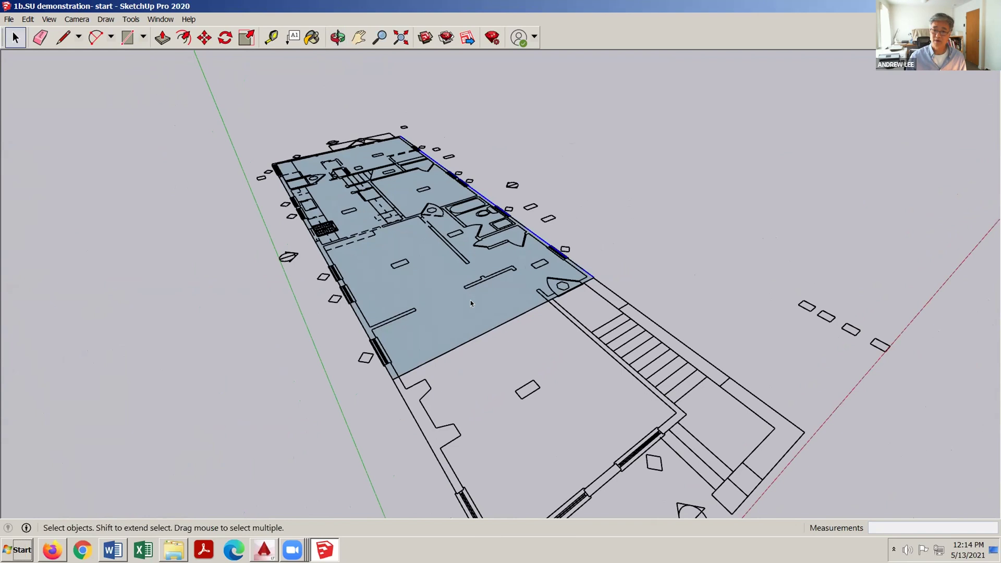
pyautogui.scroll(2, 470, 299)
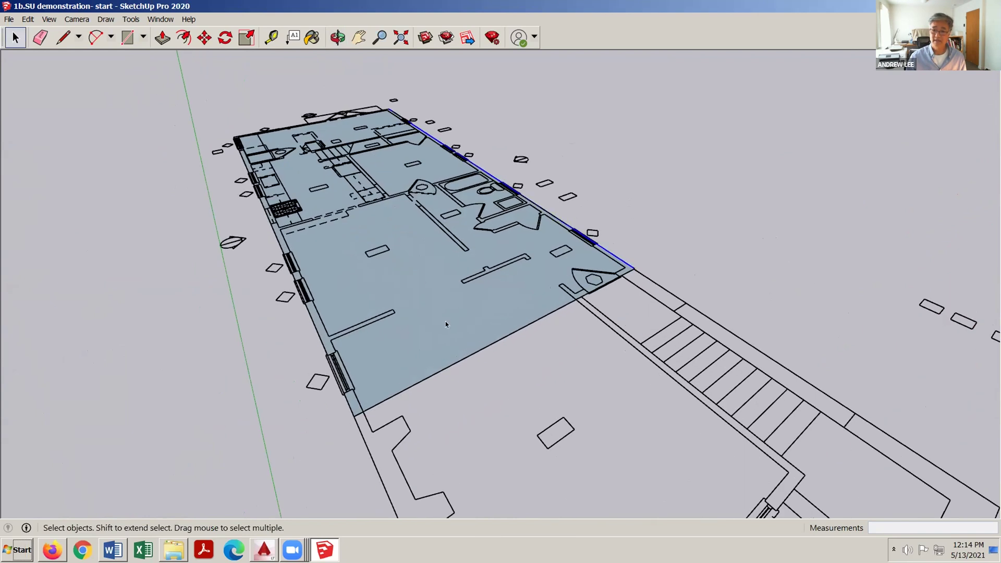
pyautogui.moveTo(443, 313); pyautogui.dragTo(436, 310, button='middle')
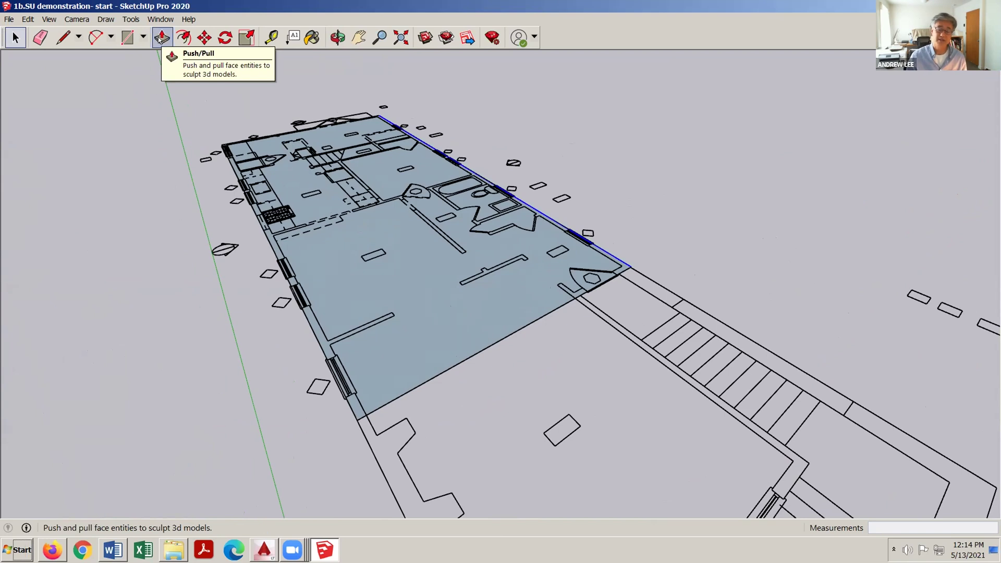
# Try Push/Pull on the floor face, upward and then downward to about 7' 4", and undo the extrusion
pyautogui.click(159, 39)
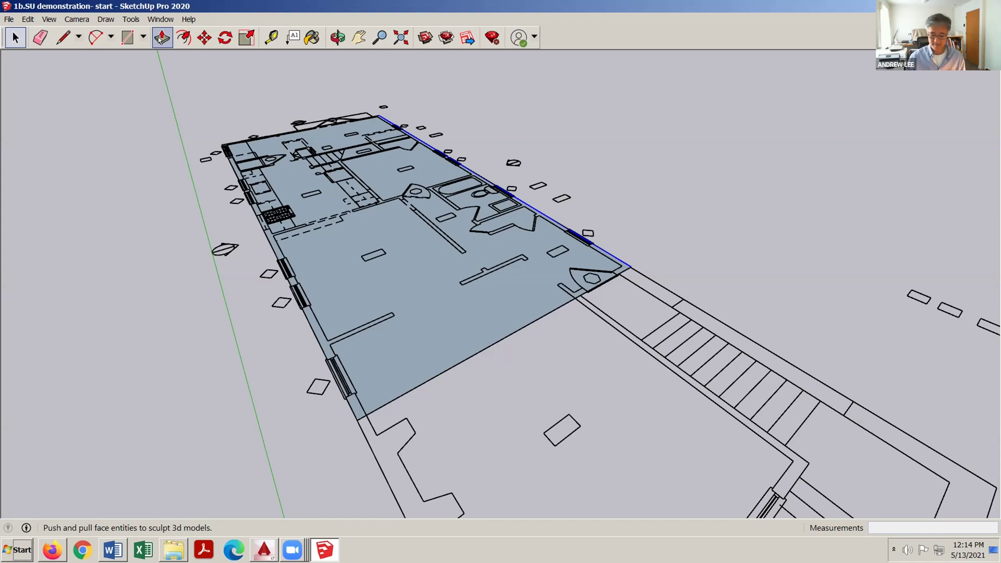
pyautogui.press('p')
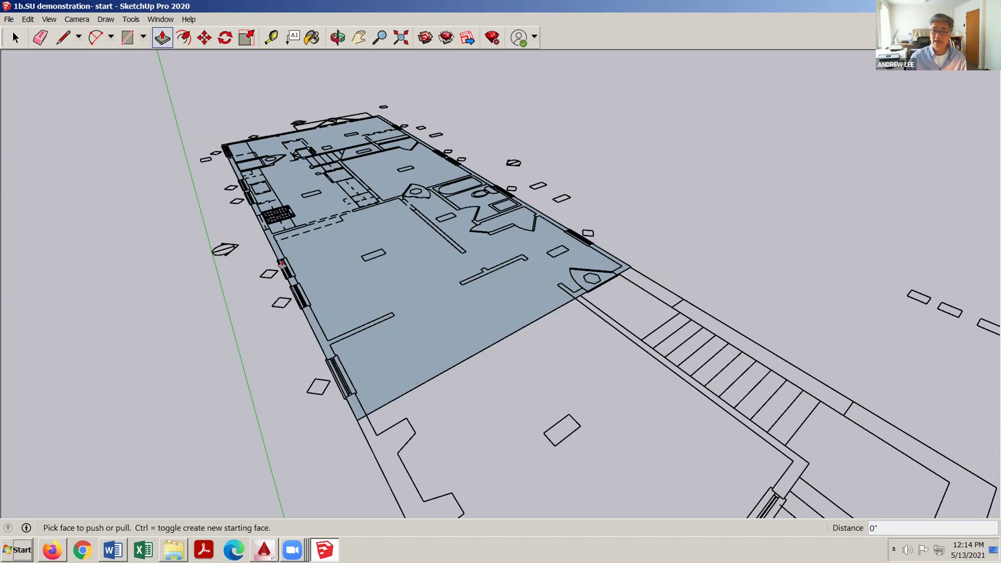
pyautogui.moveTo(426, 301)
pyautogui.mouseDown(button='middle')
pyautogui.moveTo(425, 250)
pyautogui.moveTo(420, 292)
pyautogui.mouseUp(button='middle')
pyautogui.scroll(2, 408, 297)
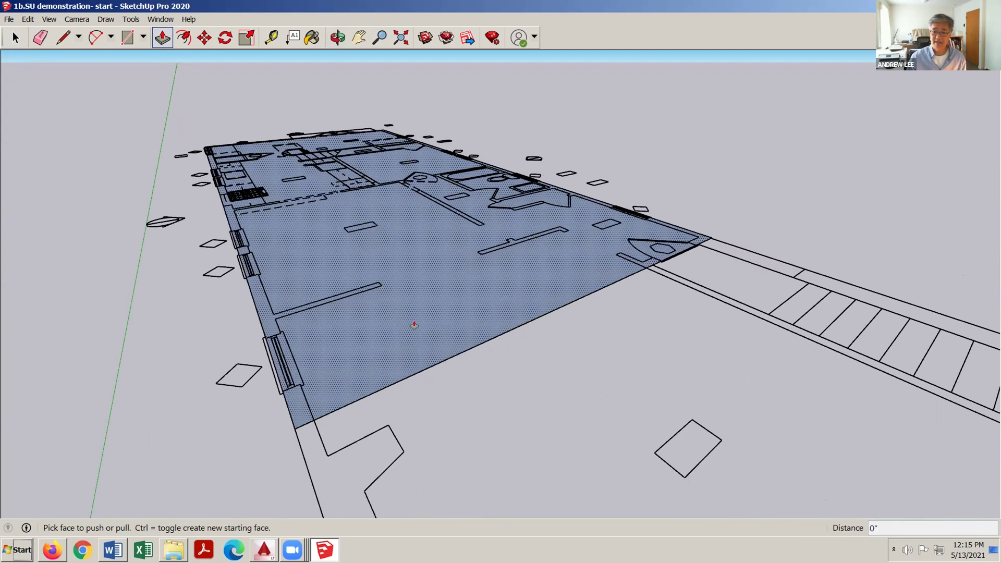
pyautogui.click(442, 300)
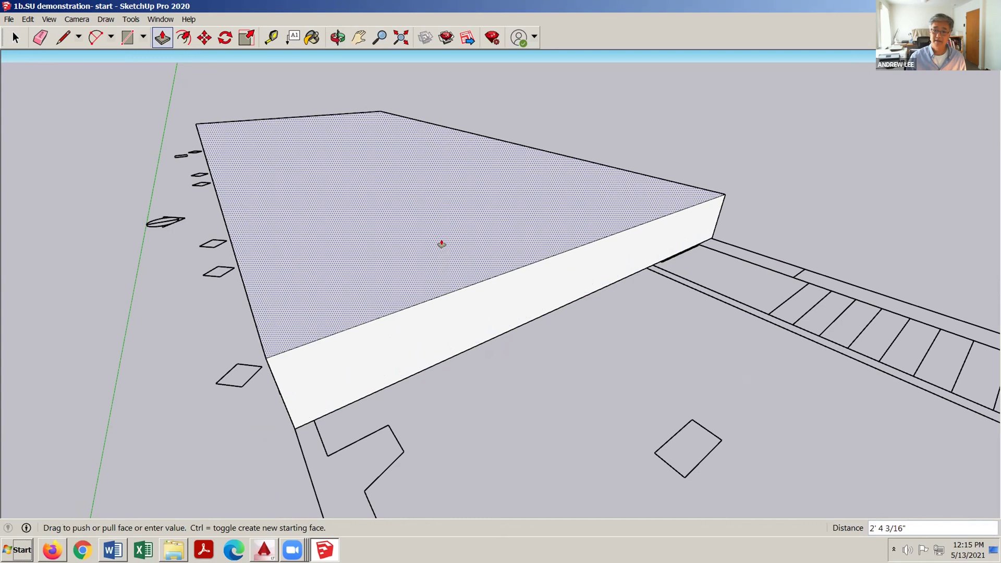
pyautogui.moveTo(440, 239); pyautogui.dragTo(510, 219, button='middle')
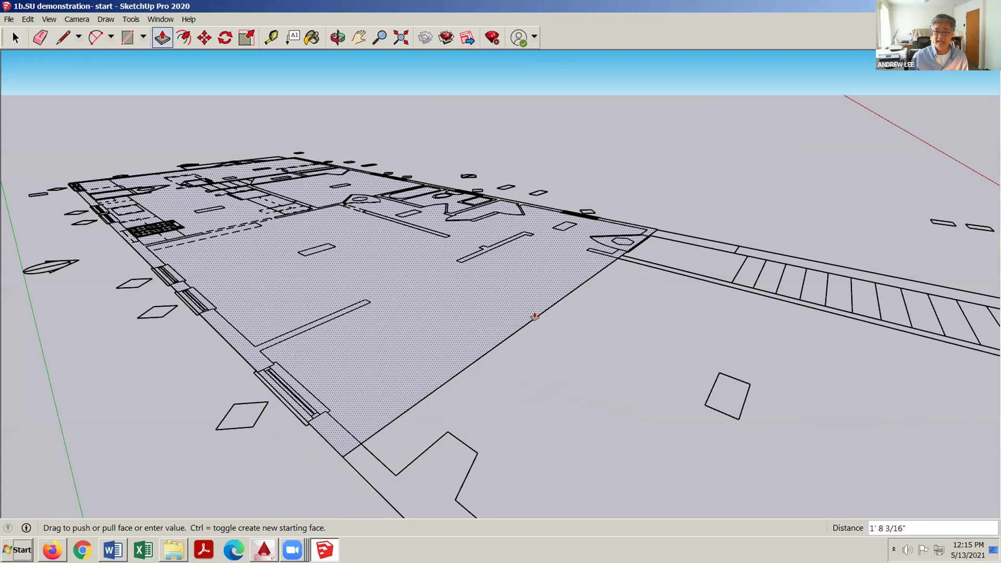
pyautogui.scroll(-3, 555, 373)
pyautogui.moveTo(560, 378); pyautogui.dragTo(529, 404, button='middle')
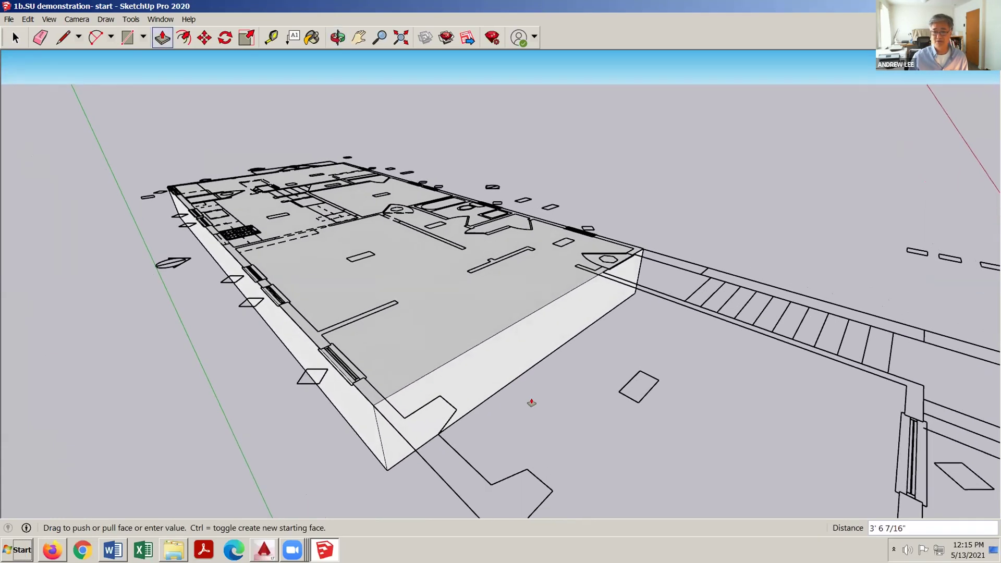
pyautogui.click(531, 420)
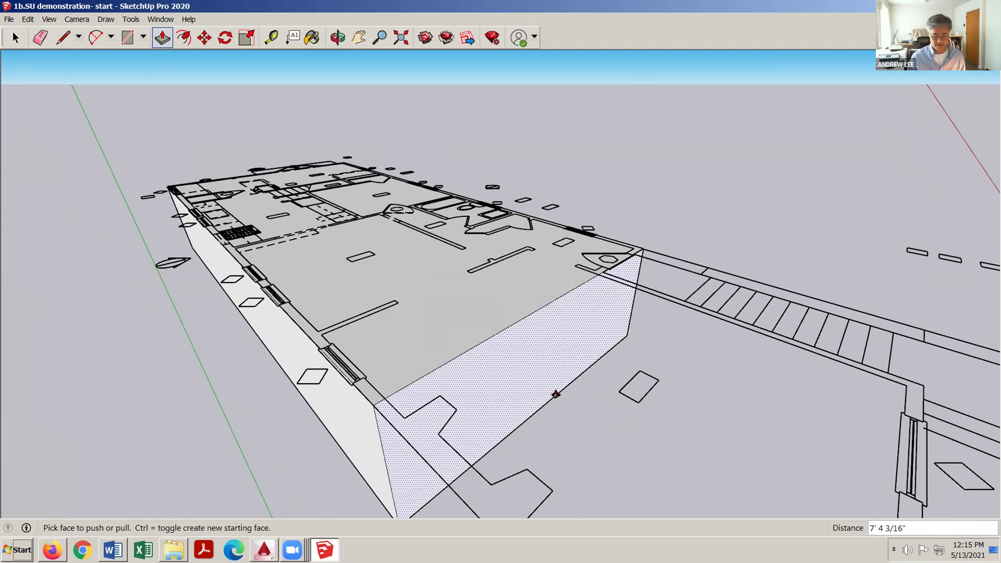
pyautogui.hotkey('ctrl', 'z')
# Push the floor face 12 inches downward to form the floor slab and finish with Push/Pull
pyautogui.scroll(2, 499, 365)
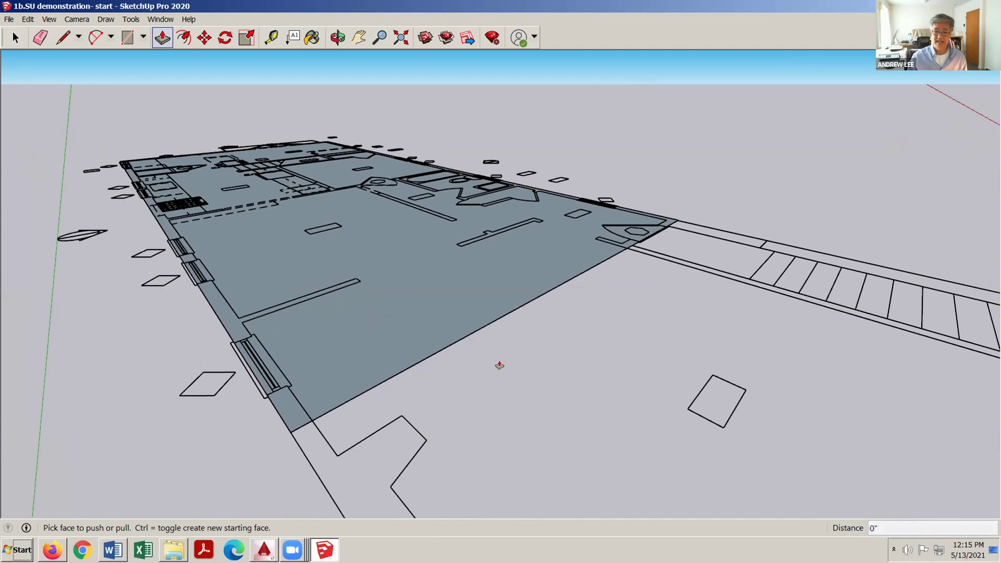
pyautogui.click(473, 280)
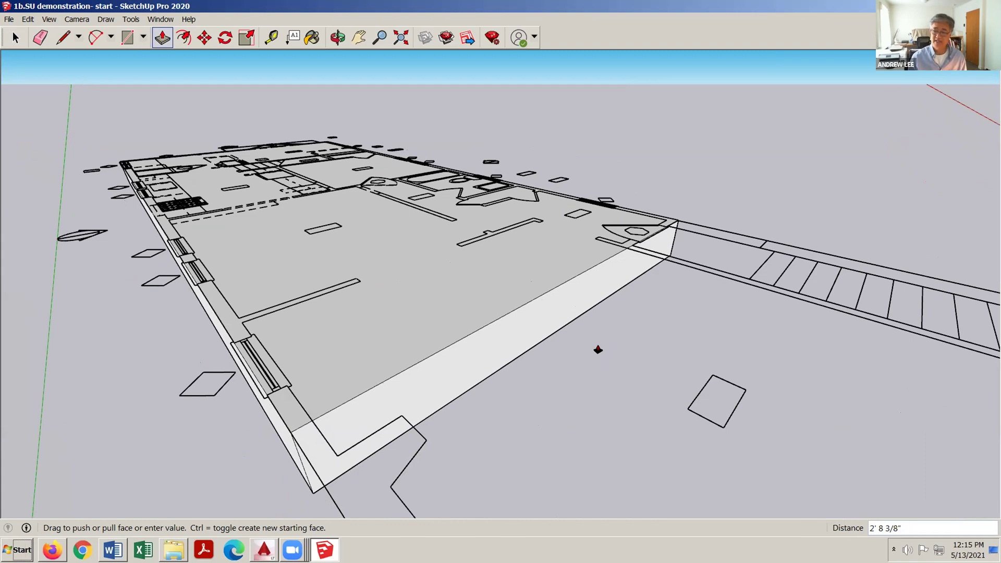
pyautogui.write('2')
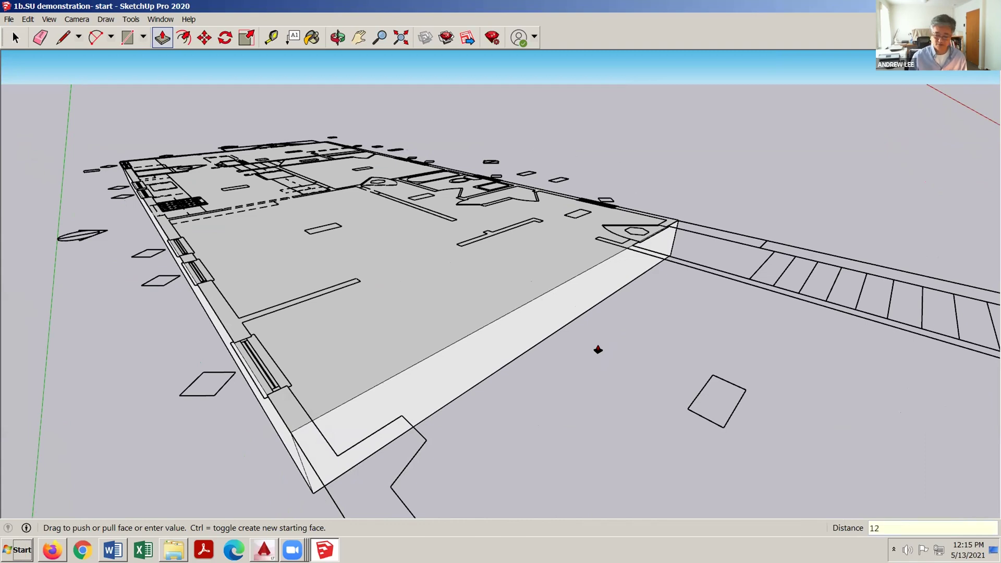
pyautogui.press('Return')
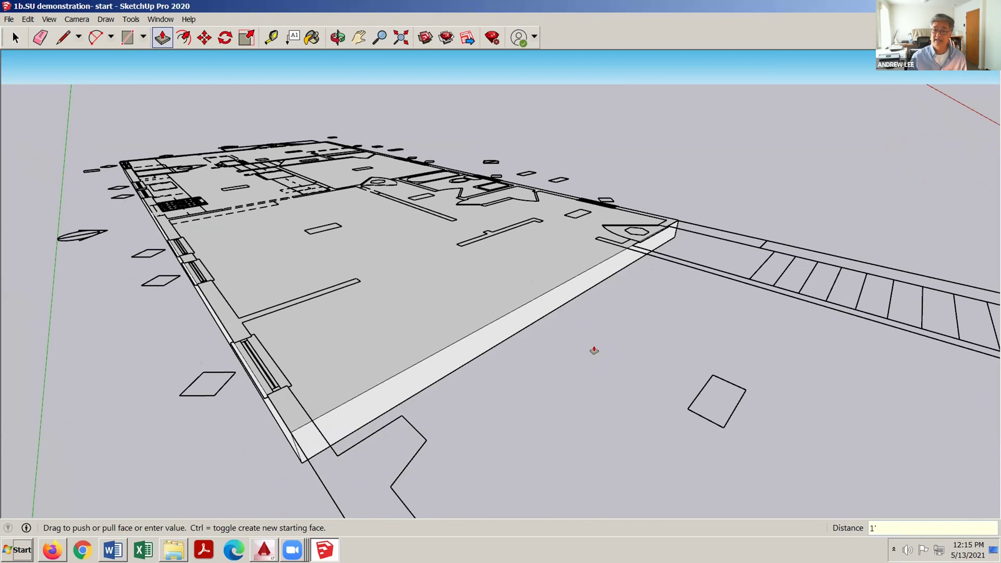
pyautogui.press('space')
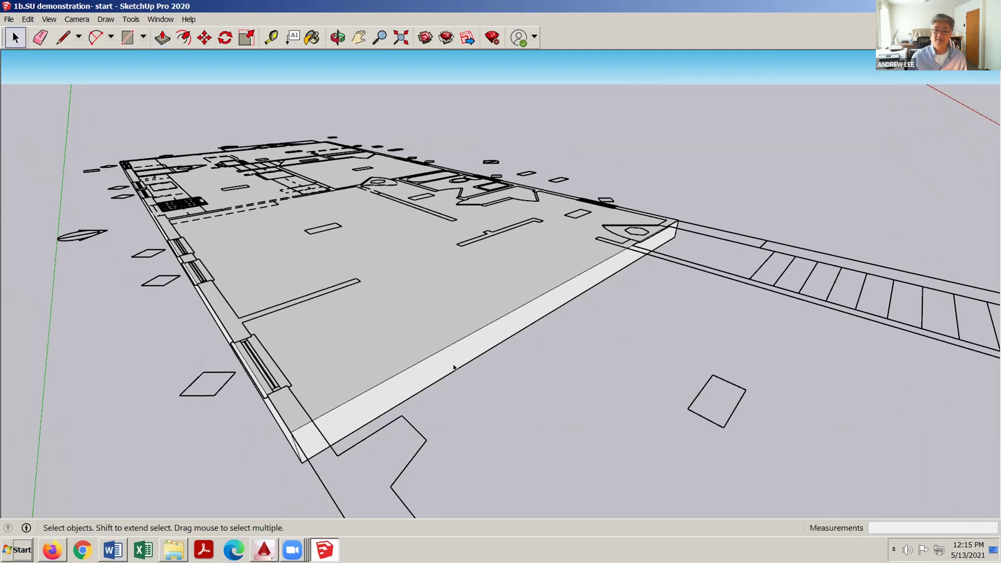
# Select the slab's individual faces and its vertical corner edge in turn and view the slab from above
pyautogui.moveTo(436, 326); pyautogui.dragTo(470, 341, button='middle')
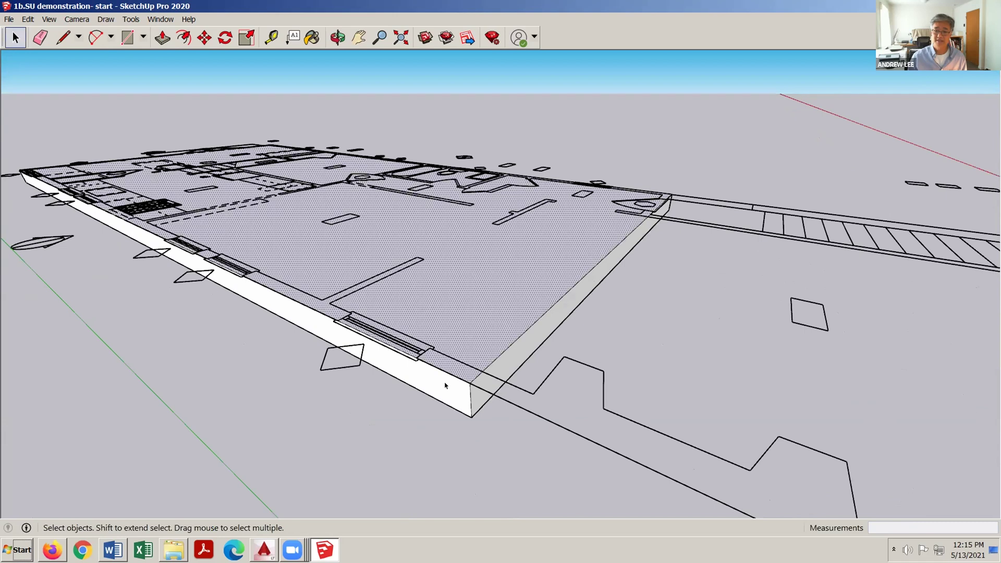
pyautogui.click(510, 356)
pyautogui.scroll(2, 506, 353)
pyautogui.click(503, 351)
pyautogui.click(446, 415)
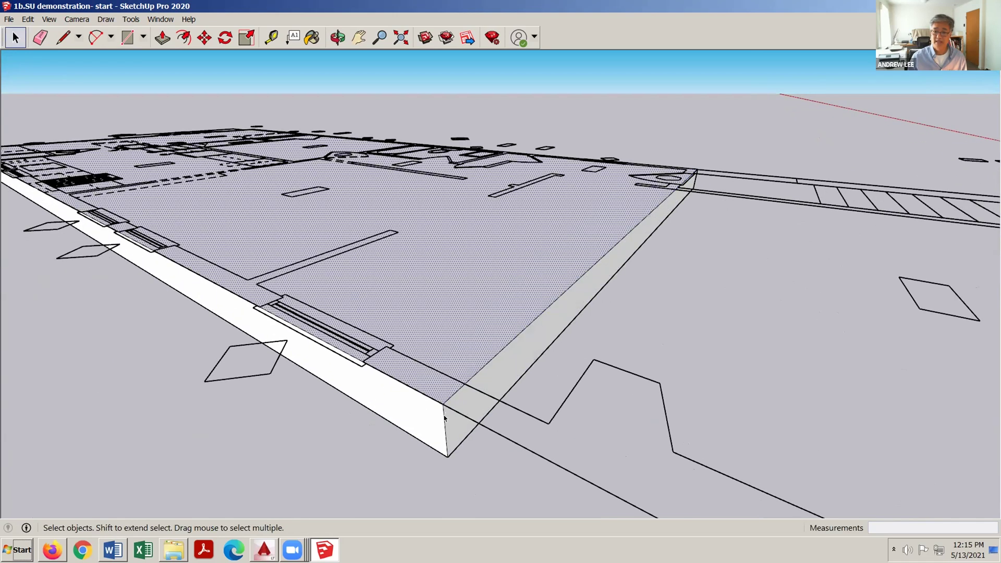
pyautogui.click(445, 422)
pyautogui.scroll(-2, 479, 368)
pyautogui.moveTo(480, 367); pyautogui.dragTo(427, 407, button='middle')
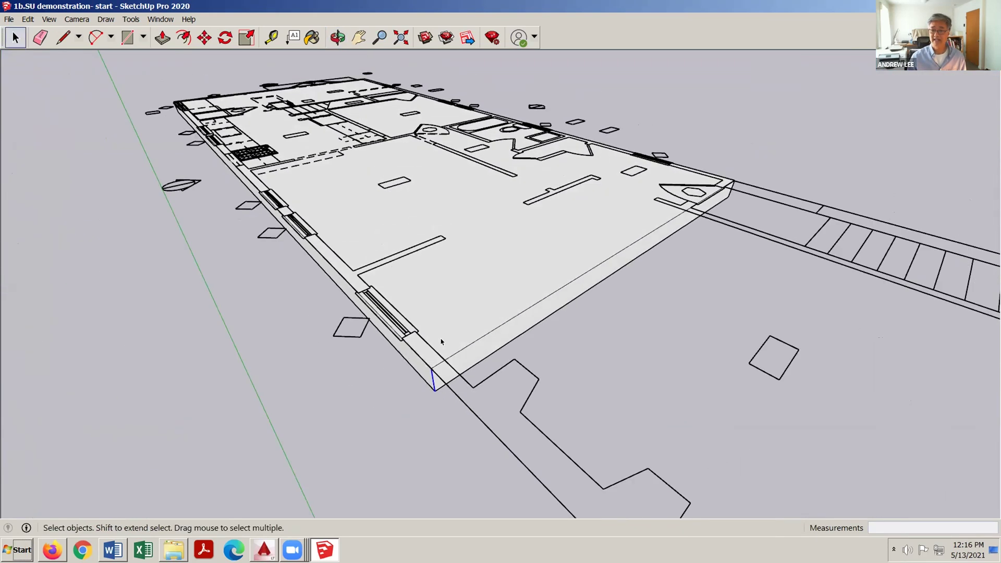
pyautogui.scroll(-1, 440, 341)
pyautogui.scroll(3, 678, 209)
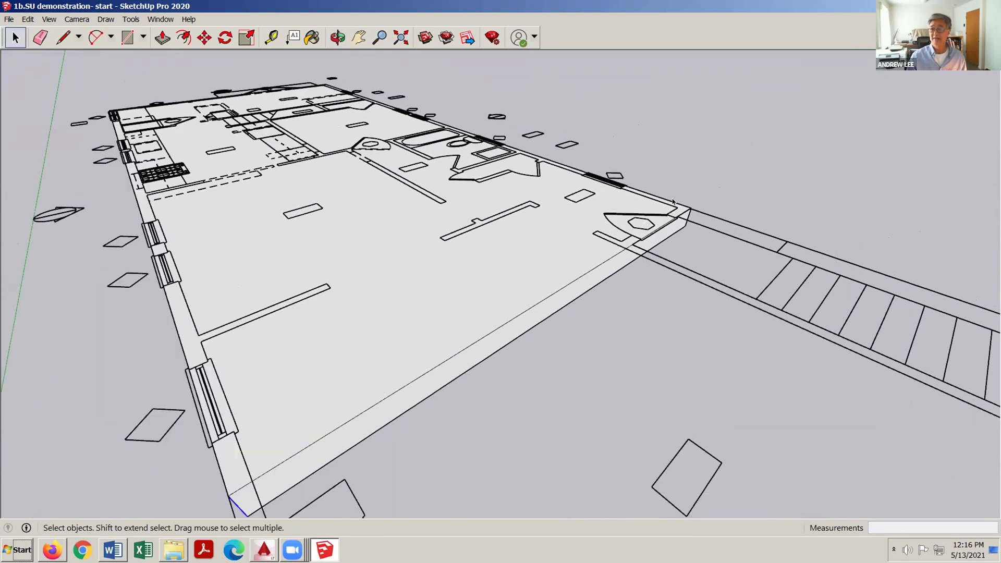
# Try a crossing selection around the slab corner beside the stairs, and select only the slab's top face
pyautogui.moveTo(533, 266); pyautogui.dragTo(462, 301, button='middle')
pyautogui.scroll(-2, 477, 286)
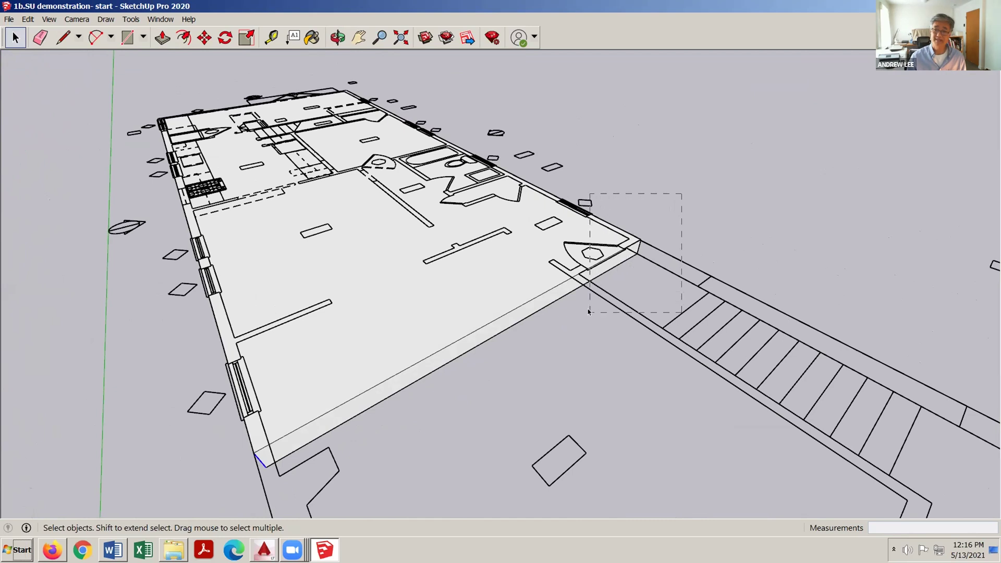
pyautogui.moveTo(589, 311); pyautogui.dragTo(590, 312)
pyautogui.click(538, 256)
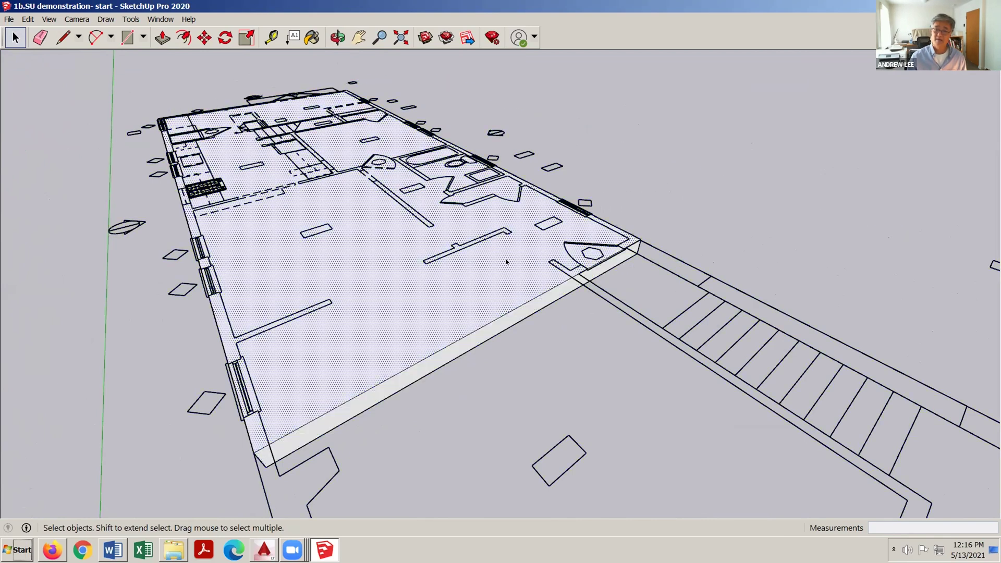
# Crossing-select the slab geometry at the stair-side corner, remove the imported floor plan from the selection, and inspect the selected faces and edges
pyautogui.moveTo(537, 256); pyautogui.dragTo(603, 217, button='middle')
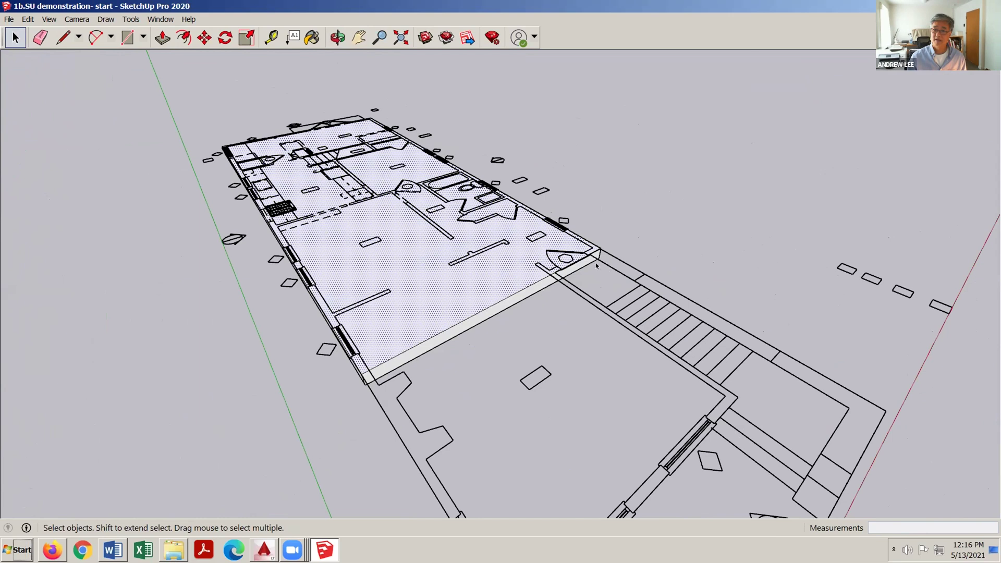
pyautogui.scroll(4, 606, 265)
pyautogui.moveTo(599, 282); pyautogui.dragTo(600, 282)
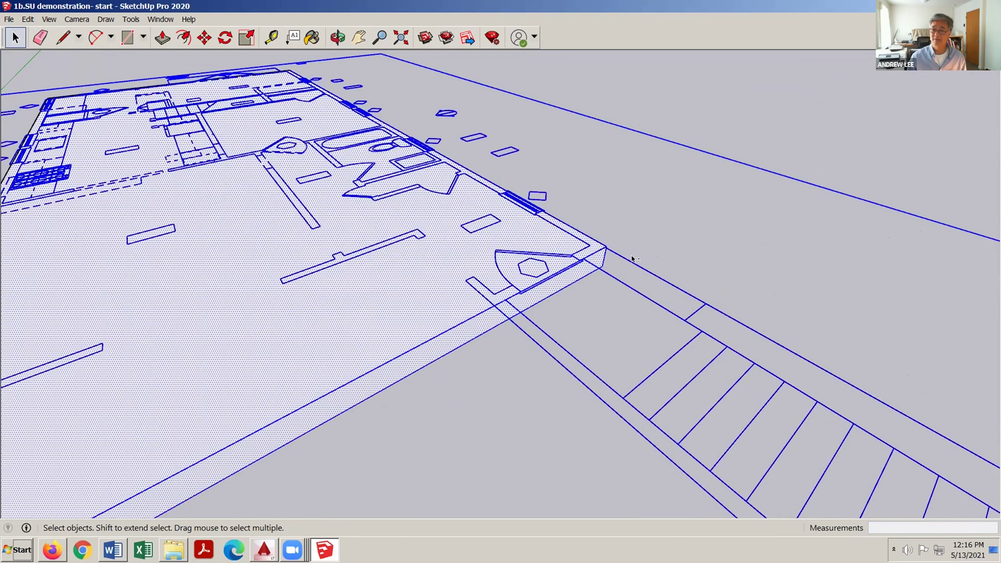
pyautogui.keyDown('shift'); pyautogui.click(632, 262); pyautogui.keyUp('shift')
pyautogui.scroll(-4, 540, 309)
pyautogui.moveTo(522, 285); pyautogui.dragTo(595, 191, button='middle')
pyautogui.scroll(-5, 587, 250)
pyautogui.moveTo(447, 322); pyautogui.dragTo(474, 304, button='middle')
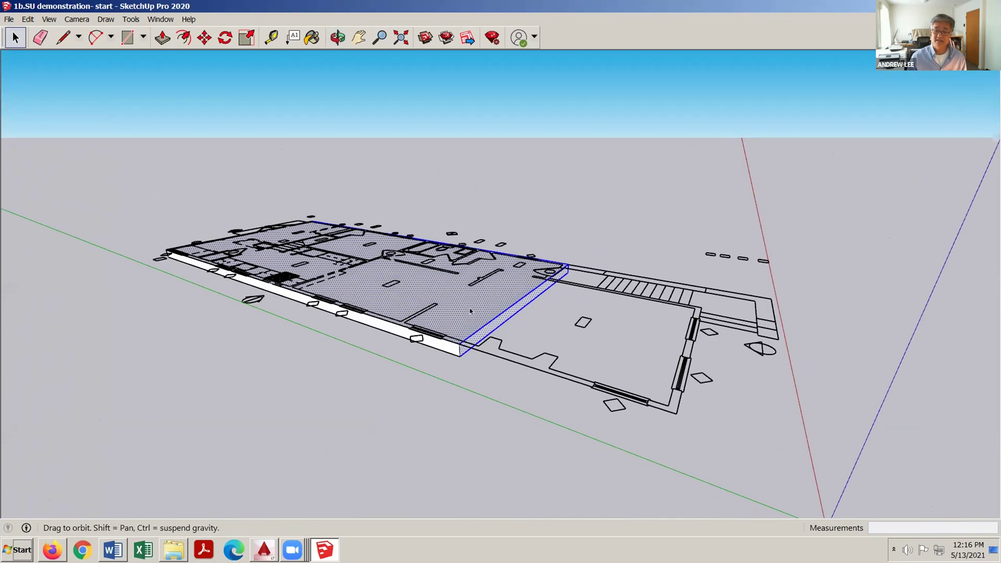
pyautogui.scroll(3, 474, 304)
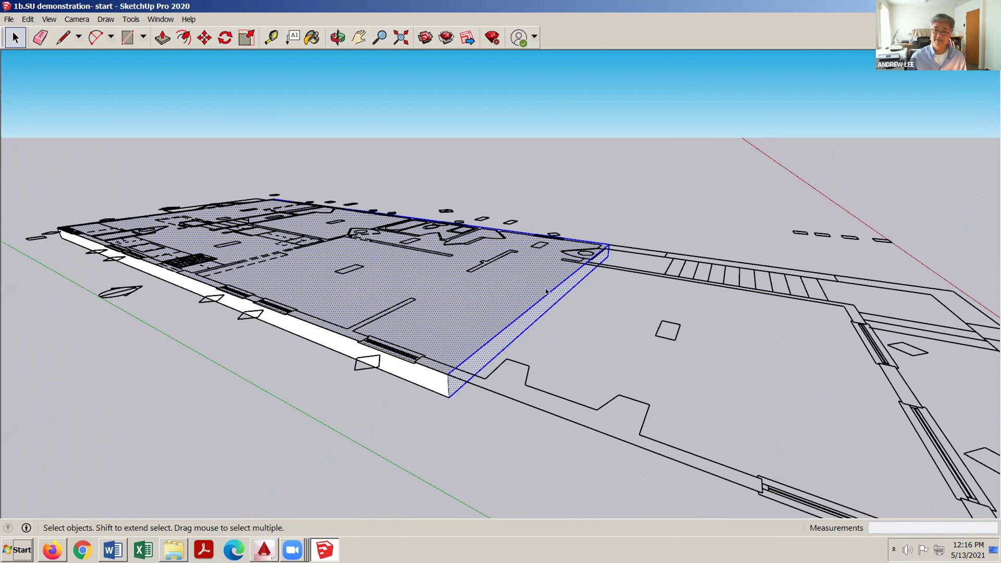
# Try to move the partially selected slab geometry from its stair-side corner
pyautogui.press('m')
pyautogui.click(608, 244)
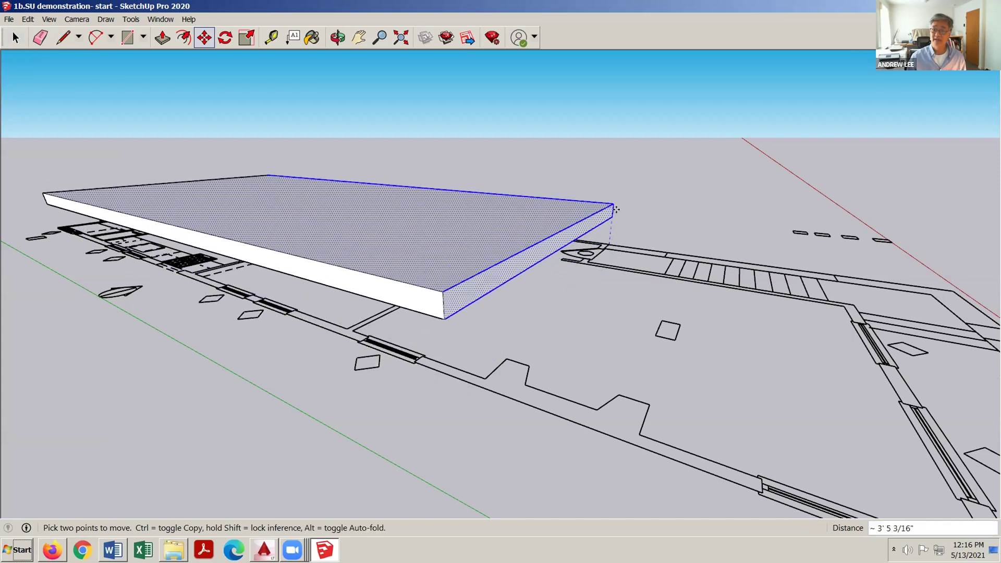
pyautogui.press('space')
pyautogui.moveTo(606, 249); pyautogui.dragTo(608, 271, button='middle')
pyautogui.click(609, 259)
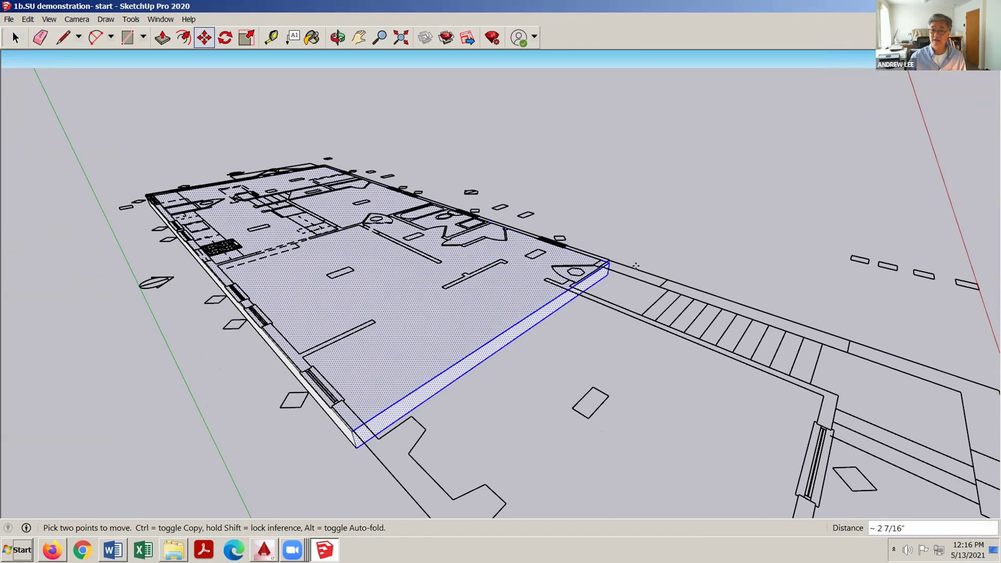
pyautogui.press('Escape')
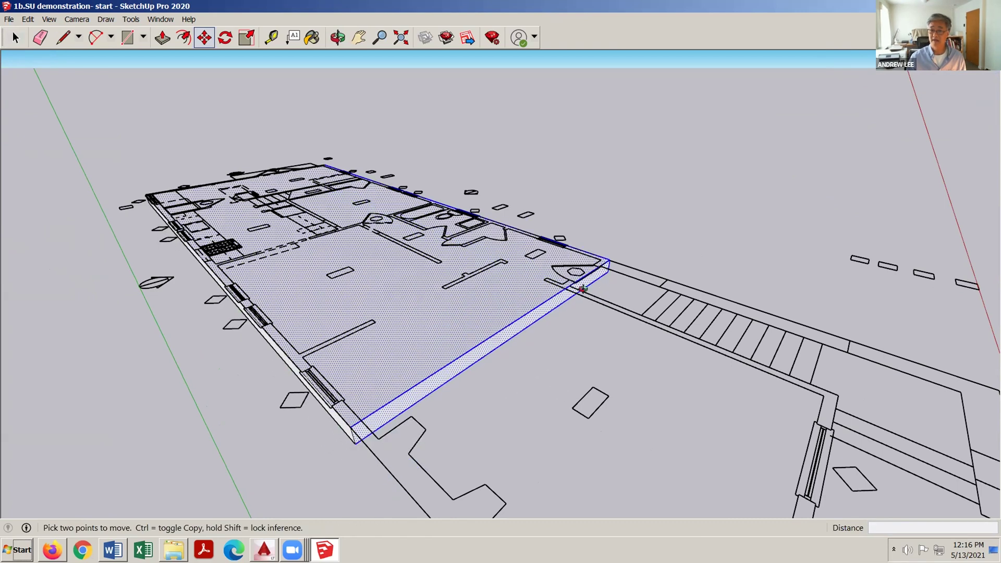
# Select only the vertical edge at the slab's stair-side corner and try to move it across the plan
pyautogui.press('space')
pyautogui.moveTo(583, 289); pyautogui.dragTo(612, 263, button='middle')
pyautogui.click(612, 257)
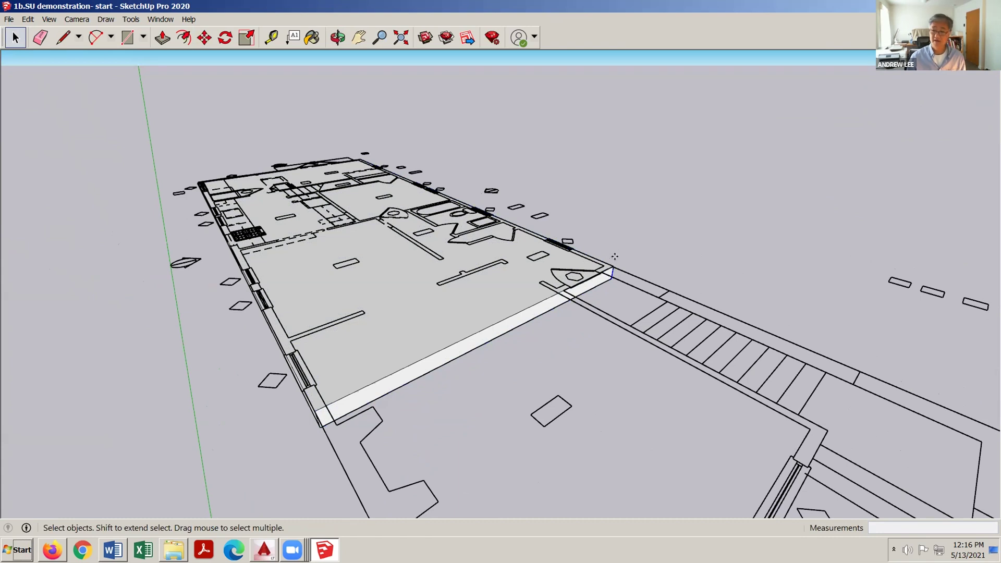
pyautogui.press('m')
pyautogui.click(611, 265)
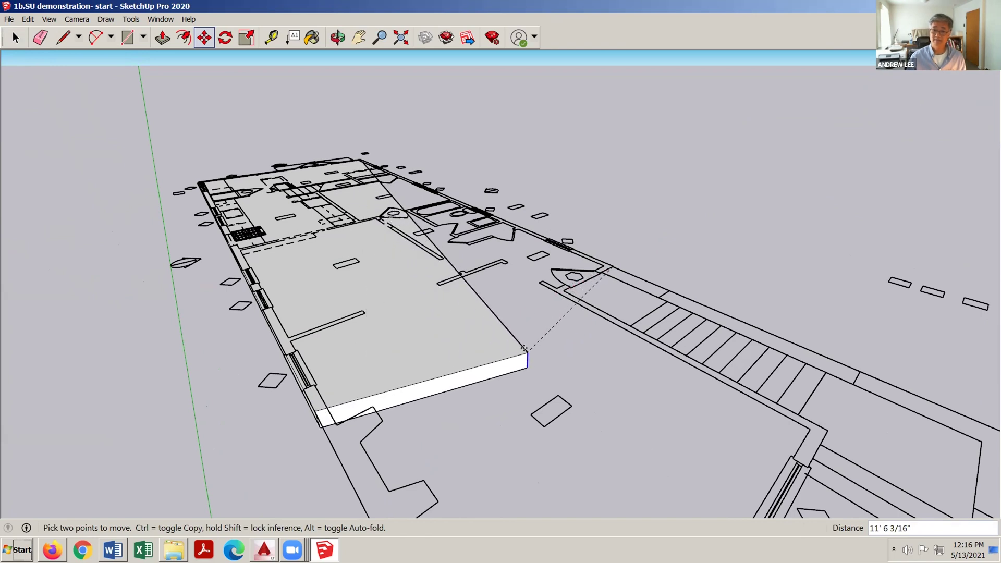
pyautogui.press('Escape')
# Select the slab's top face alone, reselect it together with its bounding edges, and clear the selection
pyautogui.press('space')
pyautogui.click(506, 293)
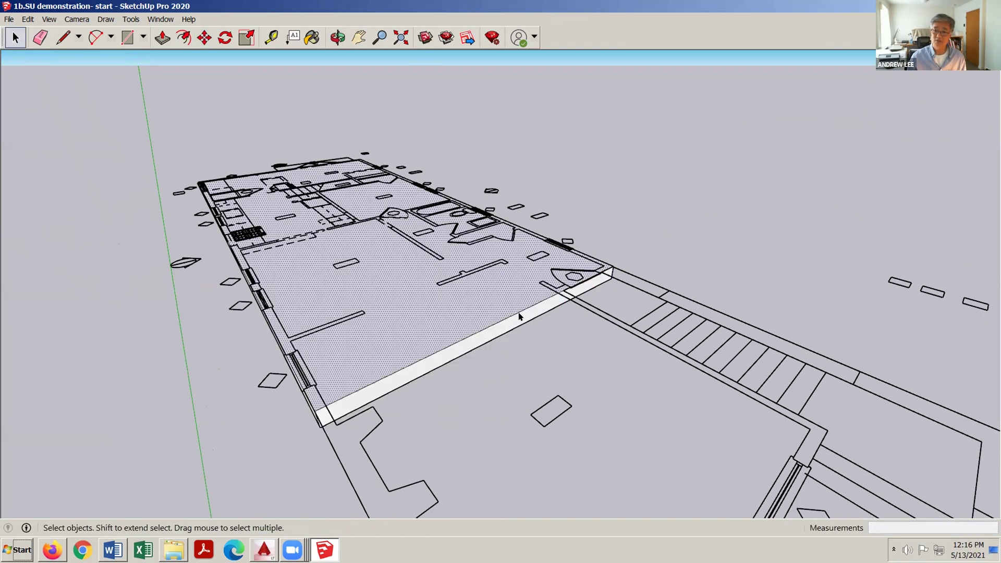
pyautogui.scroll(2, 511, 300)
pyautogui.scroll(-3, 553, 293)
pyautogui.moveTo(464, 315); pyautogui.dragTo(416, 367, button='middle')
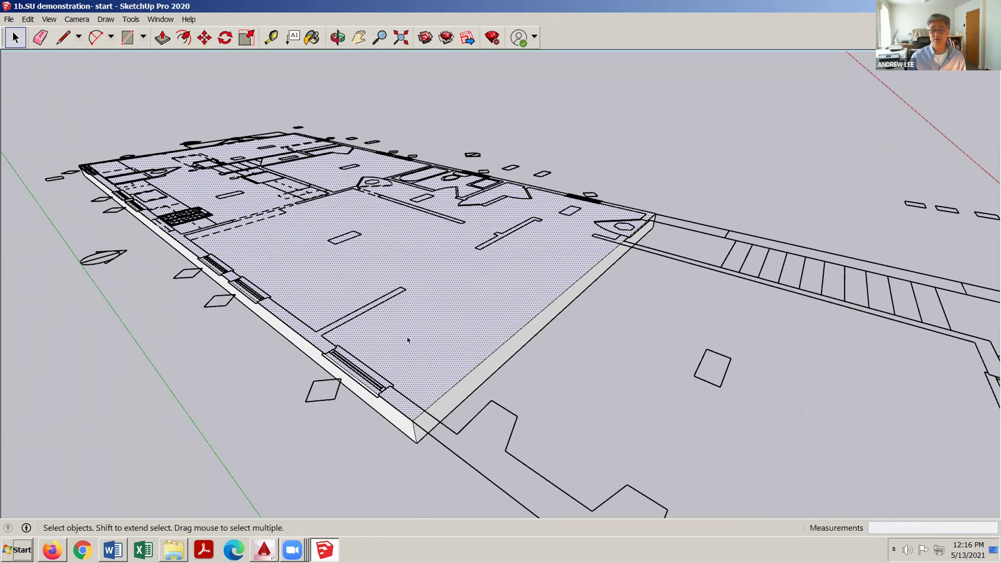
pyautogui.moveTo(462, 347); pyautogui.dragTo(467, 376, button='middle')
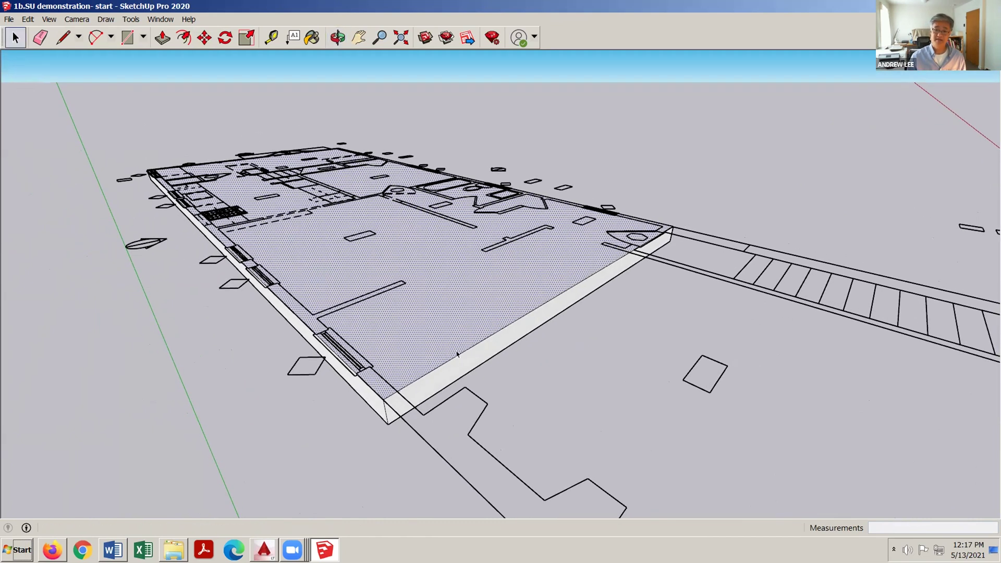
pyautogui.click(528, 394)
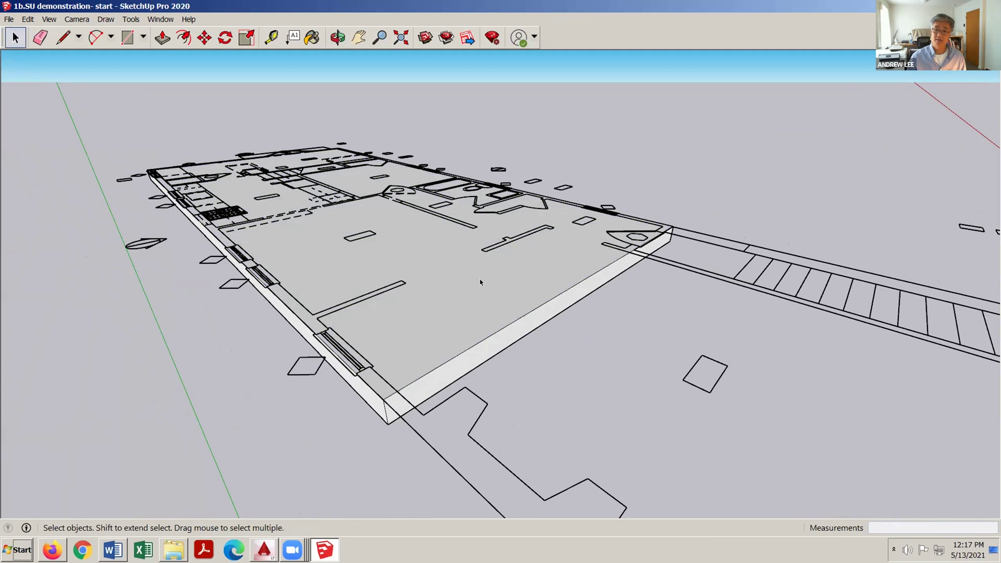
pyautogui.click(478, 295)
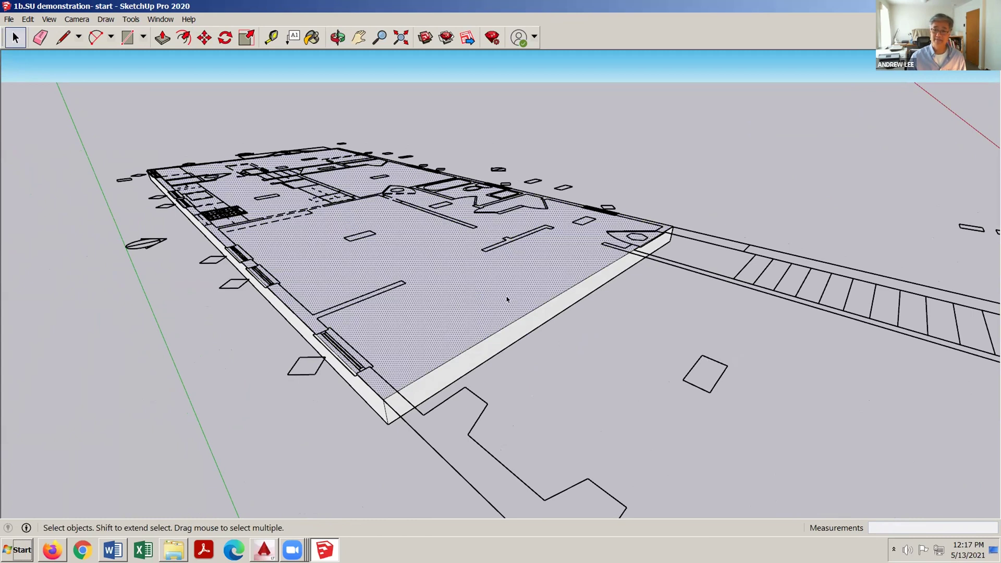
pyautogui.doubleClick(463, 284)
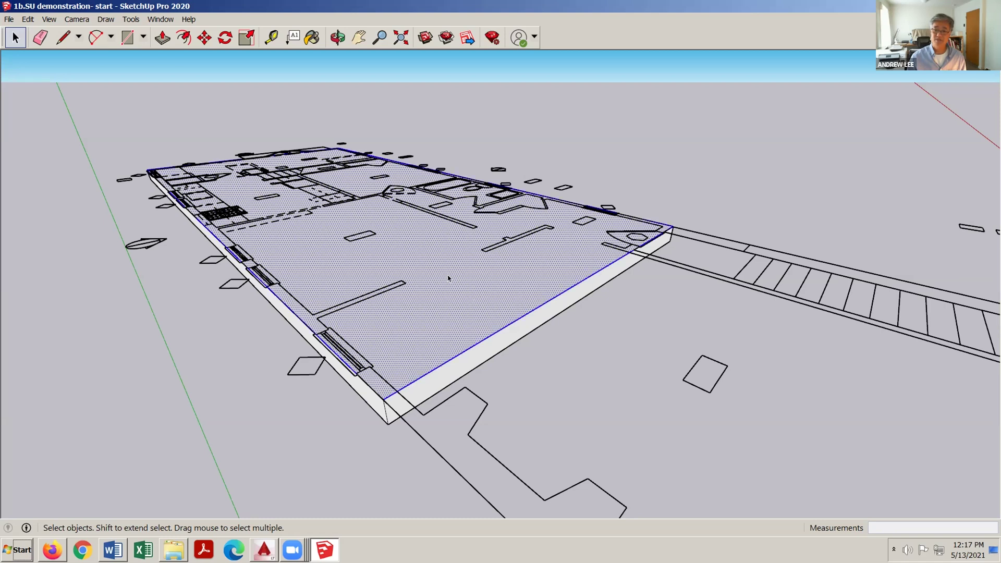
pyautogui.click(568, 371)
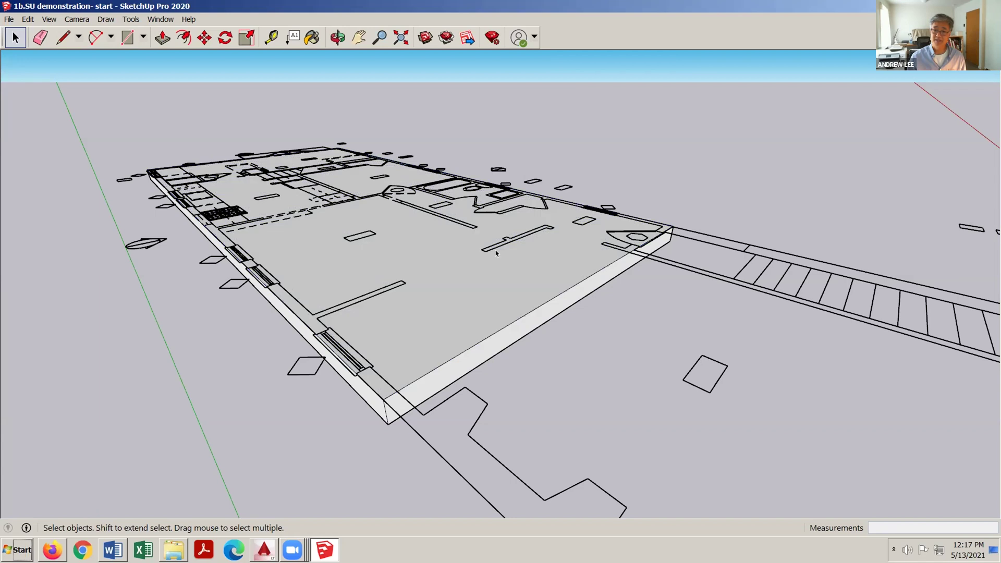
# Select all connected faces and edges of the floor slab and make them a group
pyautogui.doubleClick(500, 267)
pyautogui.click(500, 291)
pyautogui.tripleClick(537, 327)
pyautogui.moveTo(465, 314)
pyautogui.mouseDown(button='middle')
pyautogui.moveTo(458, 69)
pyautogui.moveTo(532, 76)
pyautogui.moveTo(627, 151)
pyautogui.moveTo(601, 270)
pyautogui.moveTo(434, 355)
pyautogui.moveTo(521, 344)
pyautogui.moveTo(452, 310)
pyautogui.mouseUp(button='middle')
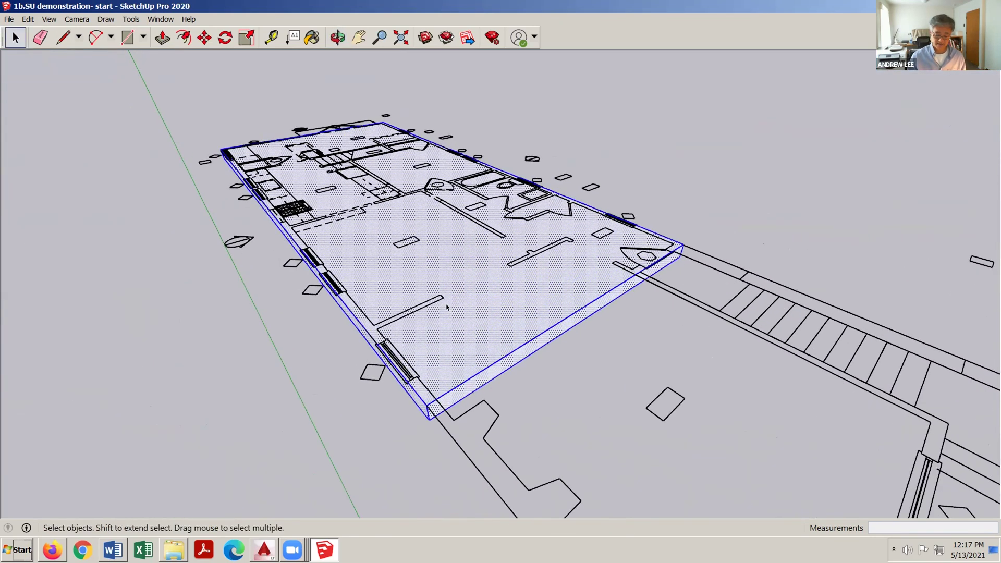
pyautogui.click(27, 19)
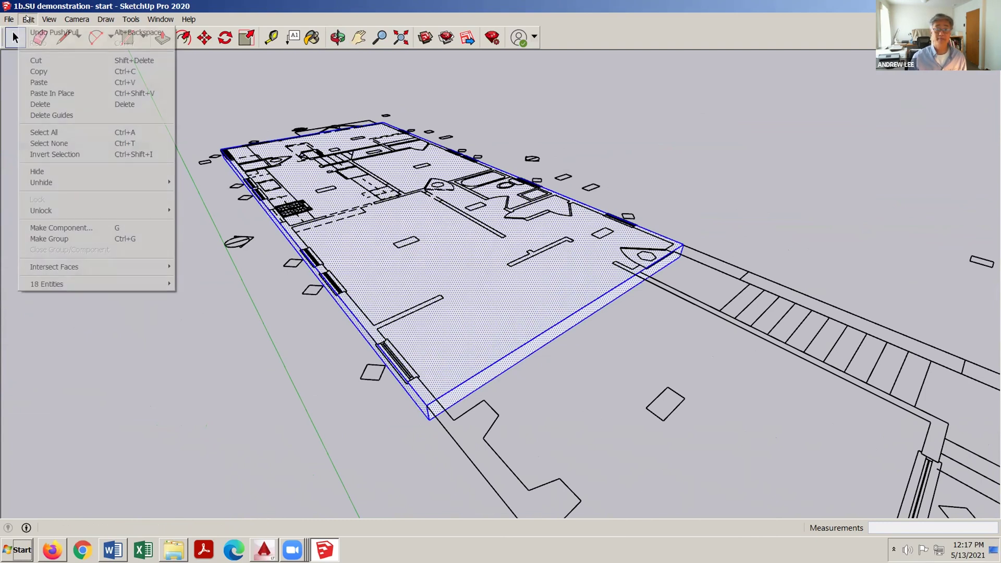
pyautogui.click(57, 238)
pyautogui.moveTo(464, 342)
pyautogui.mouseDown(button='middle')
pyautogui.moveTo(464, 293)
pyautogui.moveTo(472, 340)
pyautogui.mouseUp(button='middle')
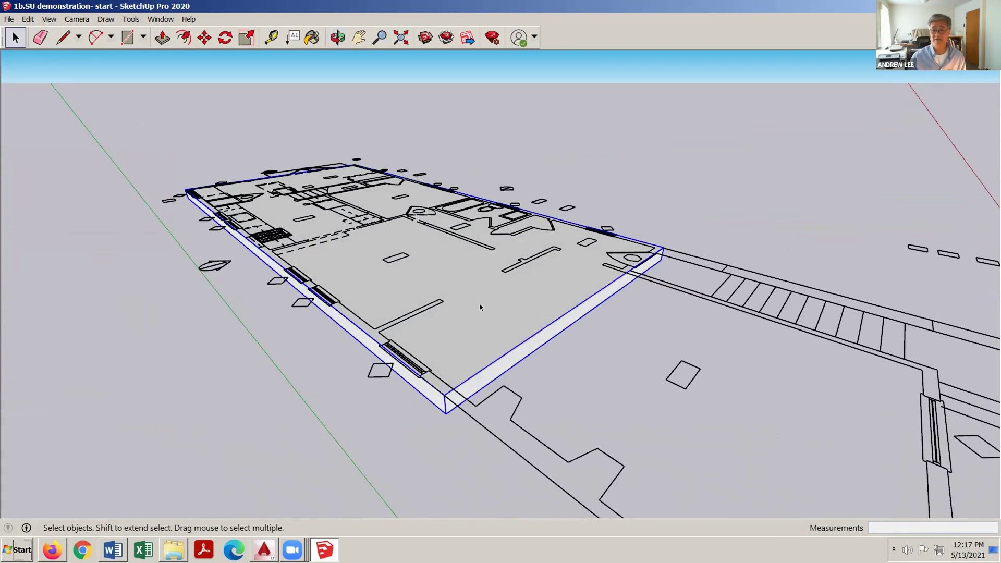
# Examine the kitchen area of the floor plan from above, including the exterior window wall beside the stove
pyautogui.click(422, 386)
pyautogui.moveTo(447, 374); pyautogui.dragTo(599, 295, button='middle')
pyautogui.scroll(-2, 498, 344)
pyautogui.moveTo(609, 196); pyautogui.dragTo(632, 171, button='middle')
pyautogui.scroll(3, 597, 216)
pyautogui.scroll(-3, 512, 238)
pyautogui.moveTo(512, 237)
pyautogui.mouseDown(button='middle')
pyautogui.moveTo(522, 342)
pyautogui.moveTo(444, 391)
pyautogui.moveTo(503, 226)
pyautogui.mouseUp(button='middle')
pyautogui.scroll(5, 577, 237)
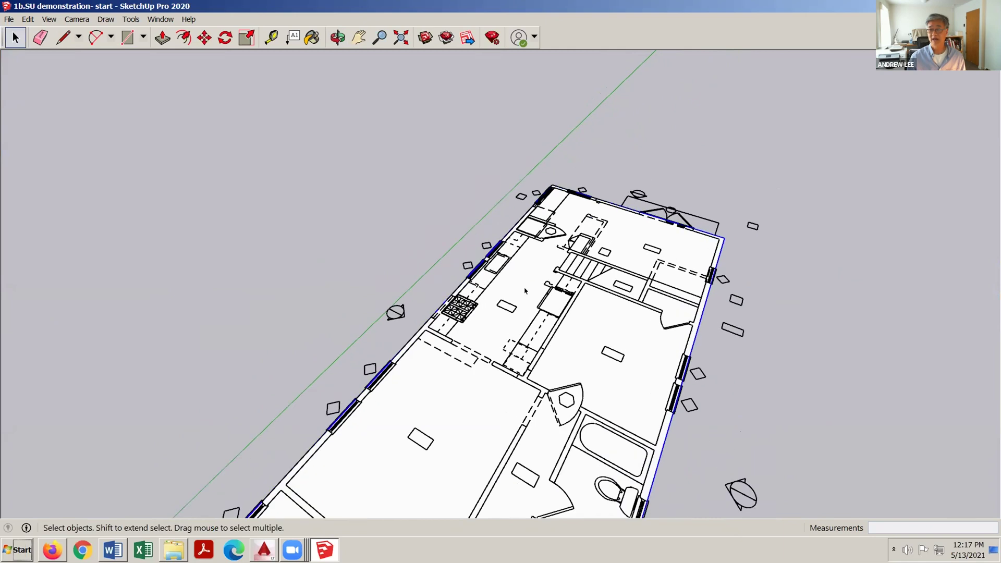
pyautogui.moveTo(512, 324); pyautogui.dragTo(538, 309, button='middle')
pyautogui.scroll(-3, 539, 309)
pyautogui.scroll(2, 539, 300)
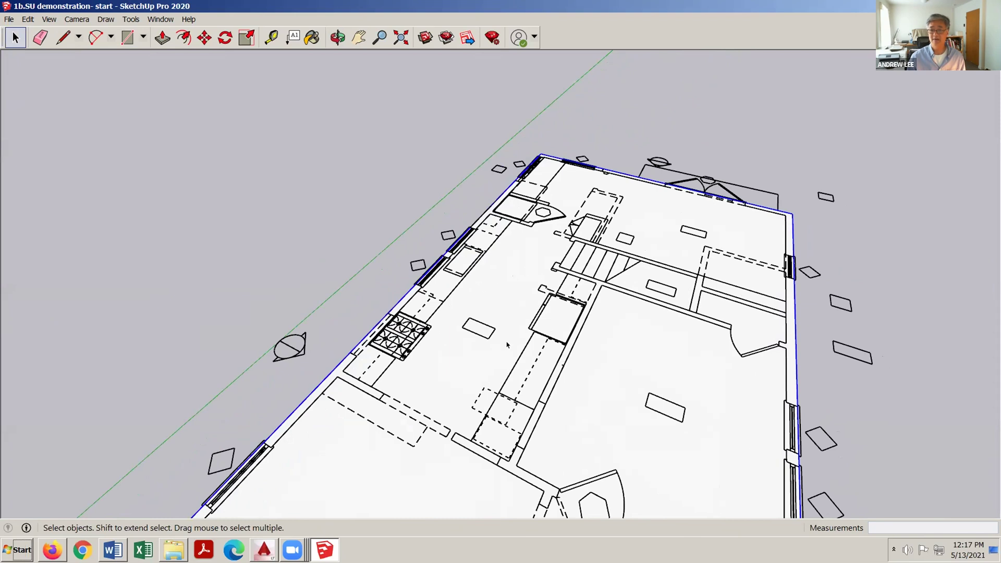
pyautogui.scroll(-4, 439, 266)
pyautogui.moveTo(441, 265); pyautogui.dragTo(459, 256, button='middle')
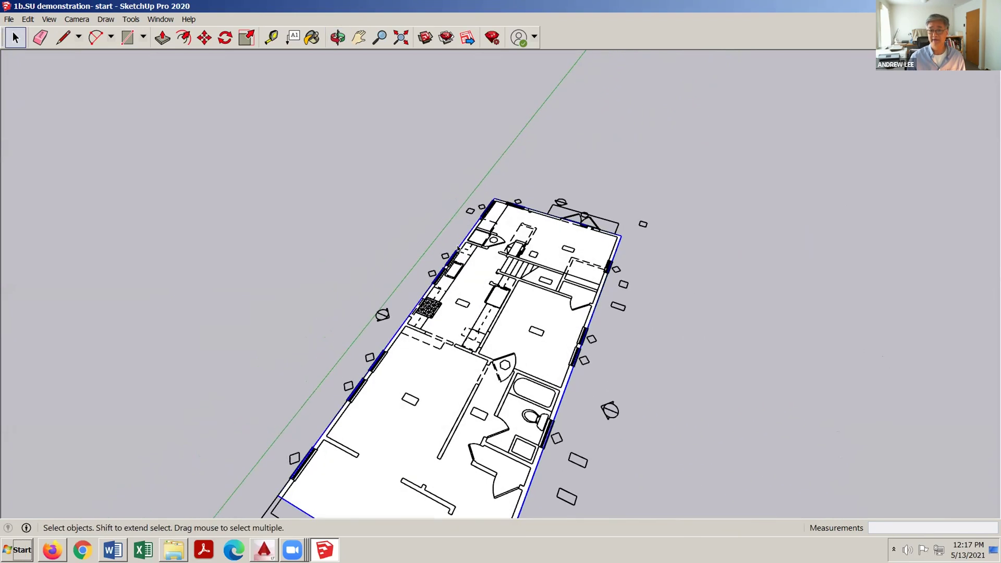
pyautogui.scroll(4, 458, 258)
pyautogui.scroll(1, 421, 336)
pyautogui.scroll(-3, 417, 281)
pyautogui.scroll(1, 383, 347)
pyautogui.moveTo(359, 372); pyautogui.dragTo(334, 396, button='middle')
pyautogui.scroll(3, 333, 395)
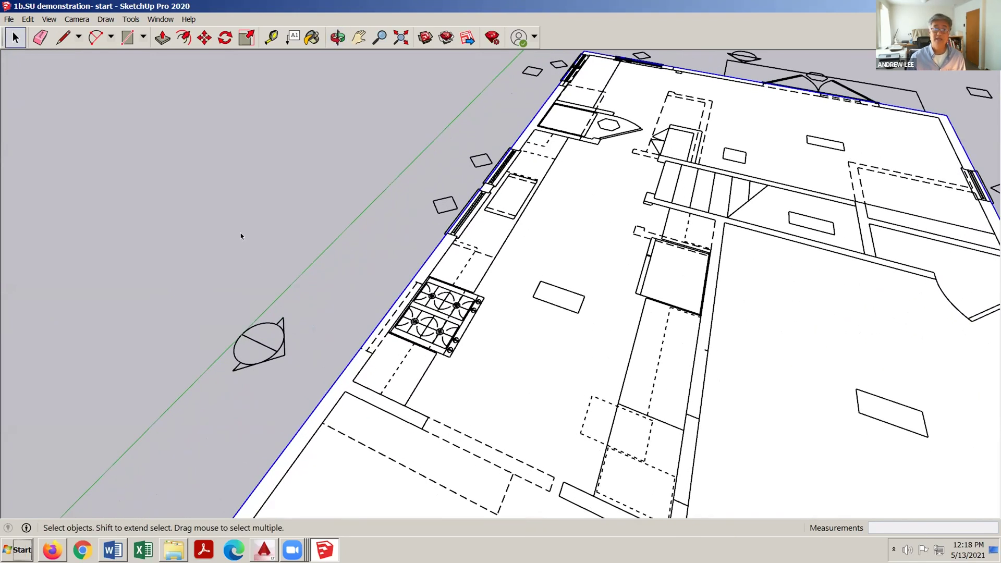
# Draw a rectangle about 9 7/8" by 21' 5 1/2" over the kitchen's exterior wall, from below the partition to past the refrigerator
pyautogui.click(127, 37)
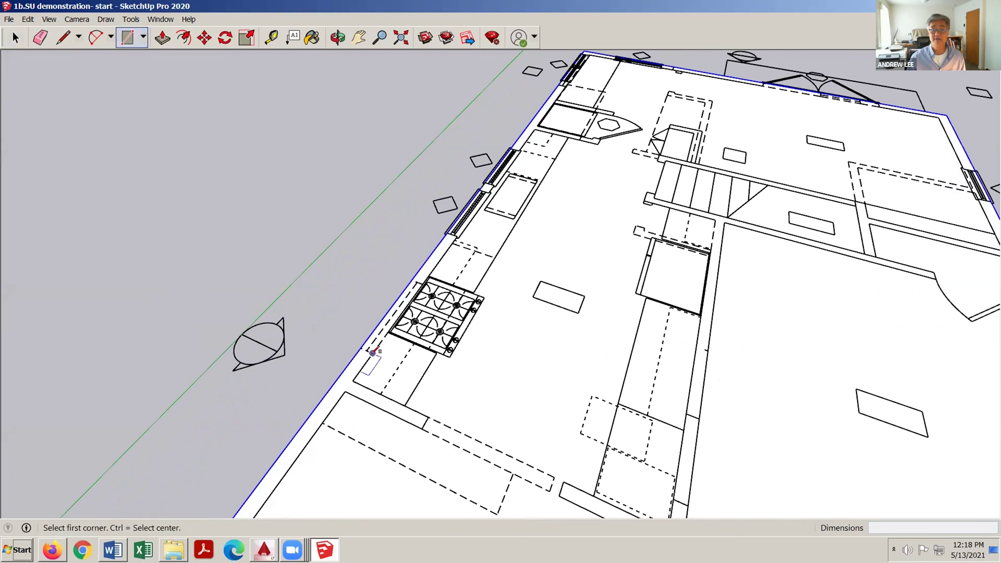
pyautogui.scroll(3, 381, 386)
pyautogui.scroll(-2, 385, 336)
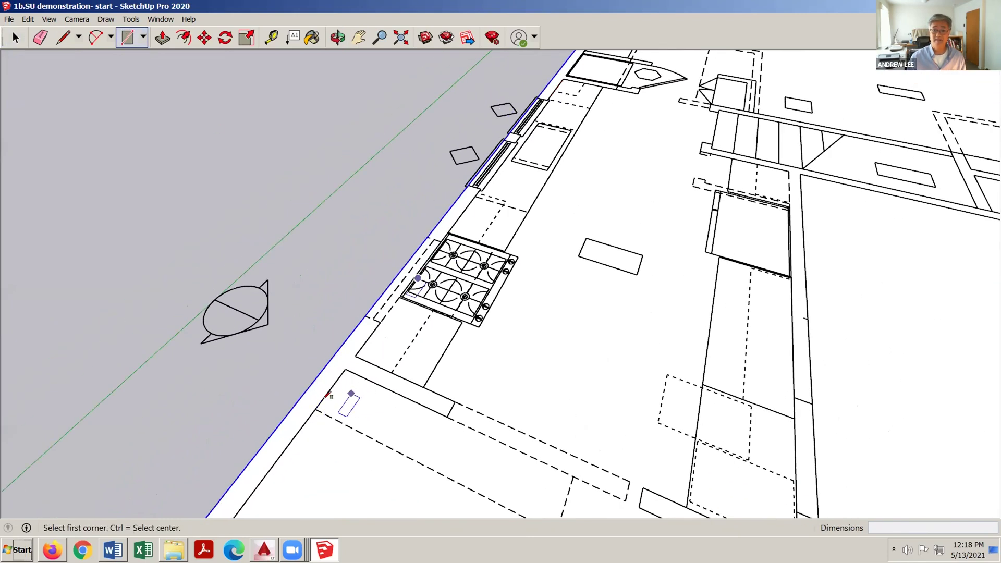
pyautogui.click(297, 433)
pyautogui.scroll(-3, 298, 433)
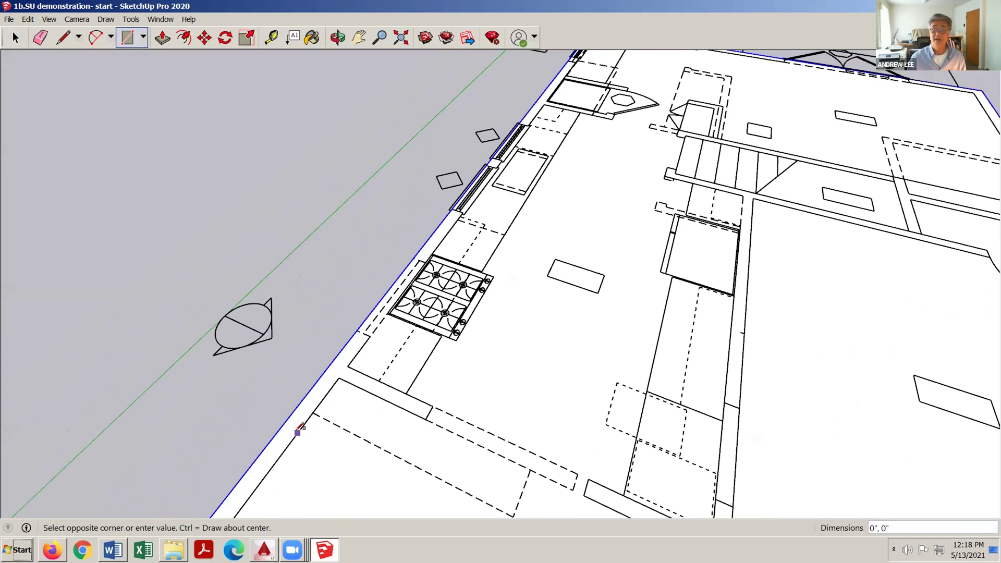
pyautogui.scroll(4, 516, 107)
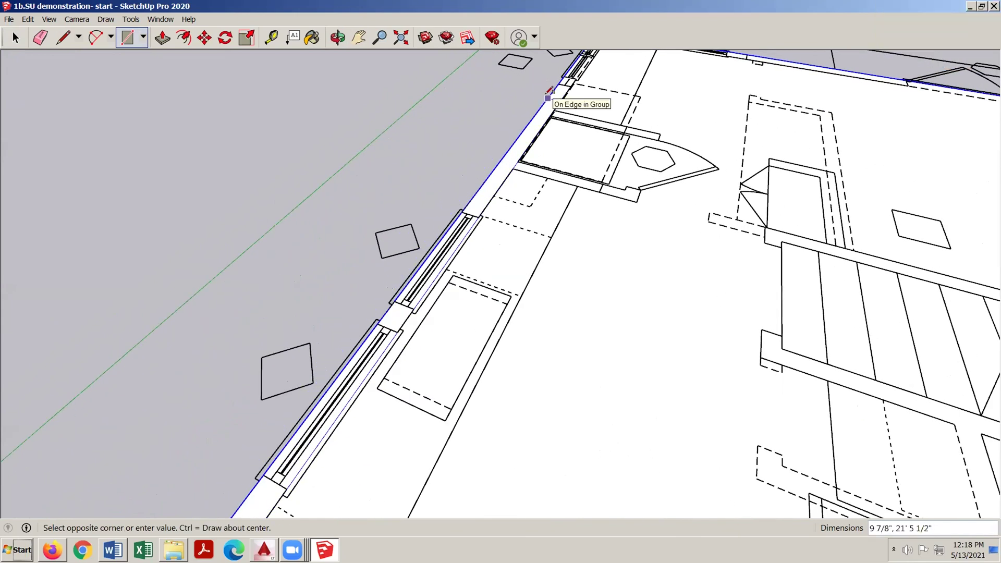
pyautogui.click(548, 96)
pyautogui.moveTo(499, 193); pyautogui.dragTo(479, 202, button='middle')
pyautogui.press('space')
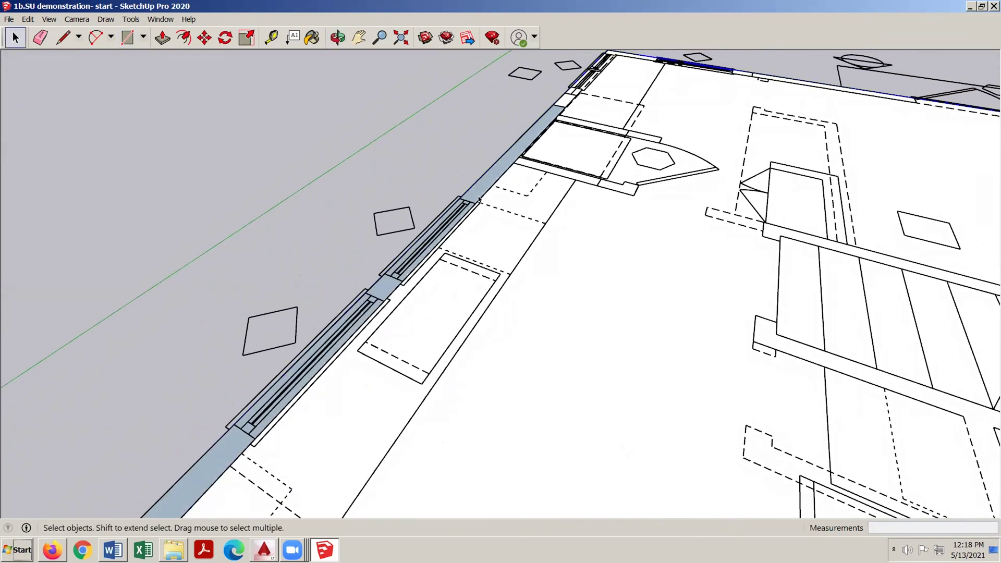
# Push/Pull the exterior wall rectangle upward 8 feet
pyautogui.click(478, 189)
pyautogui.press('p')
pyautogui.moveTo(479, 189); pyautogui.dragTo(450, 117)
pyautogui.scroll(-5, 465, 145)
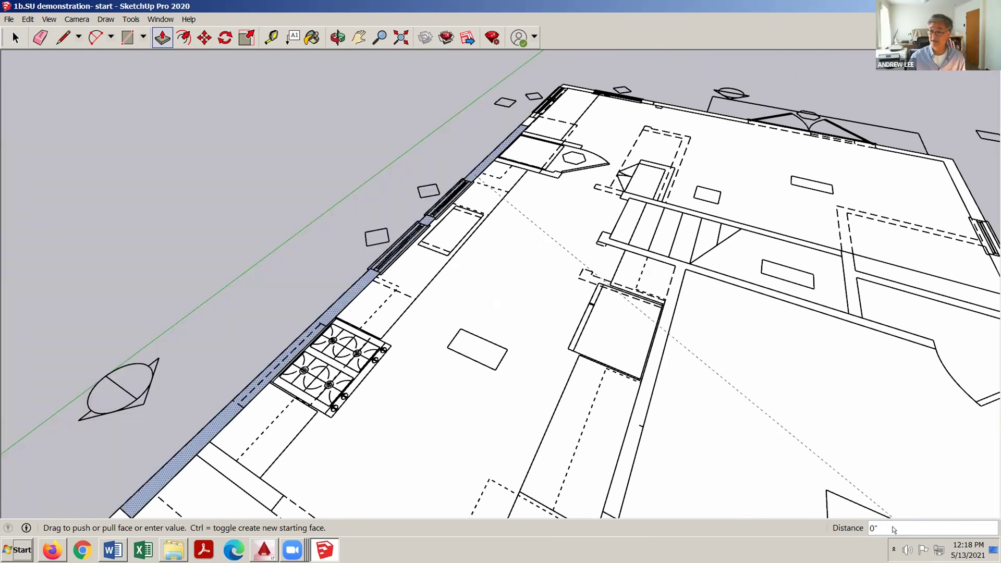
pyautogui.write('8')
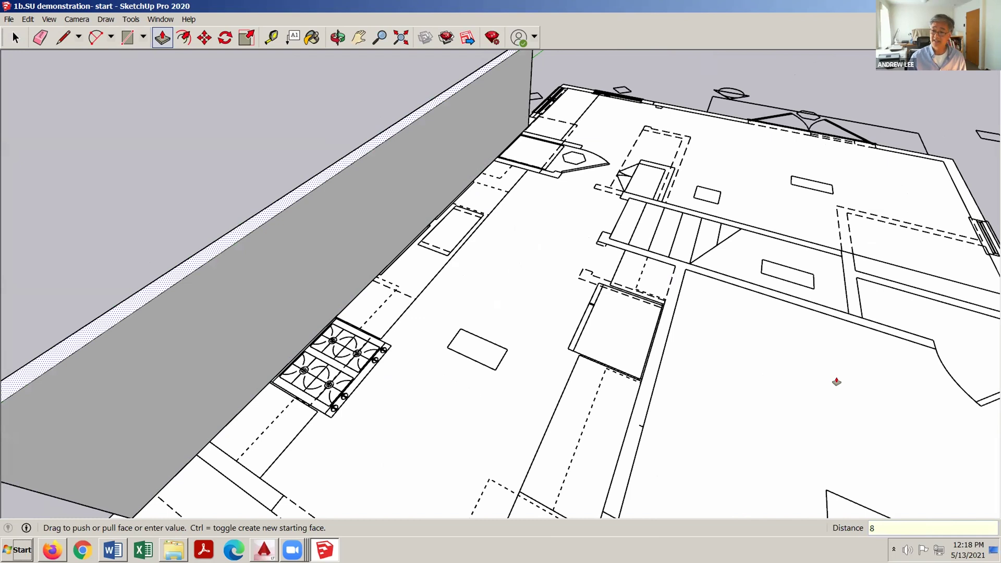
pyautogui.press('Return')
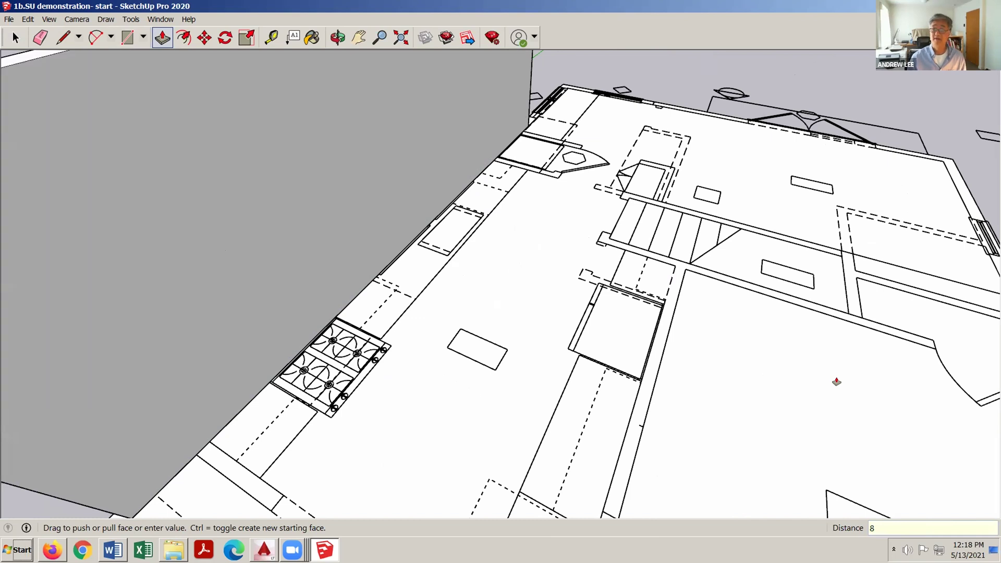
# Select all connected faces and edges of the kitchen's exterior wall and make them a group
pyautogui.press('space')
pyautogui.moveTo(787, 393); pyautogui.dragTo(277, 272, button='middle')
pyautogui.click(377, 291)
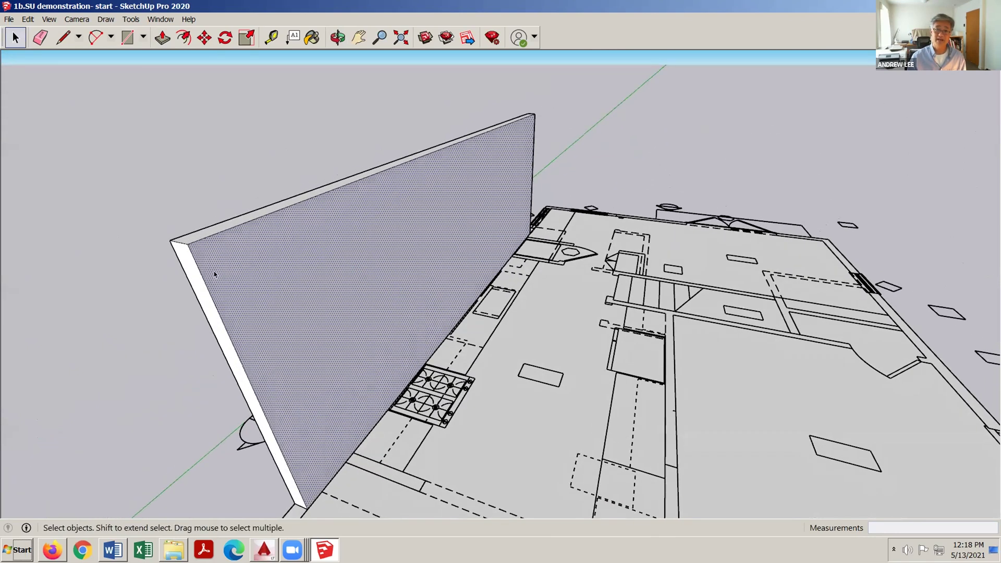
pyautogui.click(200, 276)
pyautogui.click(194, 276)
pyautogui.moveTo(311, 256); pyautogui.dragTo(300, 220, button='middle')
pyautogui.click(362, 227)
pyautogui.doubleClick(327, 219)
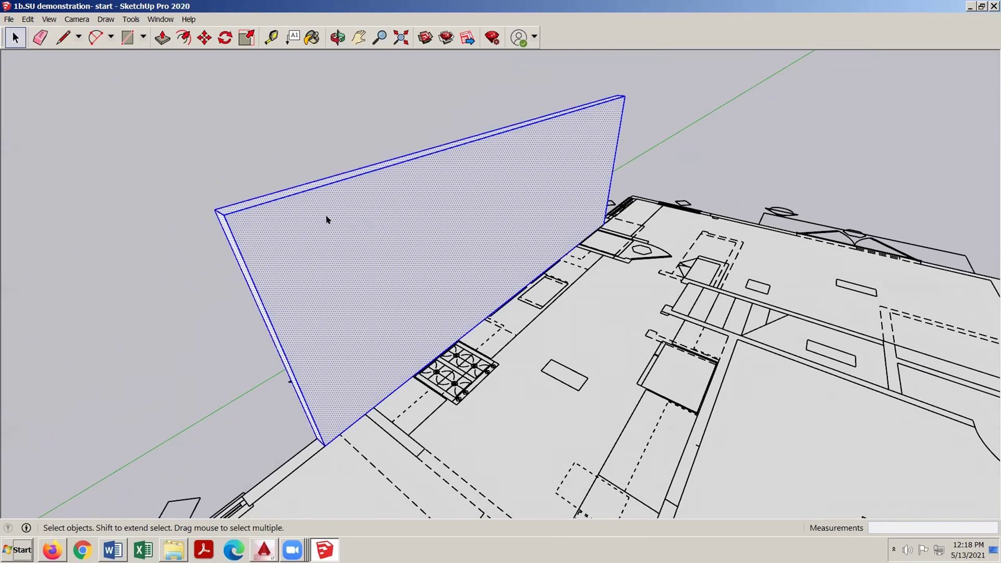
pyautogui.keyDown('shift'); pyautogui.click(327, 219); pyautogui.keyUp('shift')
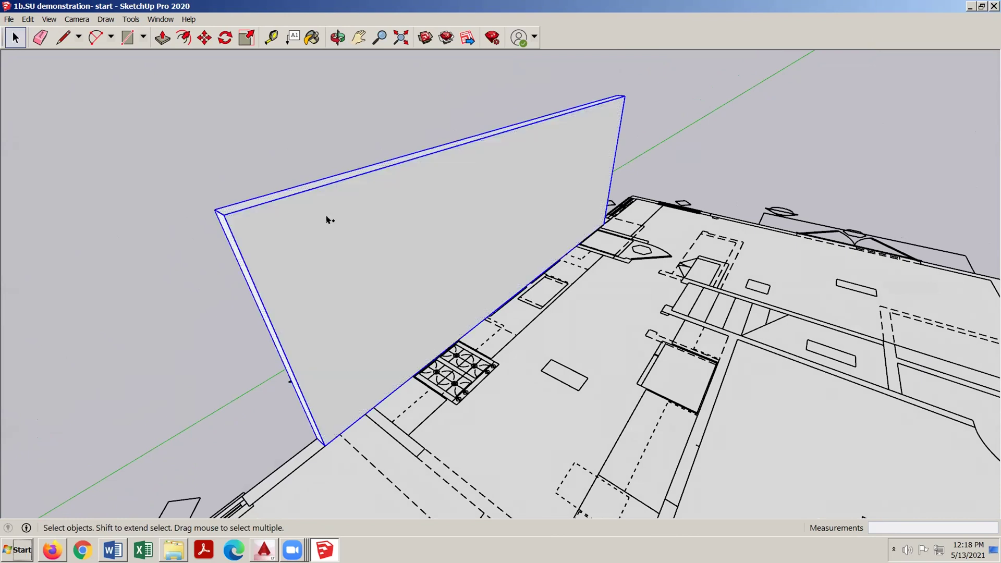
# Open the kitchen's exterior wall group for editing
pyautogui.moveTo(338, 238)
pyautogui.mouseDown(button='middle')
pyautogui.moveTo(315, 172)
pyautogui.moveTo(386, 250)
pyautogui.moveTo(347, 225)
pyautogui.moveTo(315, 244)
pyautogui.moveTo(380, 286)
pyautogui.moveTo(391, 329)
pyautogui.moveTo(317, 318)
pyautogui.moveTo(298, 329)
pyautogui.moveTo(315, 306)
pyautogui.moveTo(297, 308)
pyautogui.moveTo(306, 302)
pyautogui.moveTo(365, 345)
pyautogui.moveTo(378, 433)
pyautogui.mouseUp(button='middle')
pyautogui.scroll(-3, 364, 292)
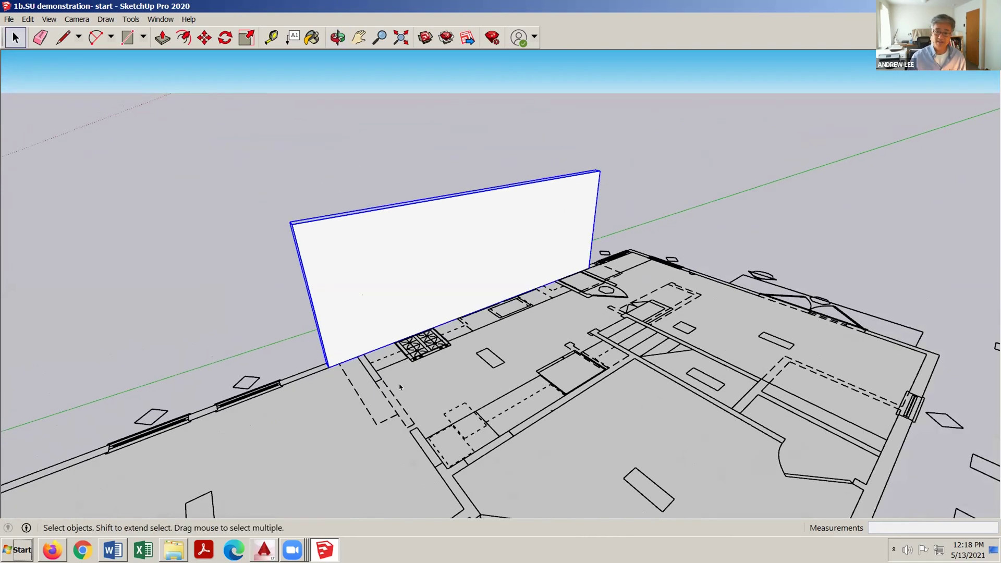
pyautogui.doubleClick(330, 319)
pyautogui.moveTo(351, 306); pyautogui.dragTo(353, 344, button='middle')
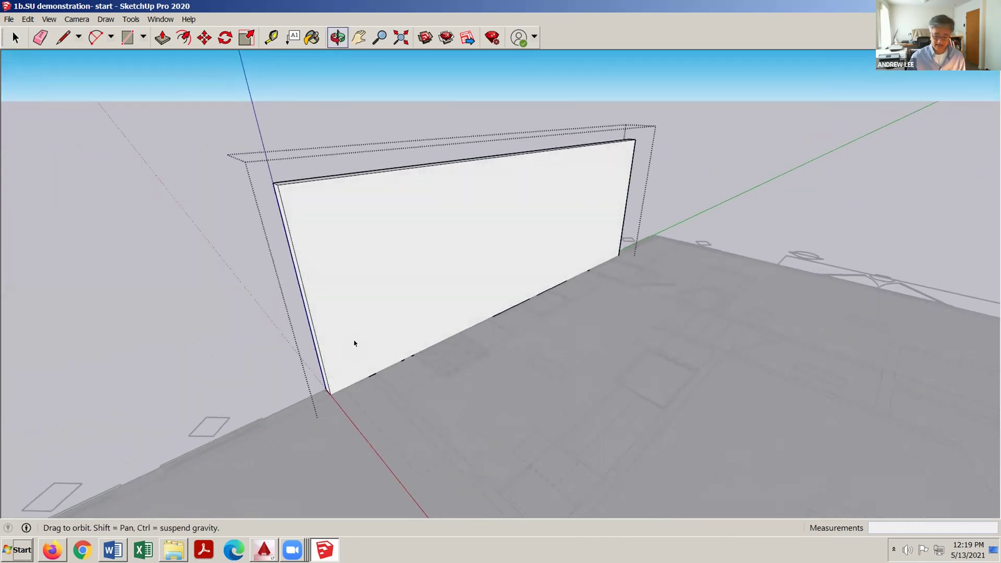
# Draw a vertical line on the wall's inner face, from the partition's corner farther from the stove up to the wall's upper edge
pyautogui.click(60, 39)
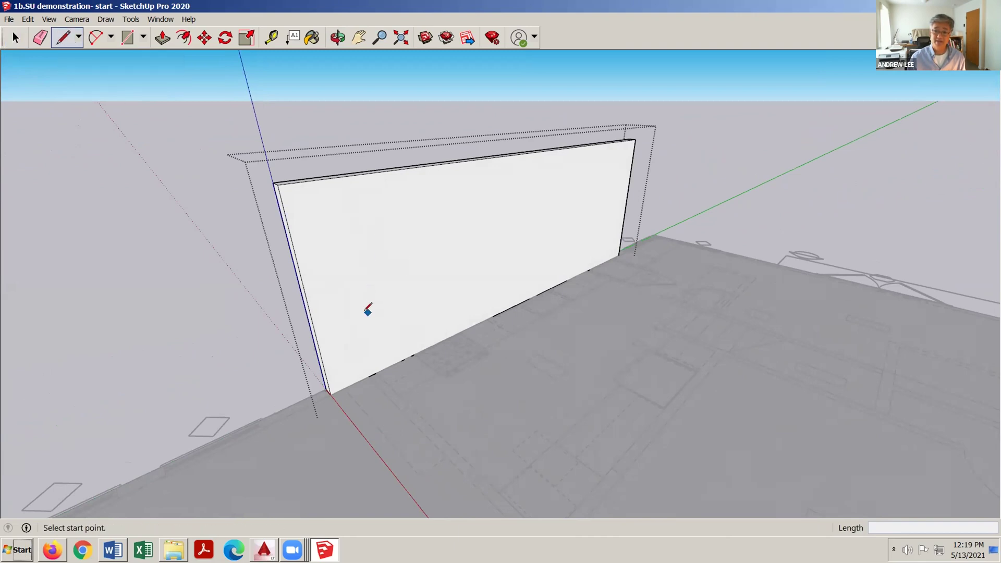
pyautogui.scroll(2, 363, 366)
pyautogui.scroll(3, 363, 365)
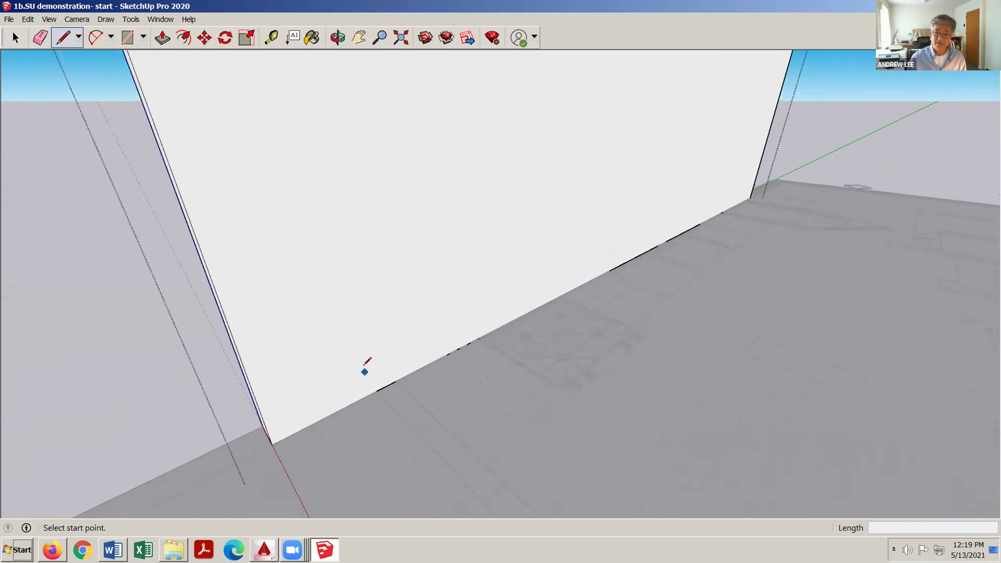
pyautogui.click(376, 391)
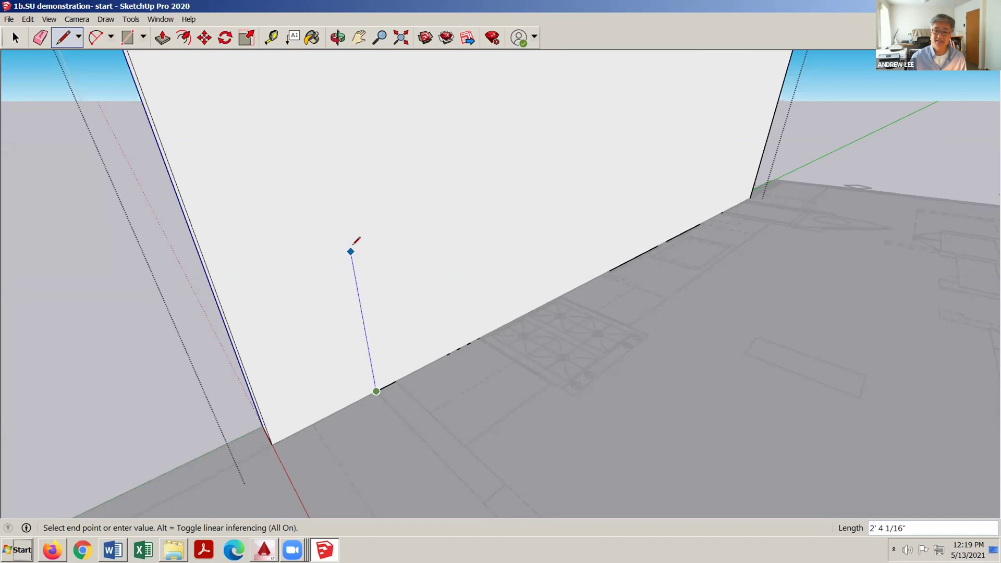
pyautogui.moveTo(351, 248); pyautogui.dragTo(461, 244, button='middle')
pyautogui.scroll(-2, 460, 261)
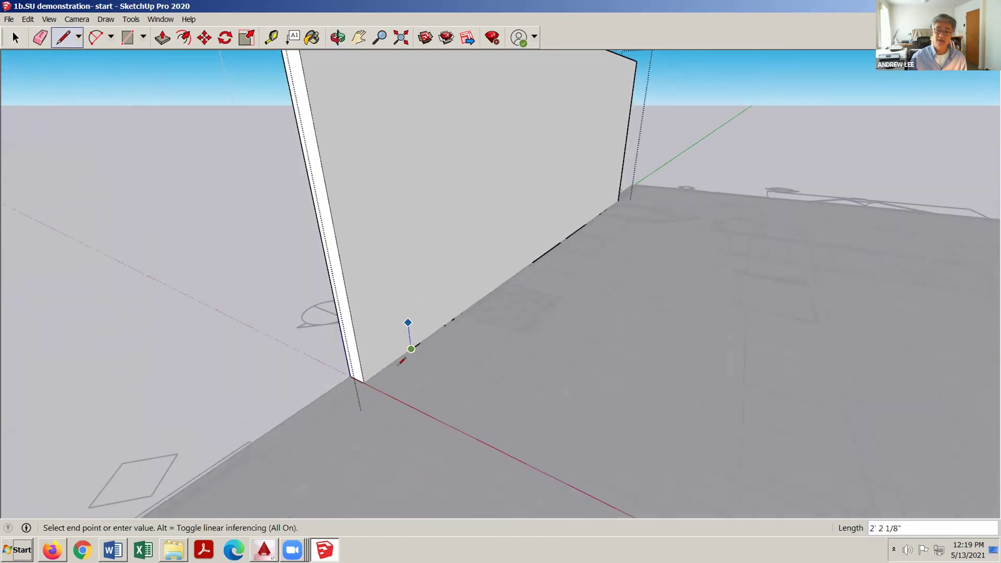
pyautogui.scroll(-3, 407, 378)
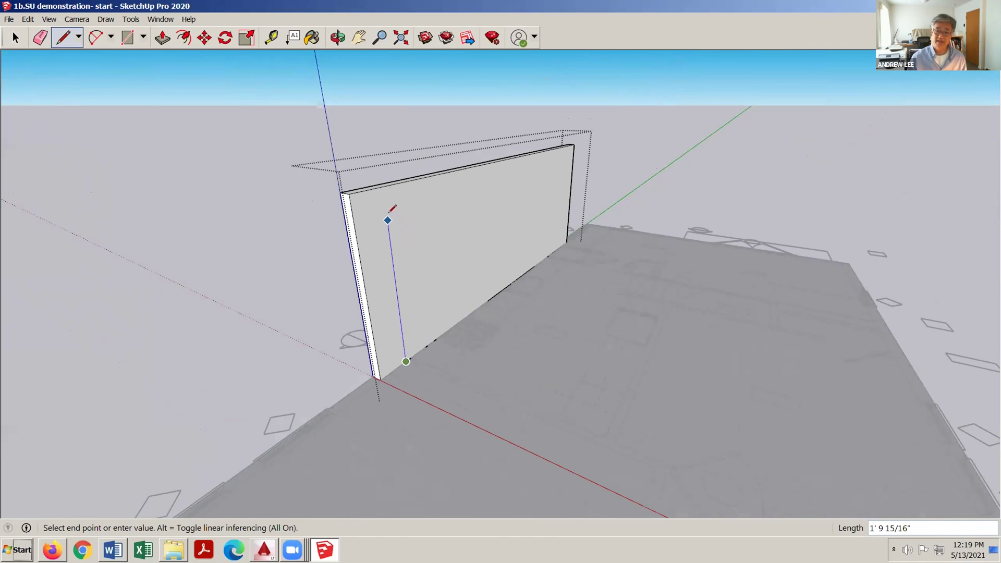
pyautogui.scroll(3, 394, 219)
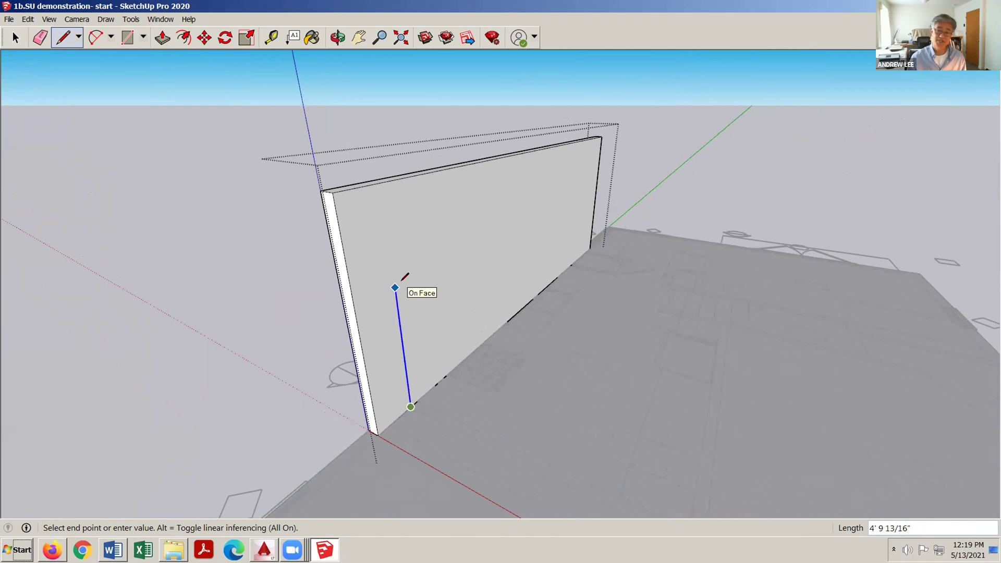
pyautogui.click(396, 300)
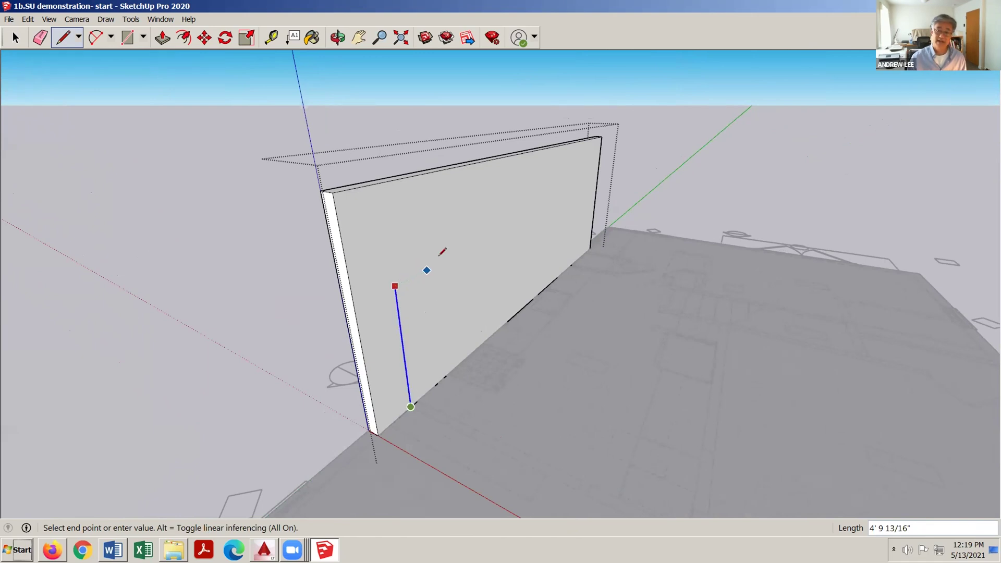
pyautogui.click(382, 182)
# Select the wall faces on either side of the new vertical line in turn to check the split
pyautogui.press('space')
pyautogui.moveTo(402, 201); pyautogui.dragTo(422, 248, button='middle')
pyautogui.scroll(2, 428, 251)
pyautogui.click(372, 261)
pyautogui.click(408, 269)
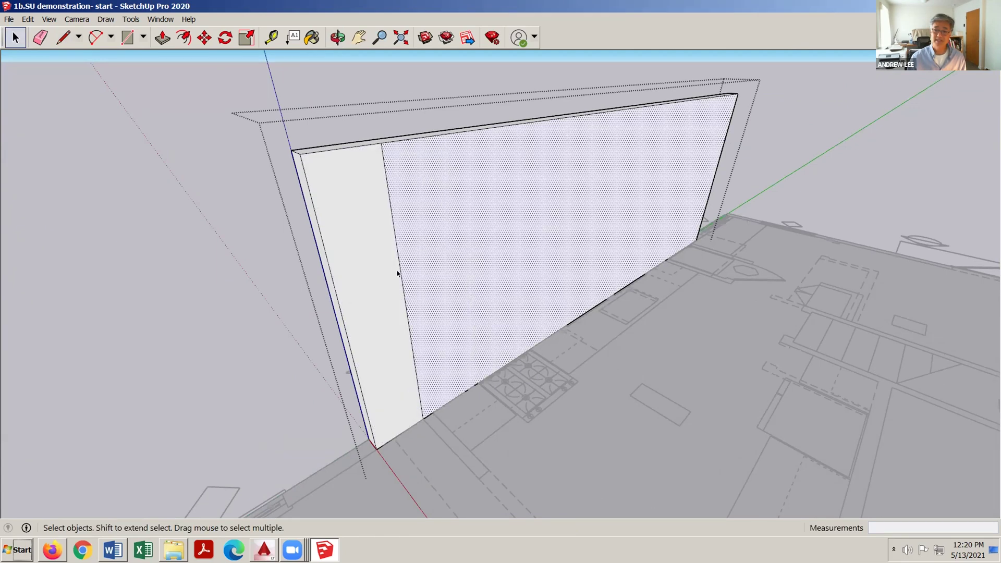
# Draw a second vertical line up the wall's inner face, from the partition corner on the stove side to the upper edge
pyautogui.moveTo(451, 351); pyautogui.dragTo(412, 402, button='middle')
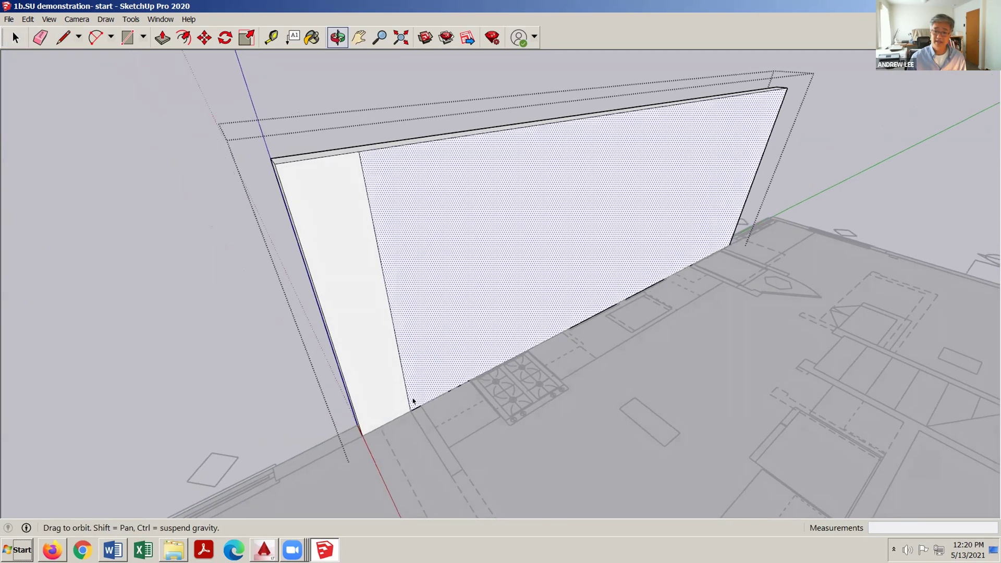
pyautogui.scroll(2, 418, 396)
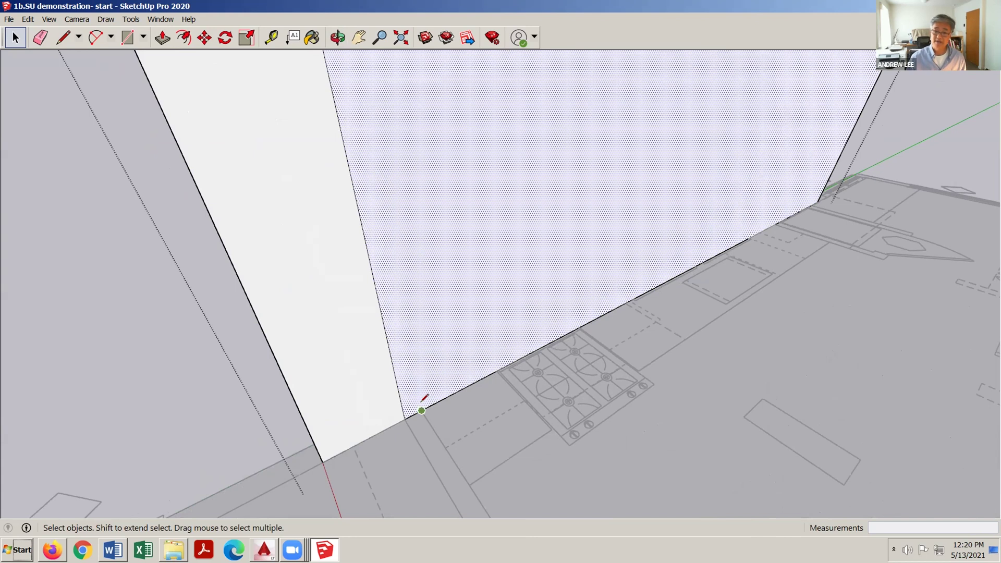
pyautogui.scroll(-3, 425, 355)
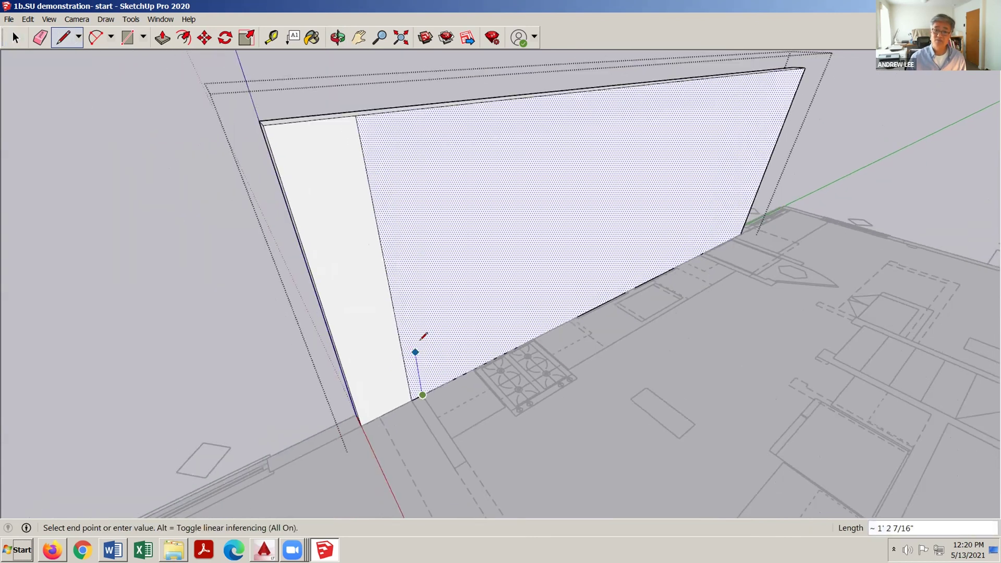
pyautogui.click(383, 108)
pyautogui.press('space')
# Push/Pull the narrow strip between the two lines outward 2' 7 1/2" to the partition's end on the floor plan
pyautogui.moveTo(380, 224)
pyautogui.mouseDown(button='middle')
pyautogui.moveTo(422, 214)
pyautogui.moveTo(399, 294)
pyautogui.mouseUp(button='middle')
pyautogui.press('p')
pyautogui.click(378, 207)
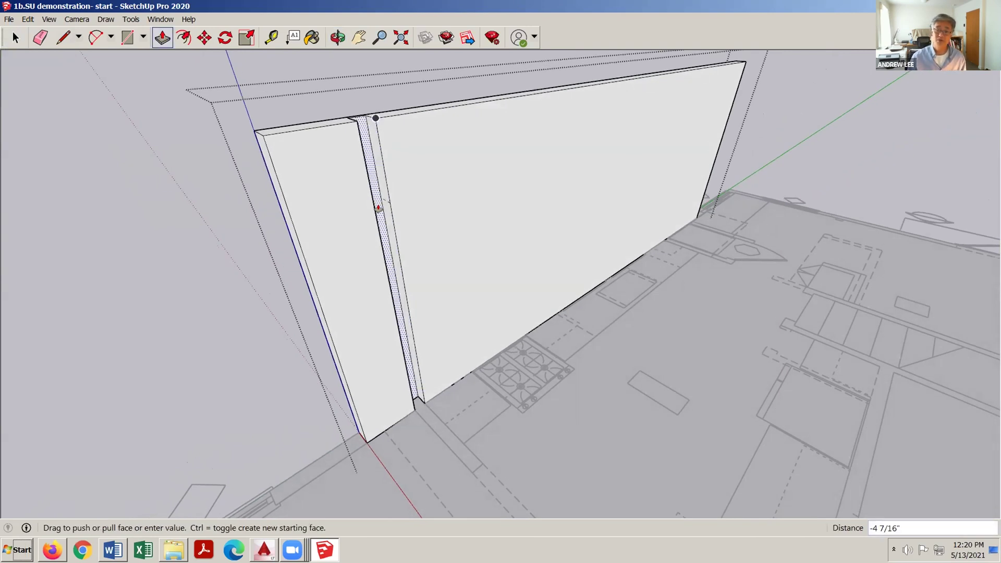
pyautogui.scroll(-1, 380, 217)
pyautogui.scroll(6, 453, 435)
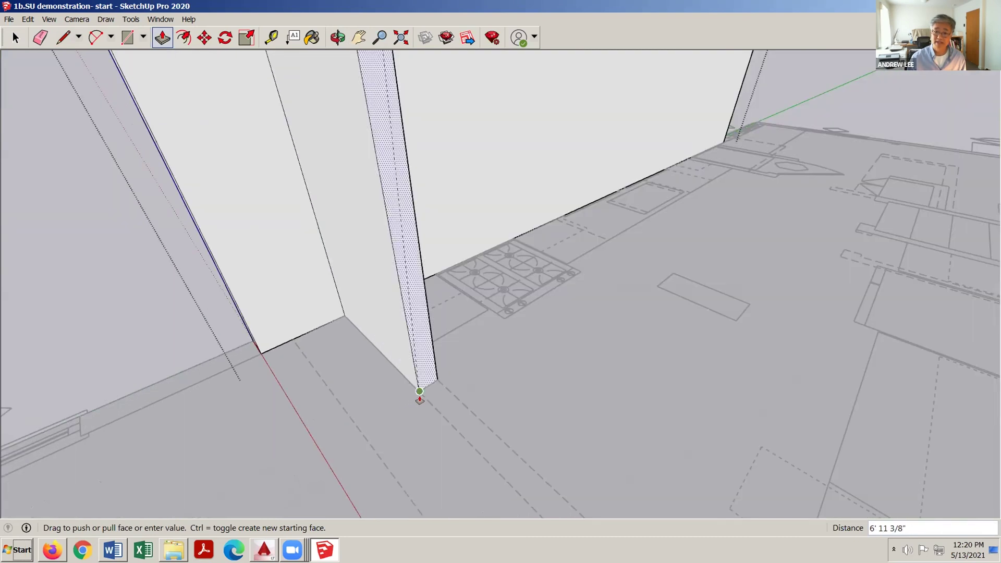
pyautogui.click(418, 392)
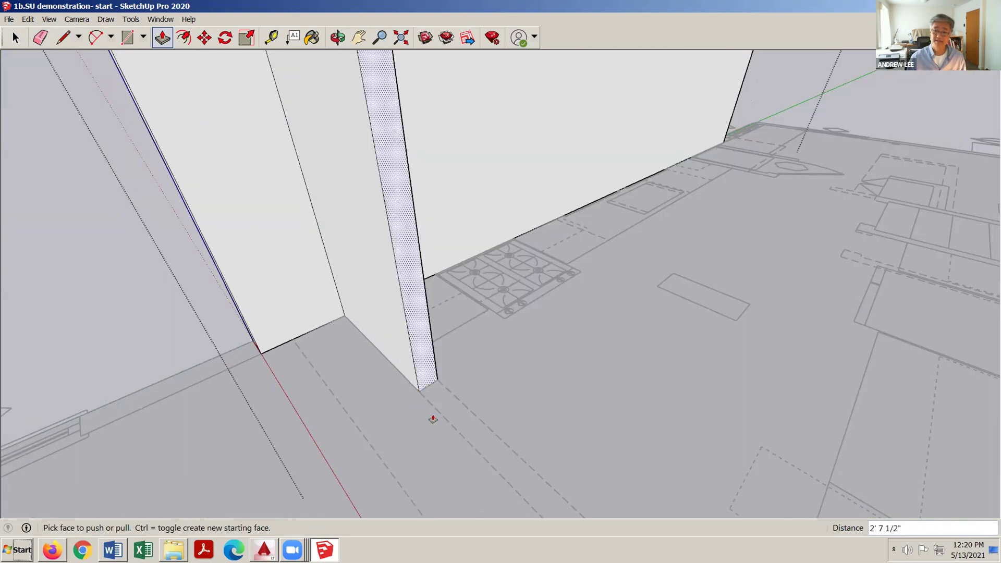
# Finish editing the exterior wall group with its new partition and close it
pyautogui.press('space')
pyautogui.moveTo(438, 420); pyautogui.dragTo(381, 427, button='middle')
pyautogui.scroll(-5, 386, 428)
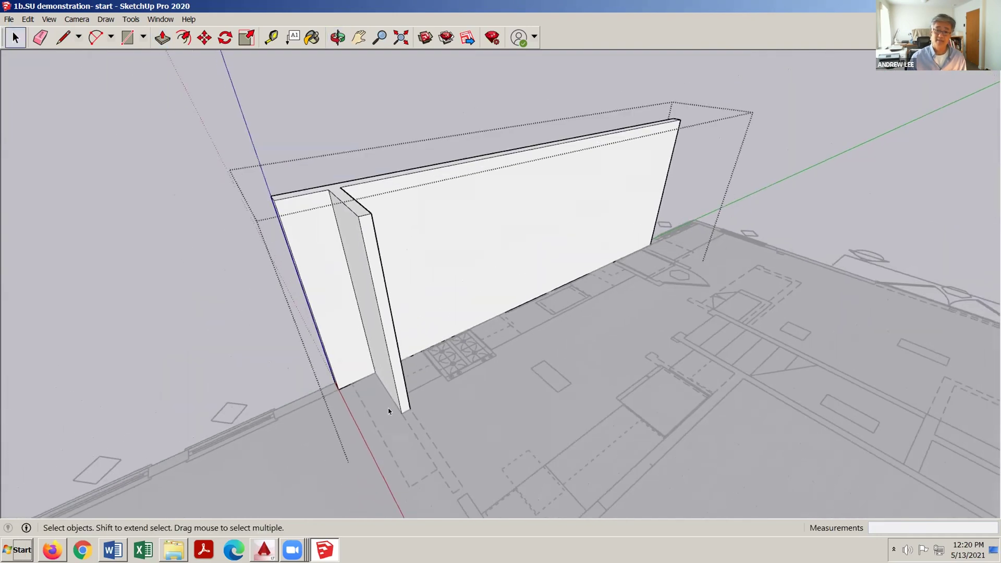
pyautogui.scroll(3, 387, 324)
pyautogui.moveTo(387, 324); pyautogui.dragTo(524, 277, button='middle')
pyautogui.scroll(-1, 514, 335)
pyautogui.scroll(3, 526, 282)
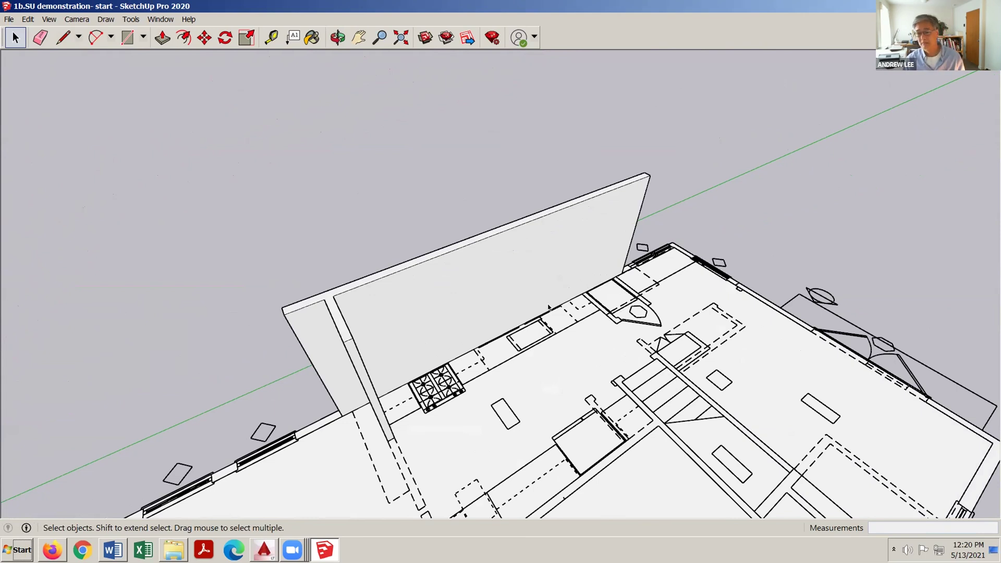
# Reopen the wall group for editing and select the large inner face behind the stove and sink
pyautogui.moveTo(549, 285); pyautogui.dragTo(513, 268, button='middle')
pyautogui.scroll(2, 463, 257)
pyautogui.scroll(1, 472, 268)
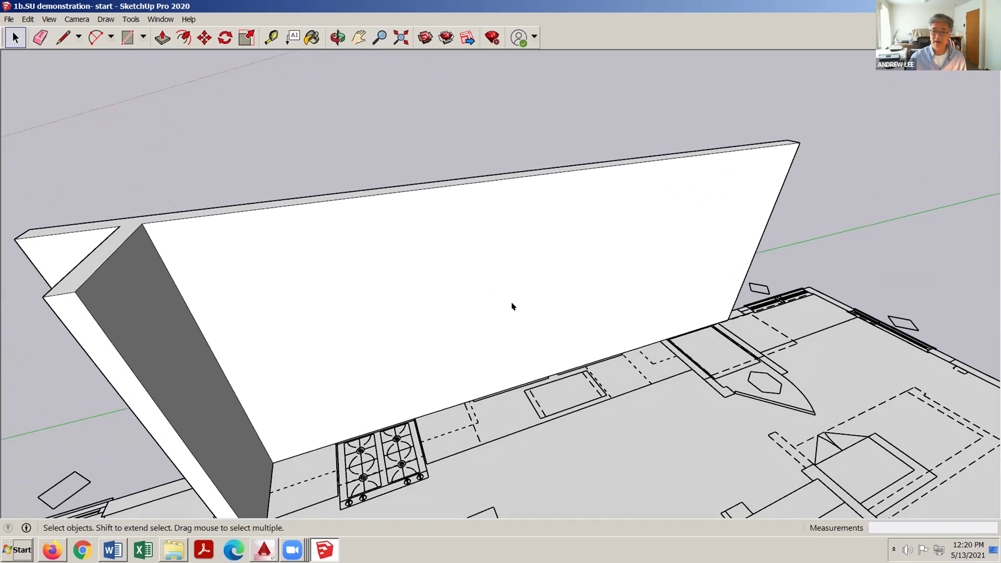
pyautogui.moveTo(546, 330); pyautogui.dragTo(422, 218, button='middle')
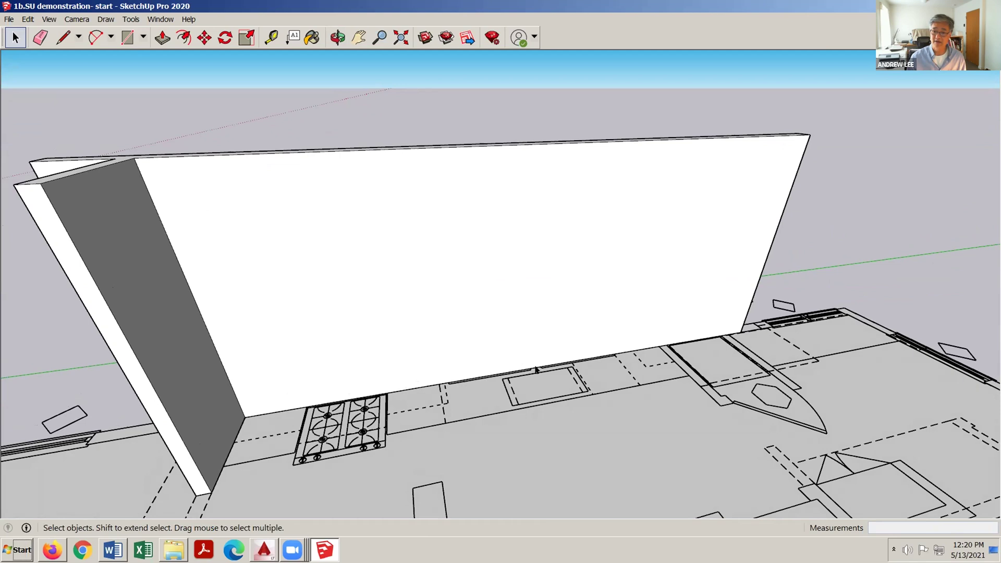
pyautogui.moveTo(608, 277)
pyautogui.mouseDown(button='middle')
pyautogui.moveTo(682, 297)
pyautogui.moveTo(599, 226)
pyautogui.moveTo(621, 277)
pyautogui.moveTo(603, 269)
pyautogui.mouseUp(button='middle')
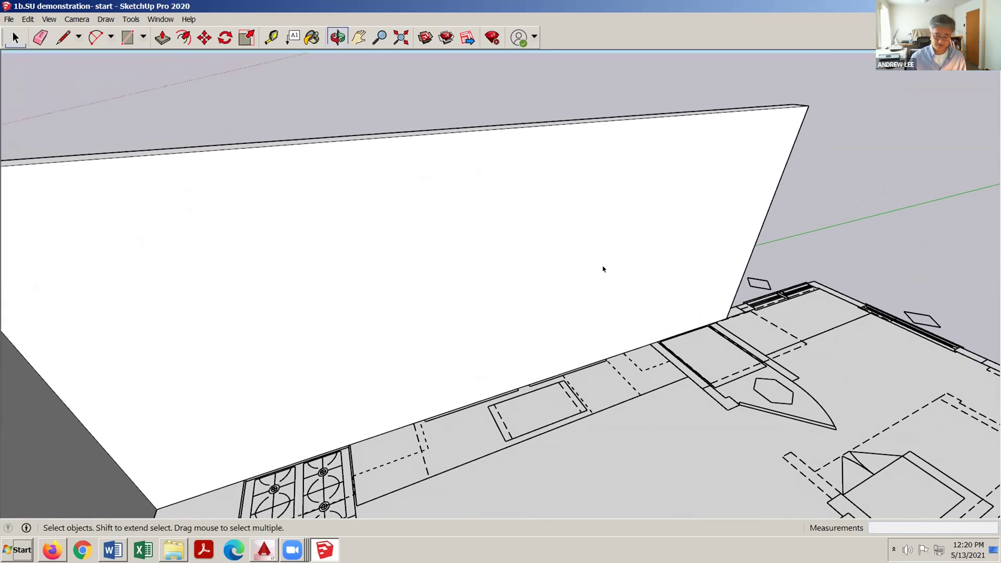
pyautogui.doubleClick(623, 244)
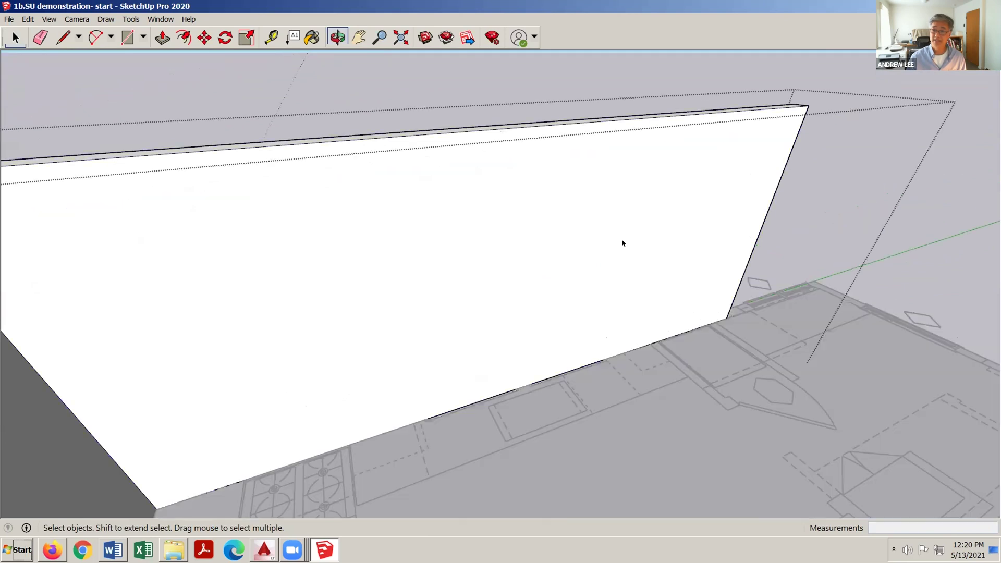
pyautogui.moveTo(647, 244); pyautogui.dragTo(610, 223, button='middle')
pyautogui.click(614, 227)
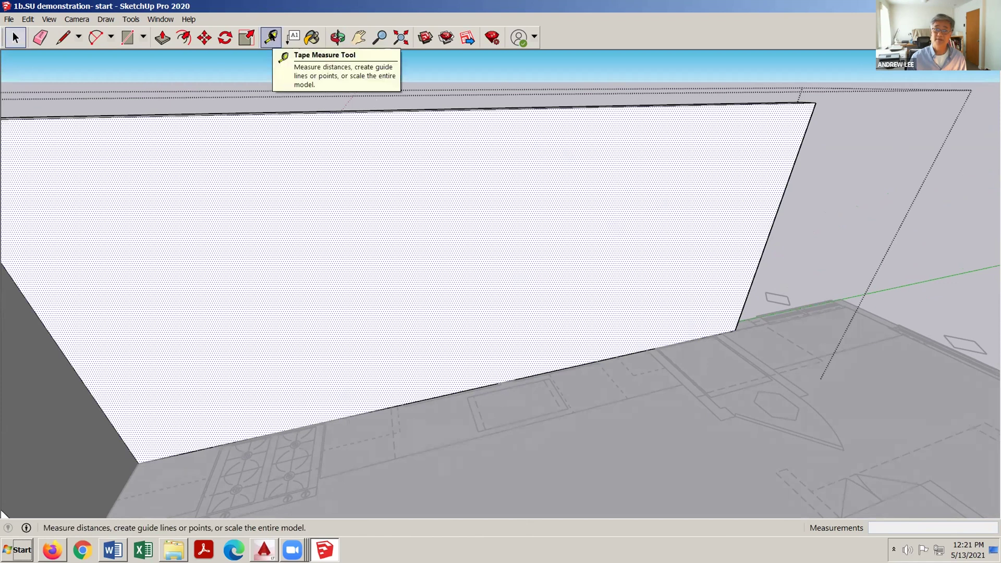
# Place a vertical Tape Measure guide on the wall face at the stove-side edge of the plan's window, offset from the wall's far end
pyautogui.click(270, 37)
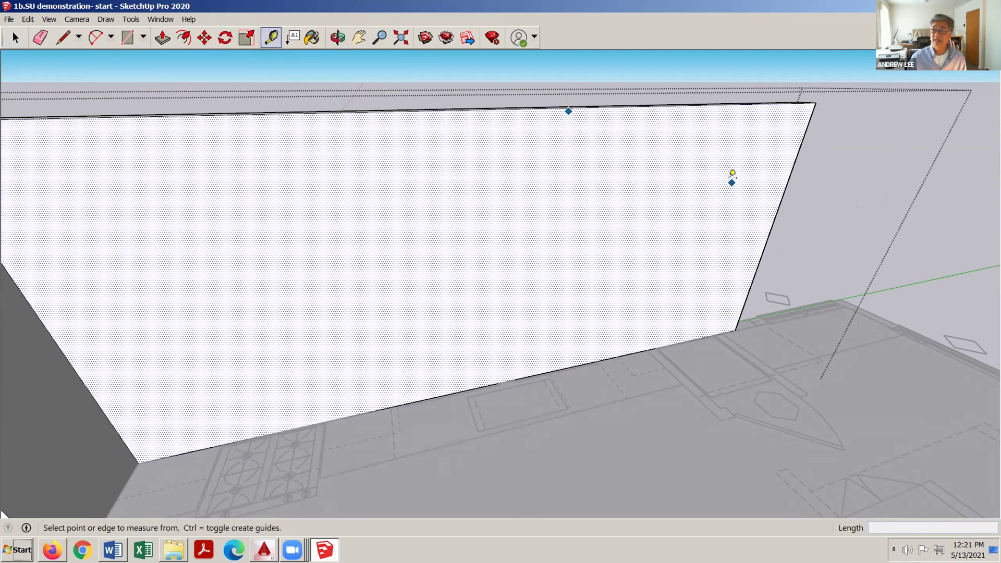
pyautogui.click(784, 175)
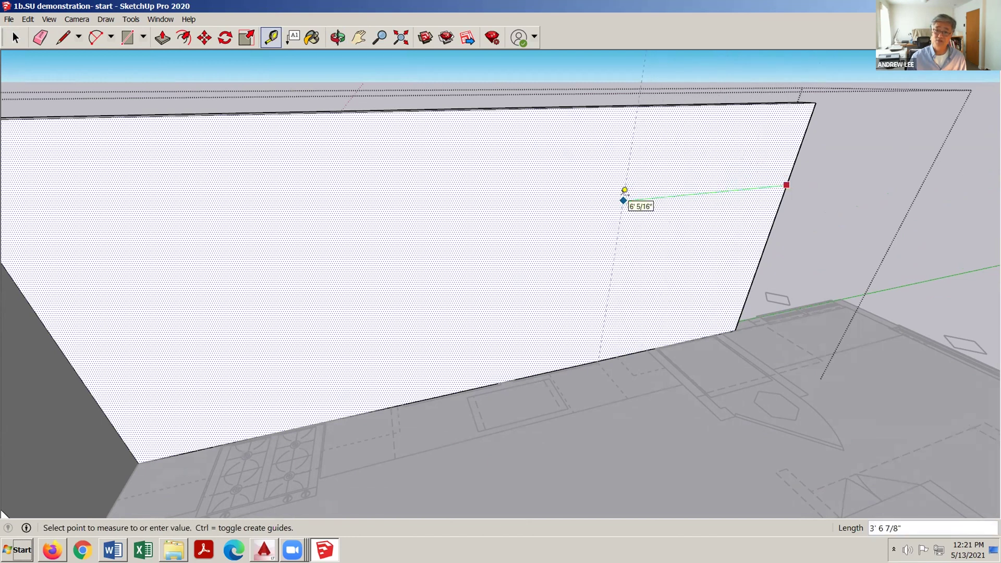
pyautogui.moveTo(570, 203); pyautogui.dragTo(633, 198, button='middle')
pyautogui.write("5'")
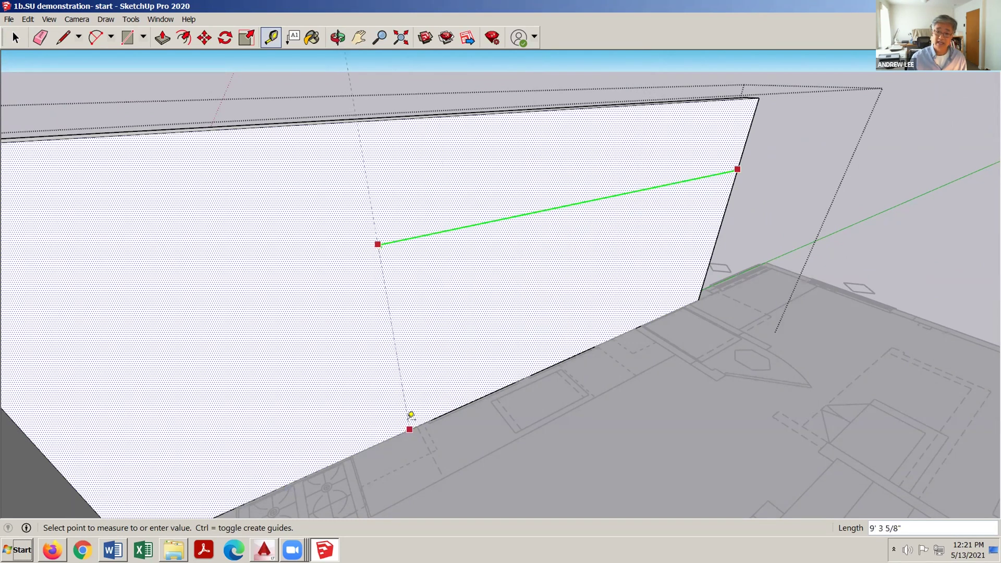
pyautogui.scroll(4, 411, 414)
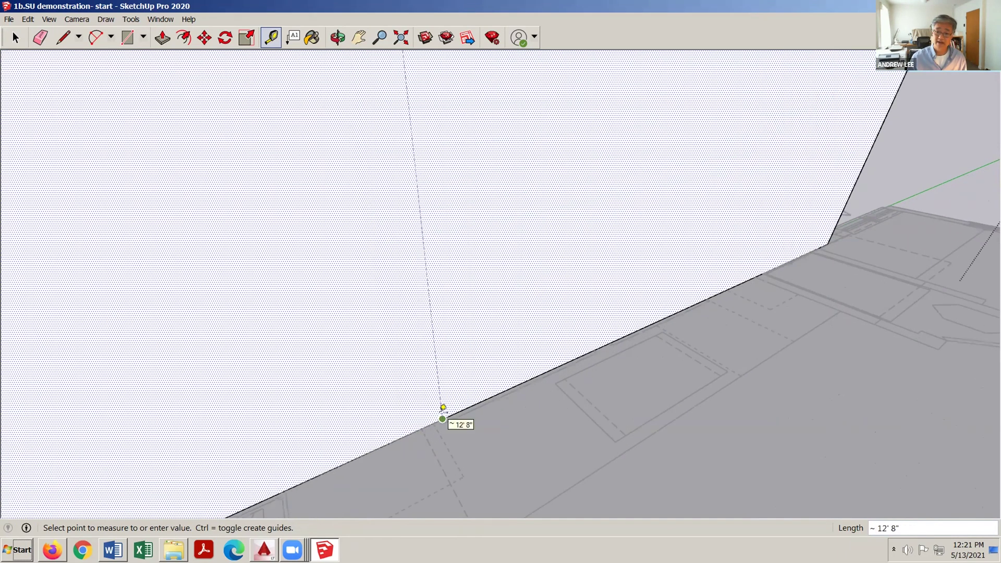
pyautogui.click(443, 407)
pyautogui.moveTo(474, 389); pyautogui.dragTo(513, 341, button='middle')
pyautogui.press('space')
# Place another vertical guide from the wall's far end edge at the opposite edge of the same plan window
pyautogui.press('t')
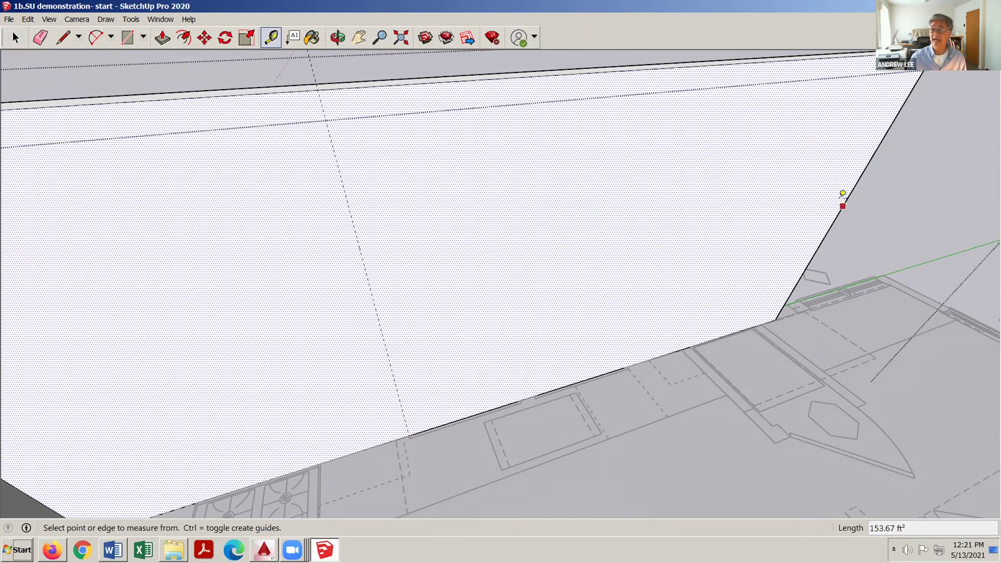
pyautogui.click(844, 203)
pyautogui.scroll(2, 500, 380)
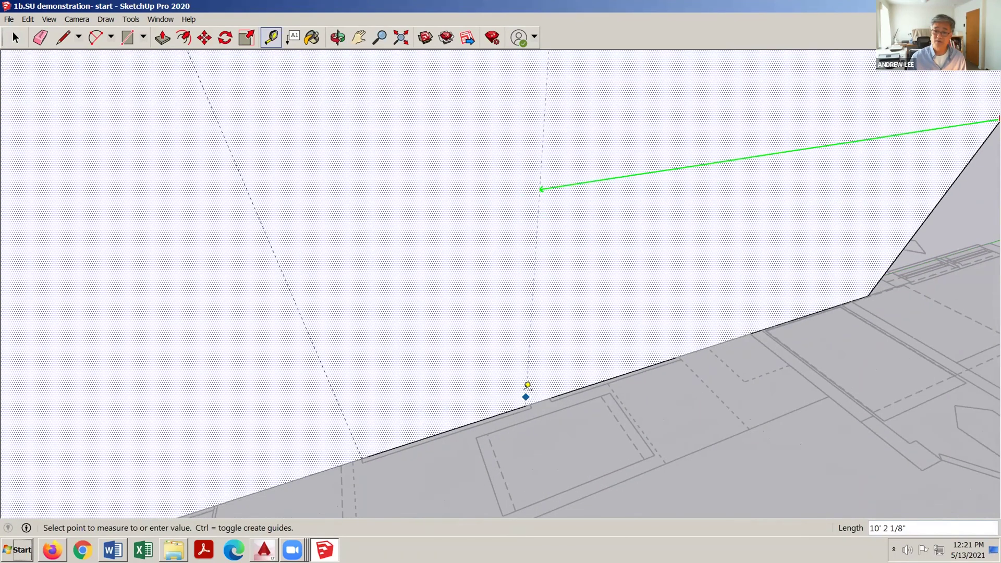
pyautogui.click(530, 392)
pyautogui.press('space')
pyautogui.moveTo(547, 413); pyautogui.dragTo(422, 402, button='middle')
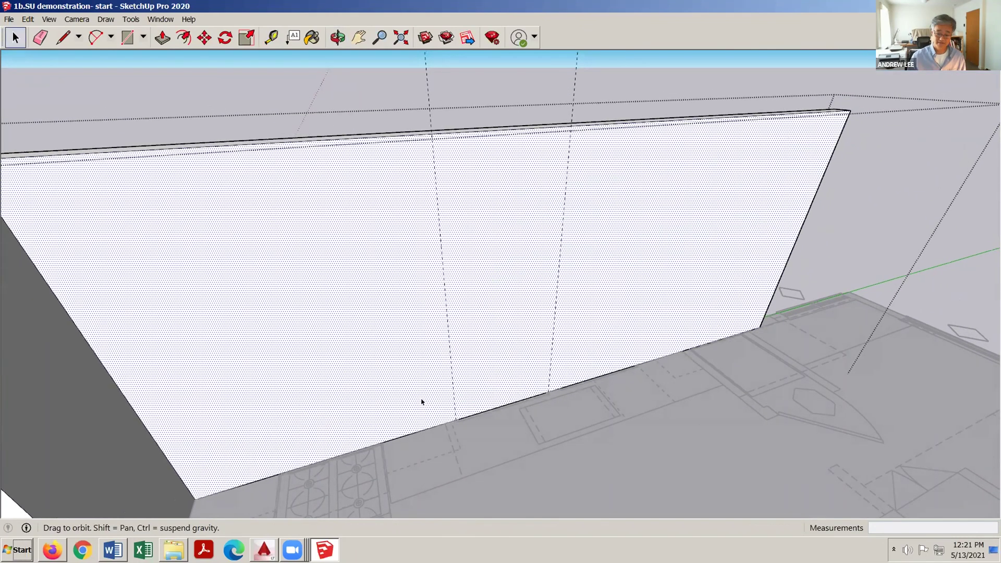
# Place a horizontal guide 80" above the wall face's base edge
pyautogui.press('t')
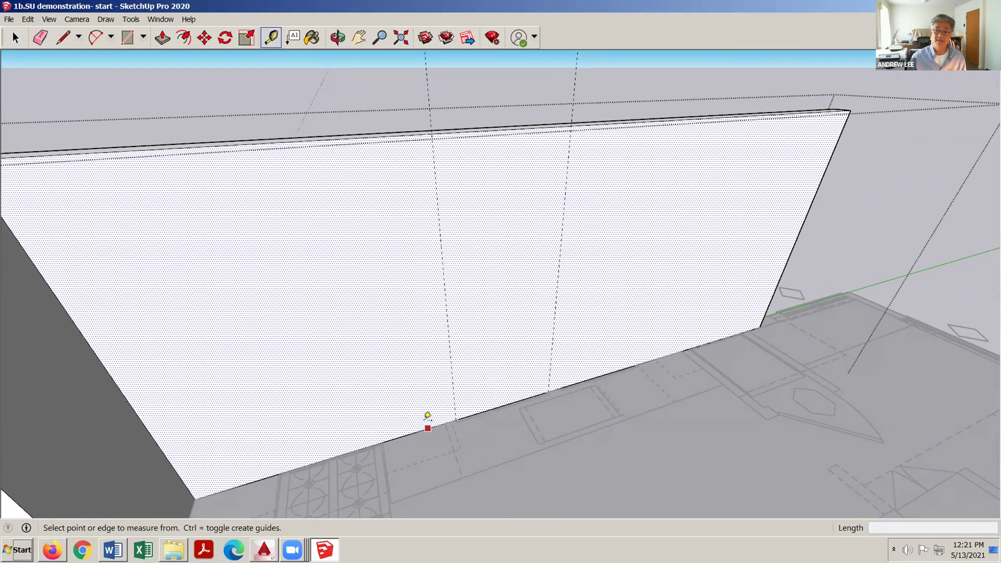
pyautogui.click(428, 417)
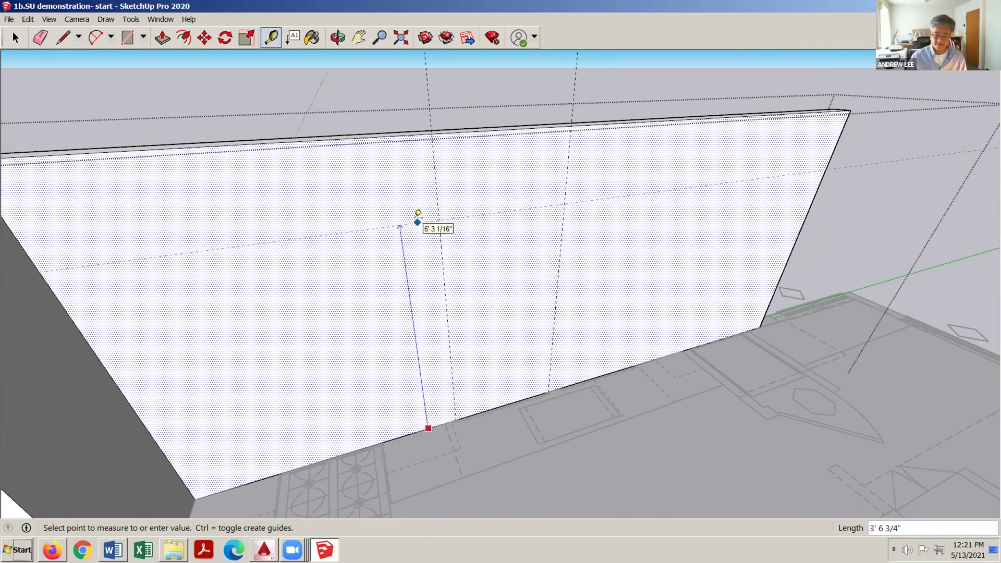
pyautogui.write('80')
pyautogui.press('Return')
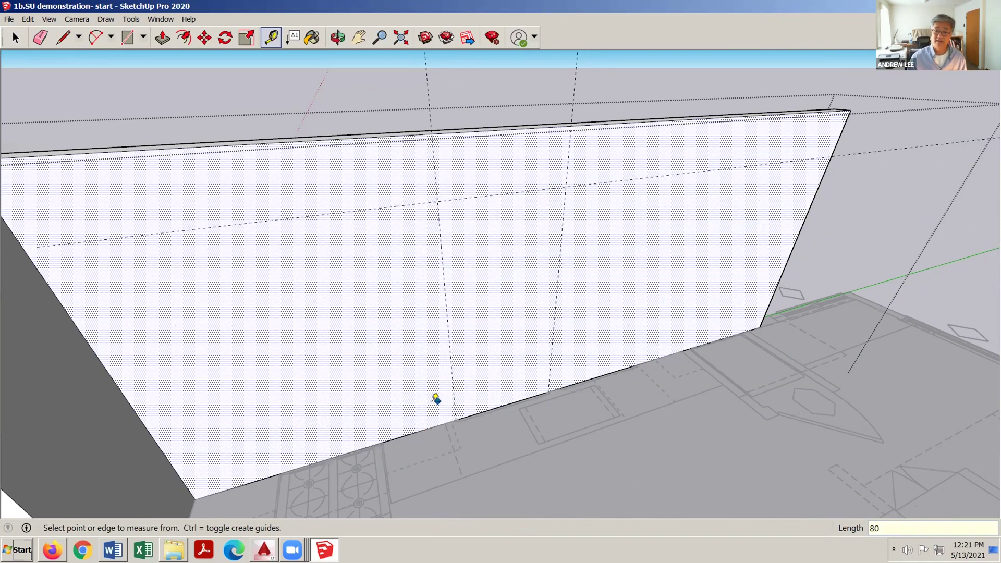
# Place a lower horizontal guide for the window sill, offset upward from the wall face's base edge
pyautogui.click(415, 433)
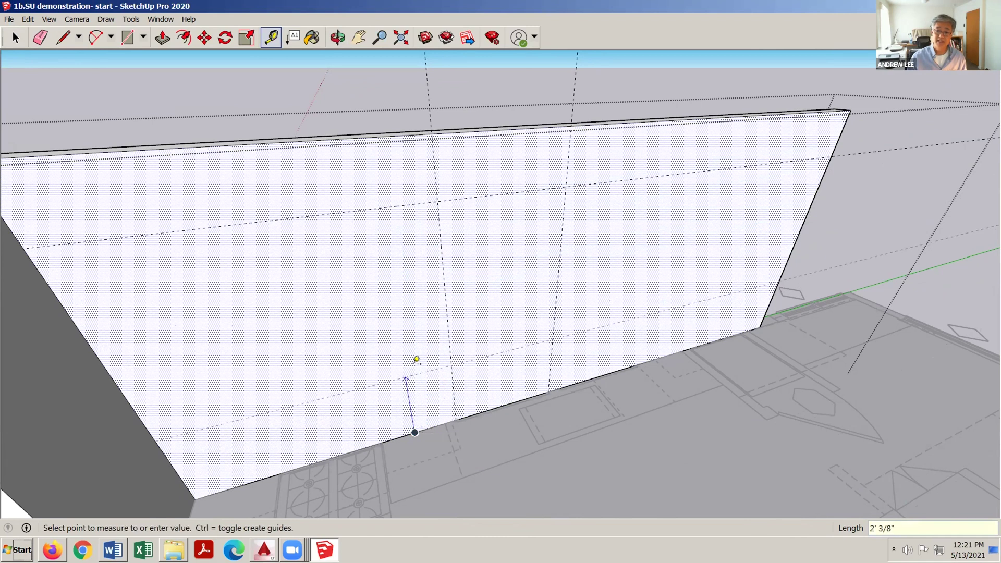
pyautogui.press('Return')
pyautogui.press('space')
pyautogui.moveTo(445, 243); pyautogui.dragTo(454, 277, button='middle')
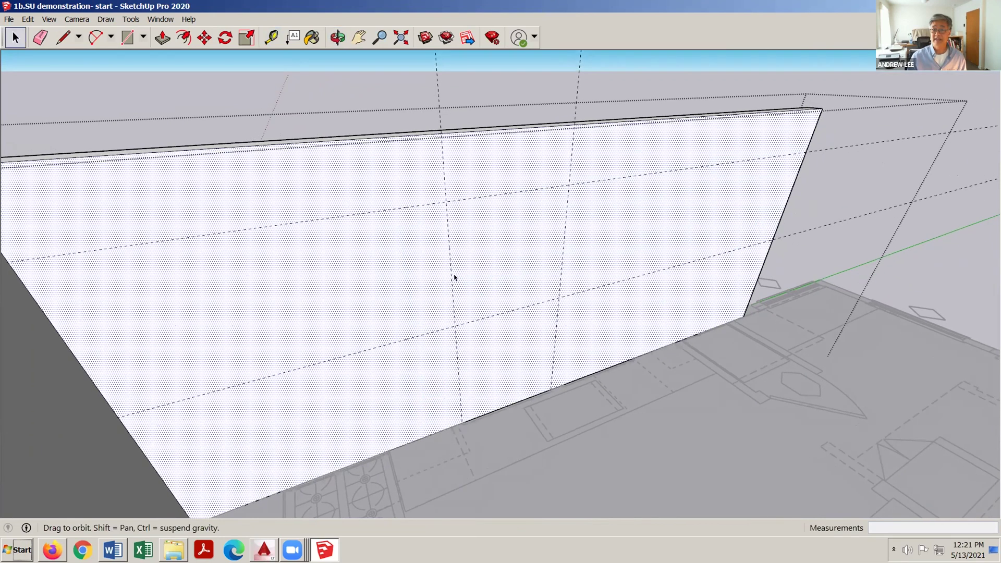
# Draw a rectangle on the wall face between the intersections of the four guides to outline the window opening
pyautogui.press('r')
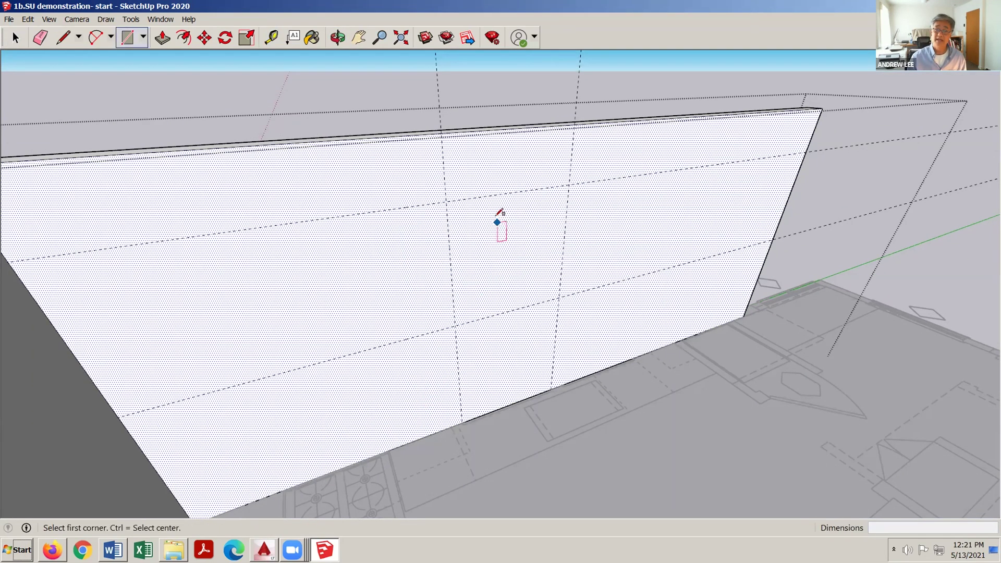
pyautogui.click(446, 201)
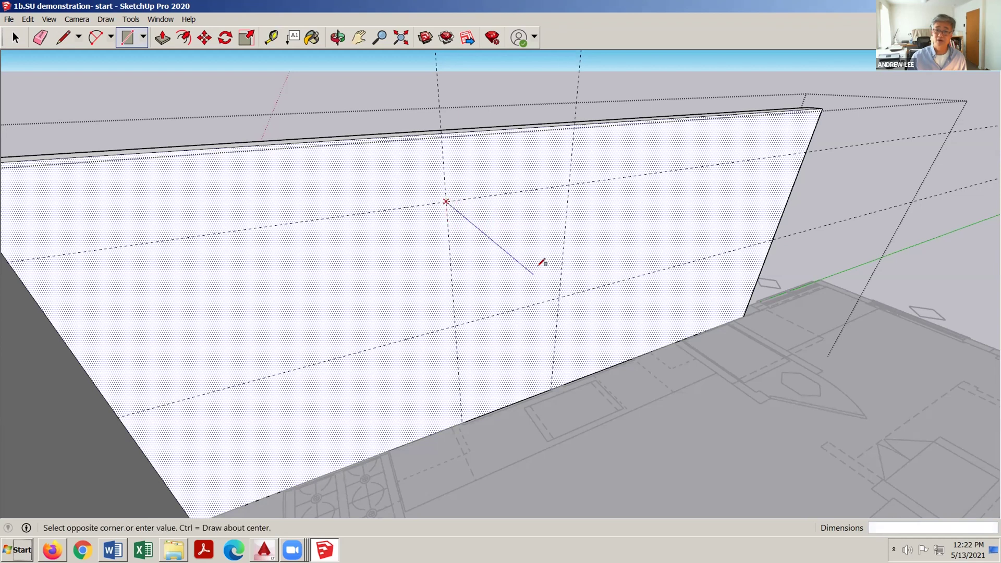
pyautogui.click(559, 297)
pyautogui.press('space')
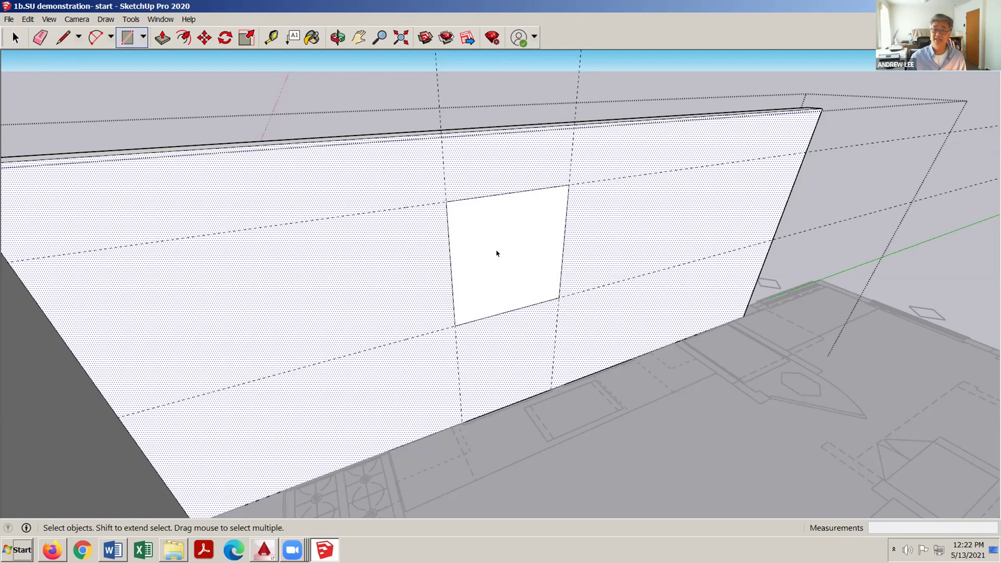
# Push the window rectangle 5 1/2" through the full wall thickness to cut the opening
pyautogui.click(505, 245)
pyautogui.moveTo(489, 244); pyautogui.dragTo(548, 265, button='middle')
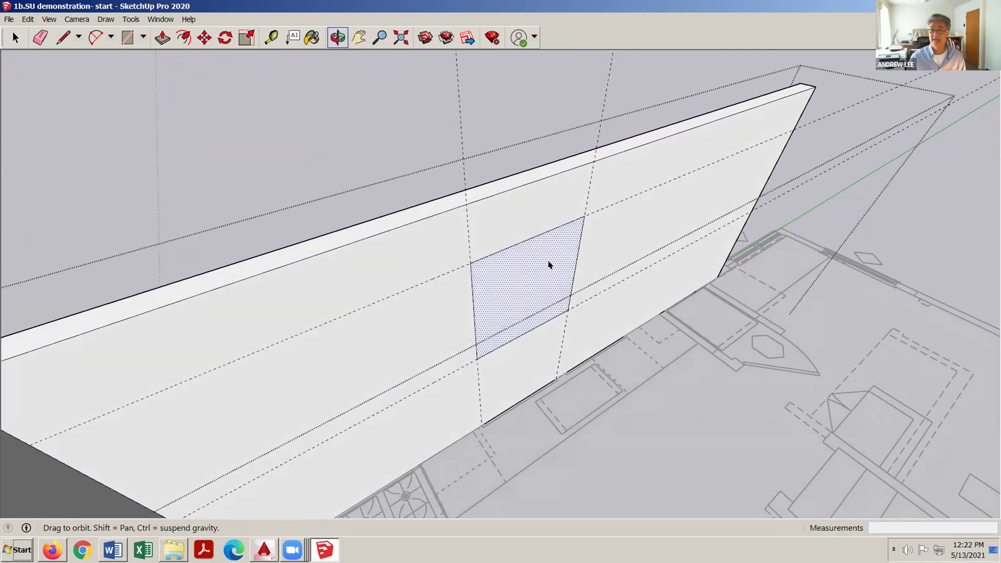
pyautogui.press('p')
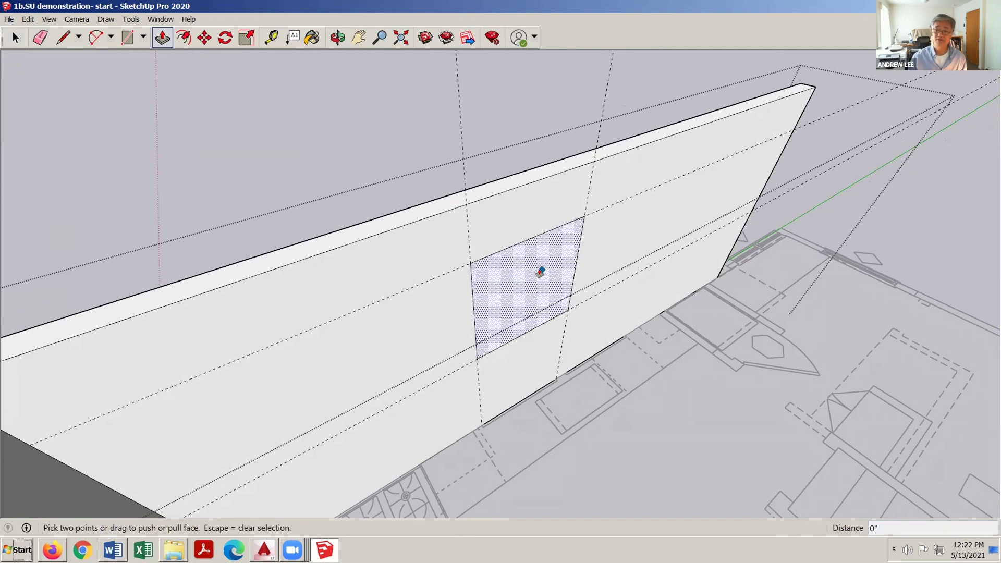
pyautogui.moveTo(540, 271)
pyautogui.mouseDown()
pyautogui.moveTo(566, 294)
pyautogui.moveTo(522, 278)
pyautogui.mouseUp()
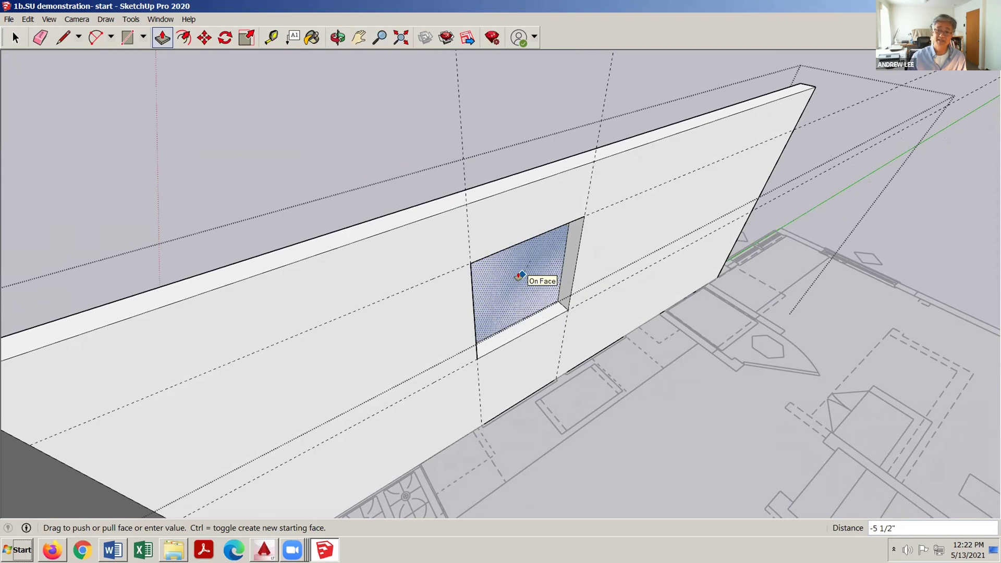
pyautogui.click(520, 275)
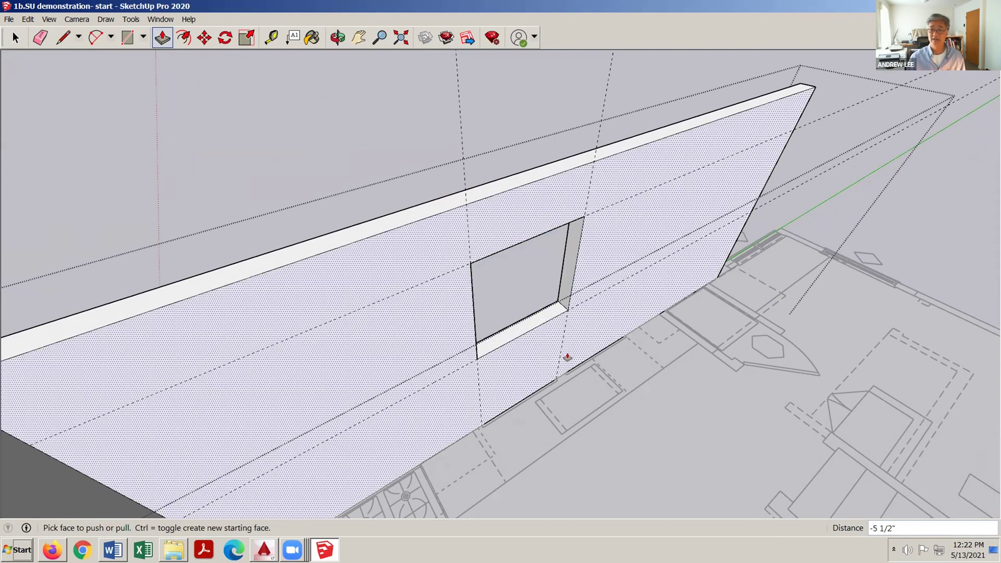
pyautogui.press('space')
pyautogui.moveTo(605, 293); pyautogui.dragTo(412, 336, button='middle')
pyautogui.scroll(-5, 426, 339)
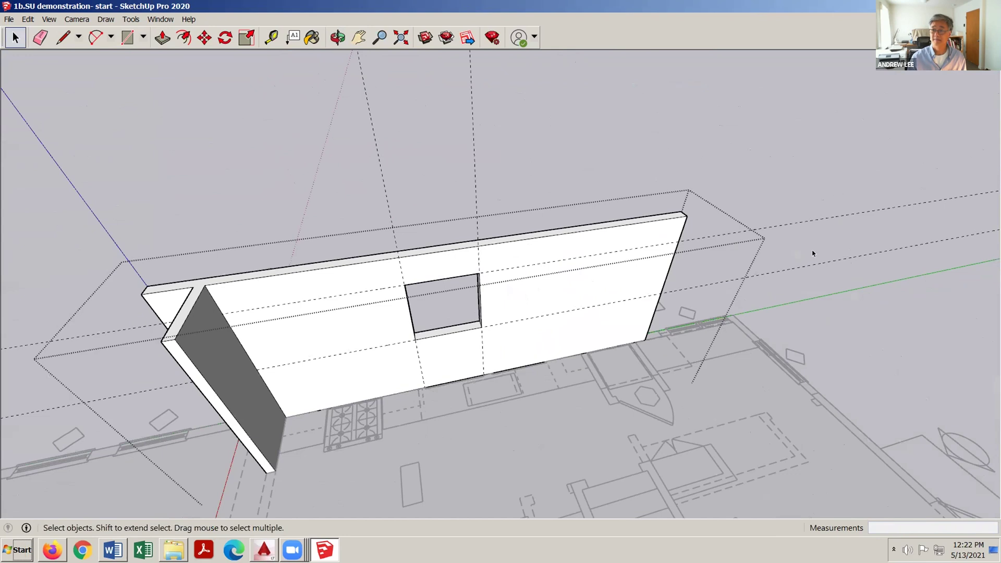
# Delete the vertical and horizontal guides around the window opening and close the wall group
pyautogui.click(504, 117)
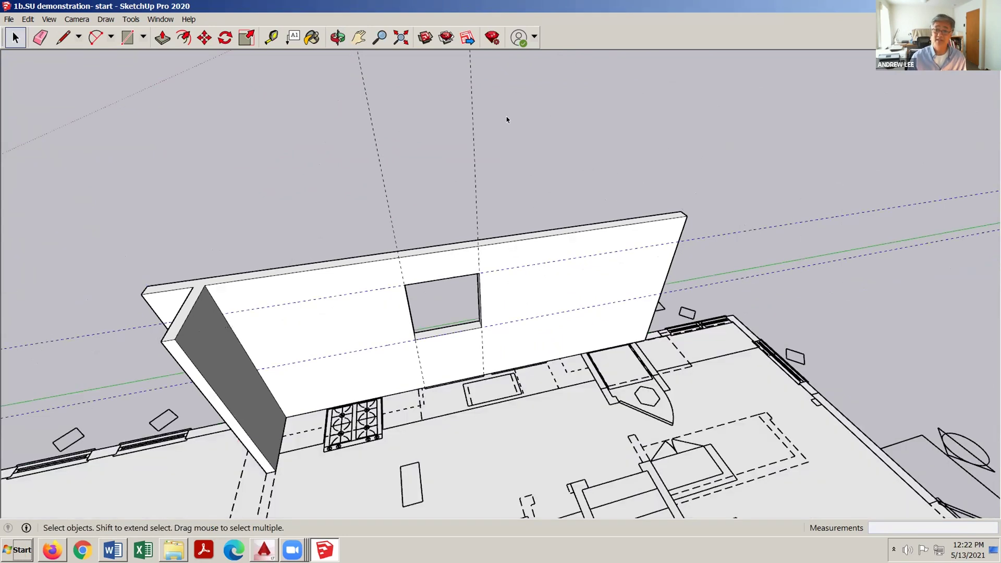
pyautogui.doubleClick(529, 250)
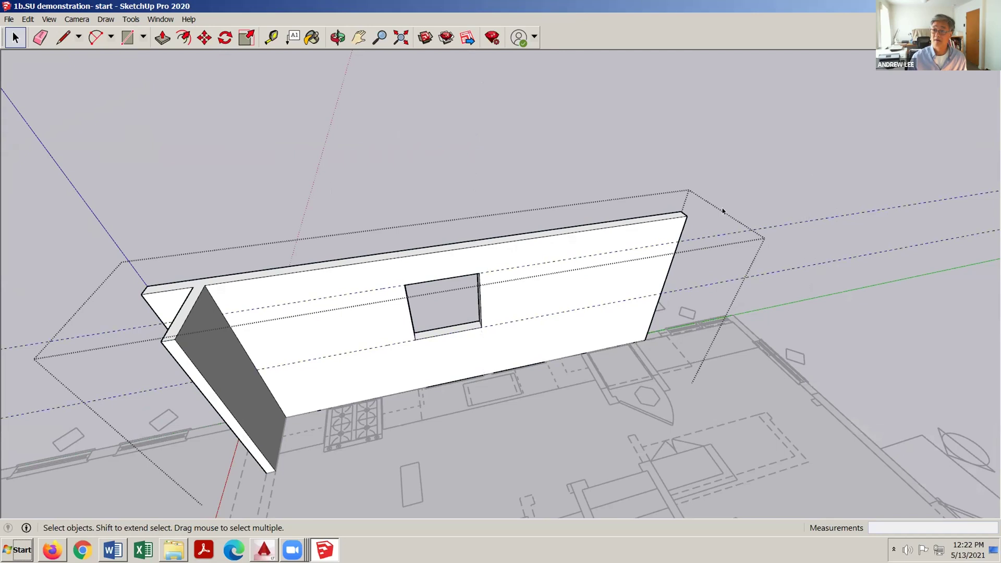
pyautogui.click(525, 166)
# Examine the wall with its window opening and the surrounding kitchen plan from several angles
pyautogui.moveTo(496, 280); pyautogui.dragTo(316, 274, button='middle')
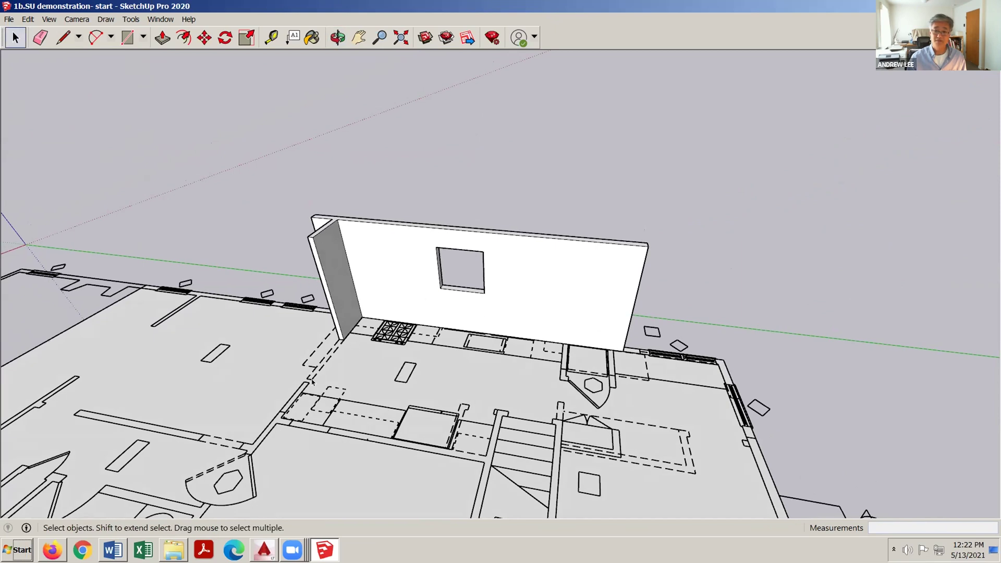
pyautogui.moveTo(252, 446); pyautogui.dragTo(587, 281, button='middle')
pyautogui.scroll(3, 407, 264)
pyautogui.scroll(-1, 438, 361)
pyautogui.scroll(3, 510, 273)
pyautogui.moveTo(497, 314); pyautogui.dragTo(381, 405, button='middle')
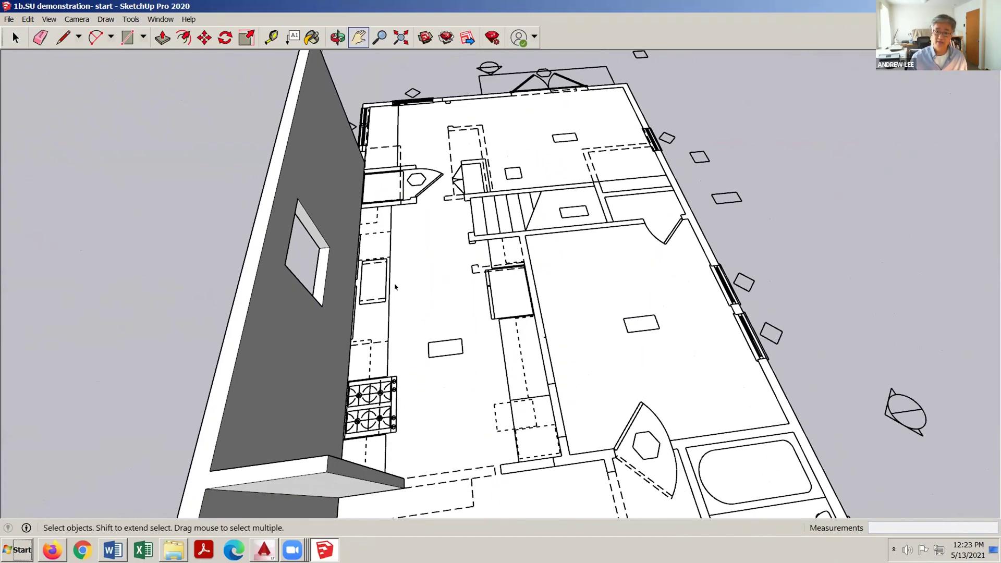
pyautogui.moveTo(489, 396); pyautogui.dragTo(373, 368, button='middle')
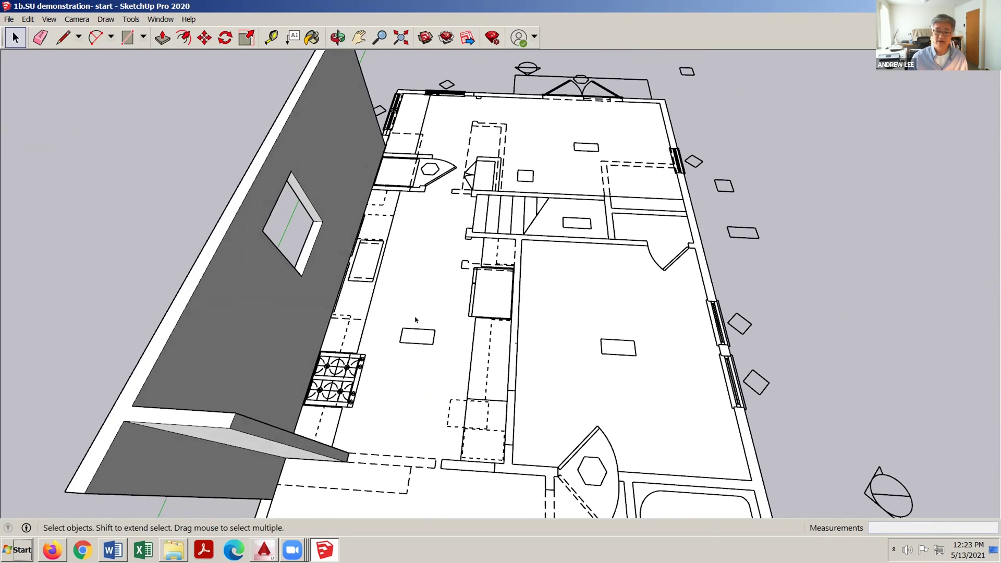
pyautogui.moveTo(374, 341); pyautogui.dragTo(352, 232, button='middle')
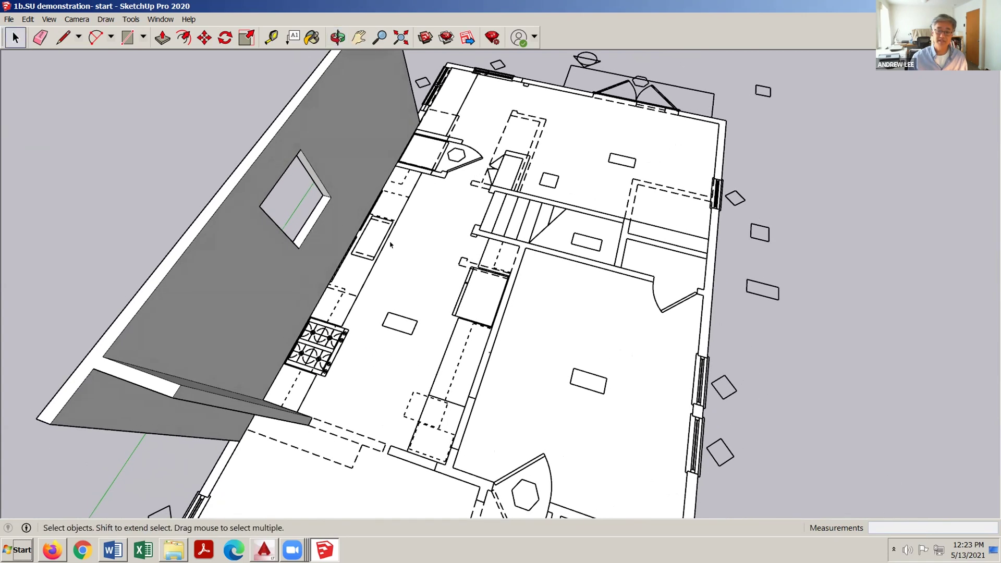
pyautogui.moveTo(430, 252); pyautogui.dragTo(327, 214, button='middle')
pyautogui.scroll(1, 326, 214)
pyautogui.moveTo(299, 262); pyautogui.dragTo(382, 271, button='middle')
pyautogui.moveTo(485, 319); pyautogui.dragTo(443, 214, button='middle')
pyautogui.scroll(-2, 440, 208)
pyautogui.scroll(4, 446, 204)
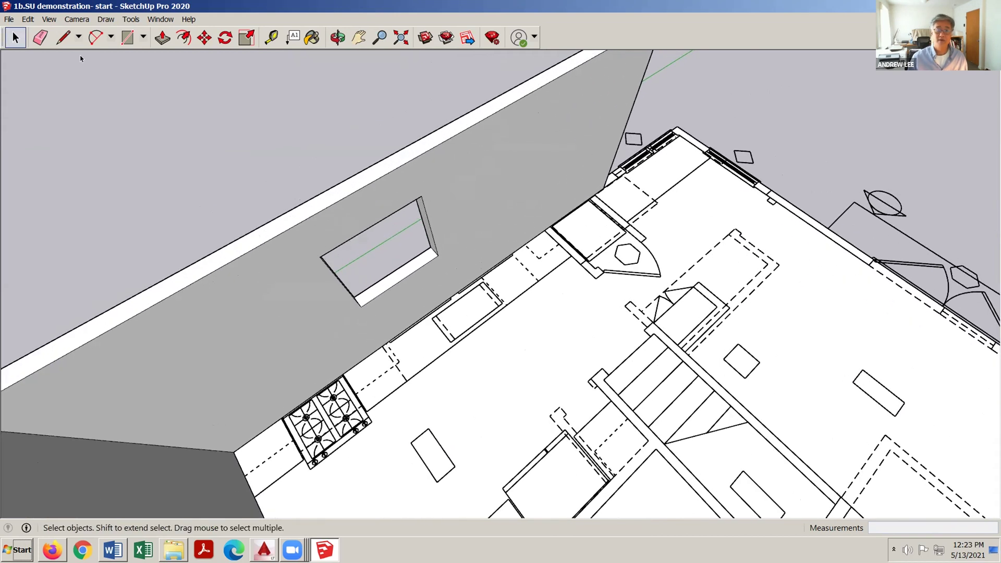
# Import the SketchUp file 1c.base window into the model
pyautogui.click(7, 19)
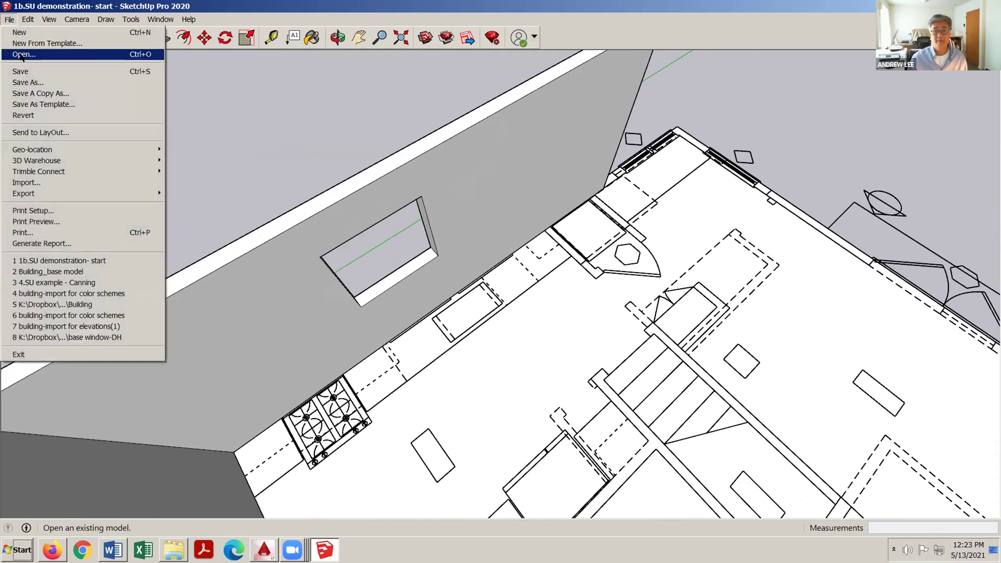
pyautogui.click(26, 183)
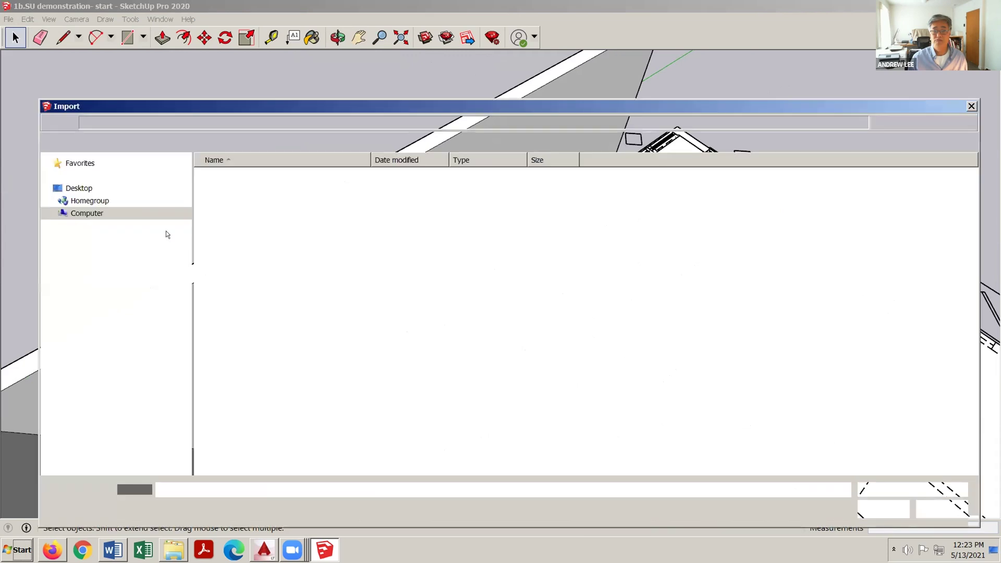
pyautogui.click(250, 225)
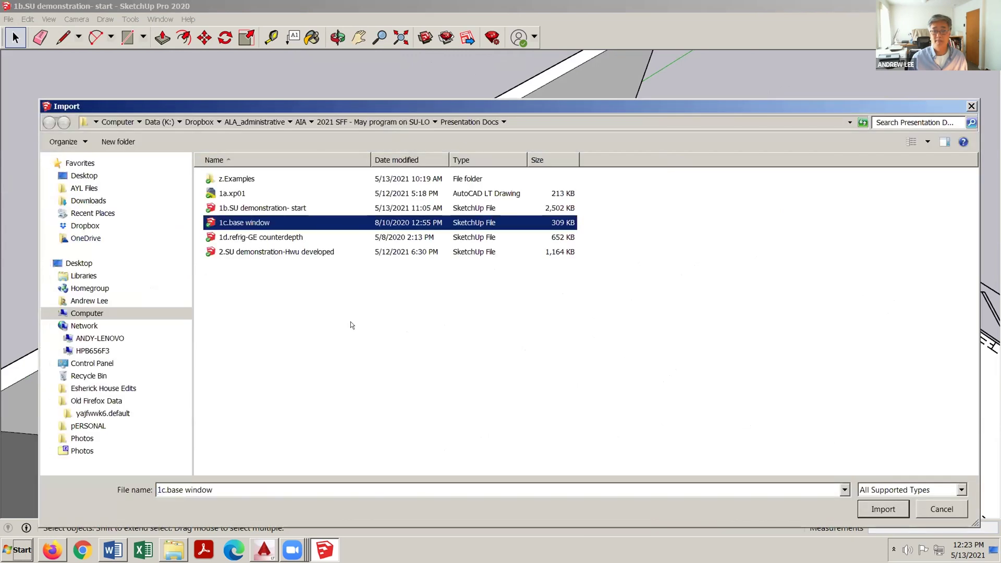
pyautogui.click(890, 508)
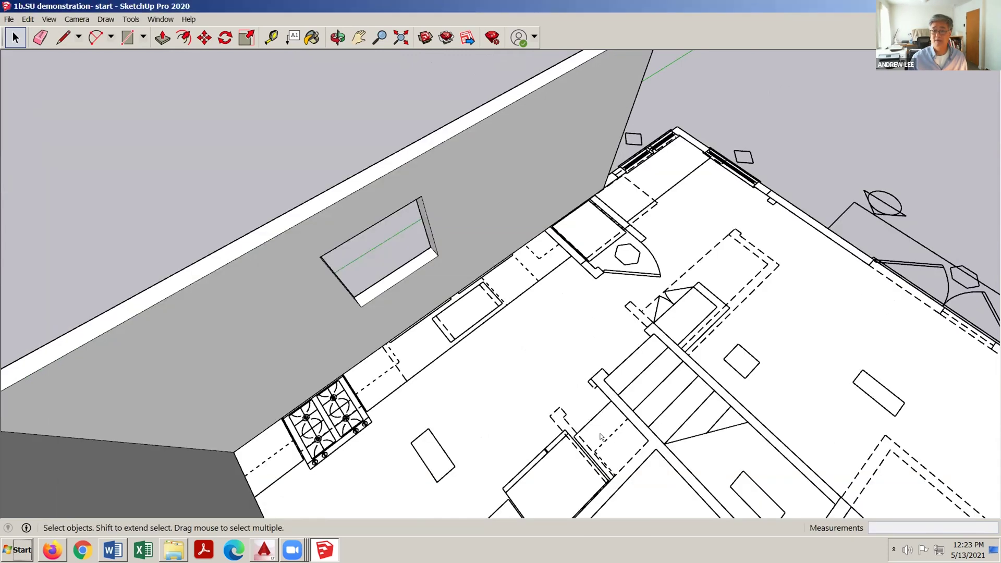
# Place the imported window component at the stove-side lower corner of the wall opening, on the exterior edge of the sill
pyautogui.moveTo(529, 389); pyautogui.dragTo(488, 292, button='middle')
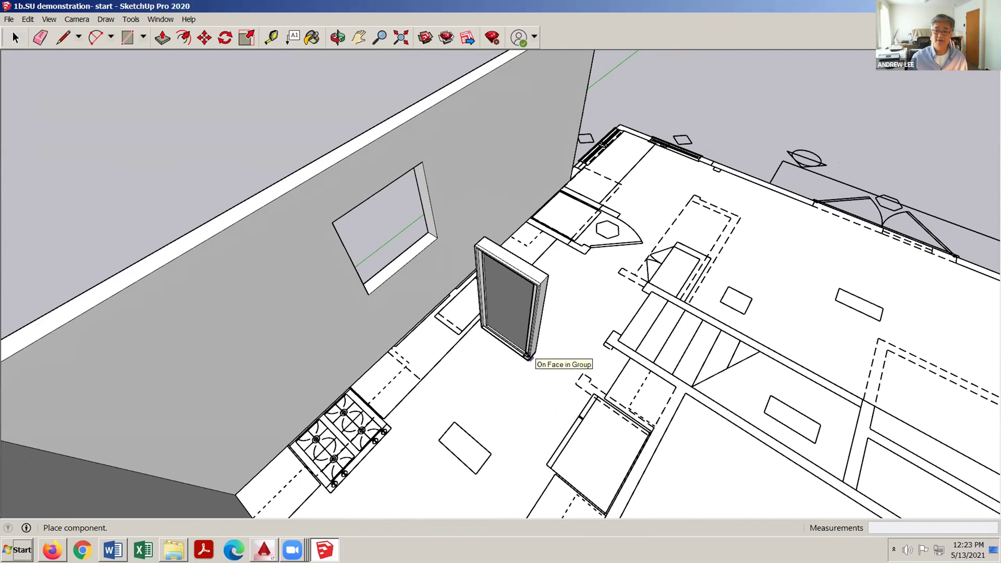
pyautogui.moveTo(530, 365); pyautogui.dragTo(495, 298, button='middle')
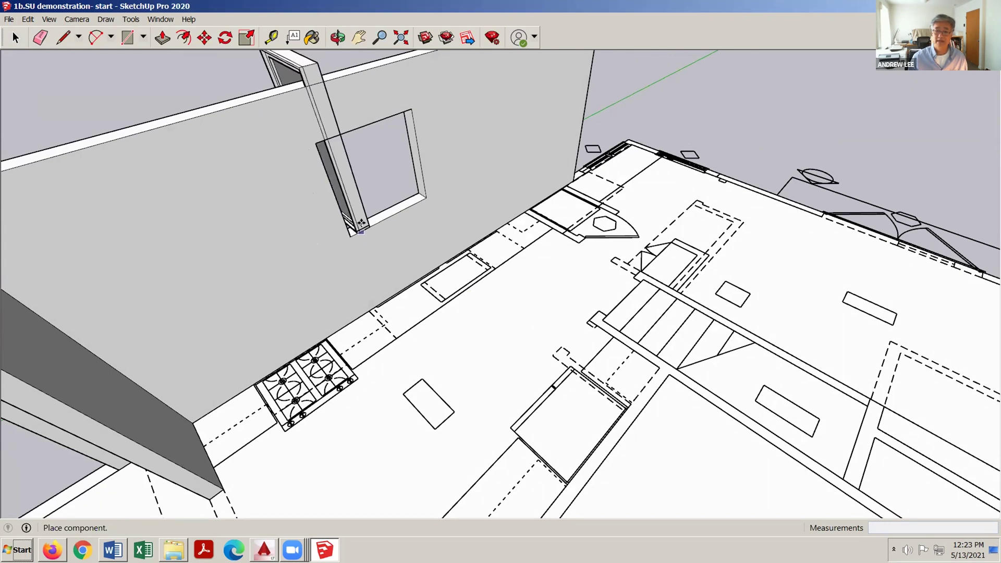
pyautogui.scroll(6, 360, 223)
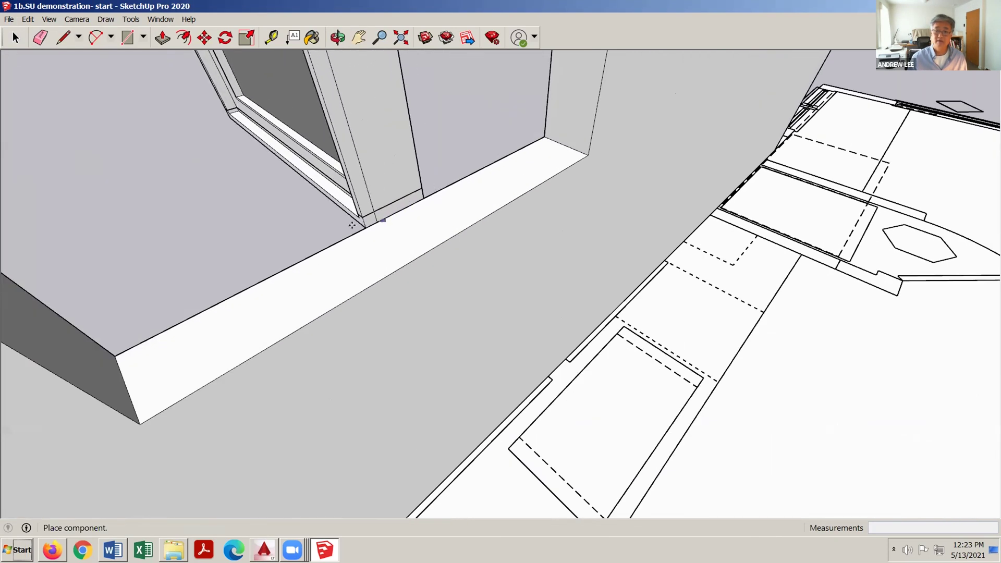
pyautogui.scroll(-2, 254, 309)
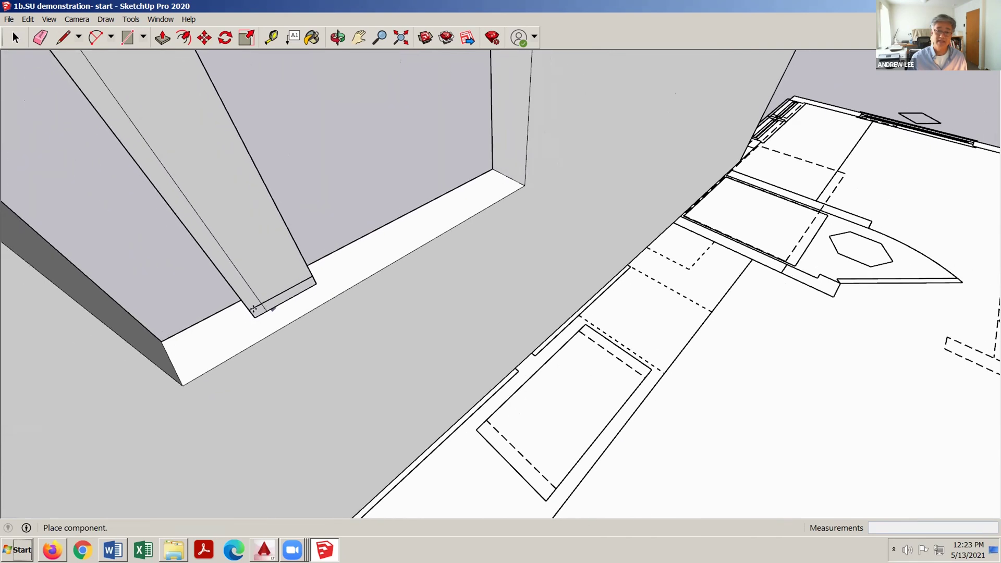
pyautogui.click(159, 338)
pyautogui.moveTo(389, 321); pyautogui.dragTo(341, 382, button='middle')
pyautogui.press('space')
pyautogui.scroll(-2, 398, 333)
pyautogui.moveTo(398, 334); pyautogui.dragTo(349, 226, button='middle')
pyautogui.scroll(-3, 350, 226)
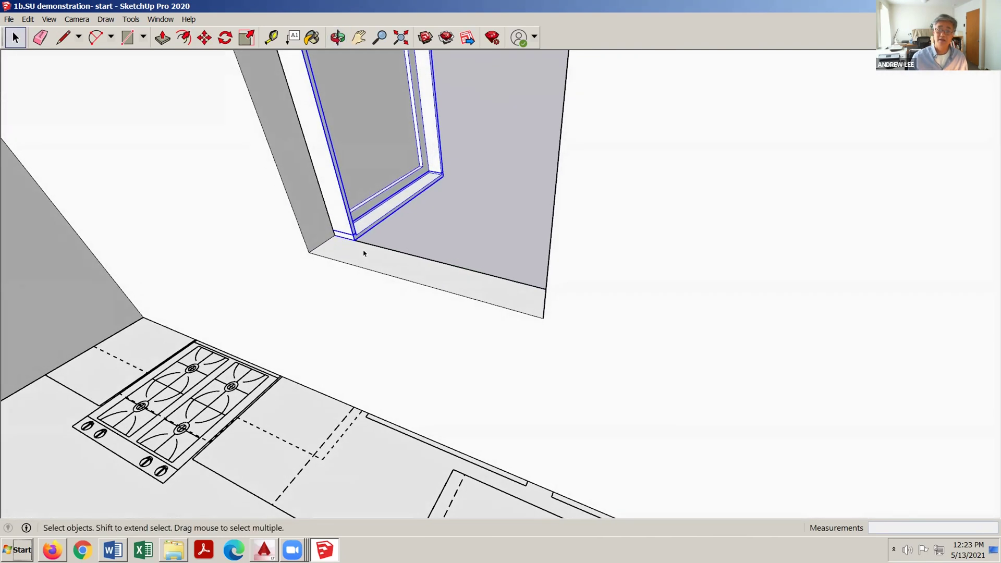
pyautogui.scroll(4, 353, 217)
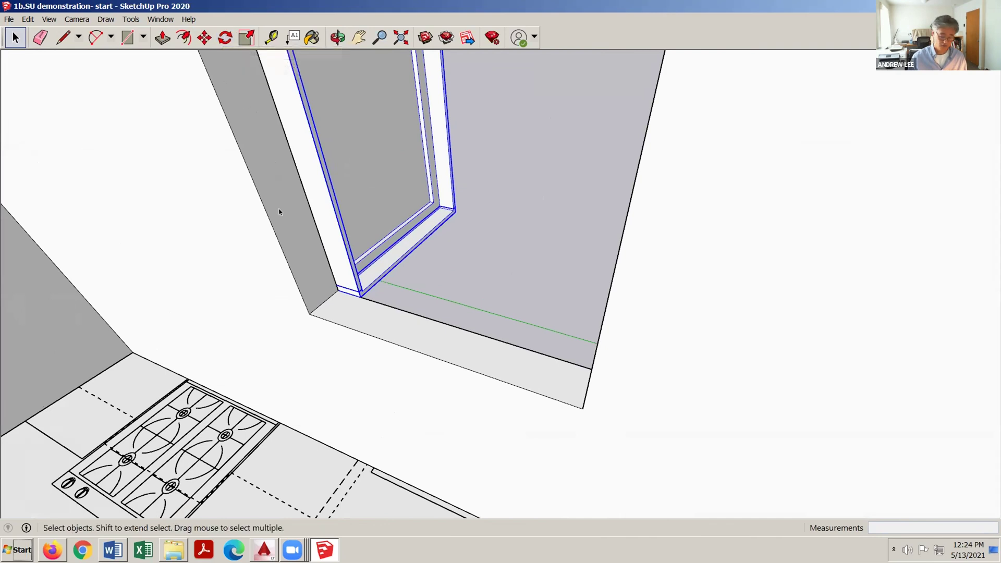
pyautogui.press('q')
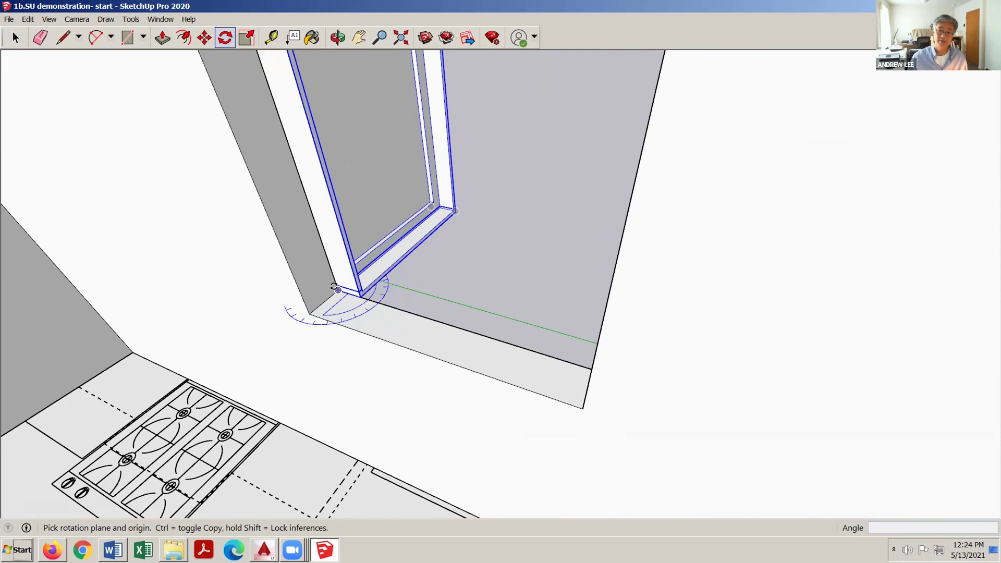
pyautogui.scroll(-5, 346, 286)
pyautogui.moveTo(353, 340); pyautogui.dragTo(331, 329, button='middle')
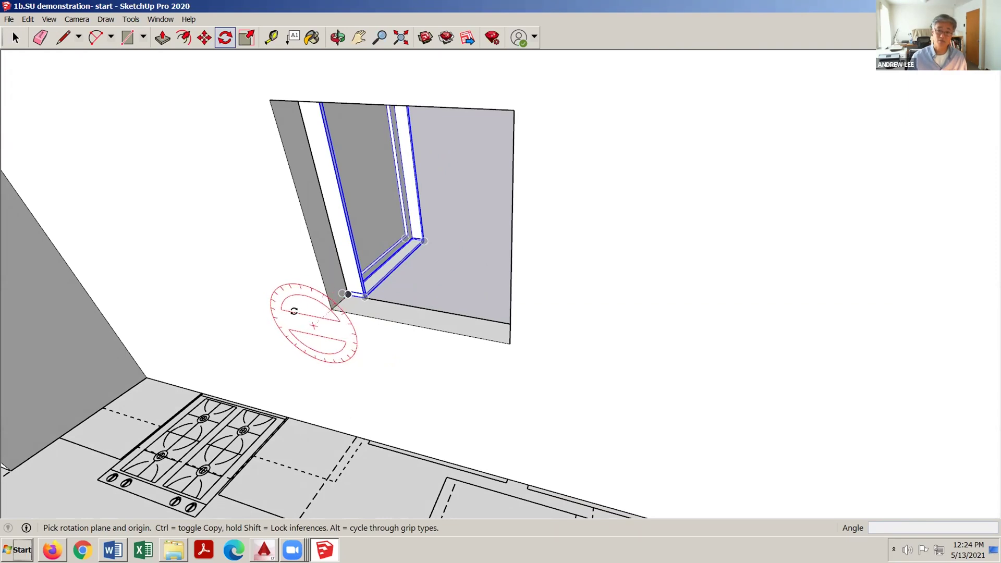
pyautogui.click(331, 309)
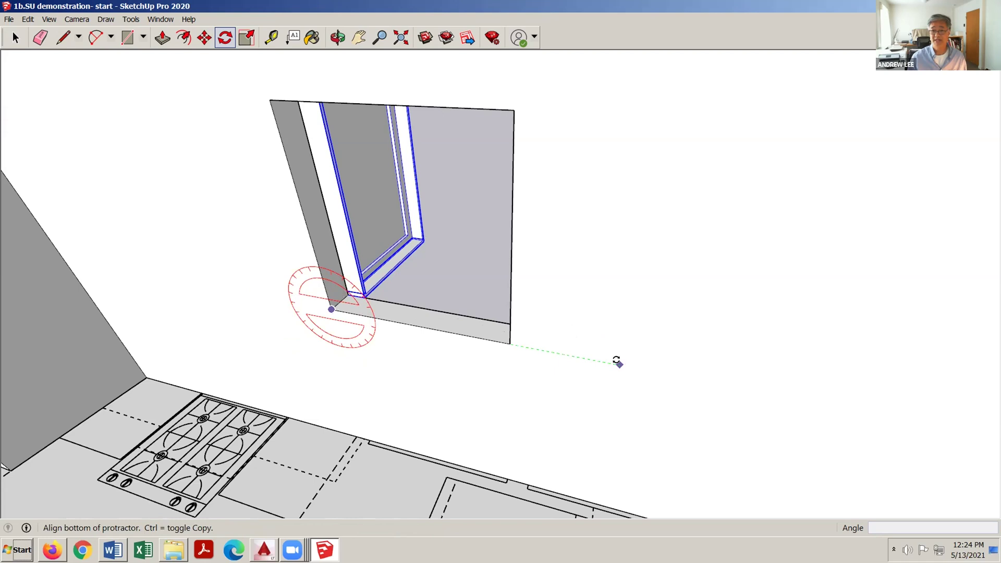
pyautogui.click(618, 364)
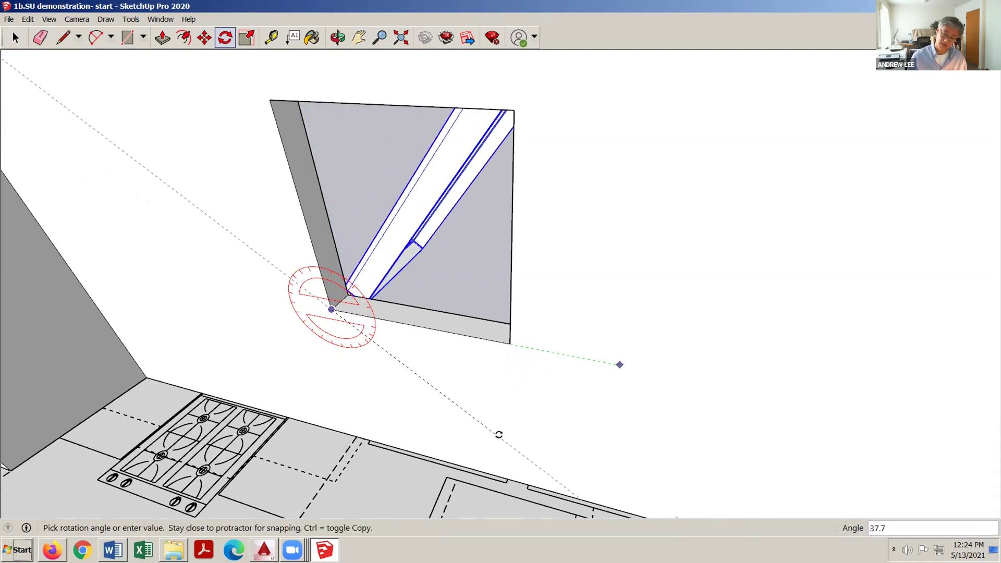
pyautogui.press('Escape')
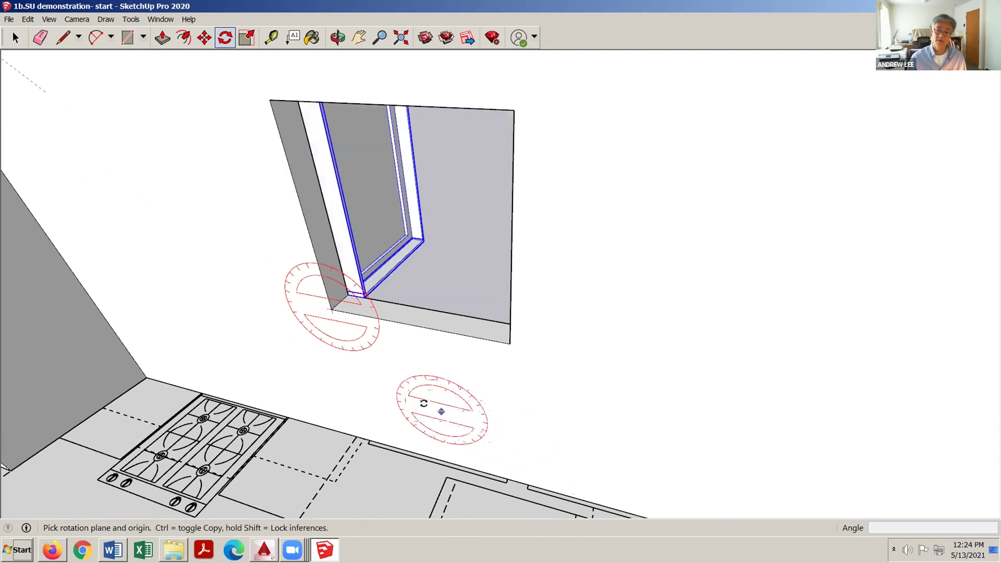
# Rotate the window component 90 degrees in the horizontal plane about its lower corner, using the sill edge as the reference direction
pyautogui.scroll(3, 342, 291)
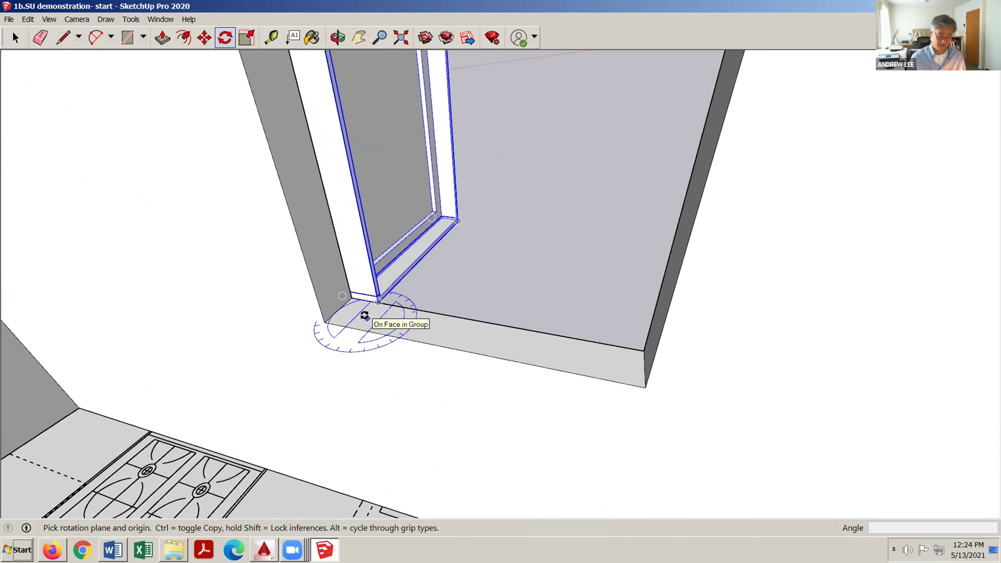
pyautogui.click(350, 296)
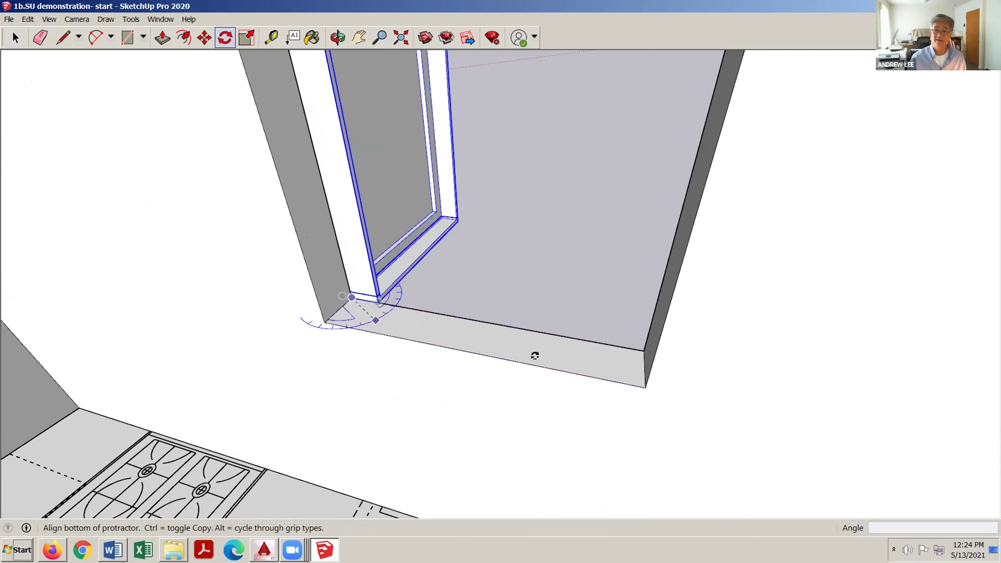
pyautogui.click(552, 331)
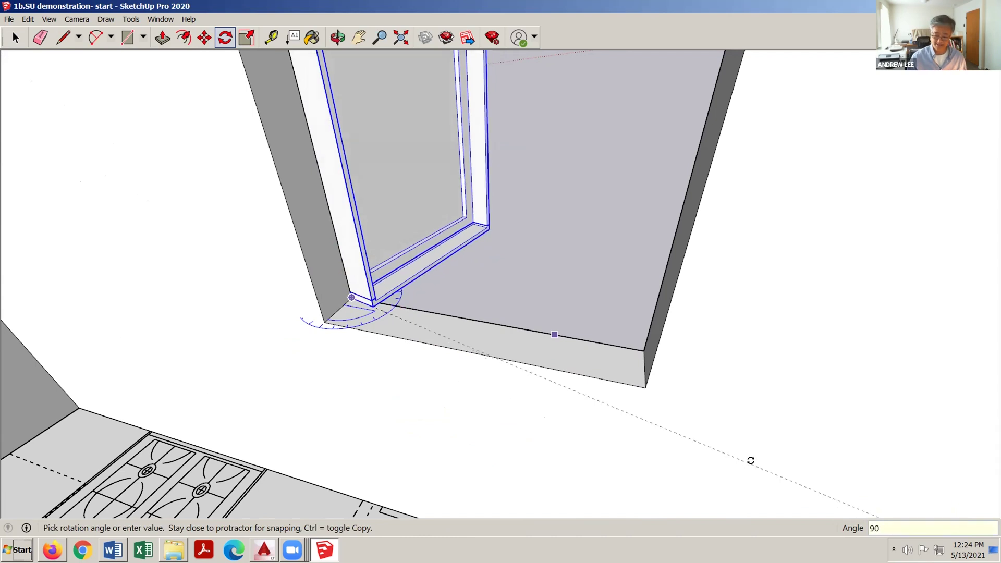
pyautogui.click(751, 461)
pyautogui.press('space')
# Examine from the exterior side how the rotated window sits against the wall opening
pyautogui.moveTo(598, 421); pyautogui.dragTo(414, 383, button='middle')
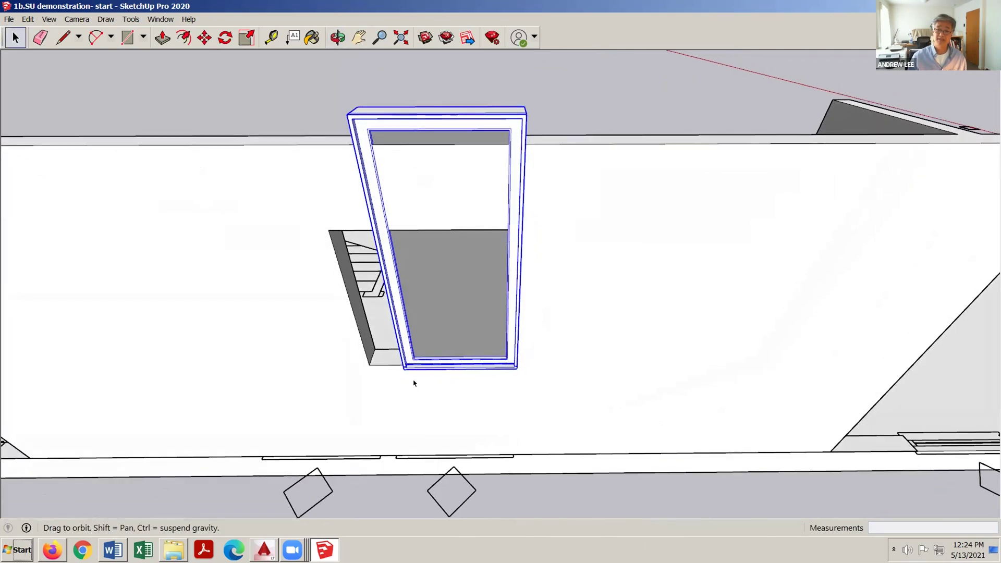
pyautogui.scroll(-2, 391, 357)
pyautogui.scroll(3, 346, 249)
pyautogui.scroll(2, 425, 340)
pyautogui.moveTo(425, 339)
pyautogui.mouseDown(button='middle')
pyautogui.moveTo(488, 332)
pyautogui.moveTo(442, 331)
pyautogui.mouseUp(button='middle')
pyautogui.scroll(-3, 453, 340)
pyautogui.moveTo(514, 348); pyautogui.dragTo(487, 353, button='middle')
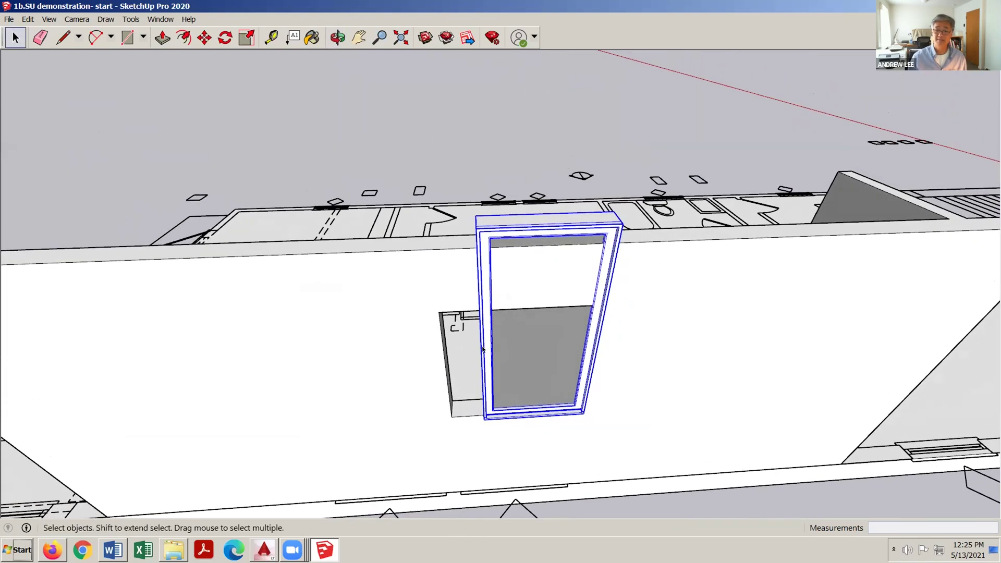
# Inside the window component, move the entire jamb beside the uncovered part of the opening 9 inches outward to widen the frame
pyautogui.doubleClick(483, 349)
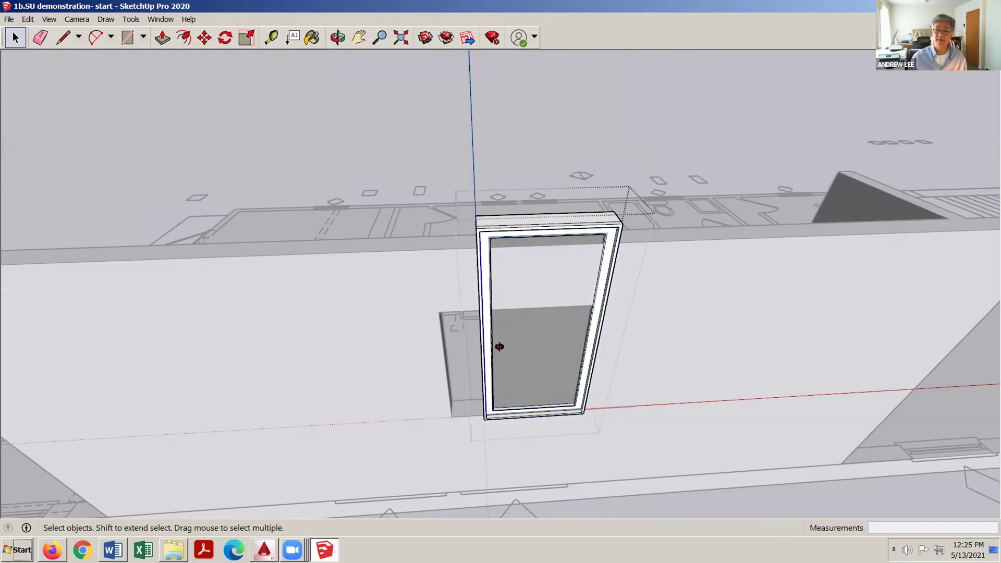
pyautogui.moveTo(499, 347); pyautogui.dragTo(481, 398, button='middle')
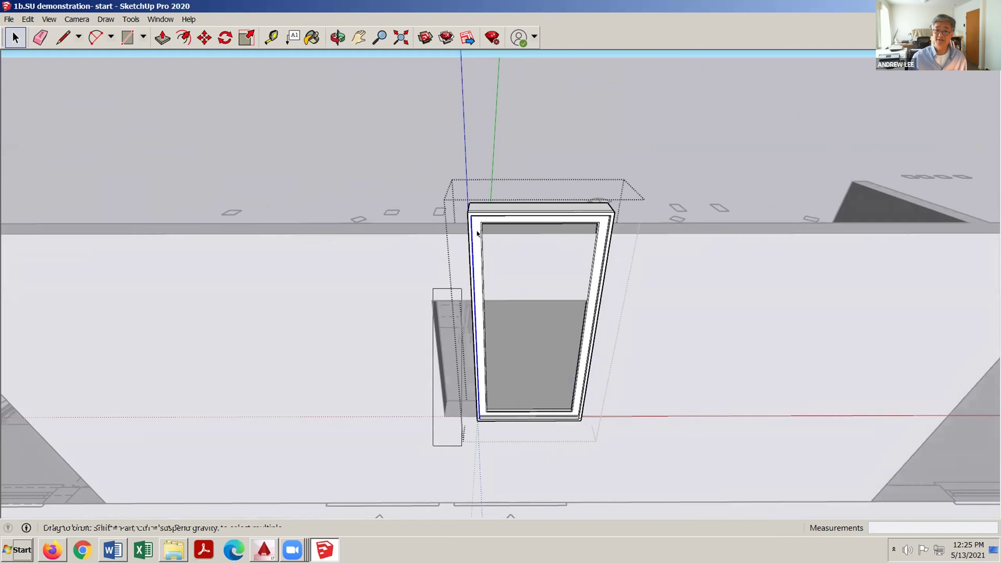
pyautogui.moveTo(509, 168); pyautogui.dragTo(534, 136)
pyautogui.moveTo(503, 353); pyautogui.dragTo(454, 346, button='middle')
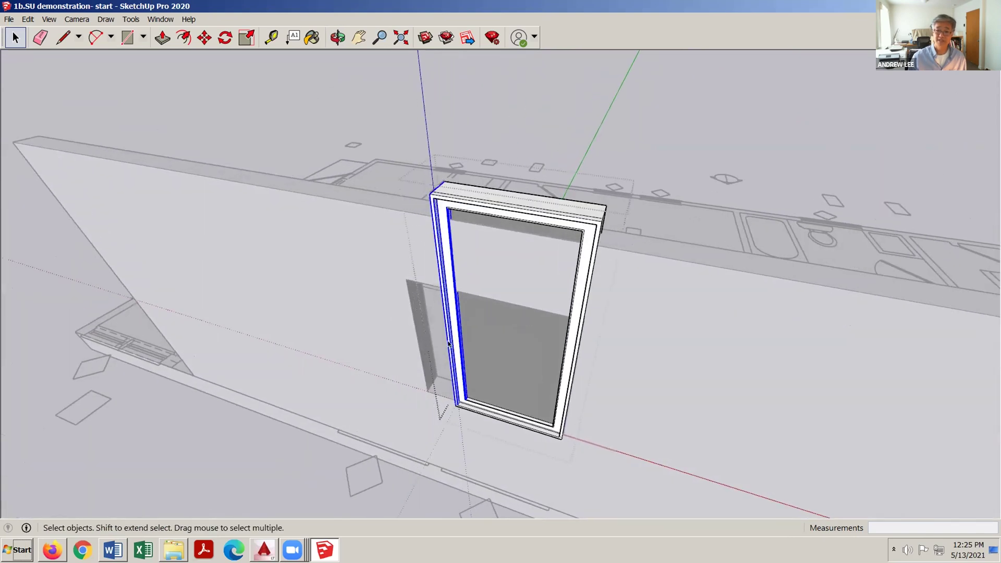
pyautogui.moveTo(469, 389); pyautogui.dragTo(567, 432, button='middle')
pyautogui.scroll(5, 556, 399)
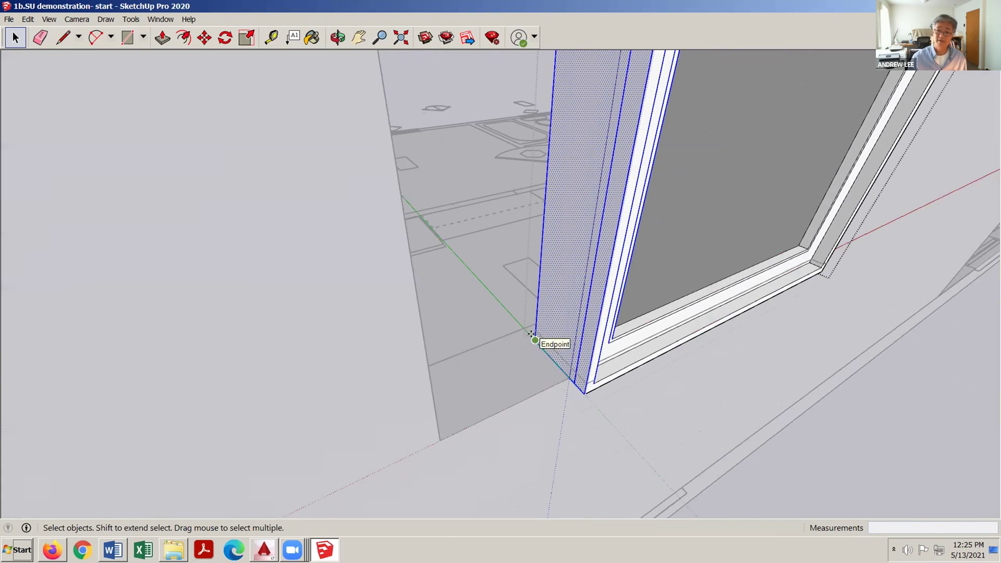
pyautogui.press('m')
pyautogui.click(531, 334)
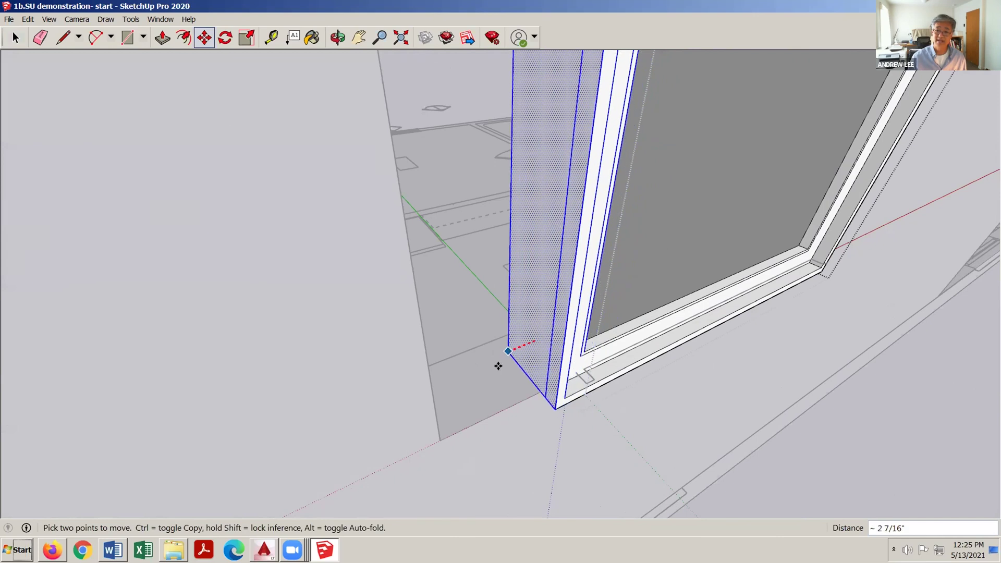
pyautogui.write('9')
pyautogui.press('Return')
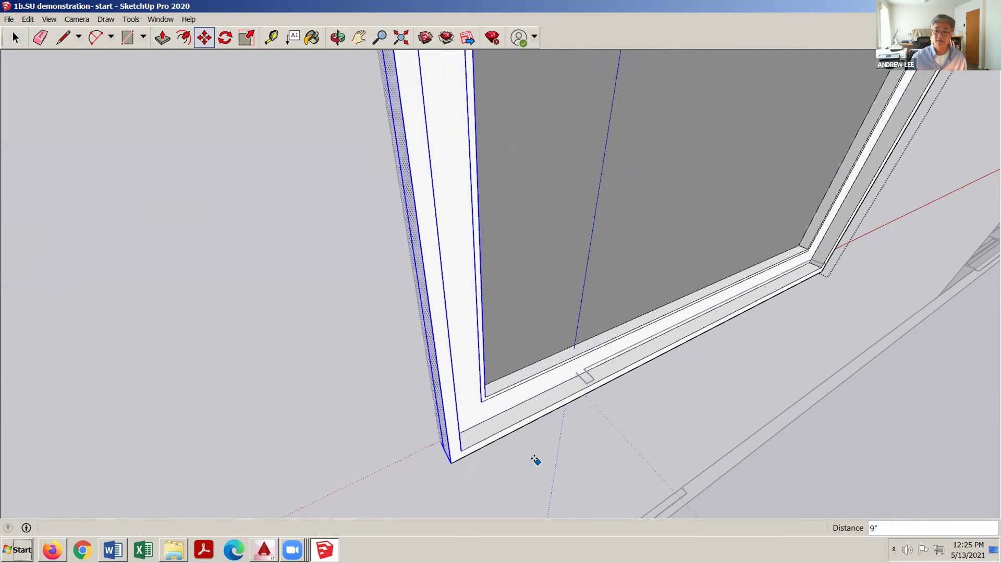
pyautogui.moveTo(554, 481); pyautogui.dragTo(400, 220, button='middle')
pyautogui.press('space')
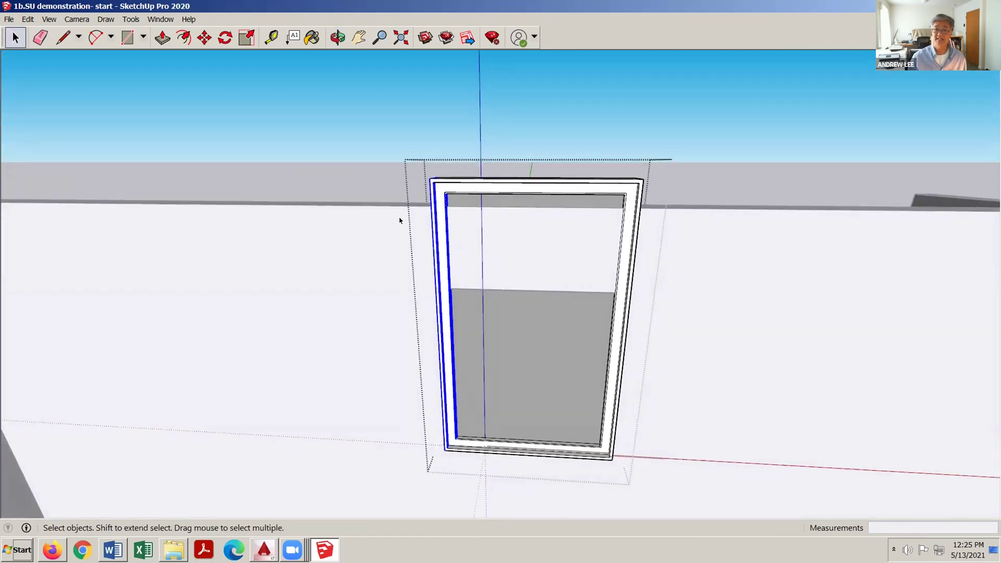
# Lower the window component's head frame vertically to about the upper edge of the wall opening
pyautogui.moveTo(744, 244); pyautogui.dragTo(585, 284, button='middle')
pyautogui.scroll(3, 572, 276)
pyautogui.press('m')
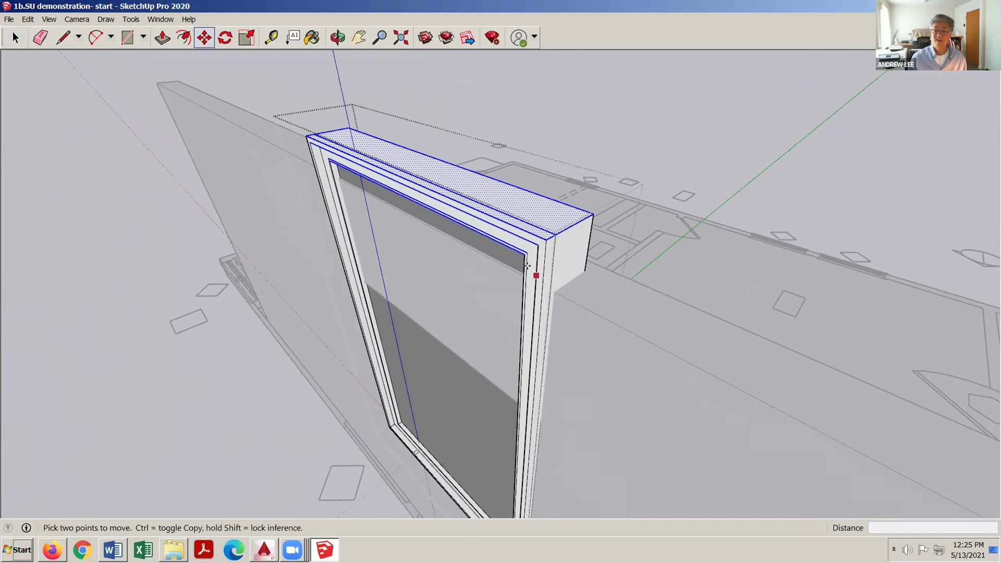
pyautogui.click(544, 241)
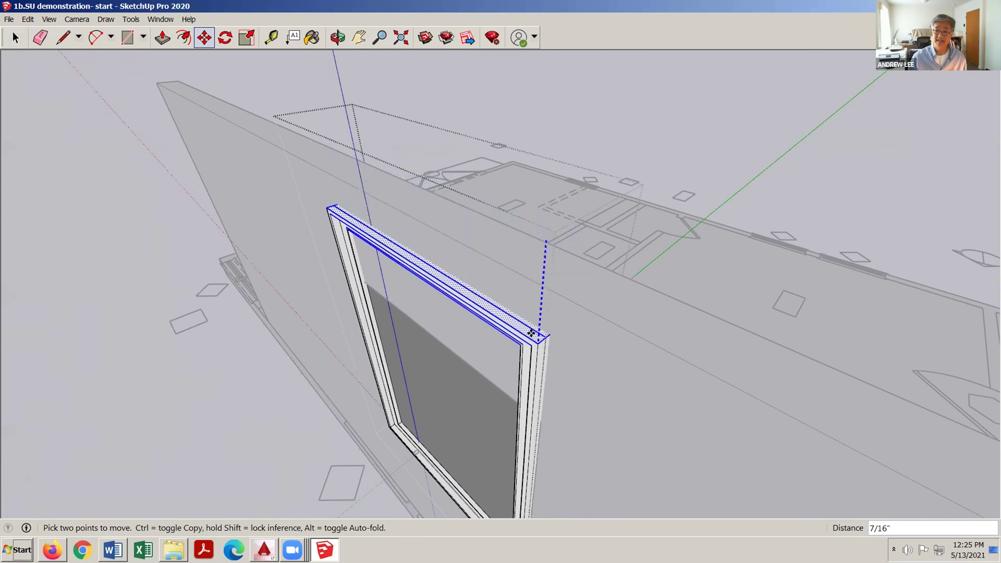
pyautogui.scroll(-1, 520, 359)
pyautogui.scroll(-1, 520, 359)
pyautogui.middleClick(530, 420)
pyautogui.scroll(4, 531, 419)
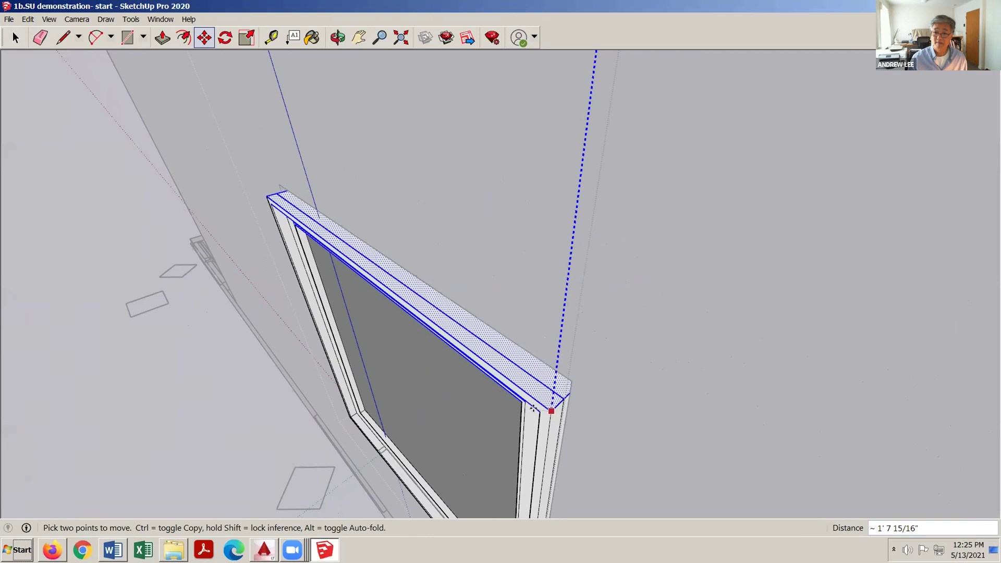
pyautogui.click(563, 391)
# Fine-adjust the window head to the upper corner of the wall opening and finish editing the component
pyautogui.scroll(3, 563, 389)
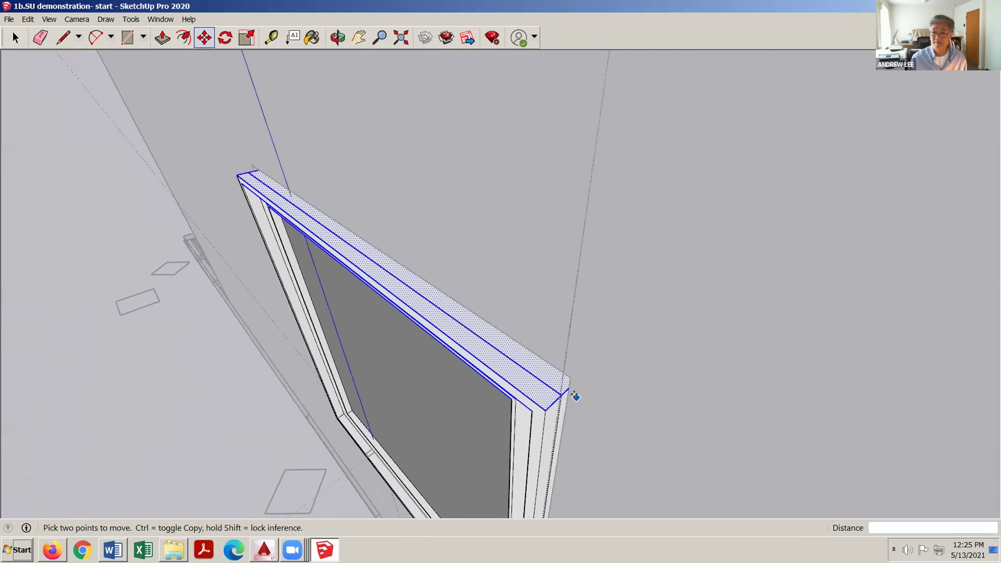
pyautogui.click(565, 384)
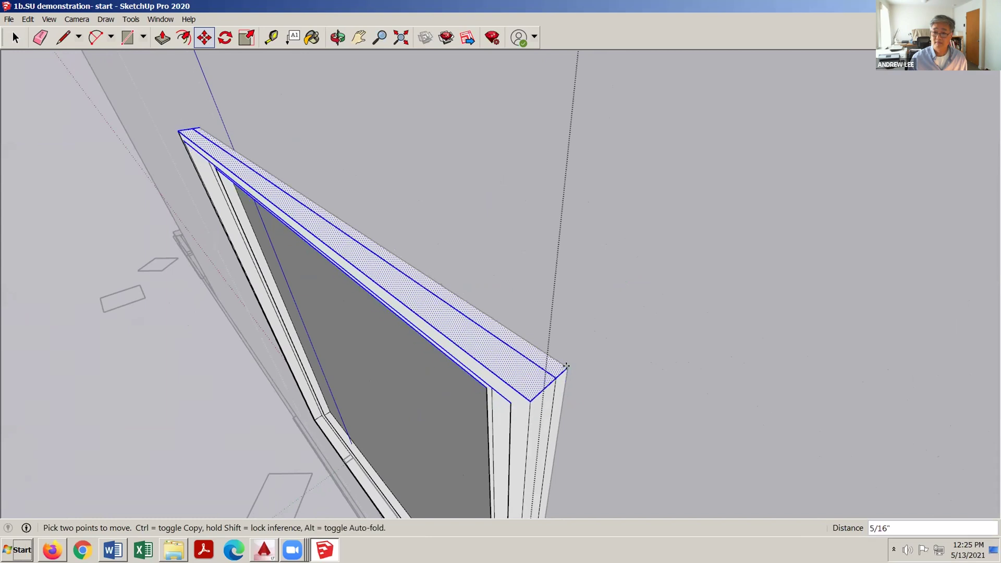
pyautogui.click(567, 367)
pyautogui.scroll(-3, 580, 385)
pyautogui.moveTo(619, 390); pyautogui.dragTo(615, 328, button='middle')
pyautogui.press('space')
pyautogui.scroll(-4, 531, 358)
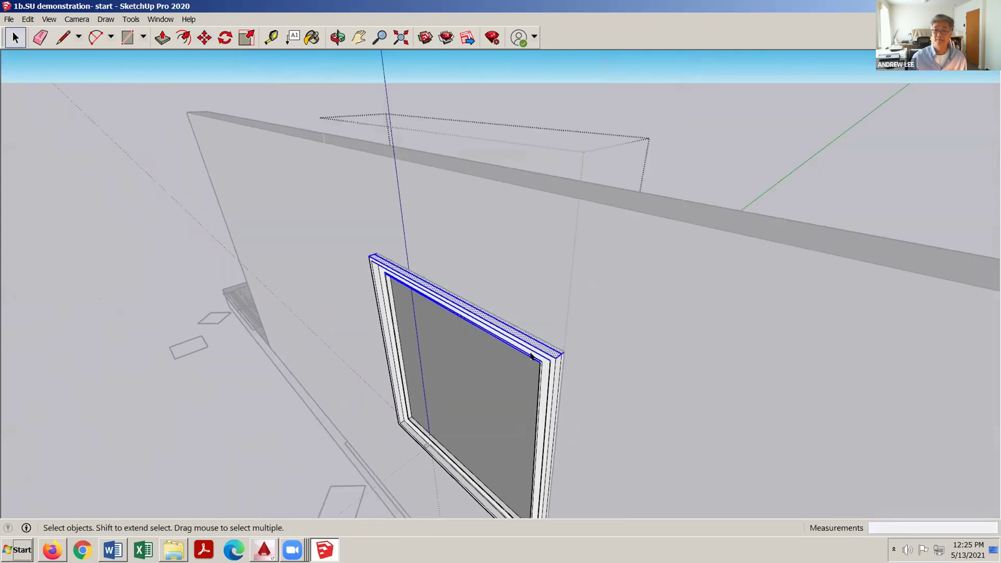
pyautogui.click(471, 416)
pyautogui.moveTo(576, 392); pyautogui.dragTo(544, 360, button='middle')
pyautogui.click(322, 427)
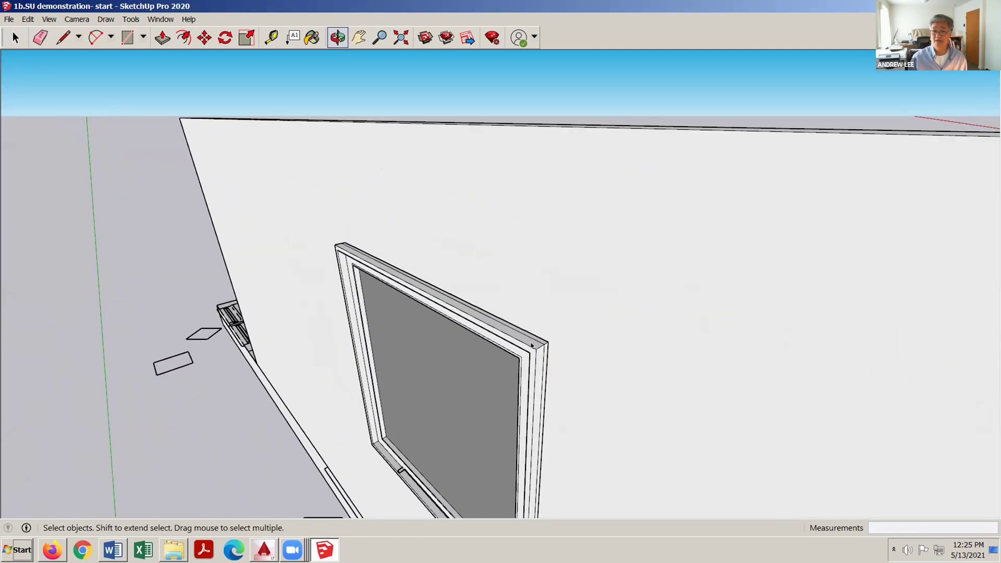
# Move the window component into the wall opening, aligning its outer upper corner with the opening's exterior corner
pyautogui.click(544, 359)
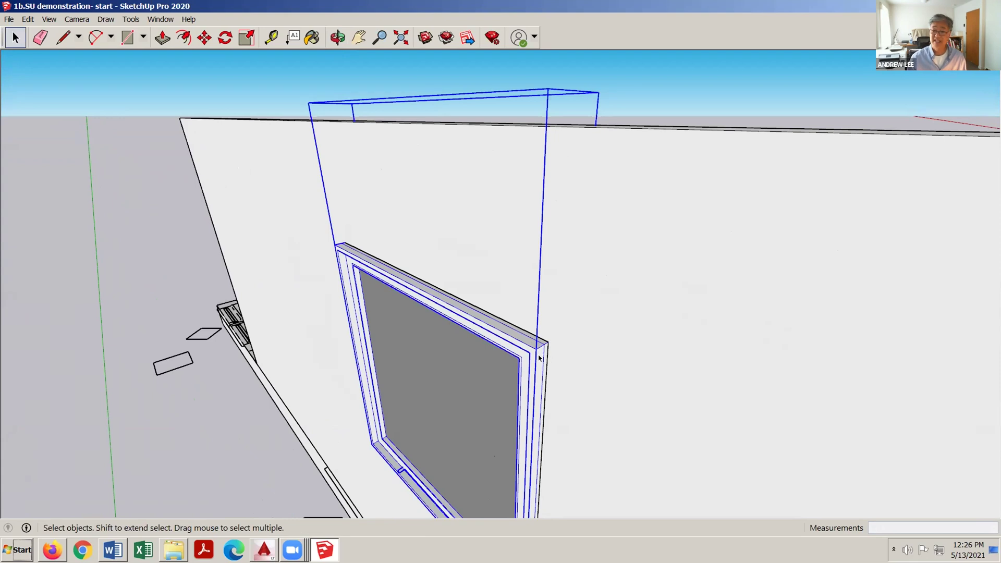
pyautogui.press('m')
pyautogui.click(533, 348)
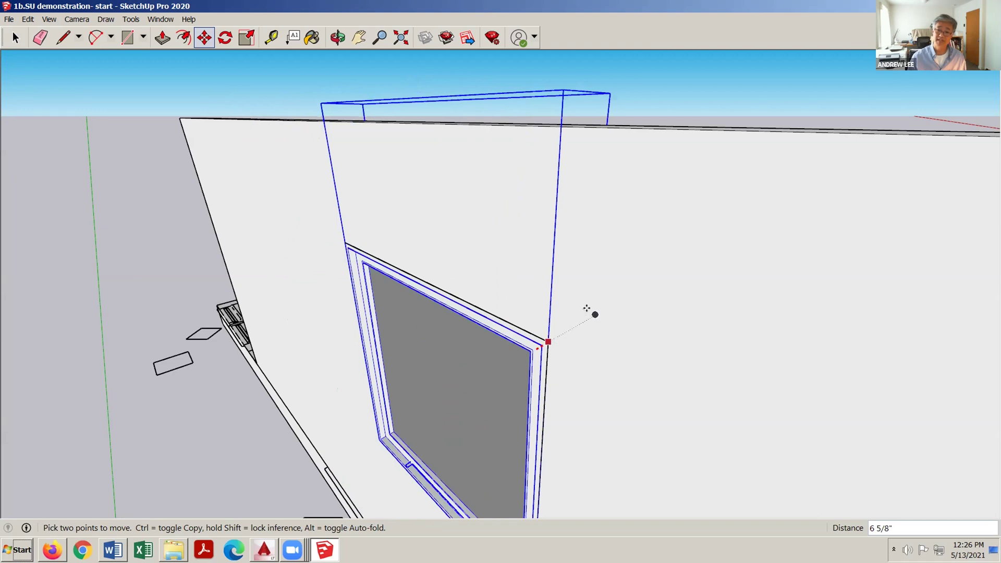
pyautogui.moveTo(618, 354); pyautogui.dragTo(725, 330, button='middle')
pyautogui.press('space')
pyautogui.scroll(-4, 570, 313)
pyautogui.moveTo(592, 390); pyautogui.dragTo(470, 403, button='middle')
pyautogui.click(473, 376)
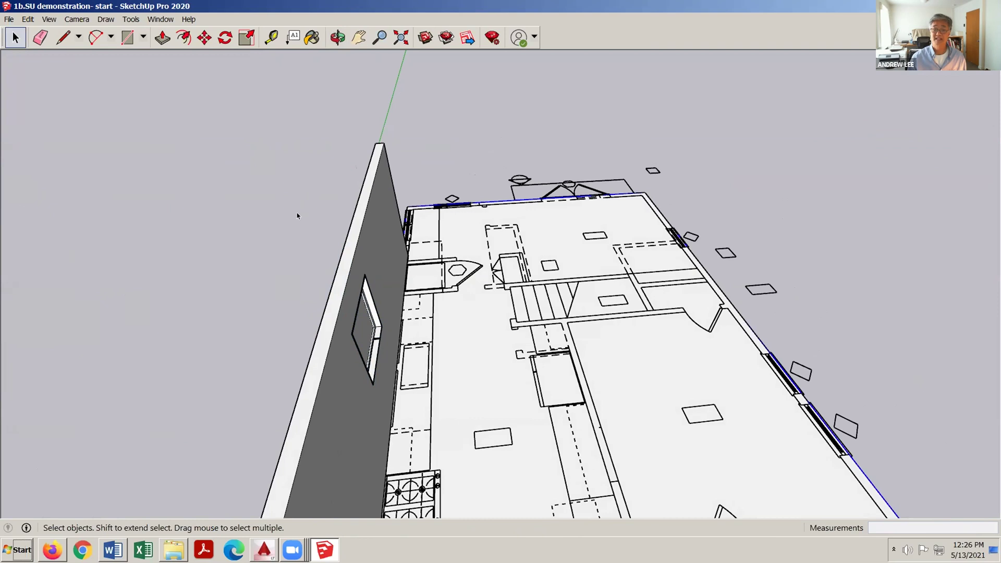
# Import the SketchUp file 1d.refrig-GE counterdepth and place the refrigerator on the kitchen floor
pyautogui.click(9, 20)
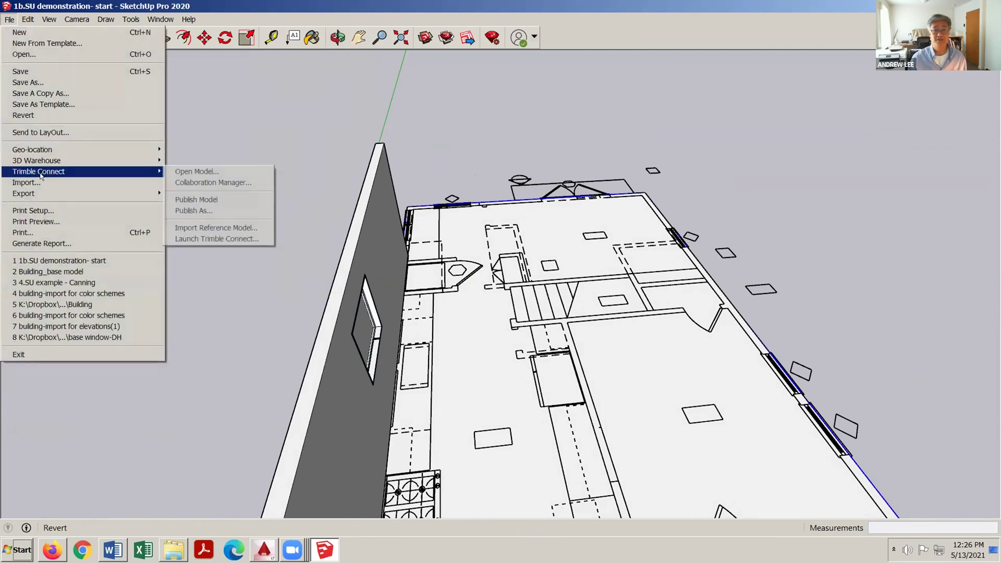
pyautogui.click(26, 183)
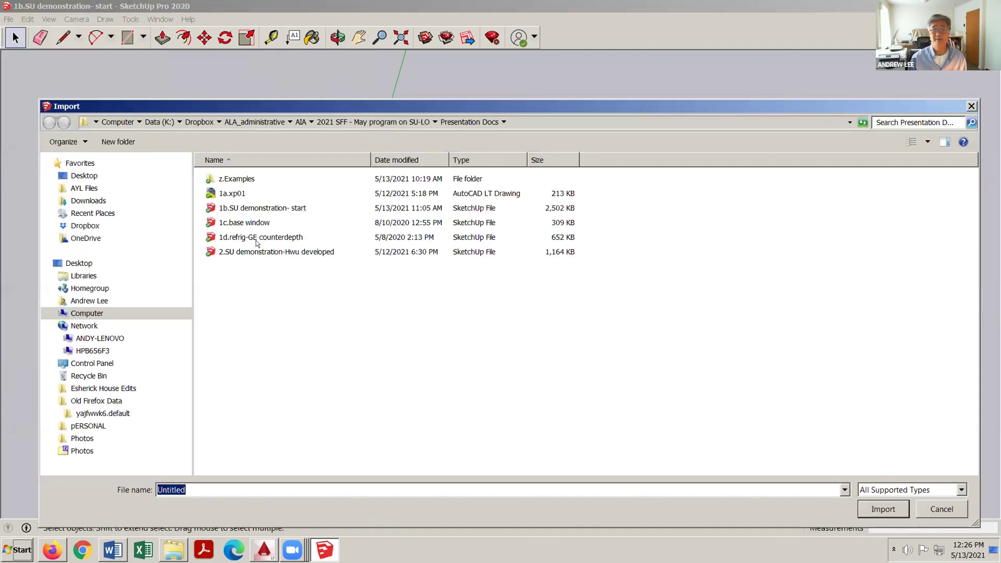
pyautogui.click(256, 237)
pyautogui.click(892, 509)
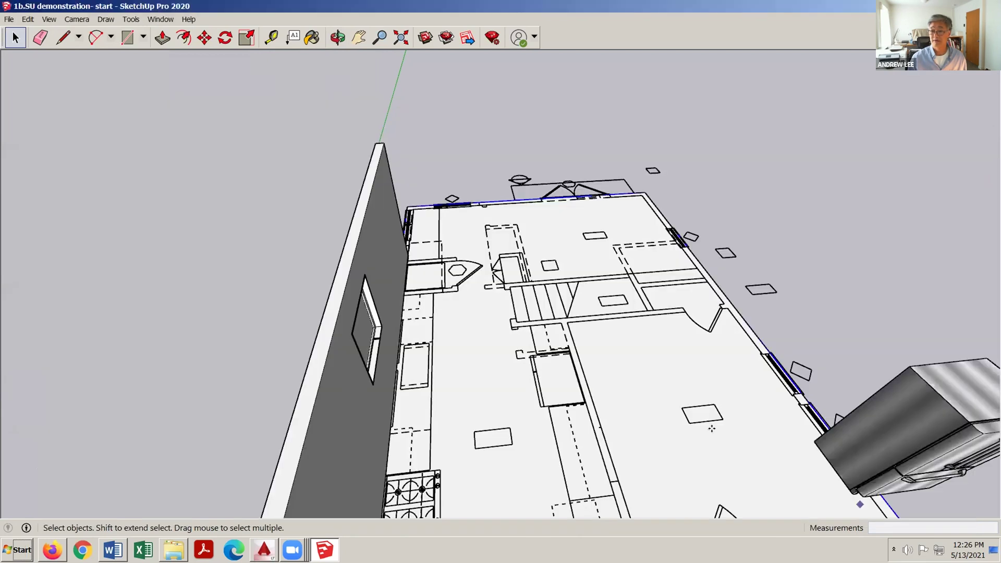
pyautogui.moveTo(465, 393); pyautogui.dragTo(516, 393, button='middle')
pyautogui.scroll(4, 515, 393)
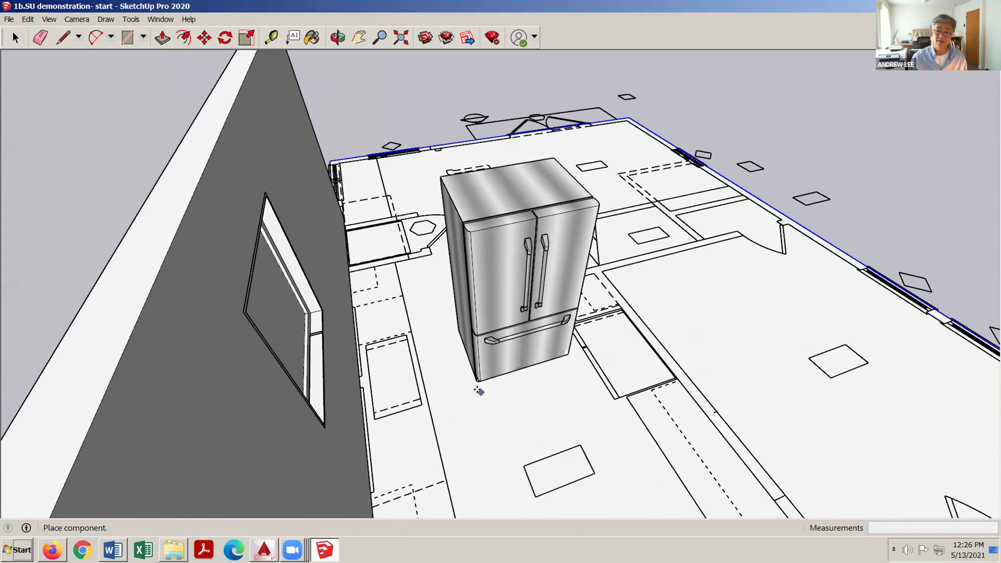
pyautogui.click(478, 388)
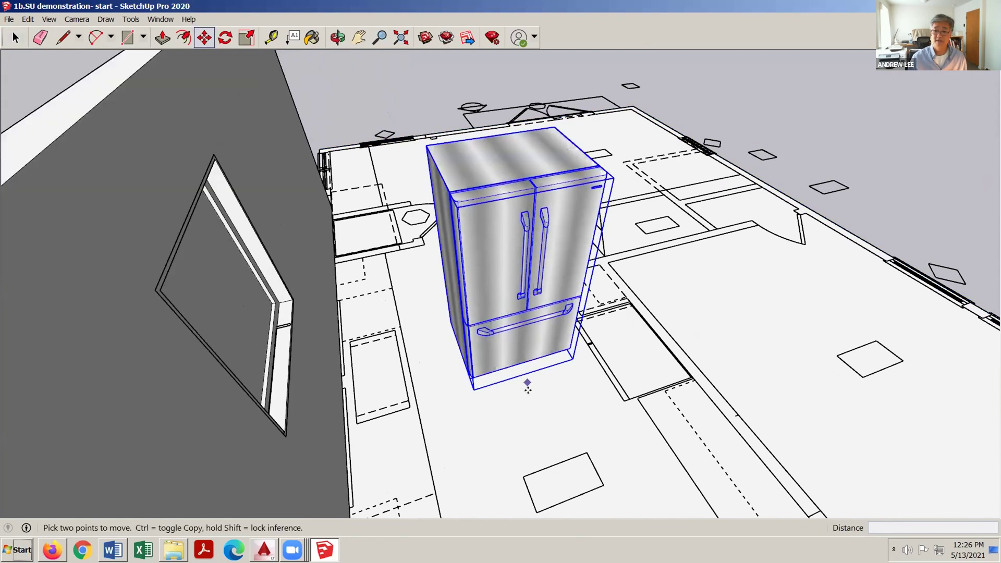
# Rotate the refrigerator 90 degrees in the horizontal plane about a floor point near its front lower corner
pyautogui.scroll(3, 523, 381)
pyautogui.press('q')
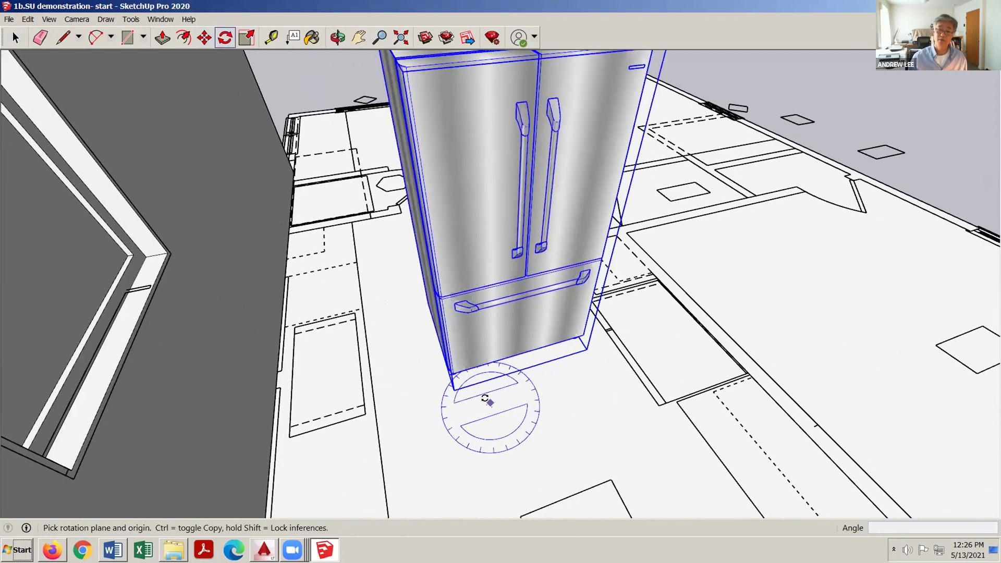
pyautogui.click(487, 400)
pyautogui.click(569, 366)
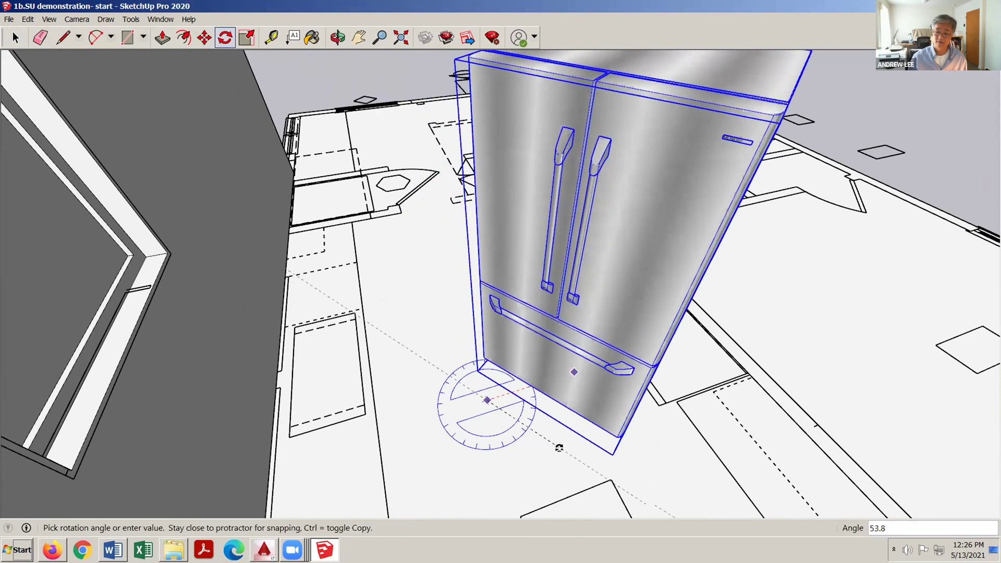
pyautogui.click(559, 448)
pyautogui.write('90')
pyautogui.press('Return')
pyautogui.press('space')
pyautogui.moveTo(559, 448); pyautogui.dragTo(365, 374, button='middle')
pyautogui.scroll(-10, 398, 318)
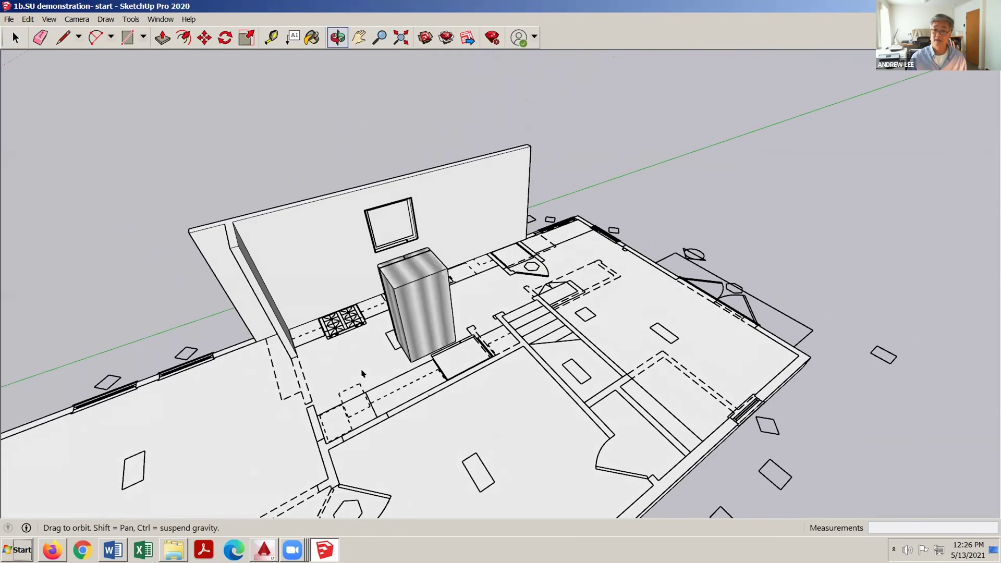
# Move the refrigerator by its rear lower corner back onto the kitchen wall line behind the counter run
pyautogui.scroll(8, 380, 365)
pyautogui.click(432, 340)
pyautogui.scroll(2, 445, 367)
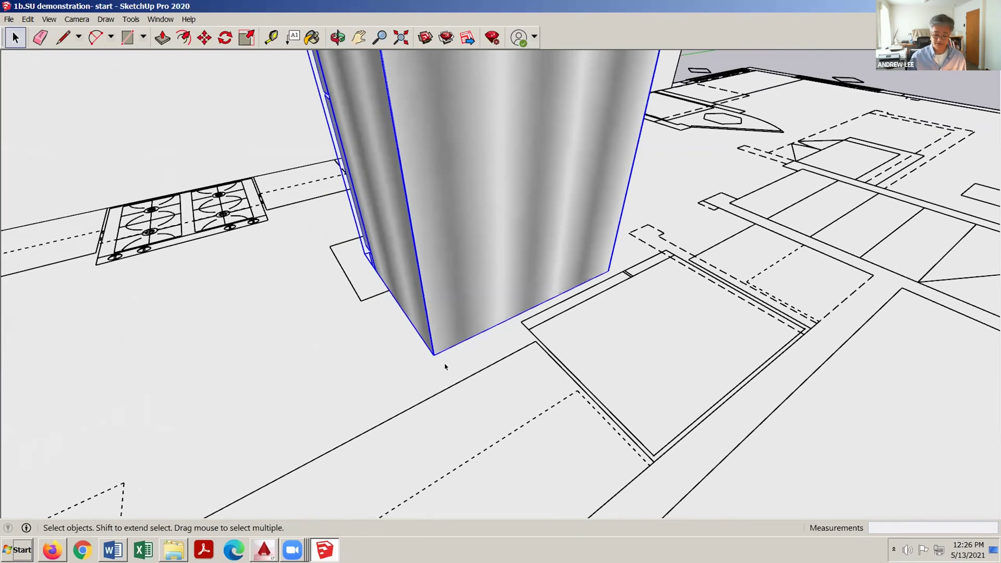
pyautogui.press('m')
pyautogui.click(433, 356)
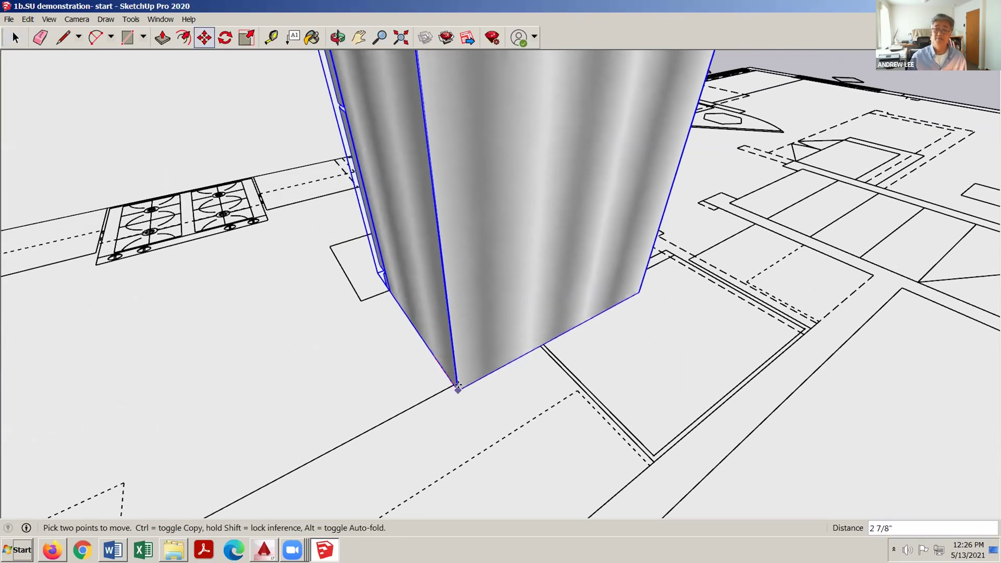
pyautogui.scroll(-3, 458, 361)
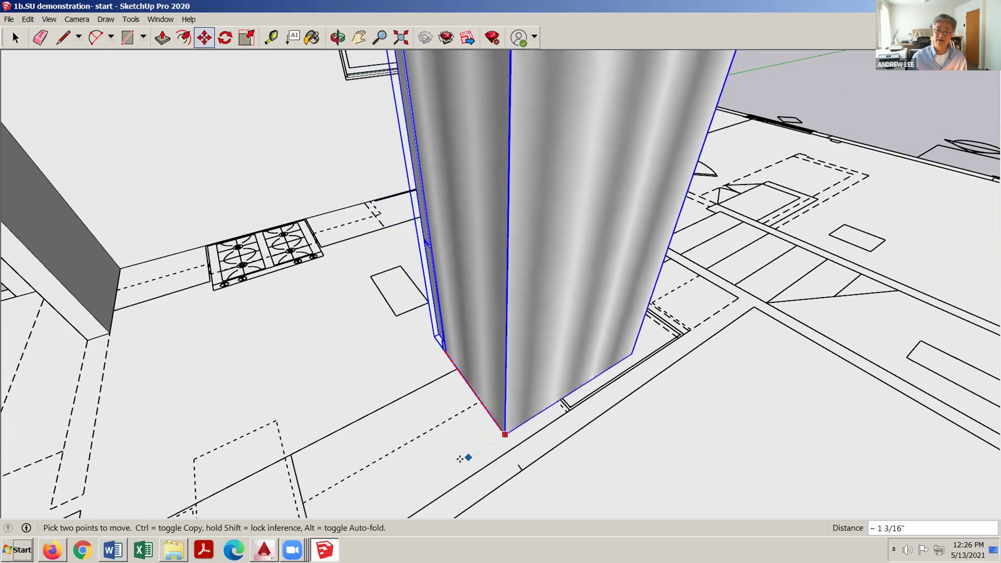
pyautogui.click(461, 478)
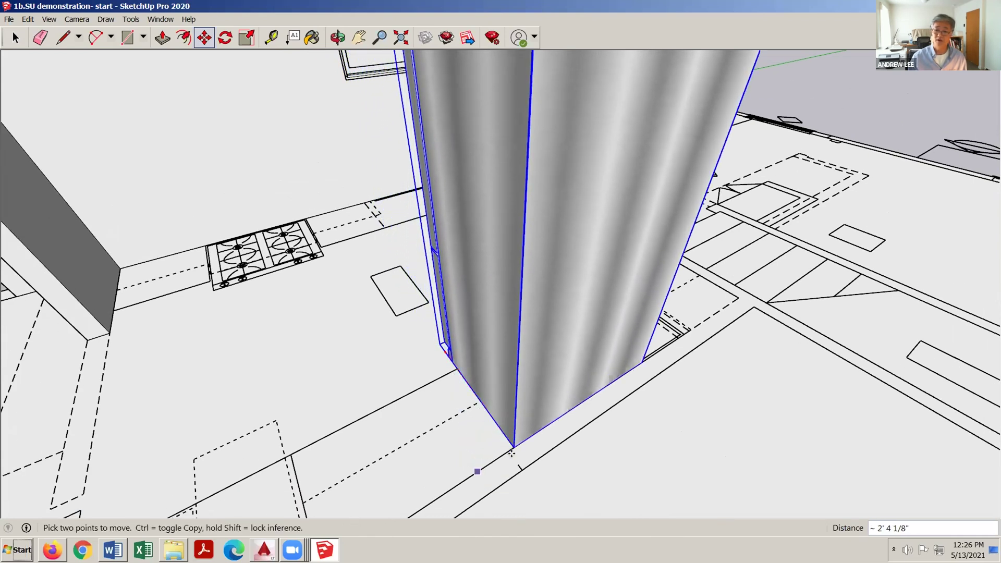
# Slide the refrigerator along the wall until its rear lower corner meets the counter-side corner of its outline on the plan
pyautogui.click(513, 447)
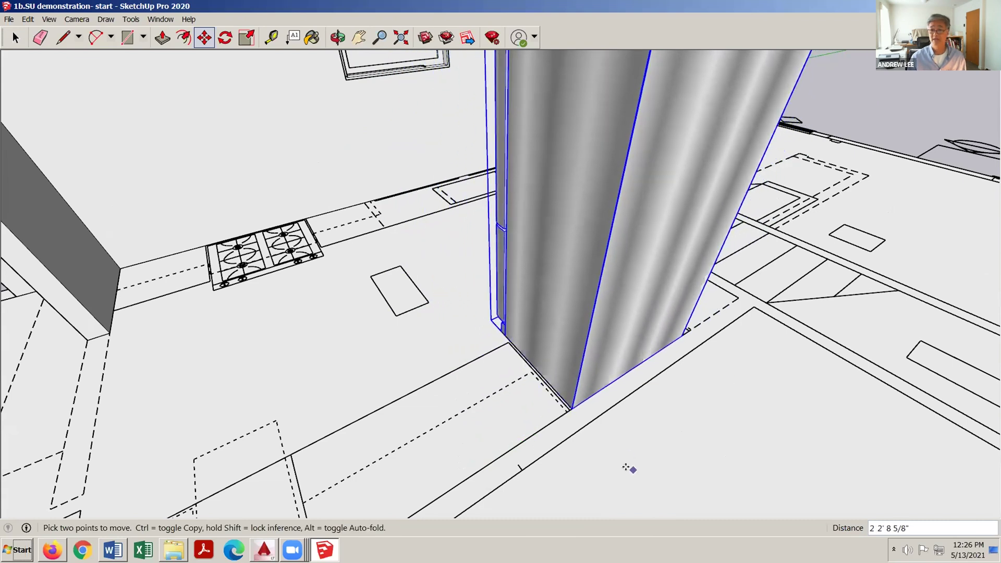
pyautogui.press('space')
pyautogui.moveTo(632, 462); pyautogui.dragTo(501, 335, button='middle')
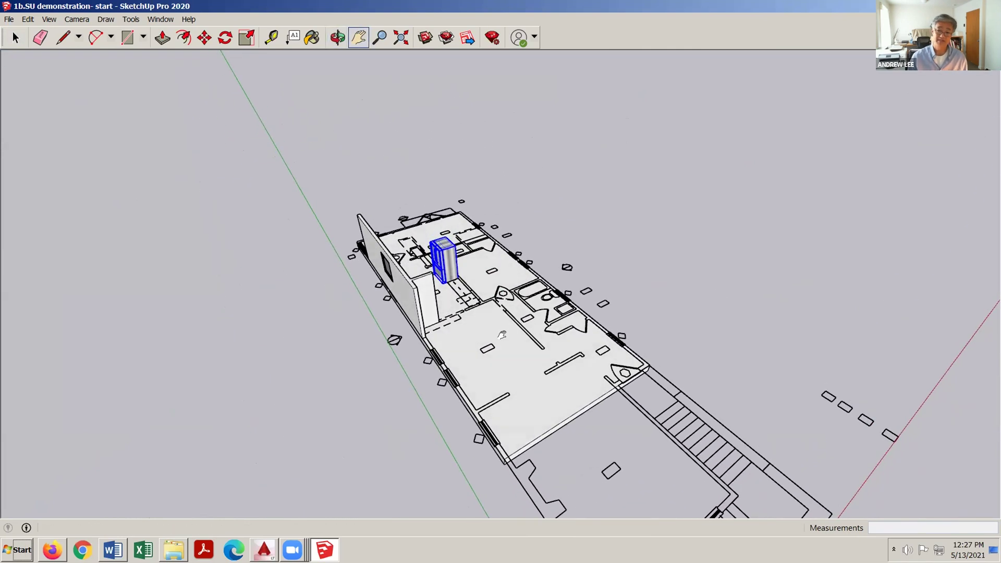
pyautogui.moveTo(473, 272); pyautogui.dragTo(390, 198, button='middle')
pyautogui.scroll(2, 390, 198)
pyautogui.click(377, 159)
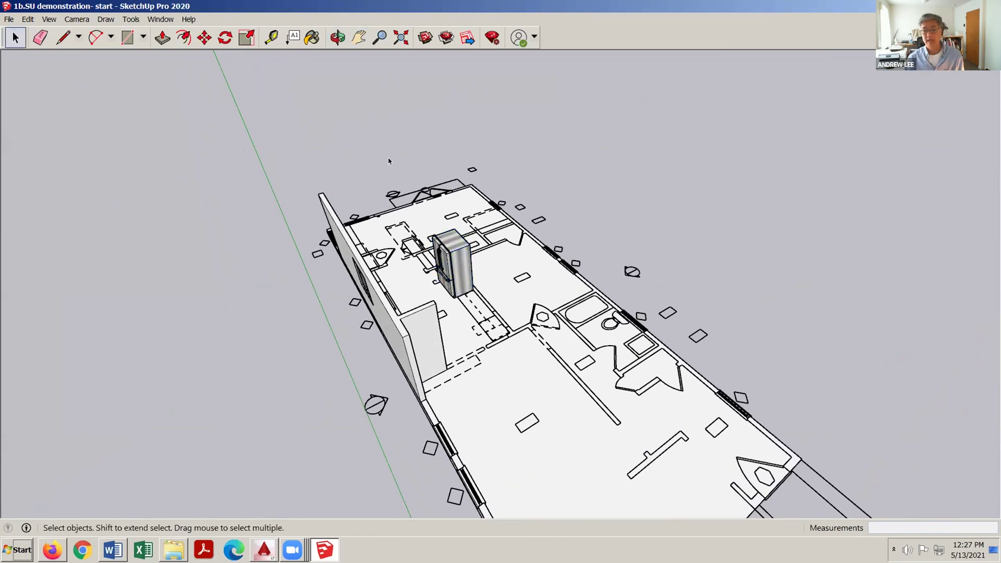
pyautogui.moveTo(428, 257); pyautogui.dragTo(441, 320, button='middle')
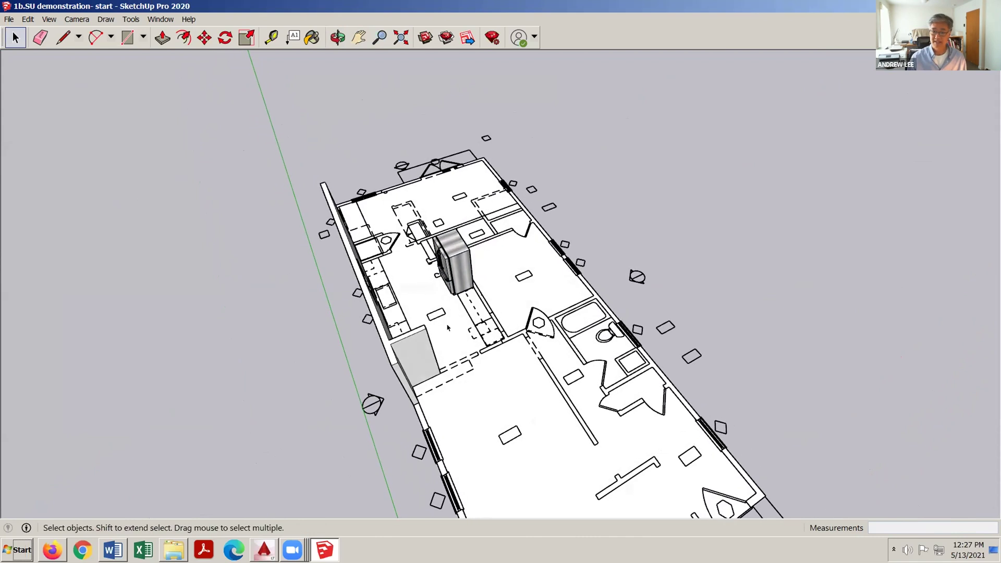
pyautogui.scroll(2, 448, 327)
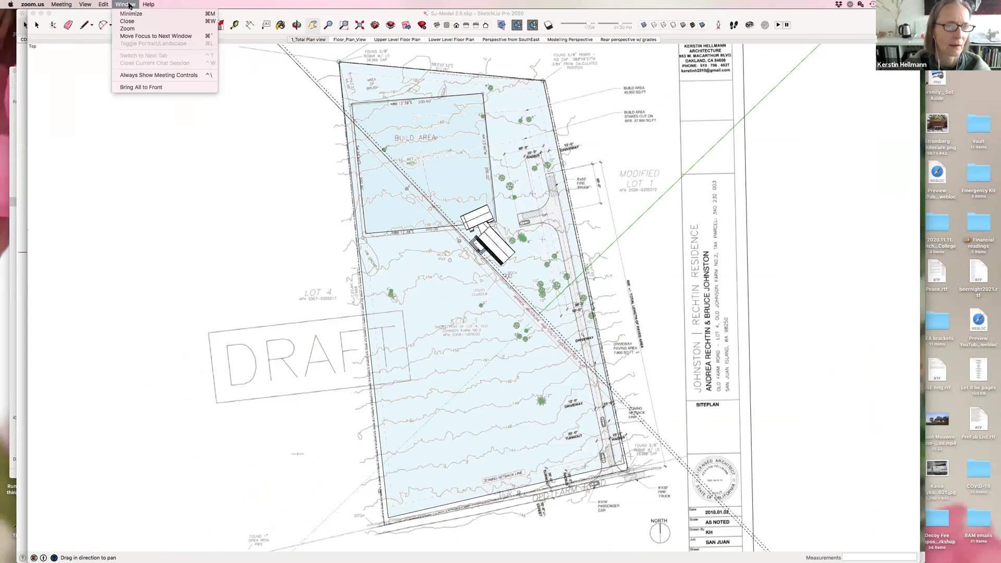
# Switch to the open model Shadow_Study Pasted Elevations.skp and view the house with its pasted elevation linework
pyautogui.click(46, 103)
pyautogui.click(192, 5)
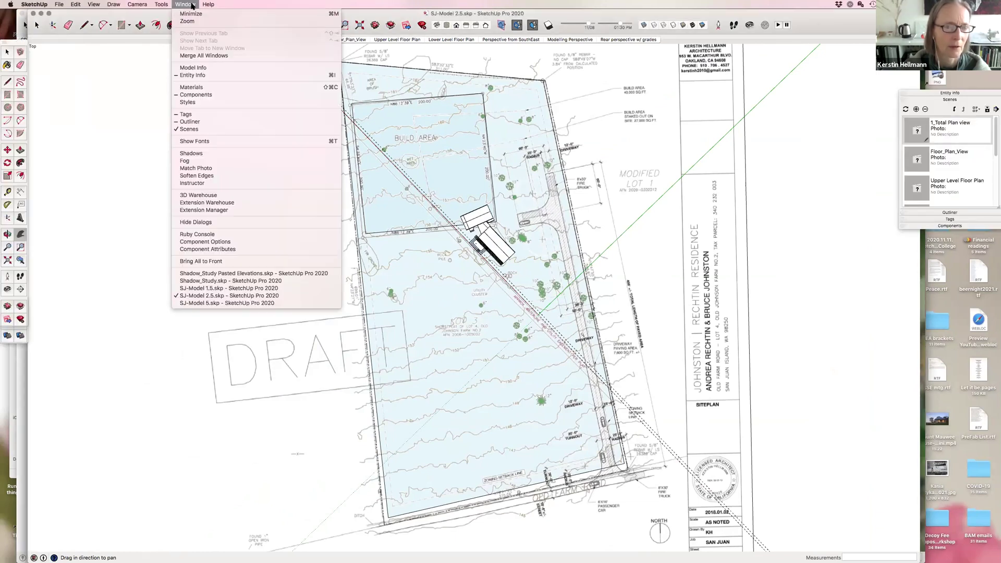
pyautogui.click(230, 273)
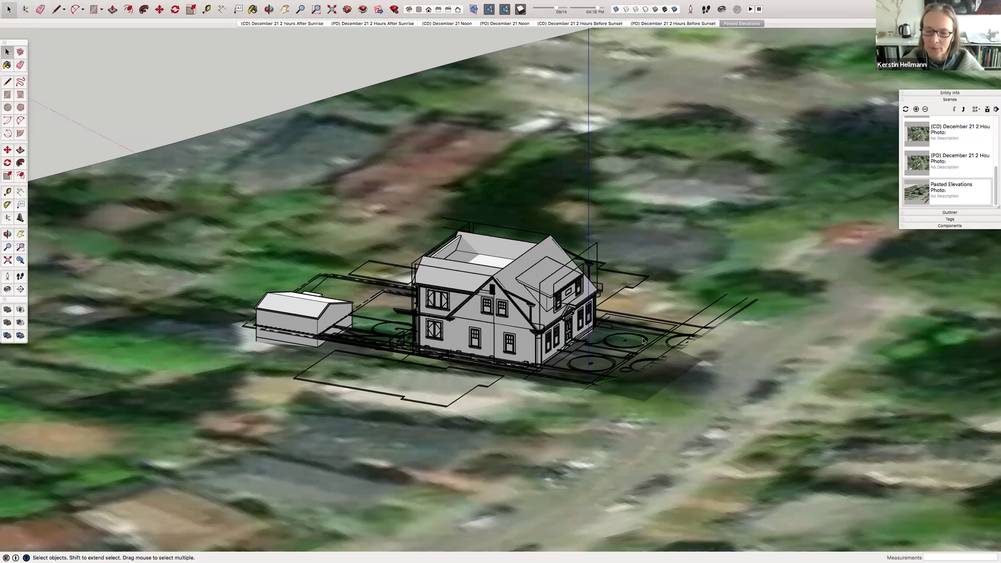
pyautogui.scroll(2, 643, 340)
pyautogui.scroll(-1, 644, 340)
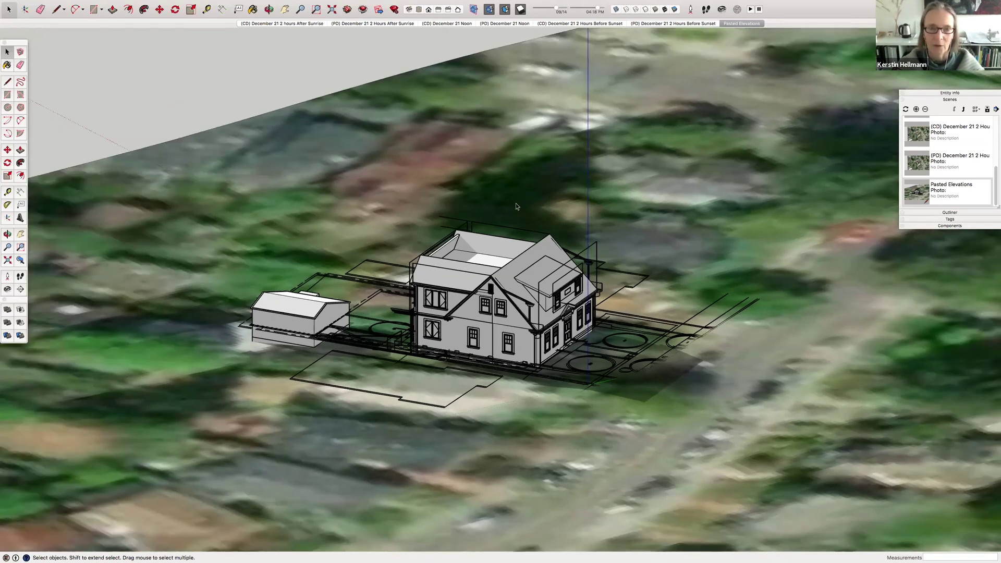
# Show the scene (CD) December 21 2 hours After Sunrise and view the house and its shadow from several angles
pyautogui.click(275, 24)
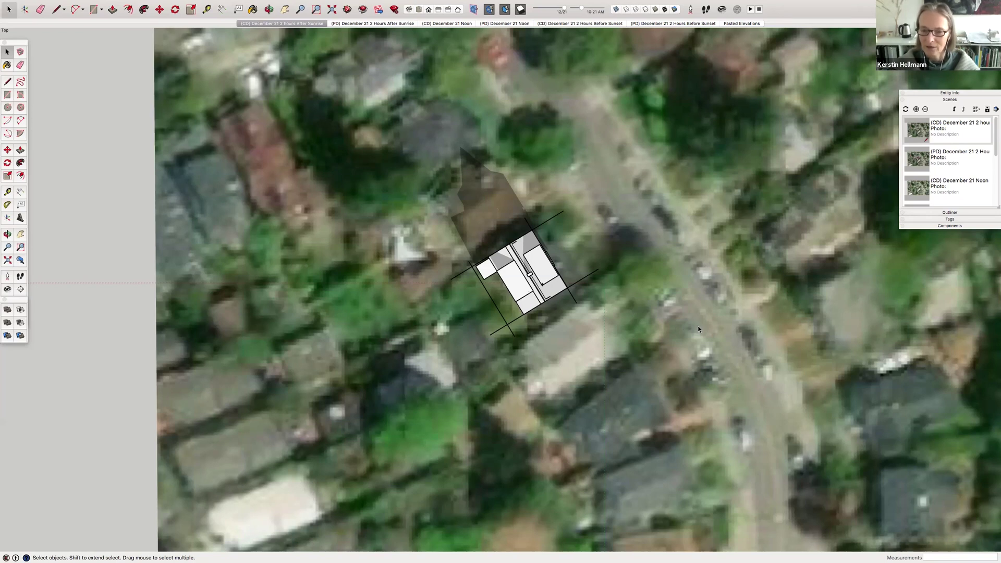
pyautogui.moveTo(697, 335); pyautogui.dragTo(572, 343, button='middle')
pyautogui.scroll(5, 573, 359)
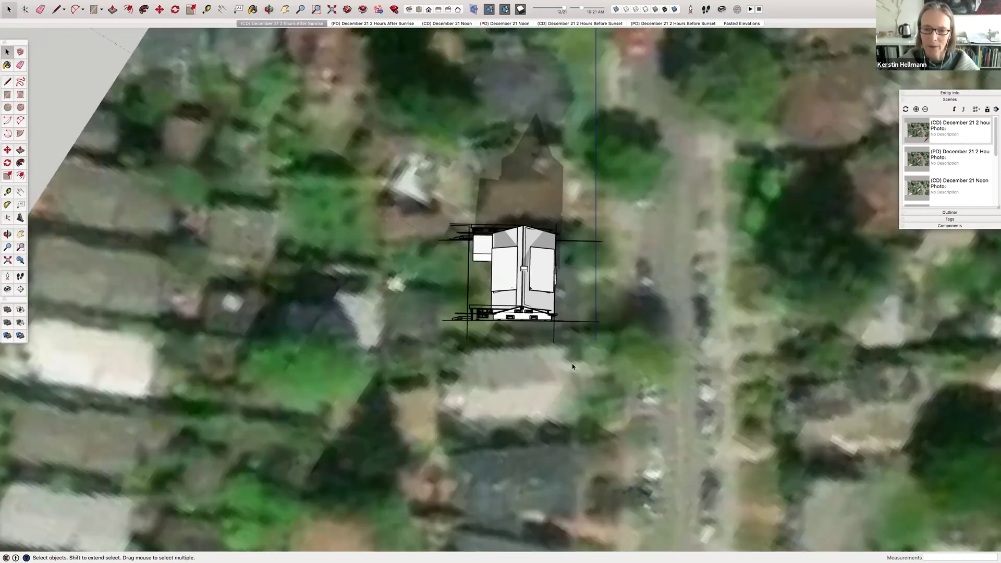
pyautogui.moveTo(322, 272); pyautogui.dragTo(723, 36, button='middle')
# Return to the Pasted Elevations scene and examine the house's gable side and its elevation linework up close
pyautogui.click(729, 23)
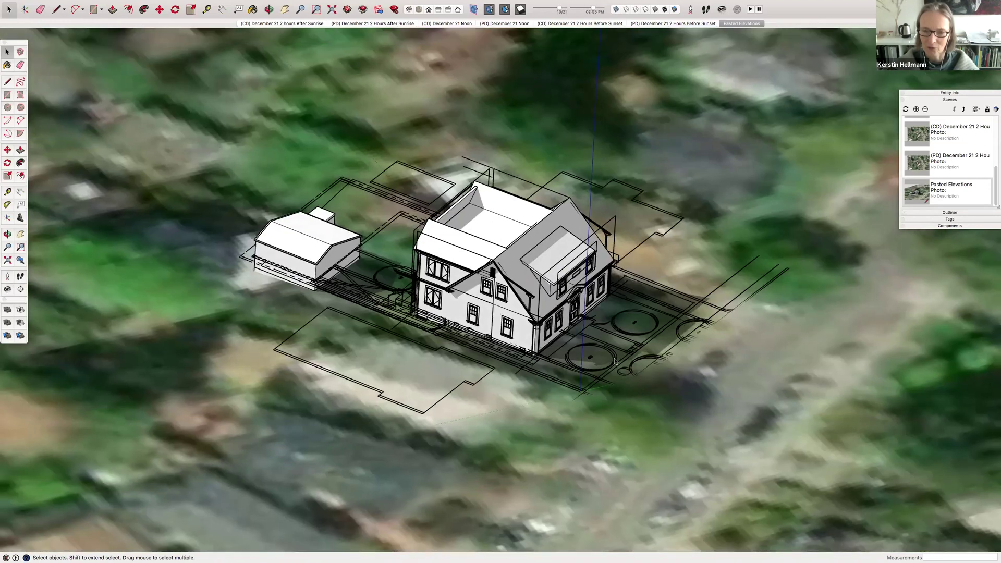
pyautogui.scroll(2, 634, 365)
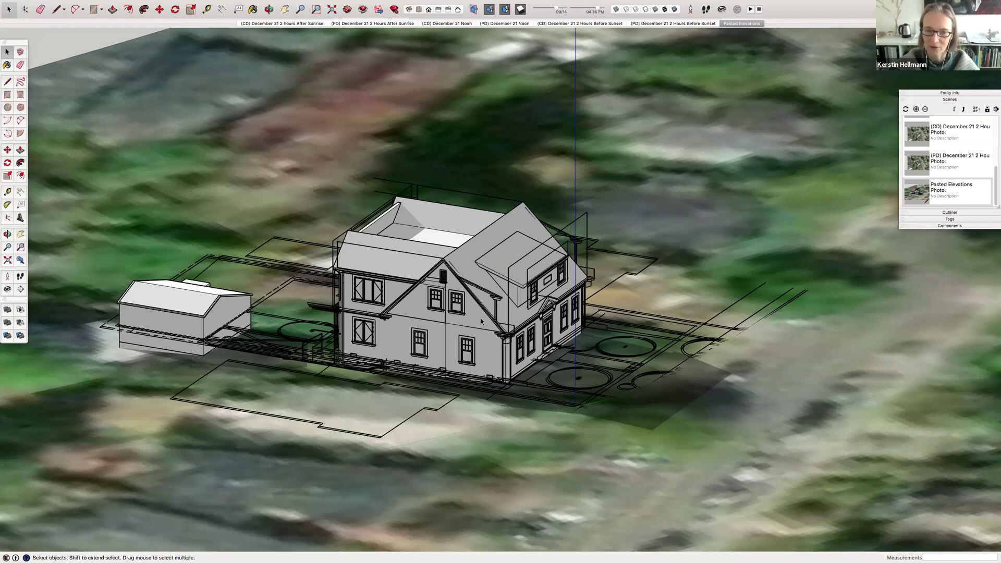
pyautogui.scroll(4, 490, 337)
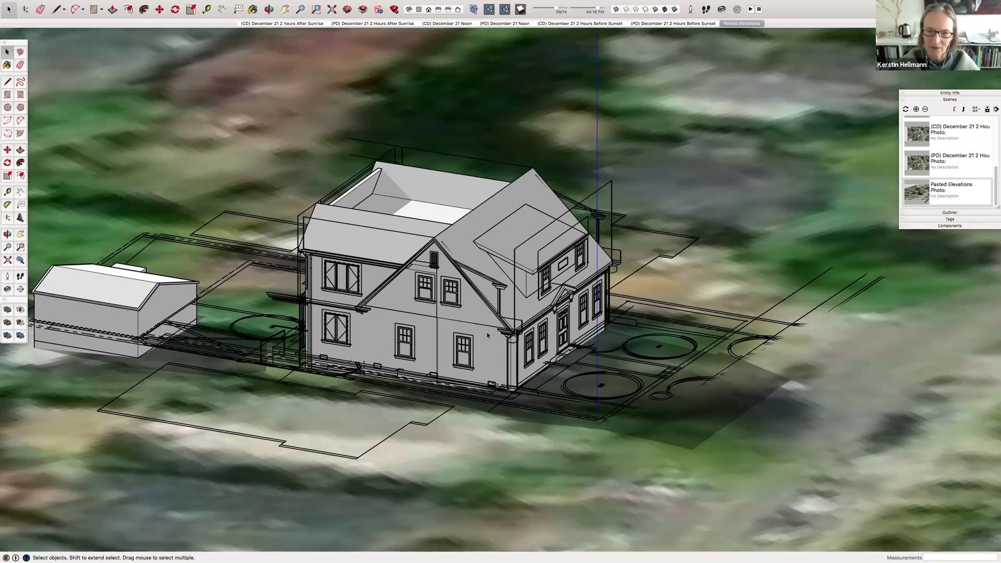
pyautogui.scroll(1, 441, 267)
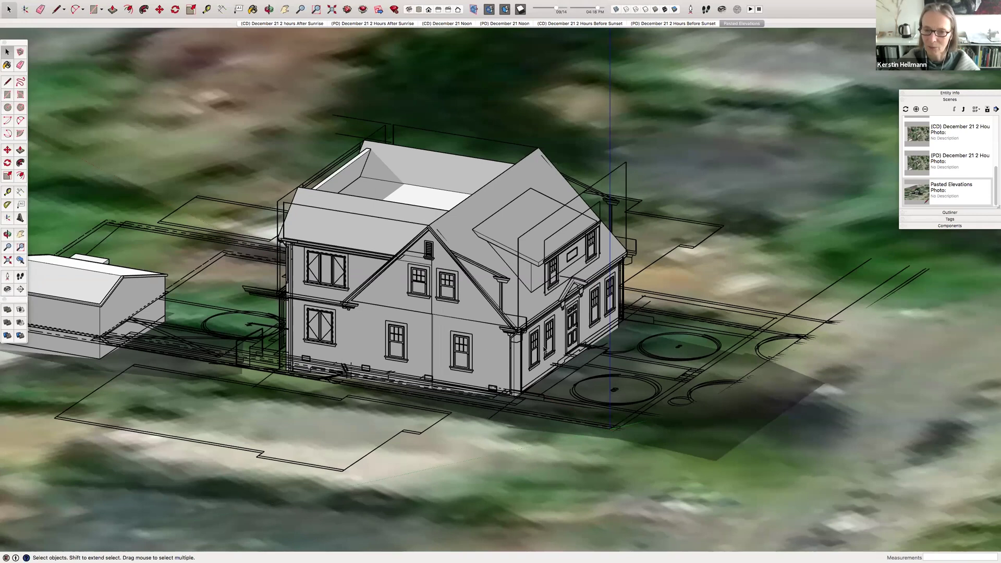
pyautogui.press('o')
pyautogui.moveTo(624, 322); pyautogui.dragTo(563, 259)
pyautogui.press('space')
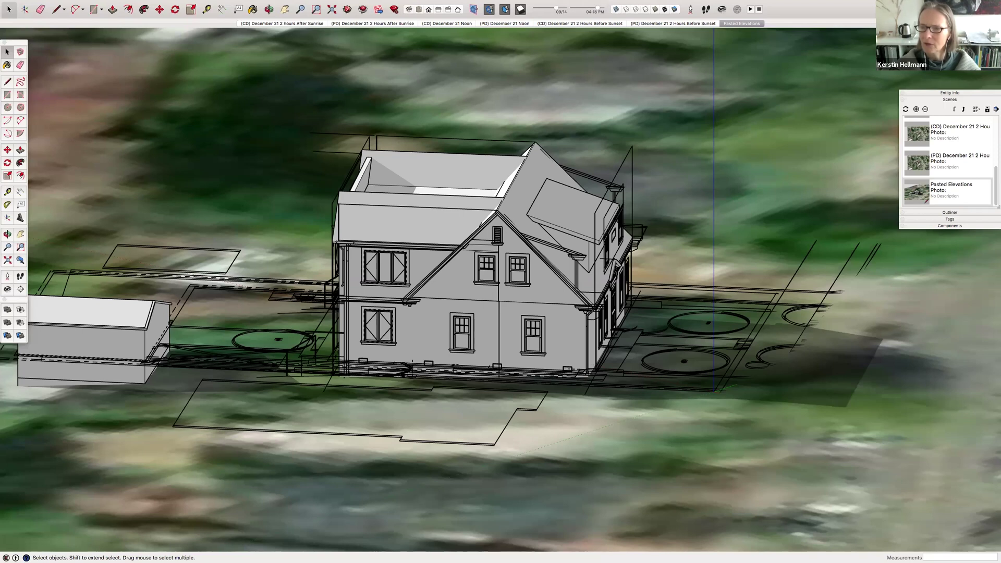
# Lengthen the scene list to show every scene and attach the shadow settings beneath it
pyautogui.moveTo(976, 95); pyautogui.dragTo(961, 64)
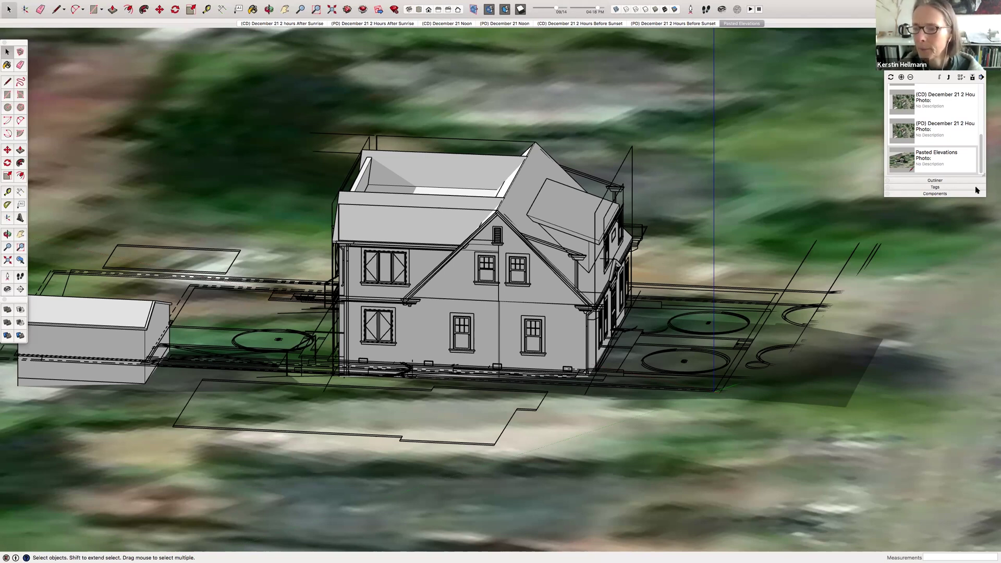
pyautogui.moveTo(984, 178); pyautogui.dragTo(983, 318)
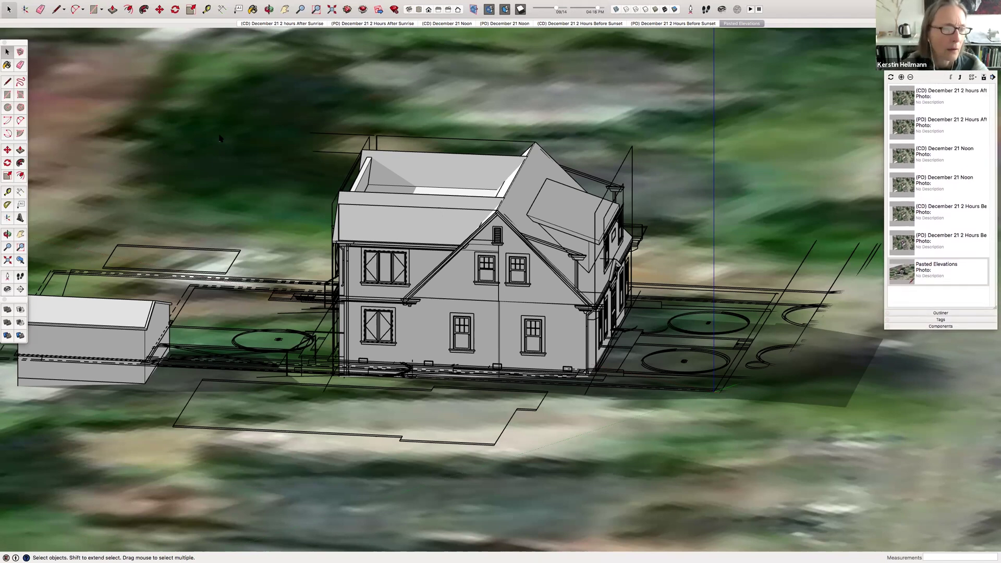
pyautogui.moveTo(62, 2)
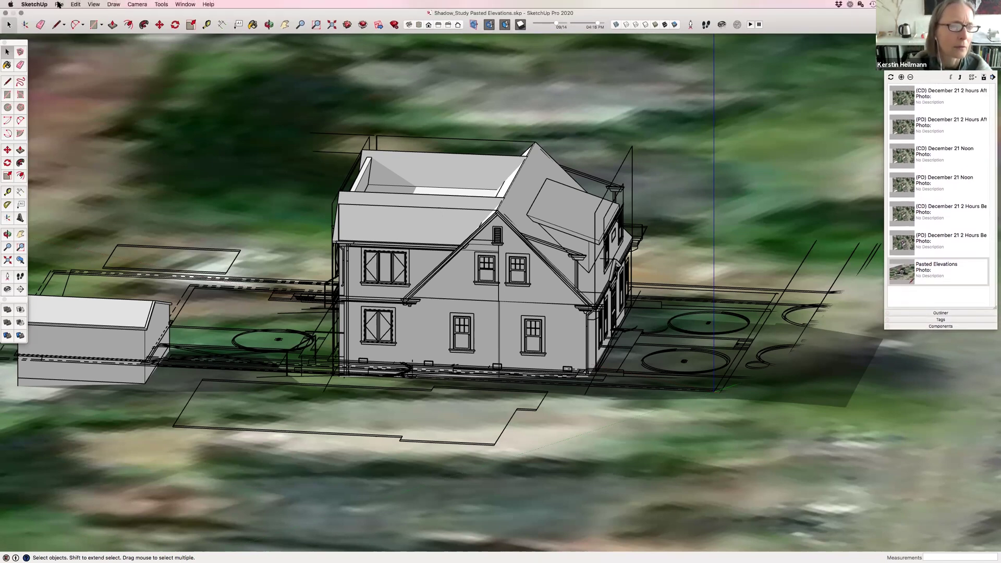
pyautogui.click(164, 4)
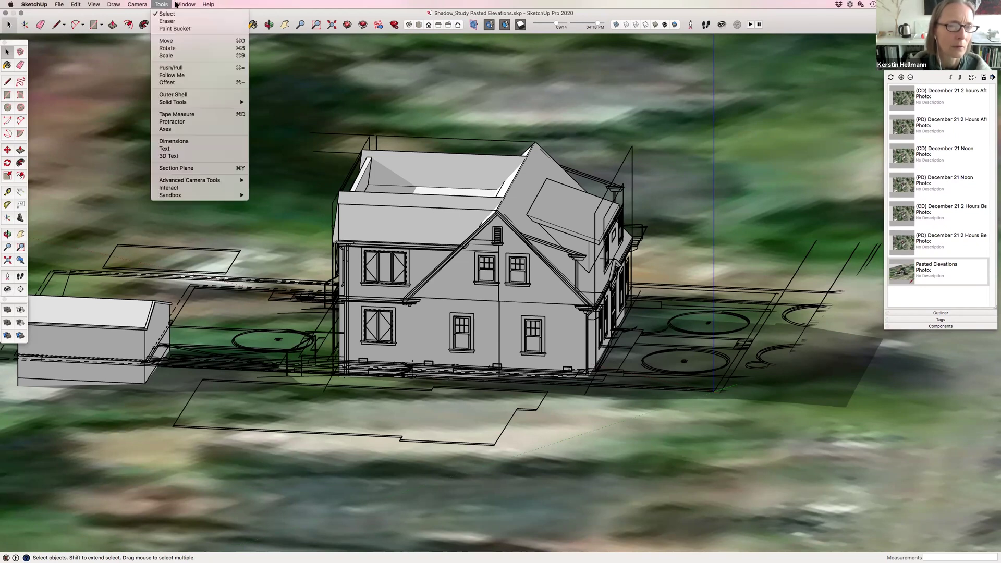
pyautogui.moveTo(178, 4)
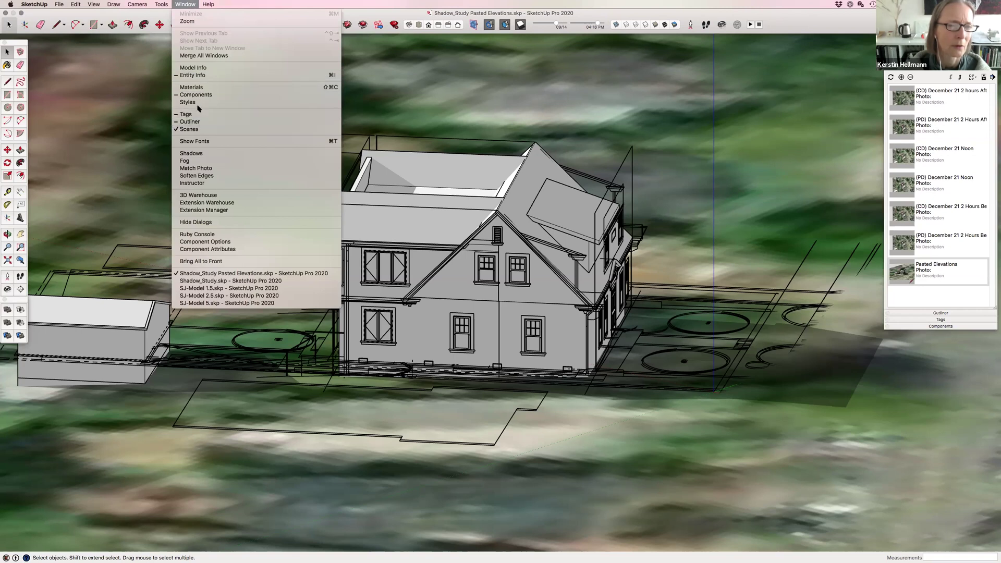
pyautogui.click(195, 152)
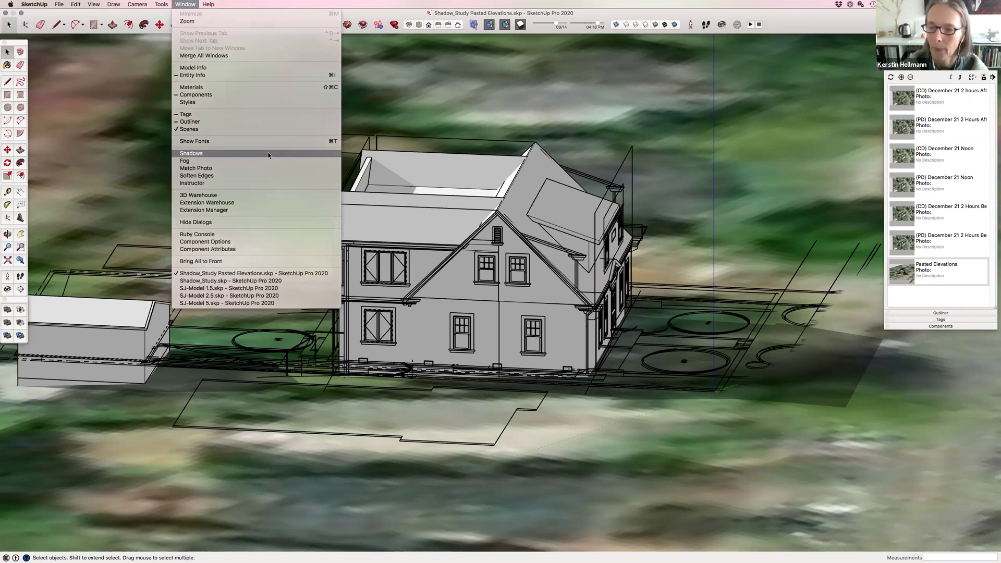
pyautogui.moveTo(882, 217); pyautogui.dragTo(902, 338)
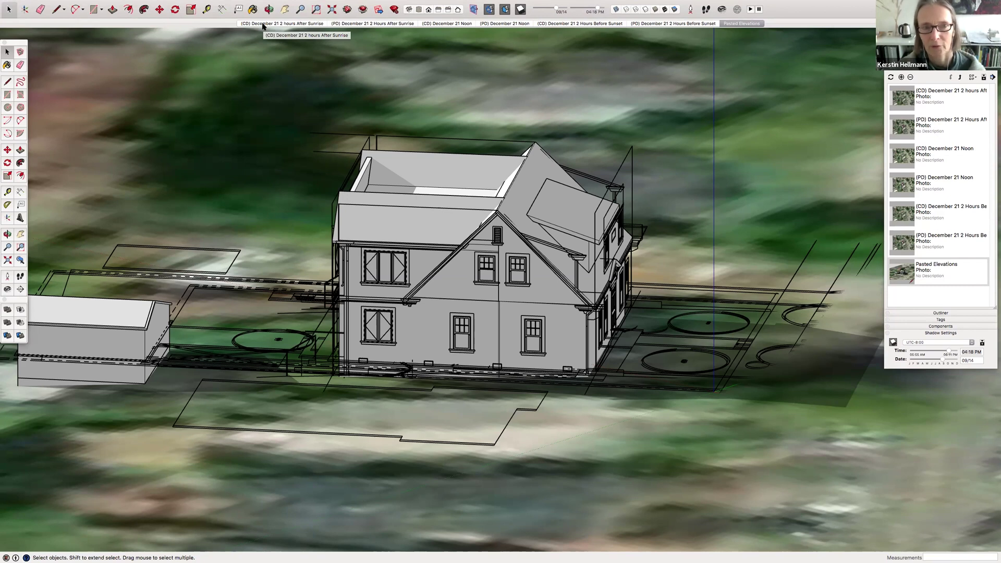
# Recall the scene (CD) December 21 2 hours After Sunrise and inspect its shadow date and time settings
pyautogui.moveTo(3, 4)
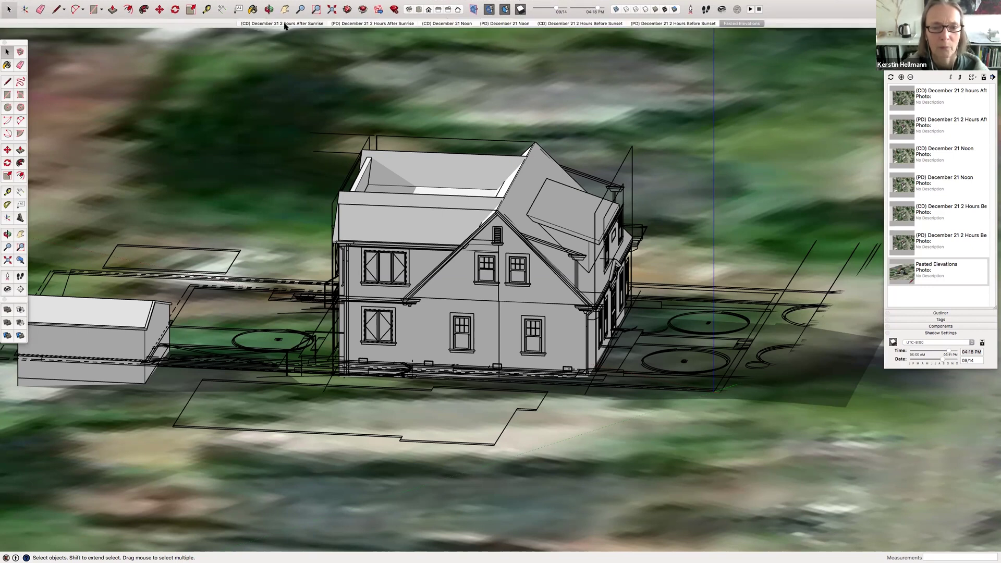
pyautogui.click(284, 24)
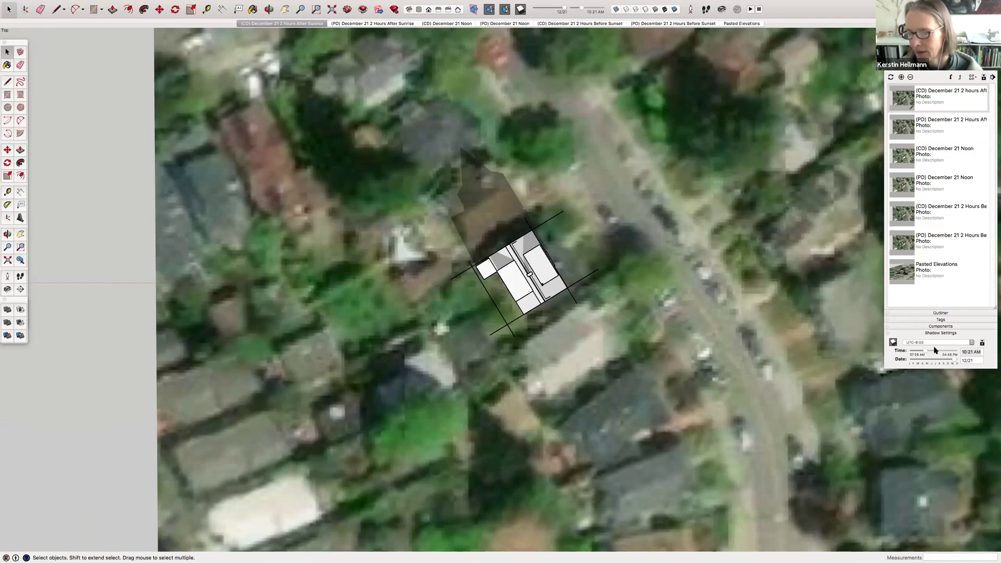
pyautogui.click(971, 362)
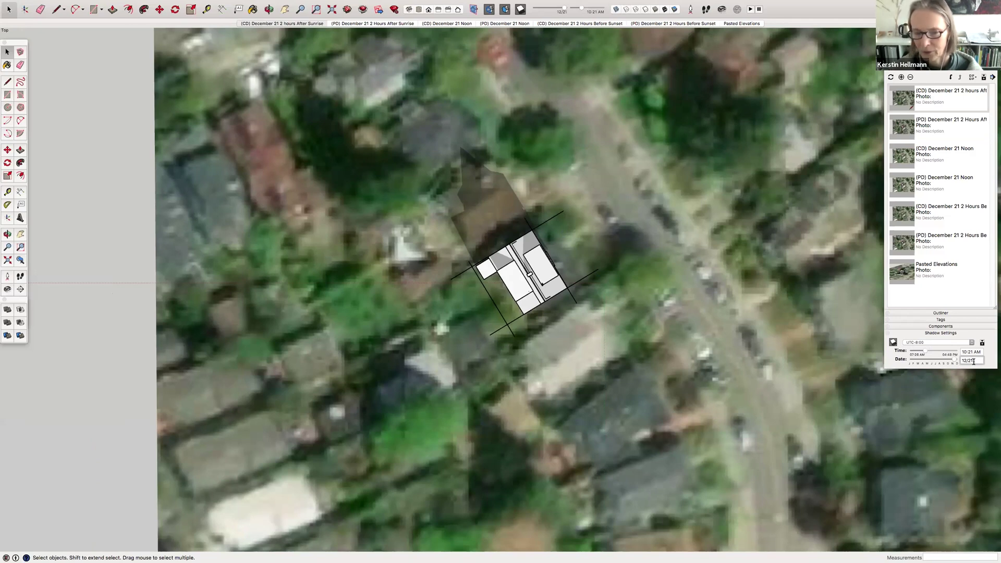
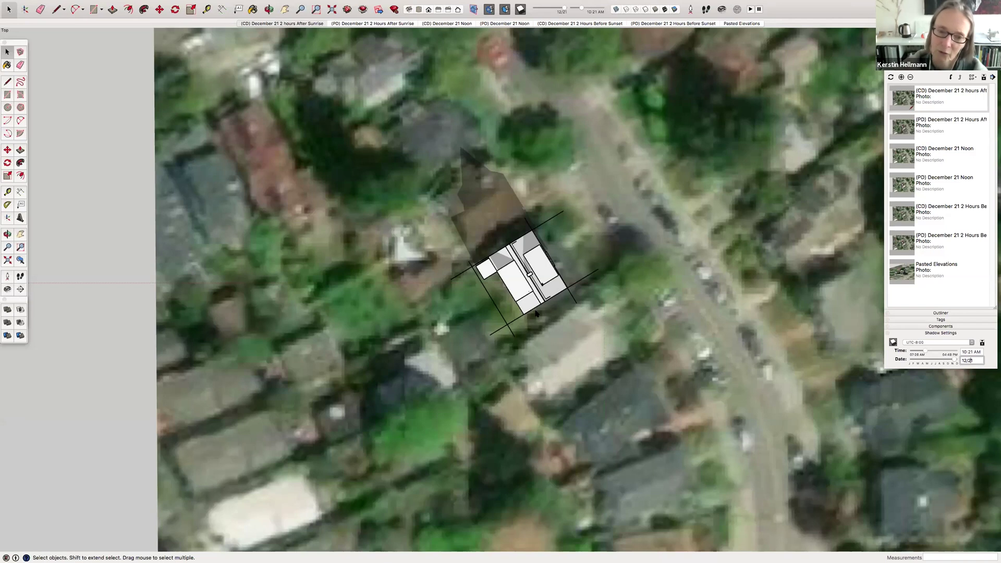
# Show the scene (PD) December 21 2 Hours After Sunrise and view the house massing on the aerial image in 3D
pyautogui.click(372, 24)
pyautogui.press('o')
pyautogui.moveTo(546, 104); pyautogui.dragTo(546, 33)
pyautogui.moveTo(545, 33); pyautogui.dragTo(542, 314, button='middle')
pyautogui.moveTo(524, 409); pyautogui.dragTo(485, 325, button='middle')
pyautogui.moveTo(516, 281); pyautogui.dragTo(535, 249, button='middle')
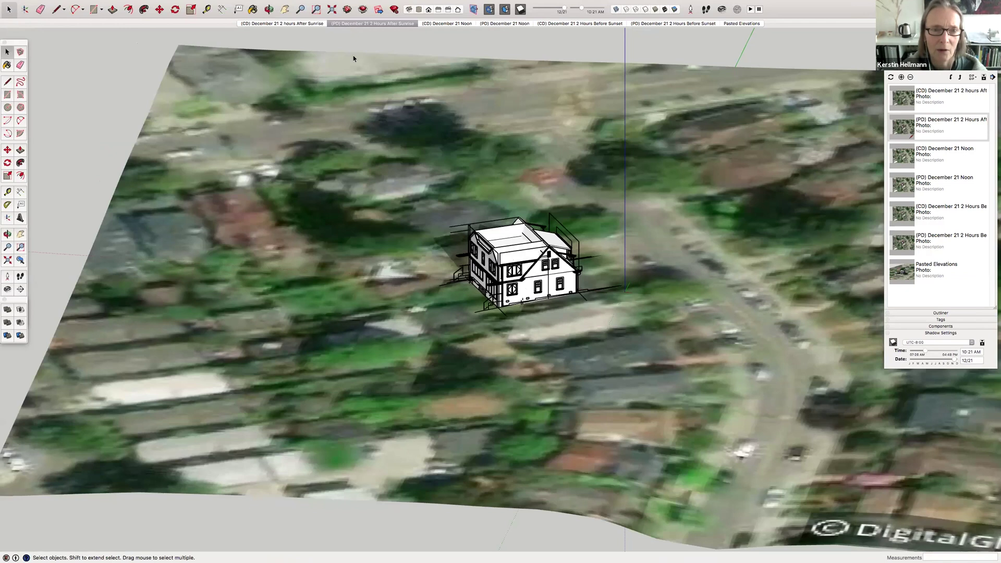
# Compare the (CD) and (PD) December 21 2 Hours After Sunrise scenes by alternating between them, ending on (CD)
pyautogui.click(309, 24)
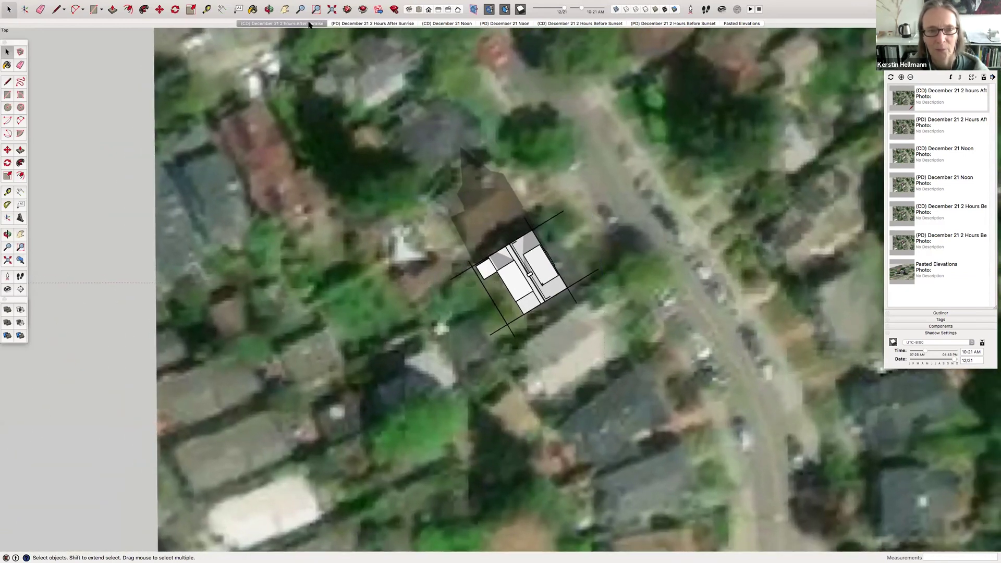
pyautogui.click(351, 24)
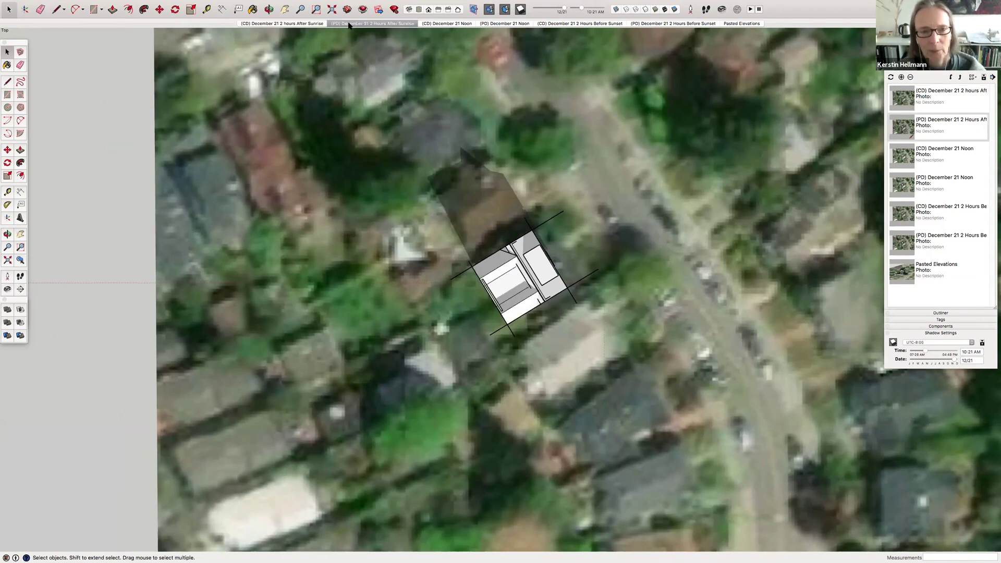
pyautogui.click(301, 25)
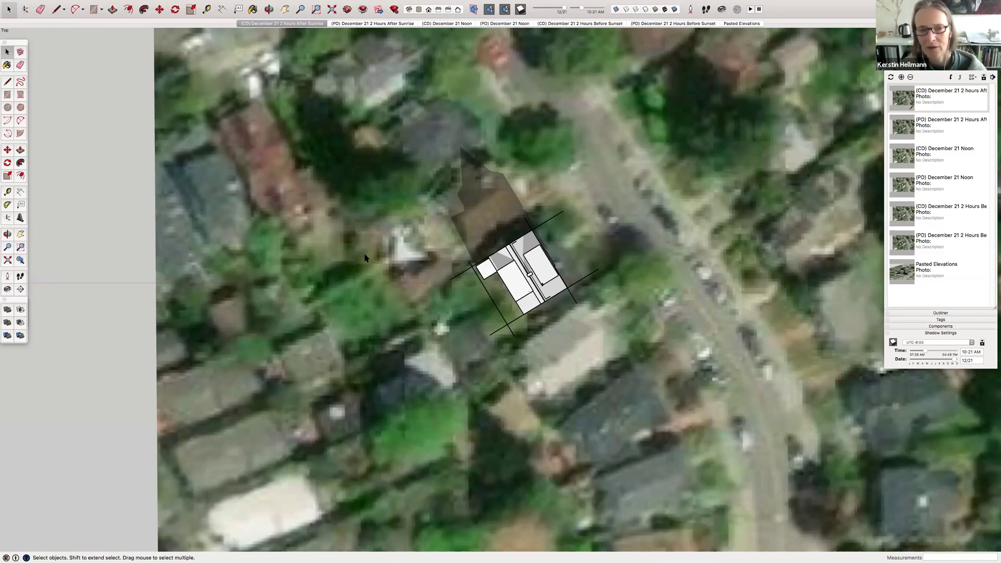
# Add a new scene after (CD) December 21 2 hours After Sunrise, compare both, and make the new one current
pyautogui.rightClick(304, 25)
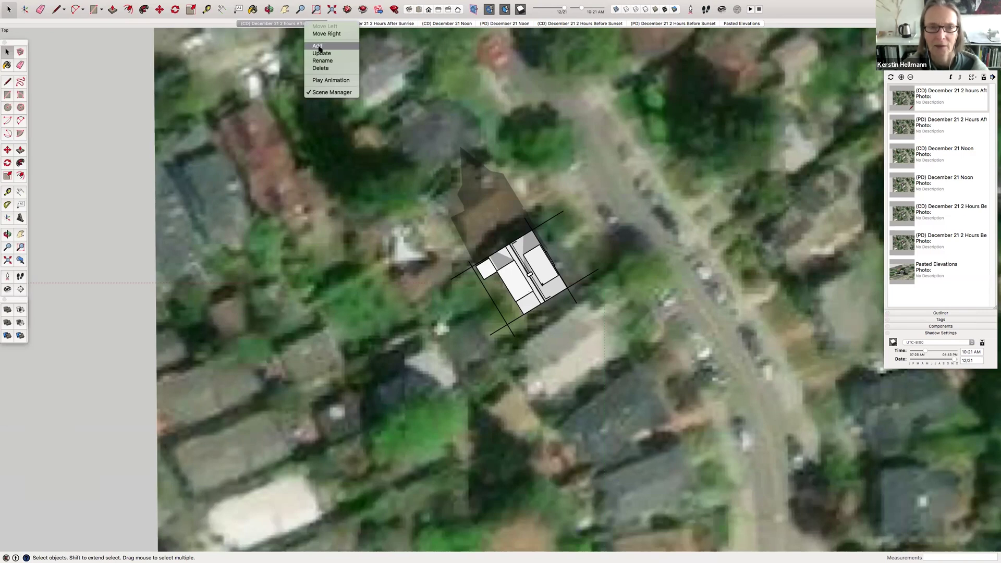
pyautogui.click(318, 46)
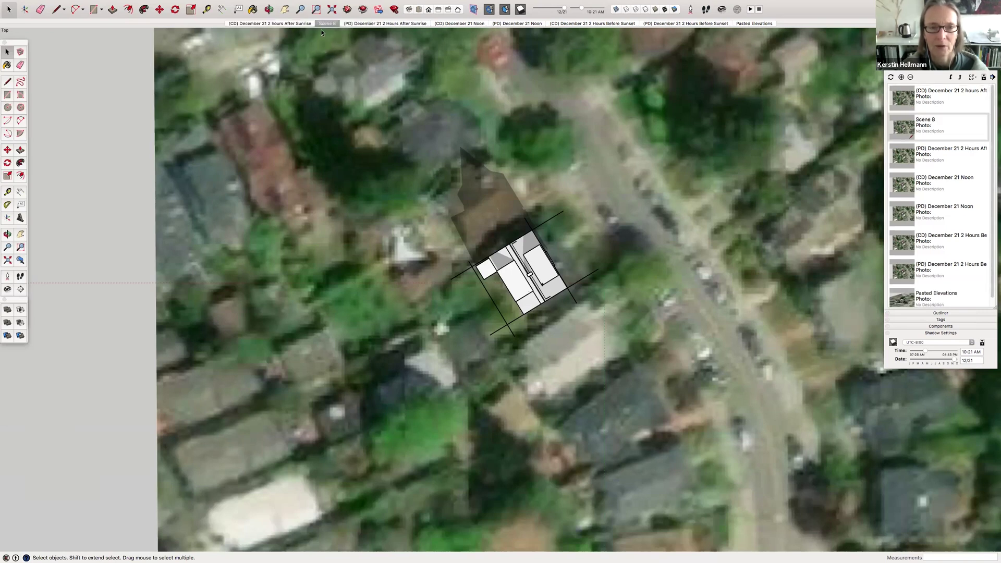
pyautogui.click(303, 24)
pyautogui.click(328, 23)
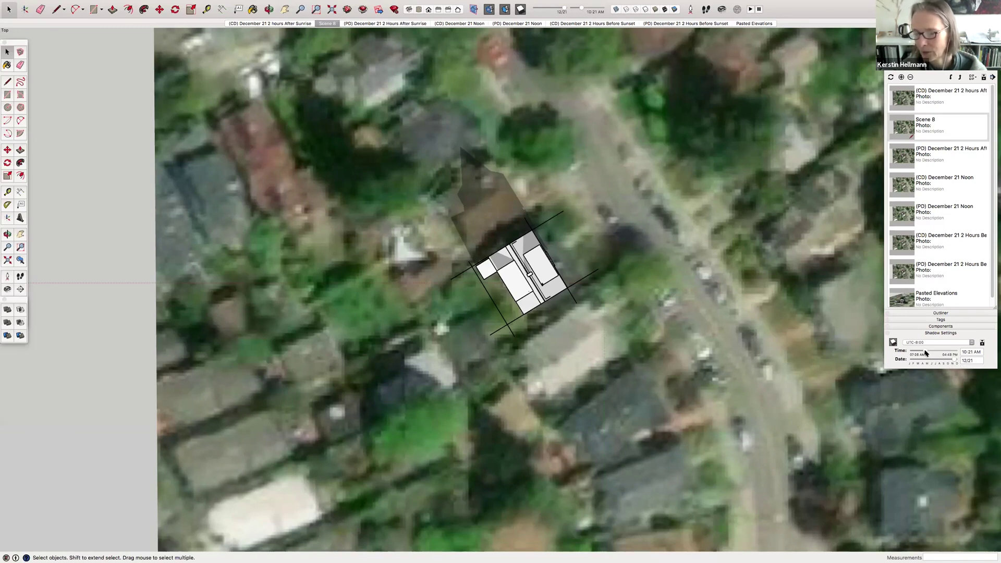
# Set the shadow time for the new scene to 12:00 PM
pyautogui.moveTo(926, 353); pyautogui.dragTo(973, 351)
pyautogui.click(963, 352)
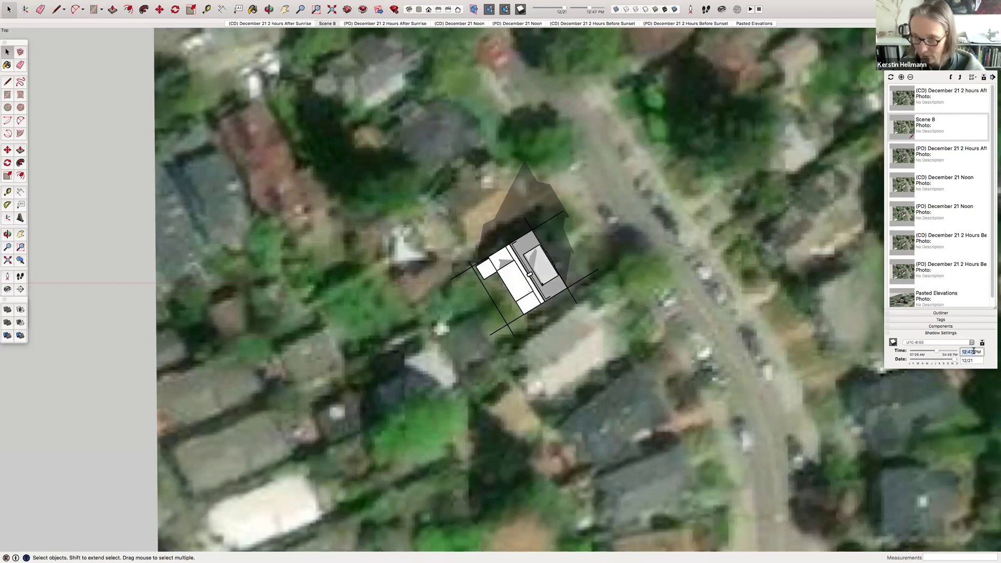
pyautogui.write('1')
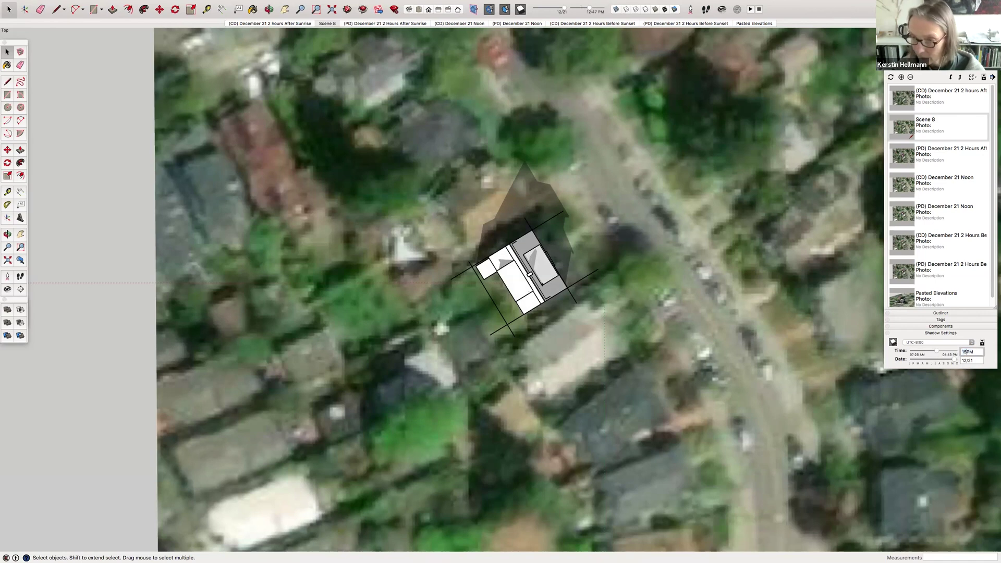
pyautogui.write('5.00')
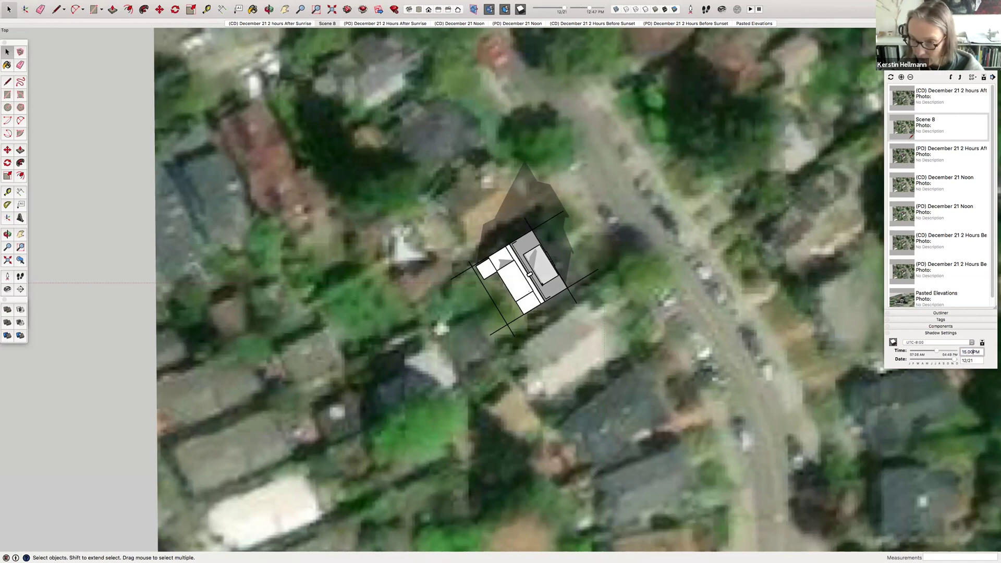
pyautogui.press('BackSpace')
pyautogui.press('BackSpace')
pyautogui.press('BackSpace')
pyautogui.press('BackSpace')
pyautogui.press('BackSpace')
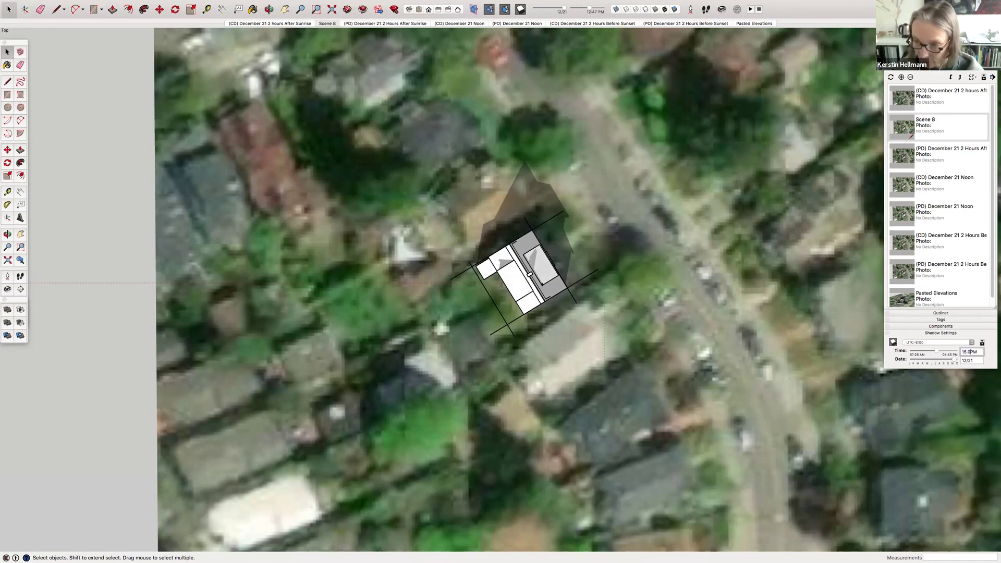
pyautogui.write('12:00')
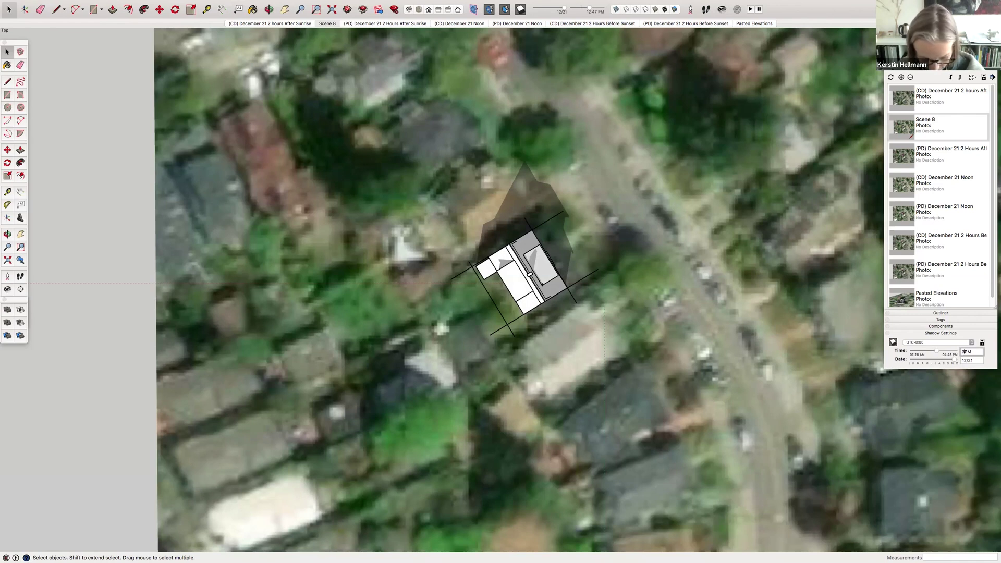
pyautogui.press('Return')
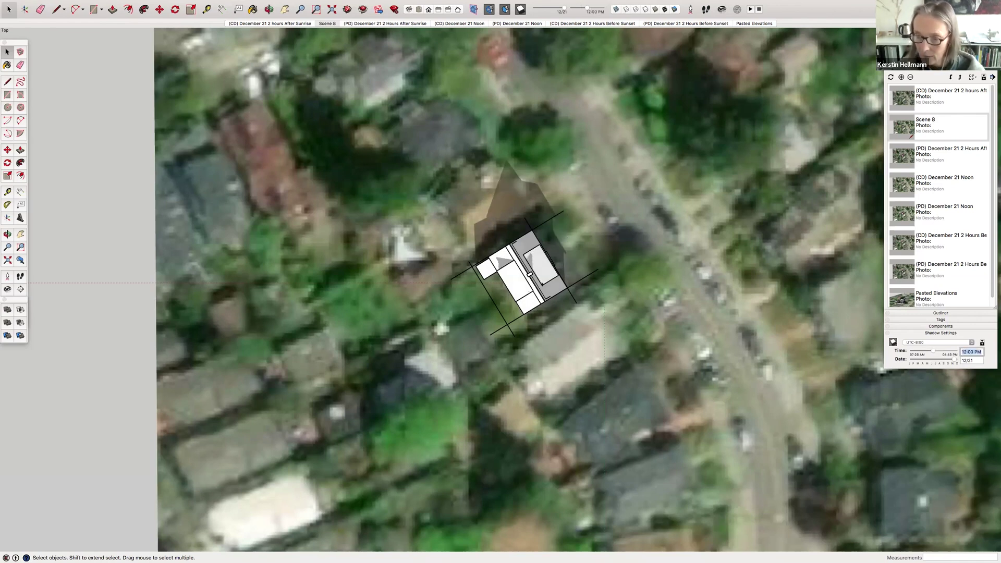
# Set the shadow time for Scene 8 to 3:00 PM
pyautogui.click(964, 353)
pyautogui.press('BackSpace')
pyautogui.press('BackSpace')
pyautogui.press('BackSpace')
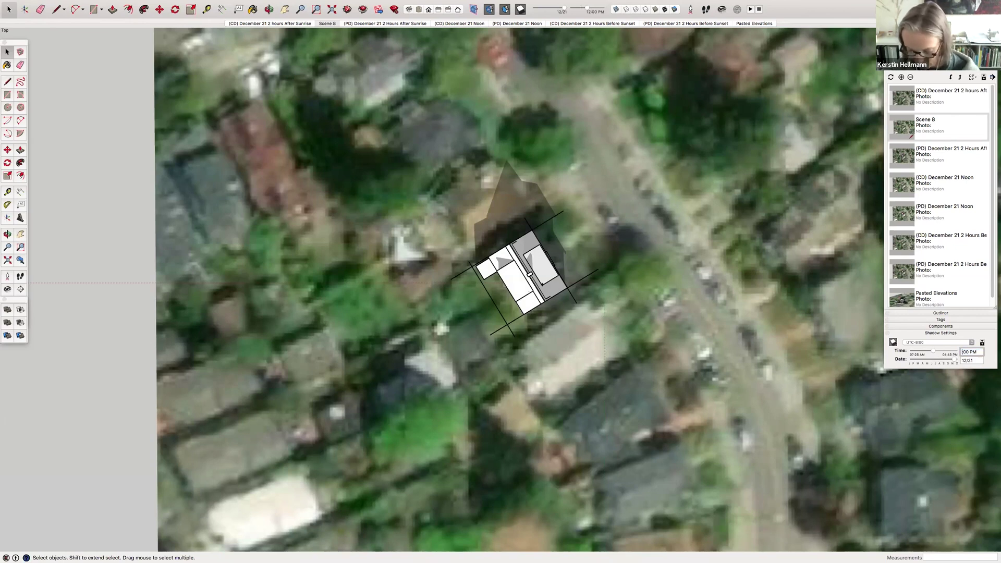
pyautogui.write('3:')
pyautogui.press('Return')
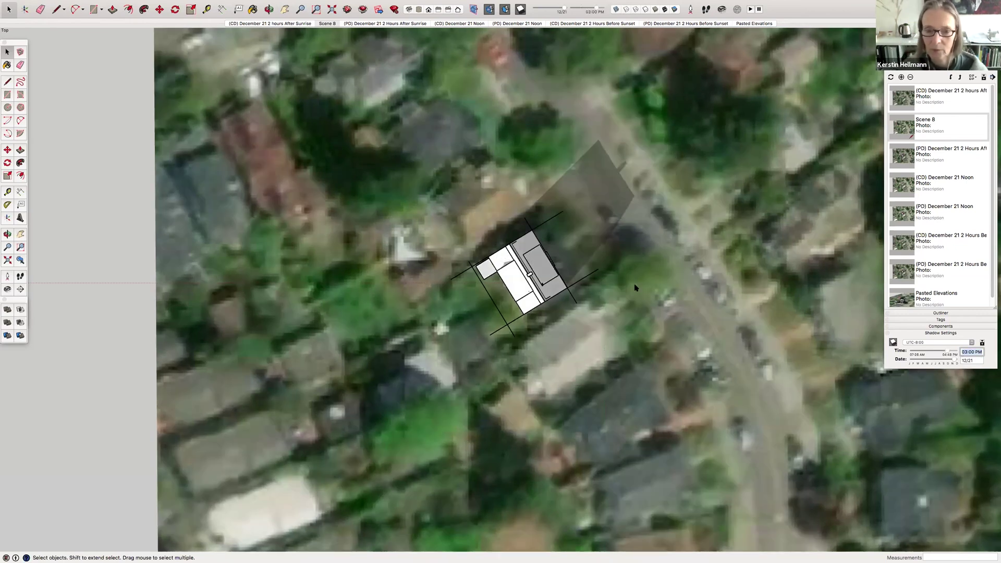
# Update Scene 8 with the current shadow settings and check it against the (CD) December 21 2 hours After Sunrise scene
pyautogui.rightClick(328, 25)
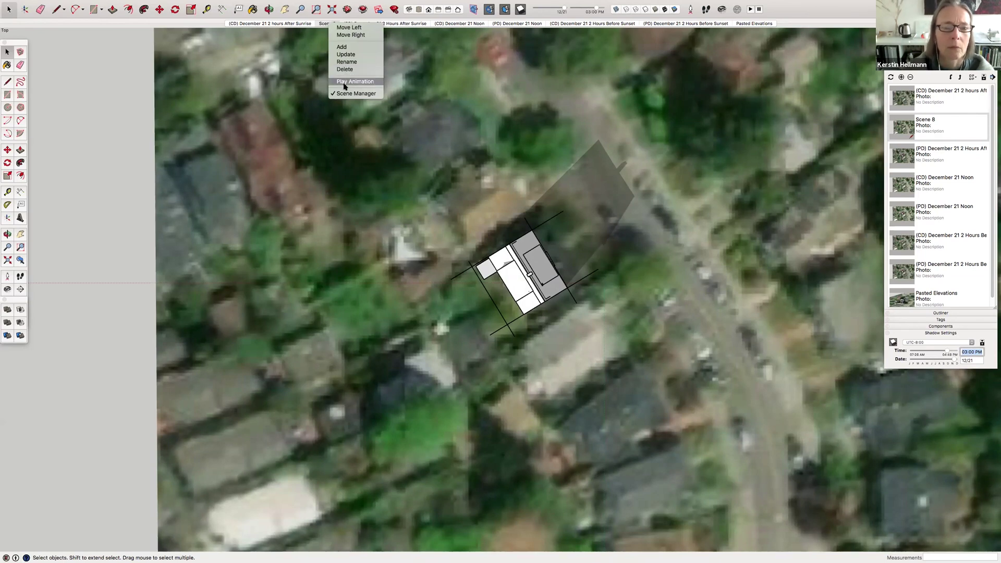
pyautogui.click(346, 55)
pyautogui.press('Return')
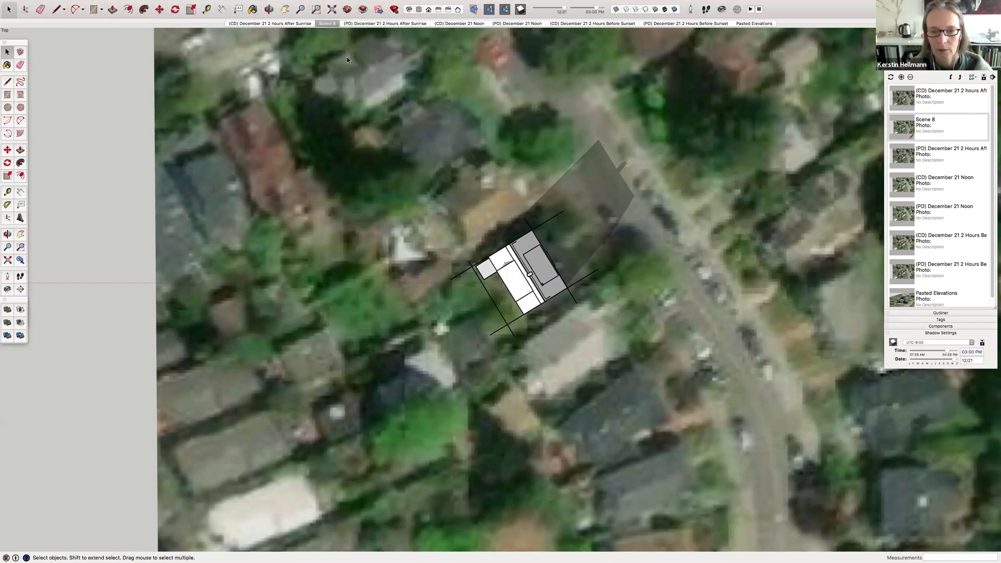
pyautogui.click(260, 24)
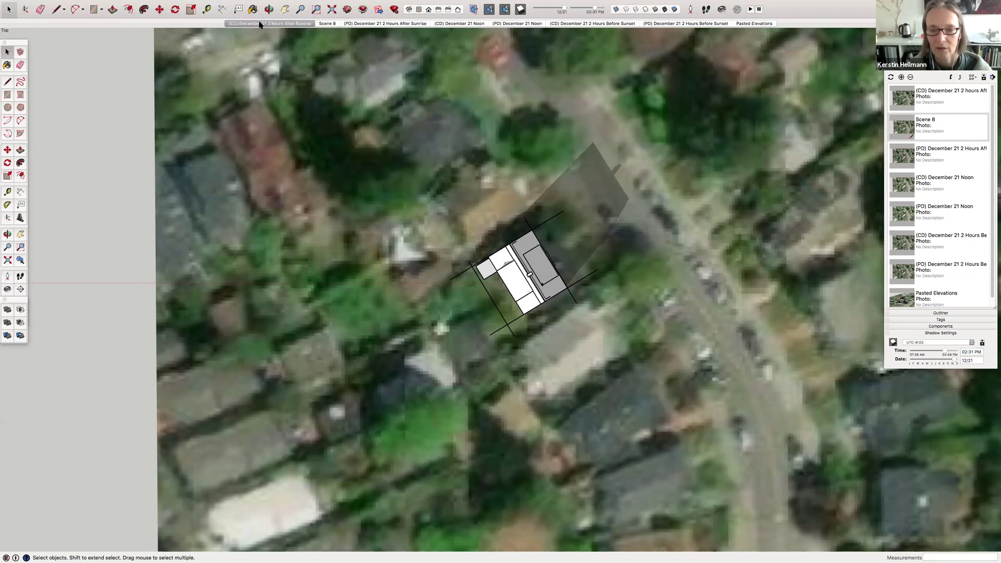
pyautogui.click(327, 23)
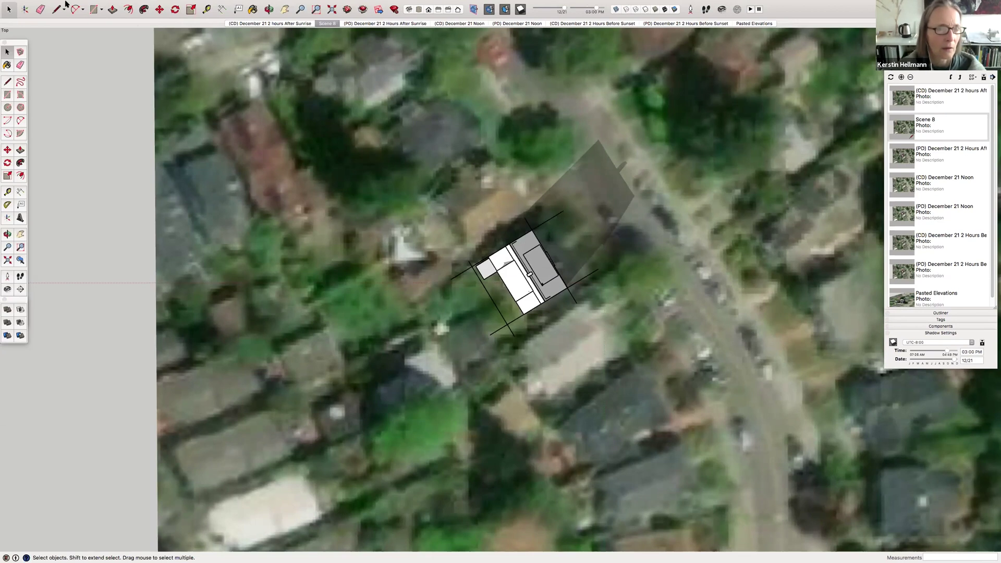
# Switch to the Shadow_Study.skp model and show its April 21 scenes in order, from after sunrise through noon to (PD) 2 Hours Before Sunset
pyautogui.moveTo(41, 11)
pyautogui.click(188, 4)
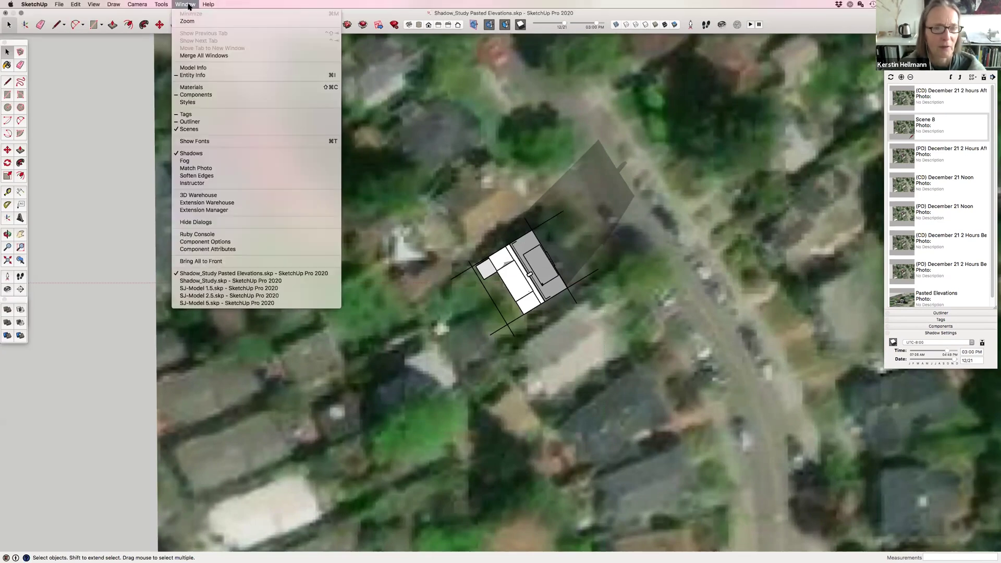
pyautogui.click(227, 281)
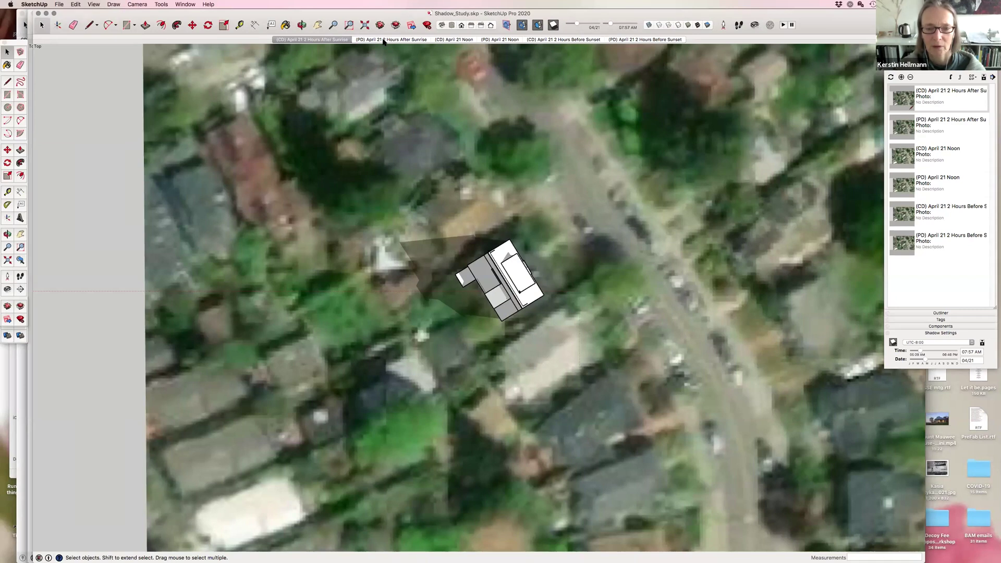
pyautogui.click(384, 39)
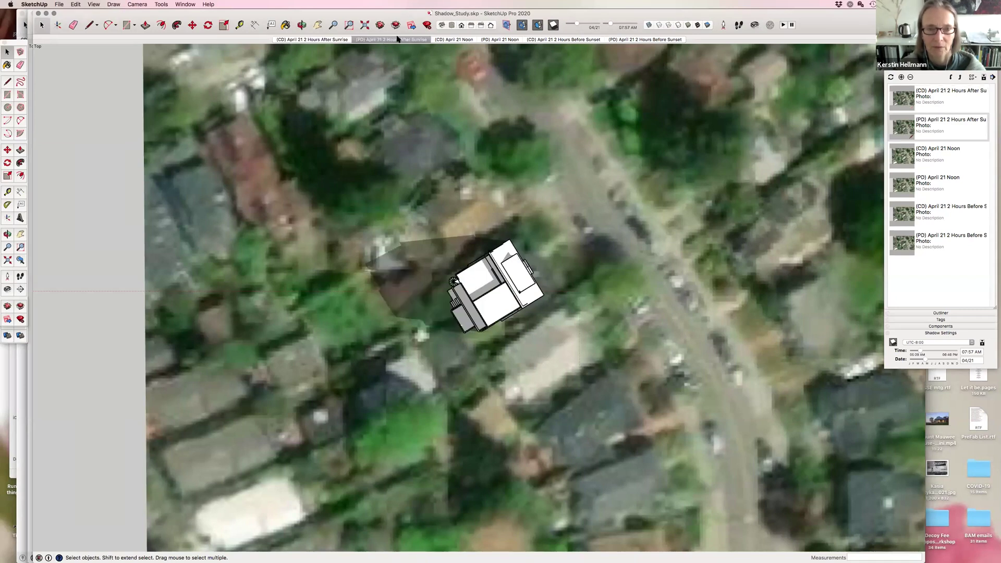
pyautogui.click(452, 40)
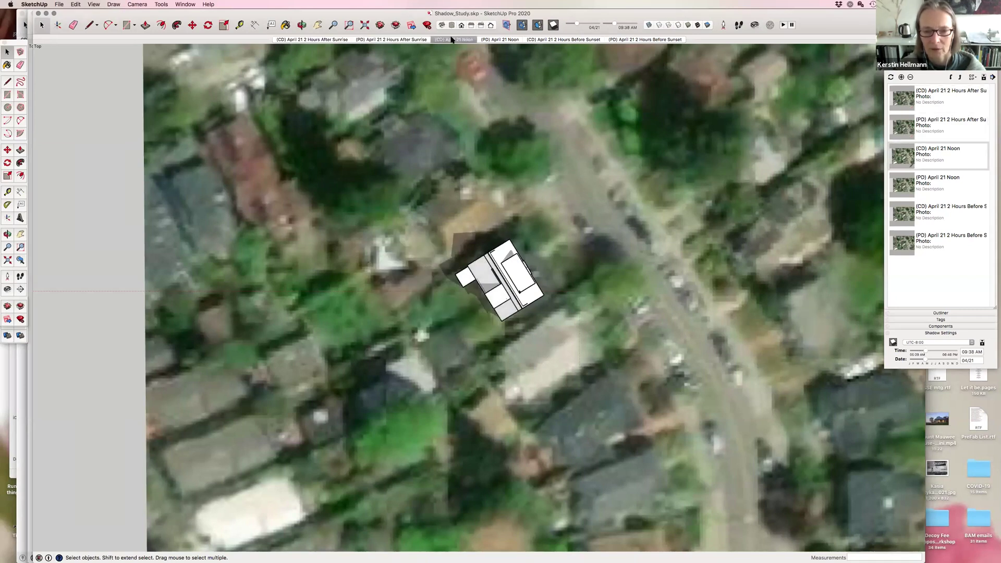
pyautogui.click(491, 40)
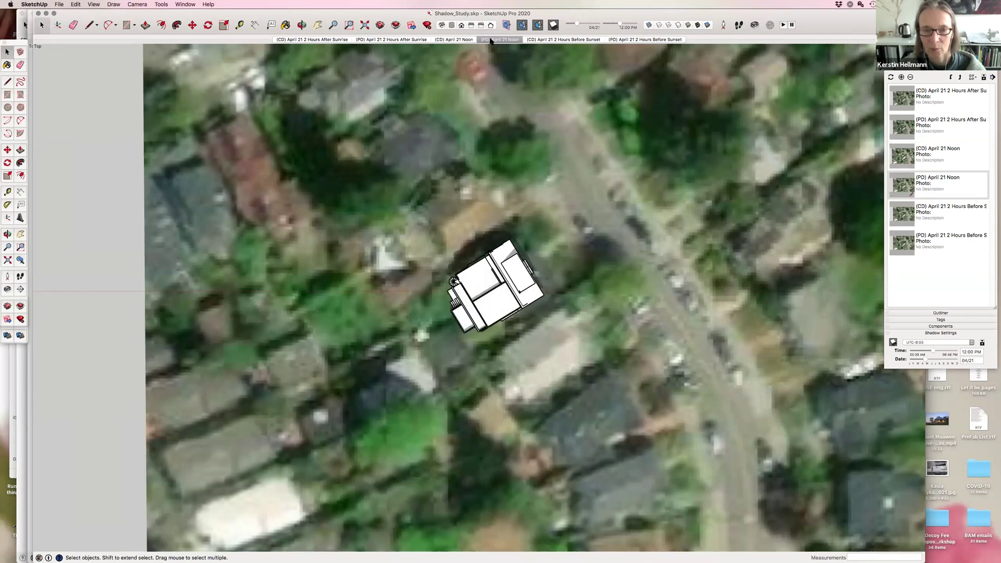
pyautogui.click(552, 40)
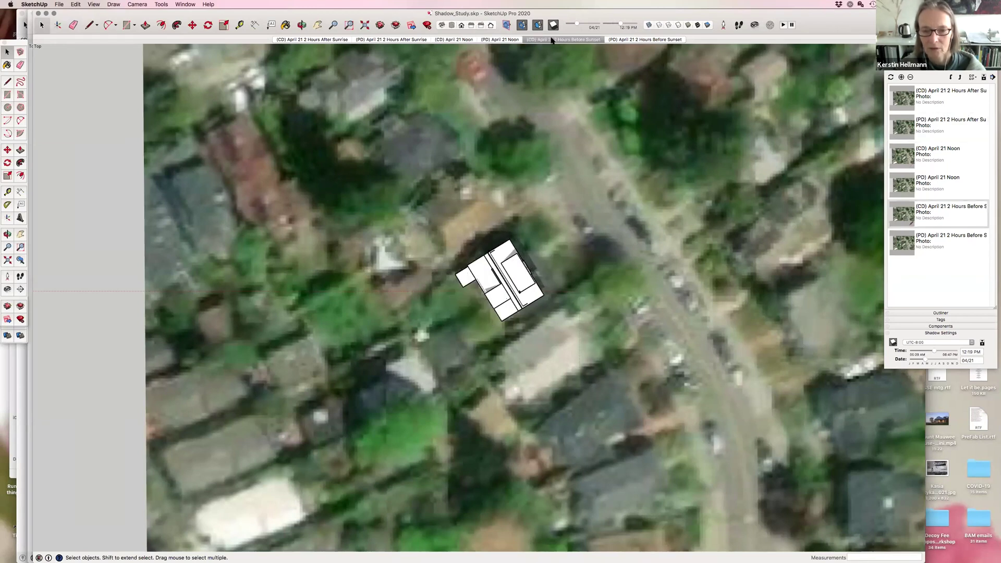
pyautogui.click(633, 40)
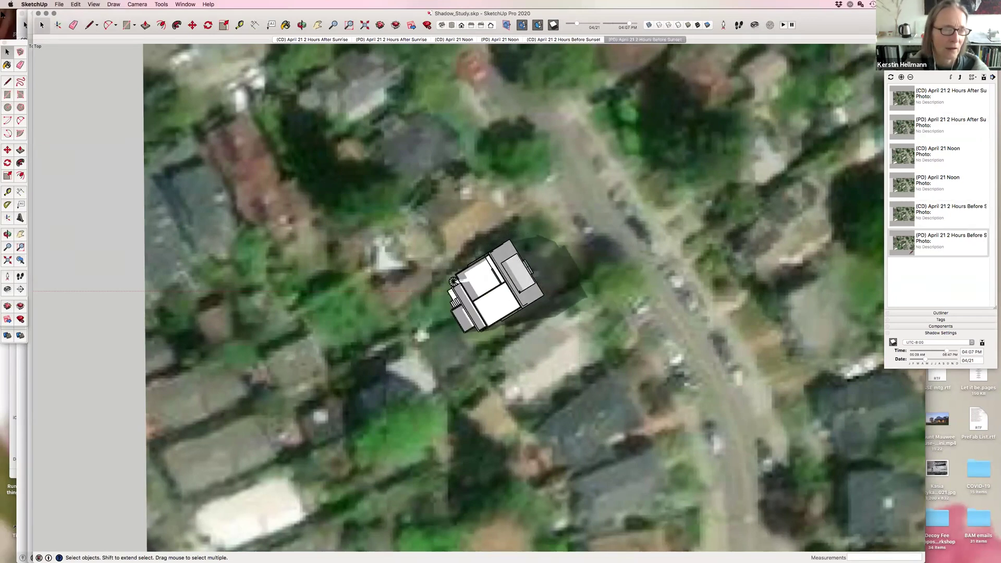
# Switch to Adobe Acrobat Pro to show the plot plan and build area page of the open drawing set PDF
pyautogui.moveTo(1, 31)
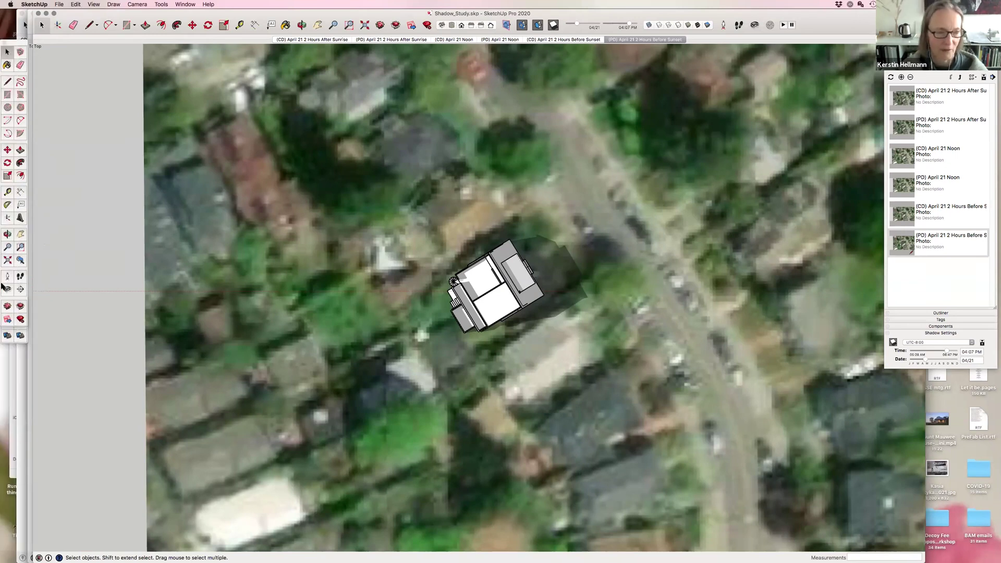
pyautogui.moveTo(2, 264)
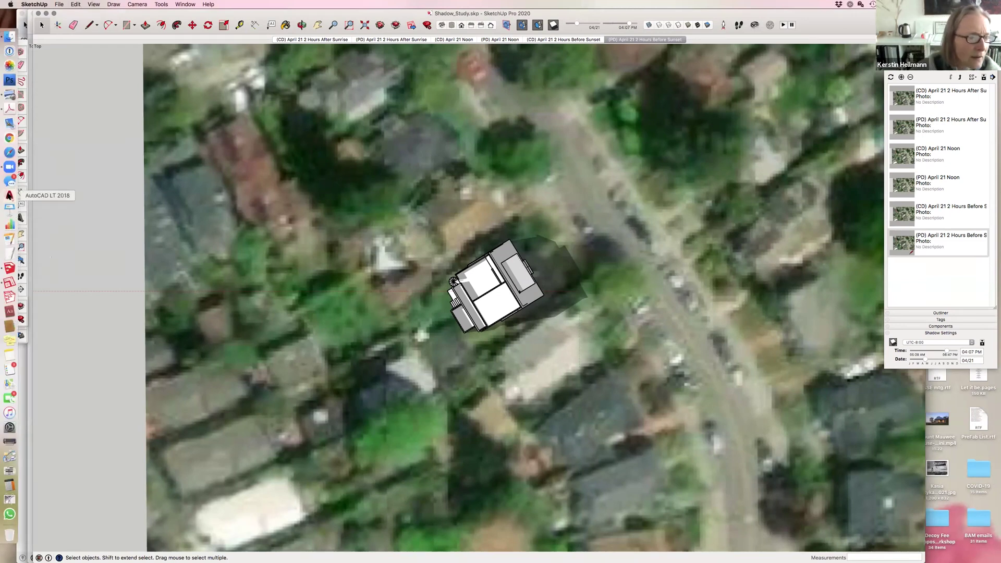
pyautogui.click(10, 109)
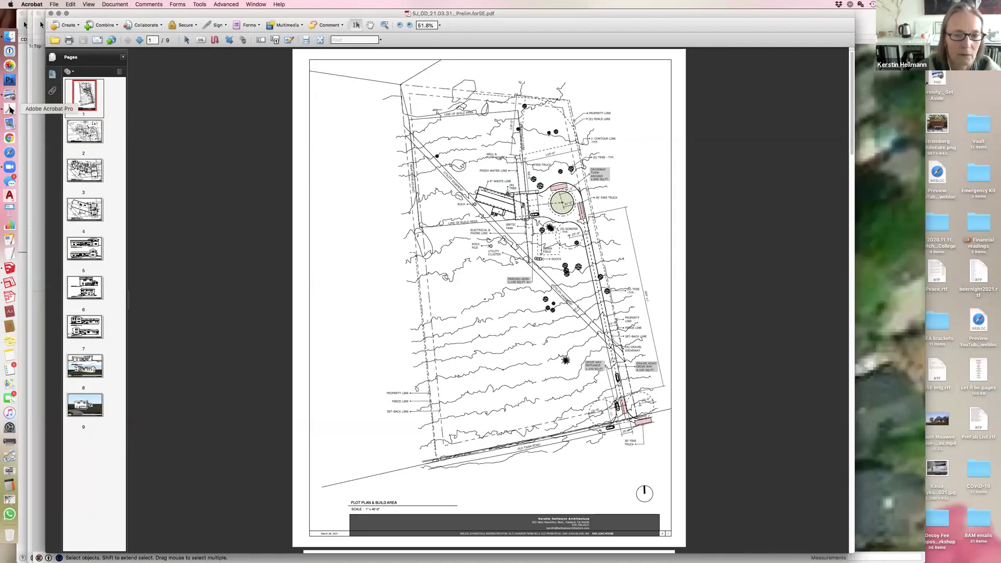
# Bring up Shadow study.pdf in full-screen view to examine the shadow study sheet, and close the document
pyautogui.click(256, 4)
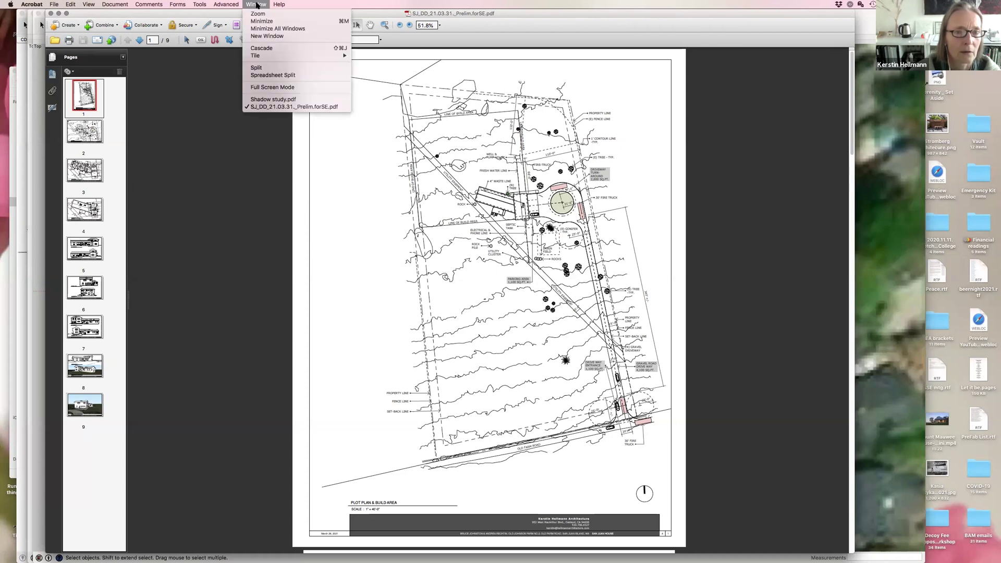
pyautogui.click(273, 99)
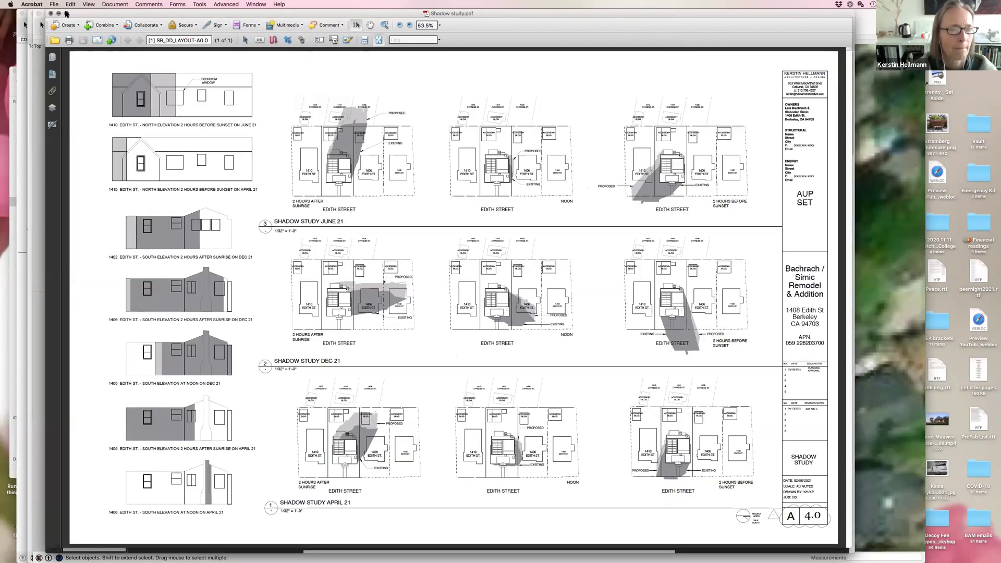
pyautogui.click(67, 13)
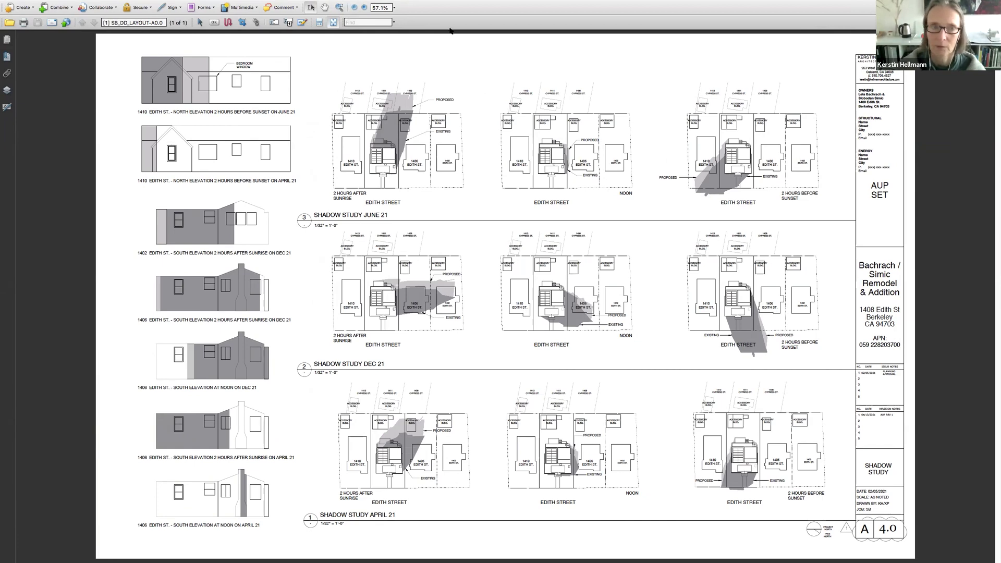
pyautogui.moveTo(12, 1)
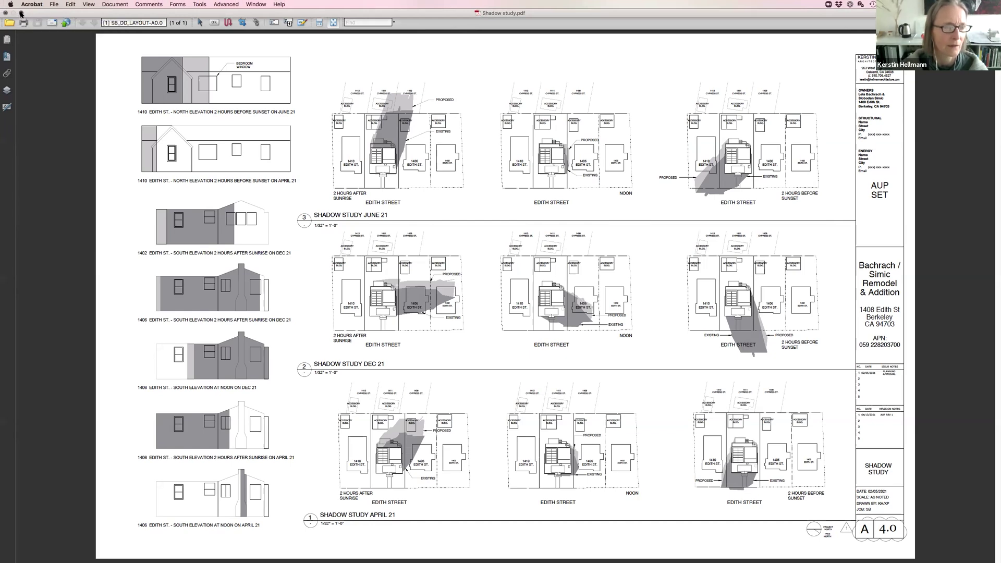
pyautogui.click(21, 13)
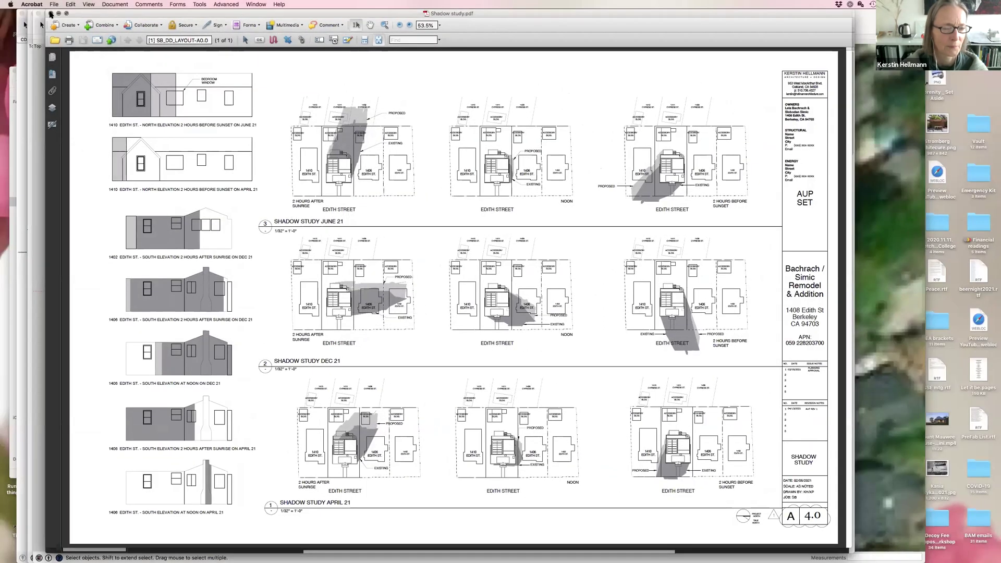
pyautogui.click(50, 14)
# Switch to SketchUp and close Shadow_Study.skp and Shadow_Study Pasted Elevations.skp, saving the changes to the Pasted Elevations file
pyautogui.moveTo(2, 170)
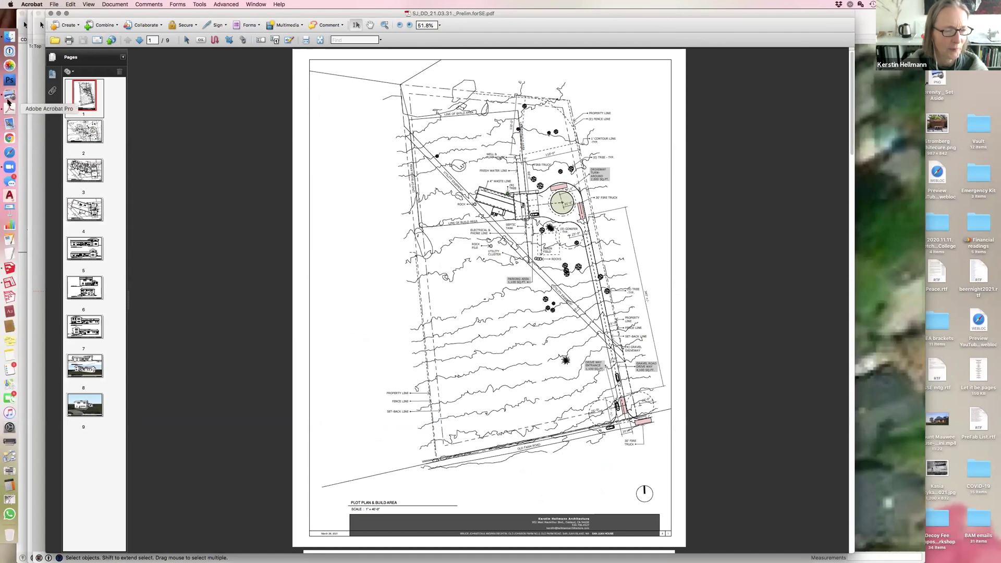
pyautogui.click(10, 268)
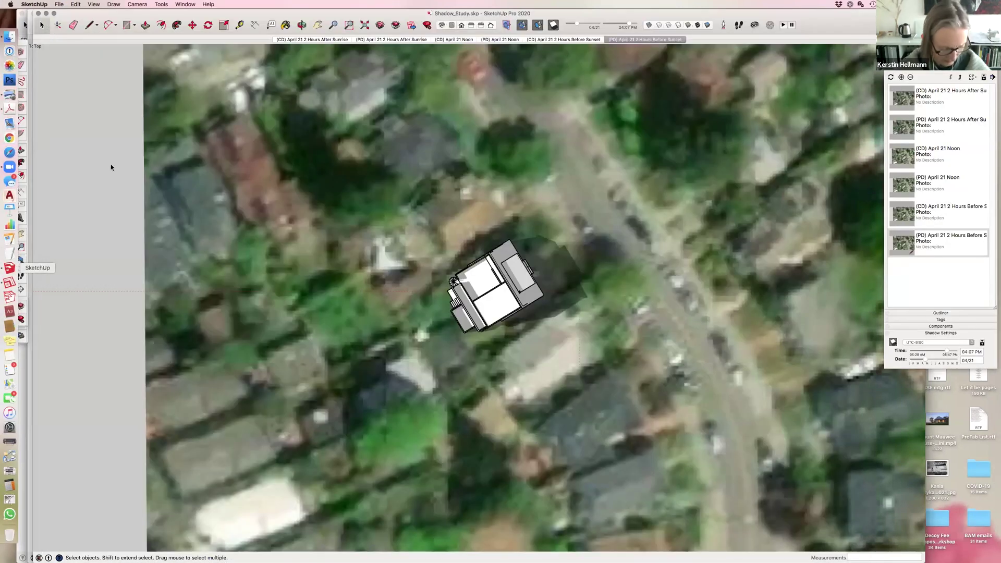
pyautogui.press('super+s')
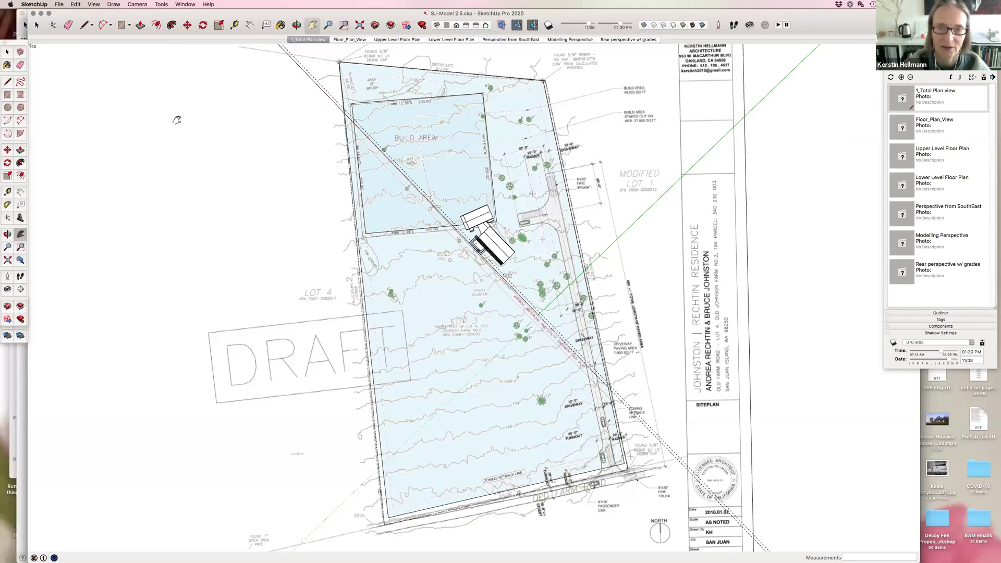
pyautogui.click(186, 4)
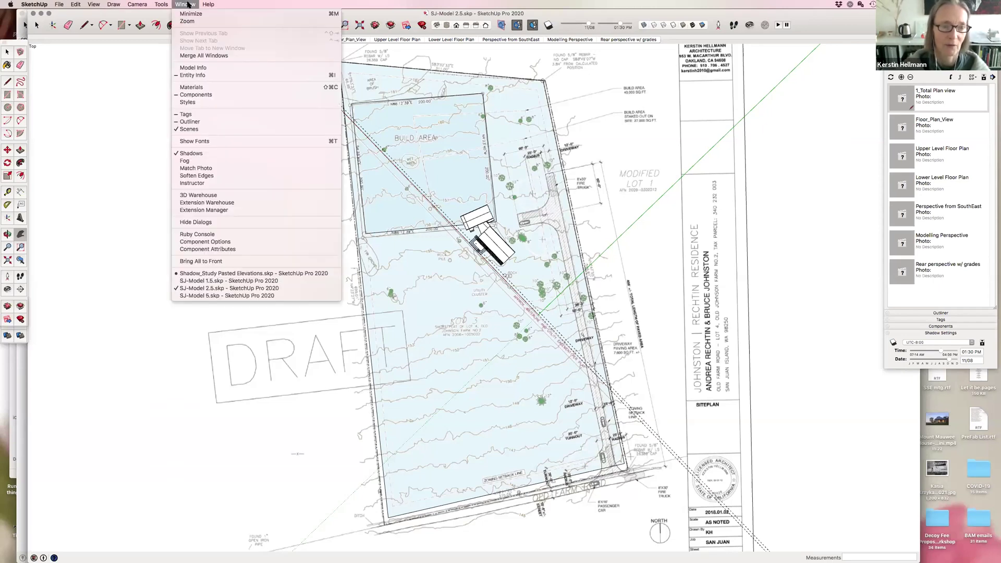
pyautogui.click(215, 274)
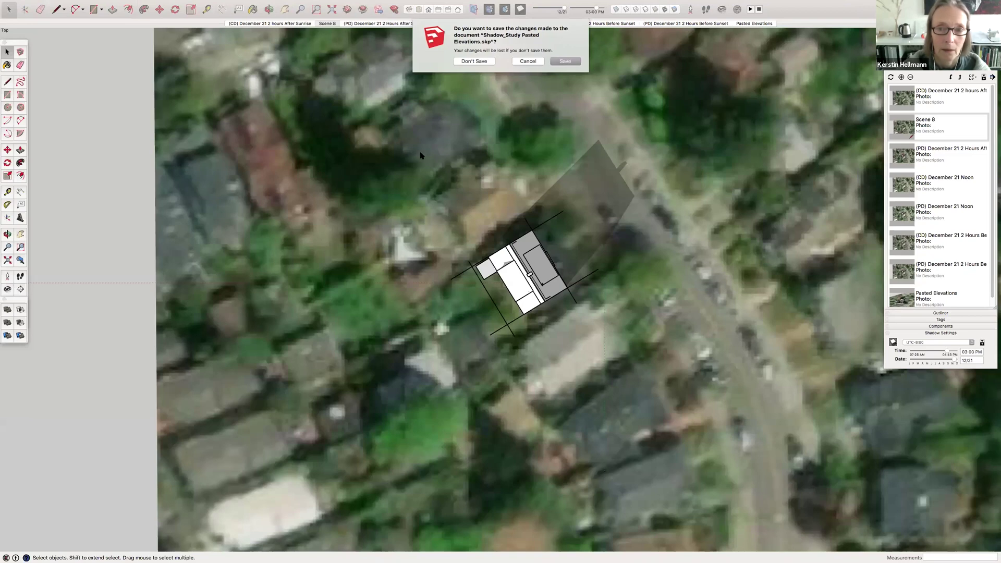
pyautogui.click(555, 64)
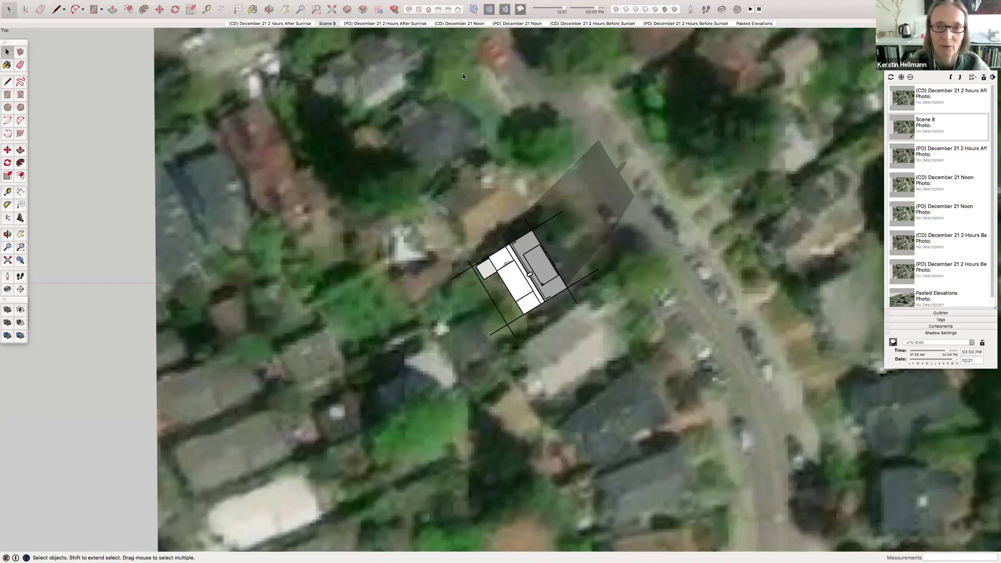
pyautogui.hotkey('ctrl', 'Left')
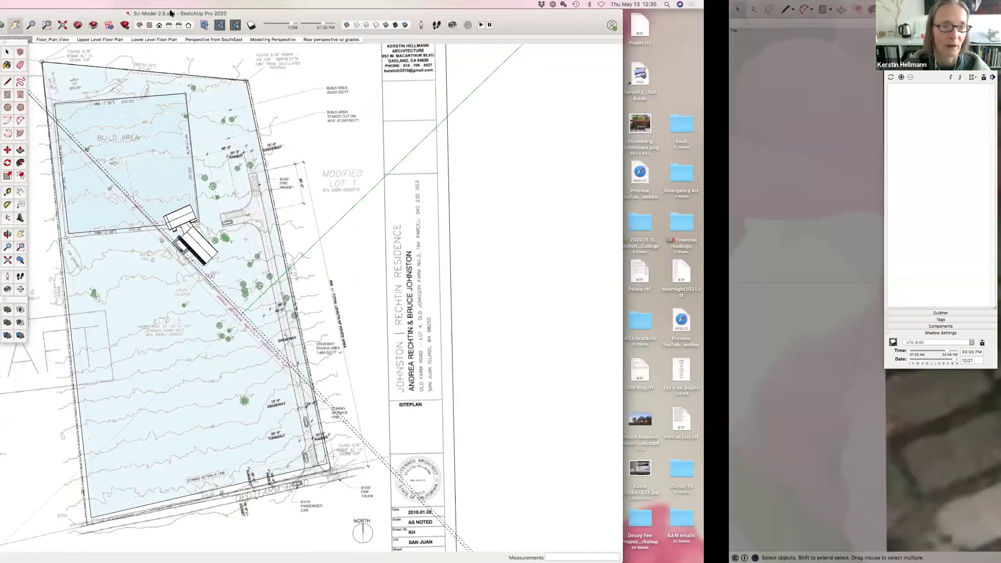
# Switch to the SJ-Model 1.5.skp model and examine the house perspective from a higher angle
pyautogui.click(184, 4)
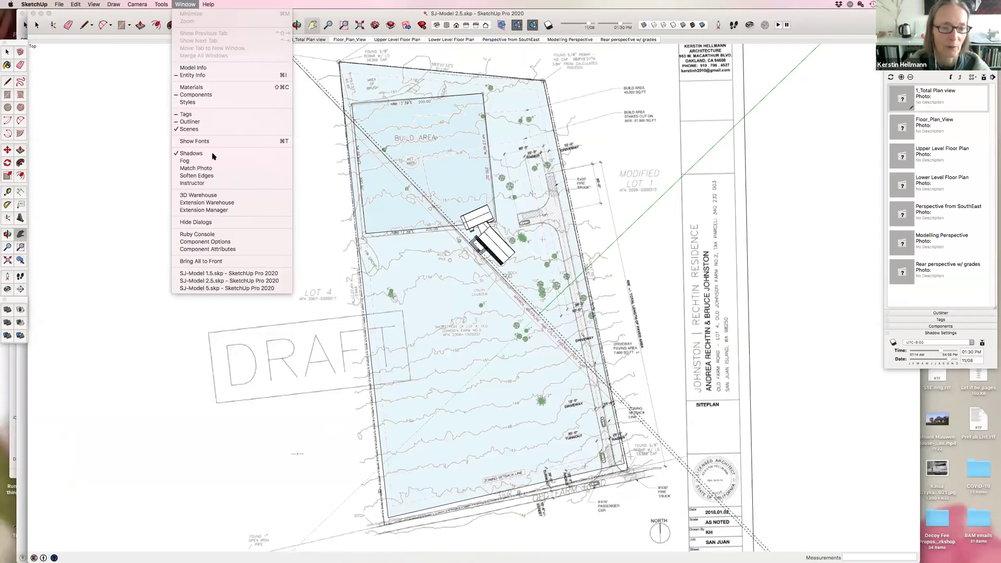
pyautogui.click(213, 273)
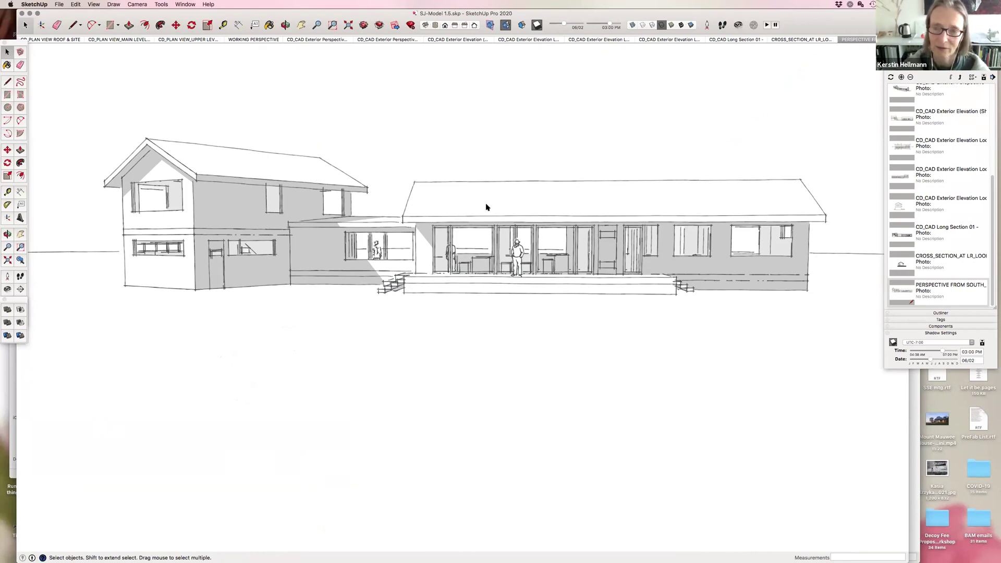
pyautogui.moveTo(486, 207)
pyautogui.mouseDown(button='middle')
pyautogui.moveTo(493, 246)
pyautogui.moveTo(500, 232)
pyautogui.moveTo(484, 360)
pyautogui.mouseUp(button='middle')
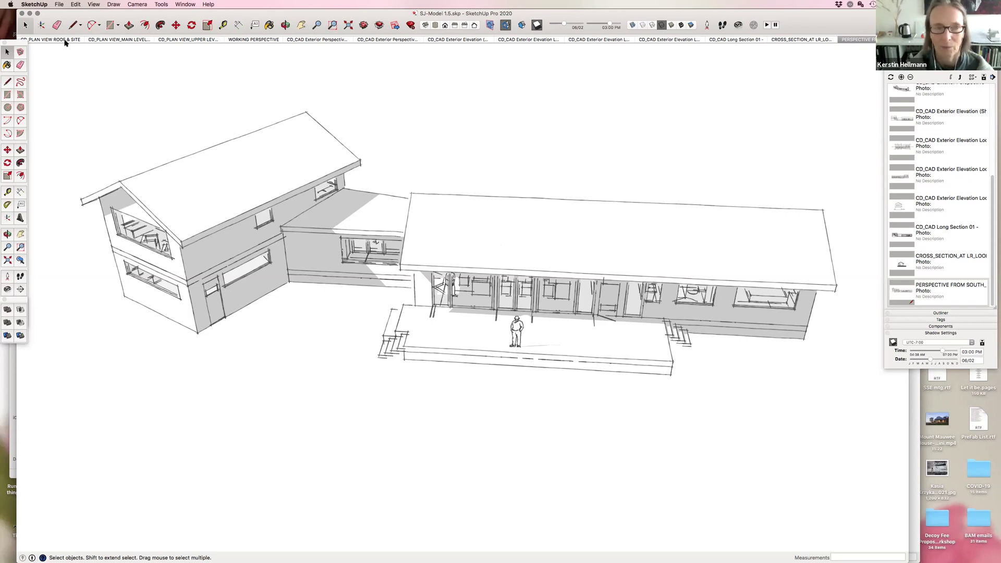
pyautogui.moveTo(62, 13); pyautogui.dragTo(81, 12)
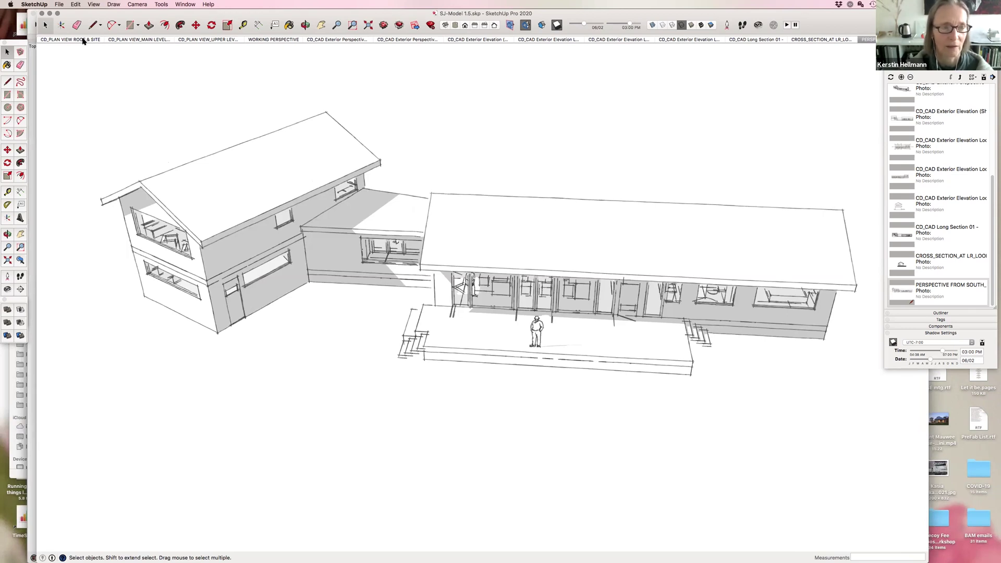
# Show the roof and site plan scene and the main level plan scene, examining the main level cut in 3D
pyautogui.click(71, 40)
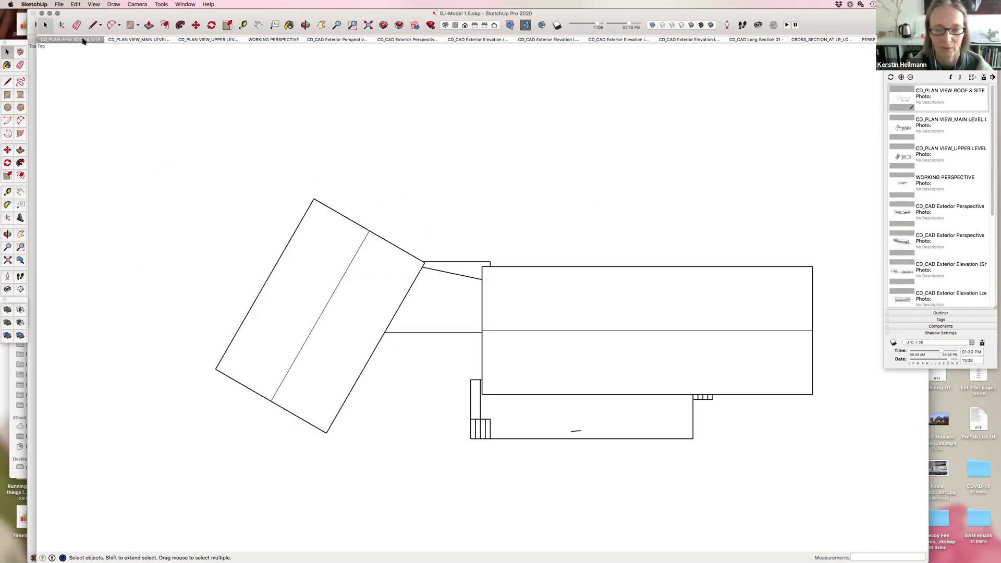
pyautogui.click(134, 40)
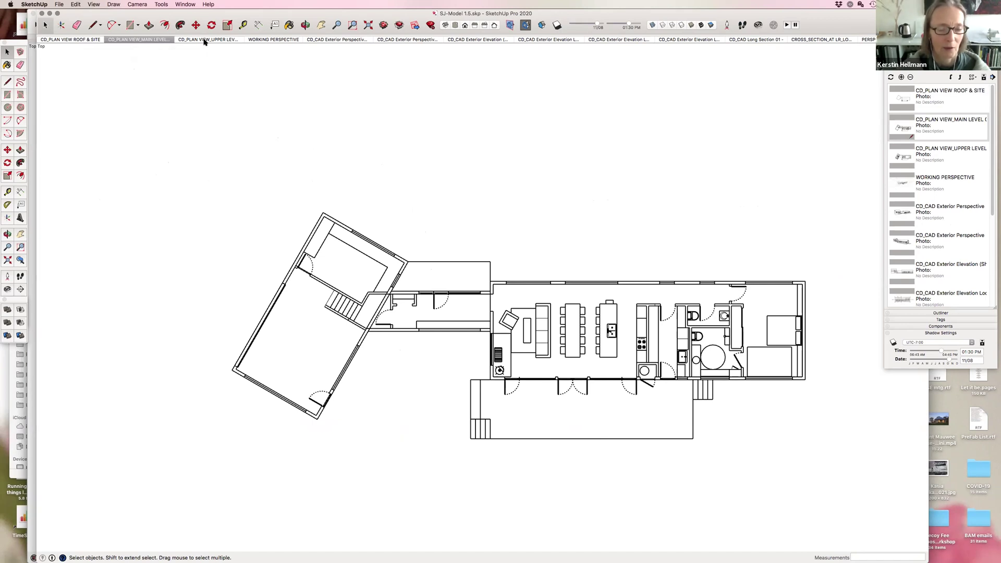
pyautogui.moveTo(411, 359); pyautogui.dragTo(255, 82, button='middle')
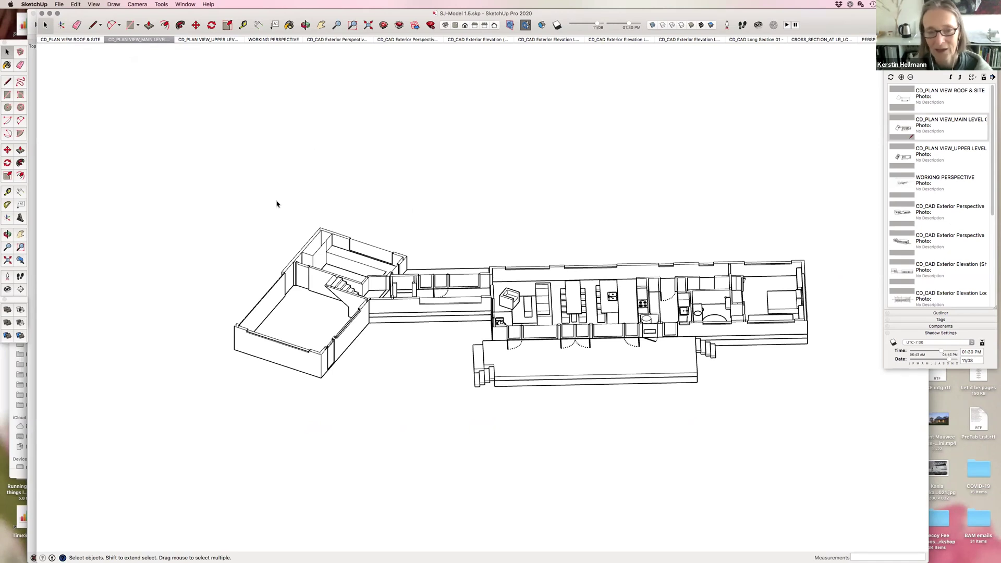
pyautogui.moveTo(427, 361); pyautogui.dragTo(425, 176, button='middle')
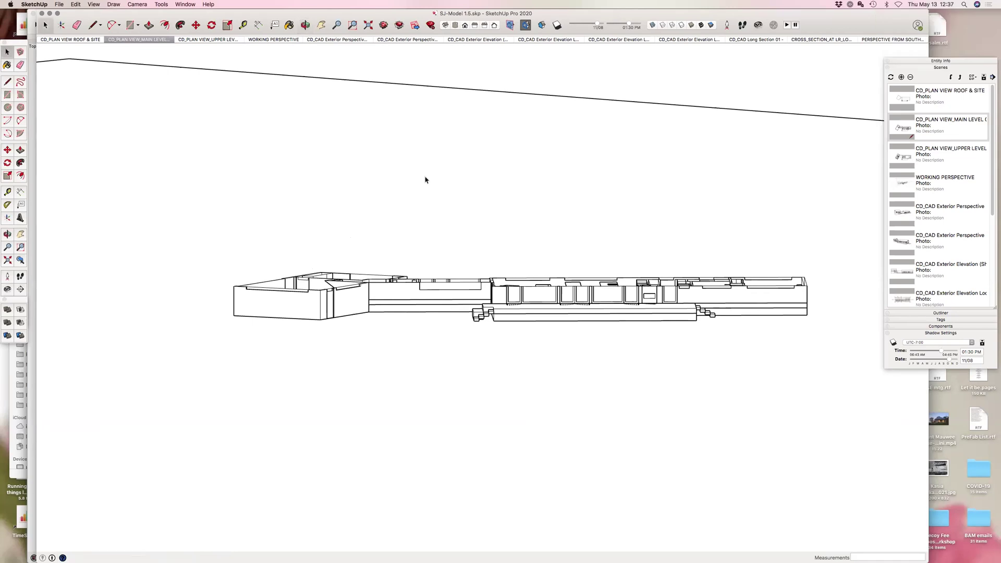
pyautogui.click(141, 40)
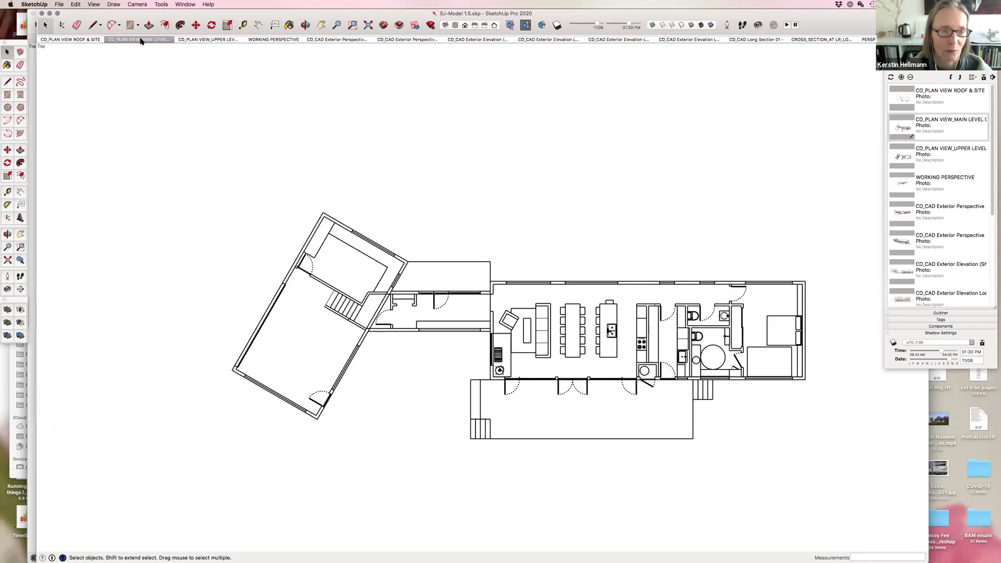
# Show the upper level plan scene and examine its section cut through the two-storey wing in 3D
pyautogui.click(203, 40)
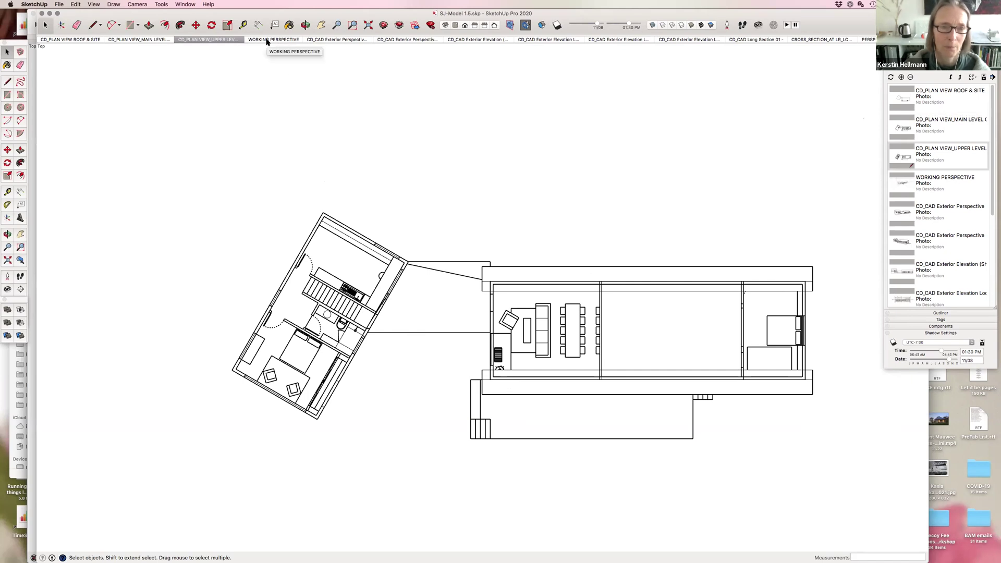
pyautogui.moveTo(359, 328); pyautogui.dragTo(345, 117, button='middle')
pyautogui.moveTo(358, 306); pyautogui.dragTo(254, 41, button='middle')
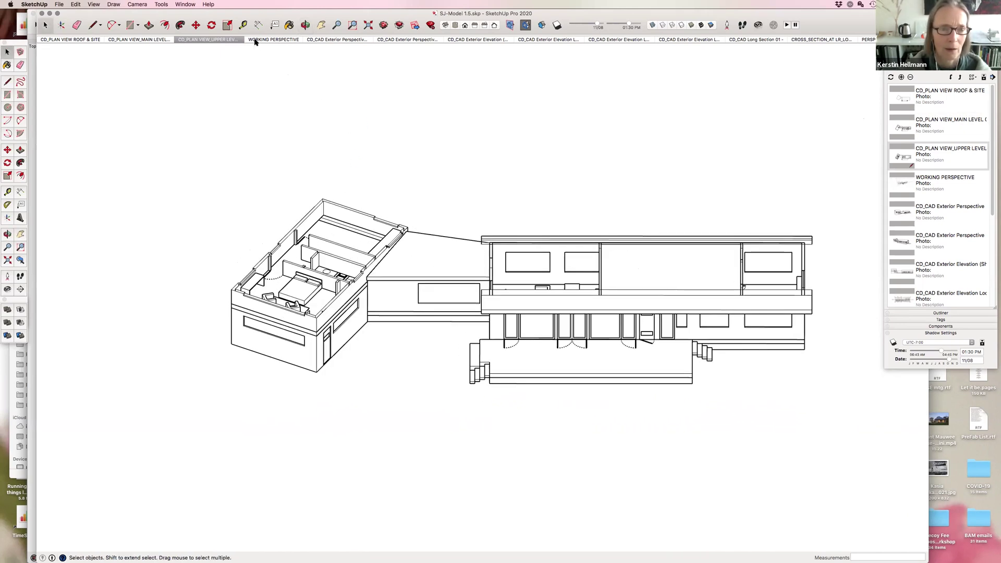
# Show the WORKING PERSPECTIVE scene and examine the house and deck up close on the site plan
pyautogui.click(255, 41)
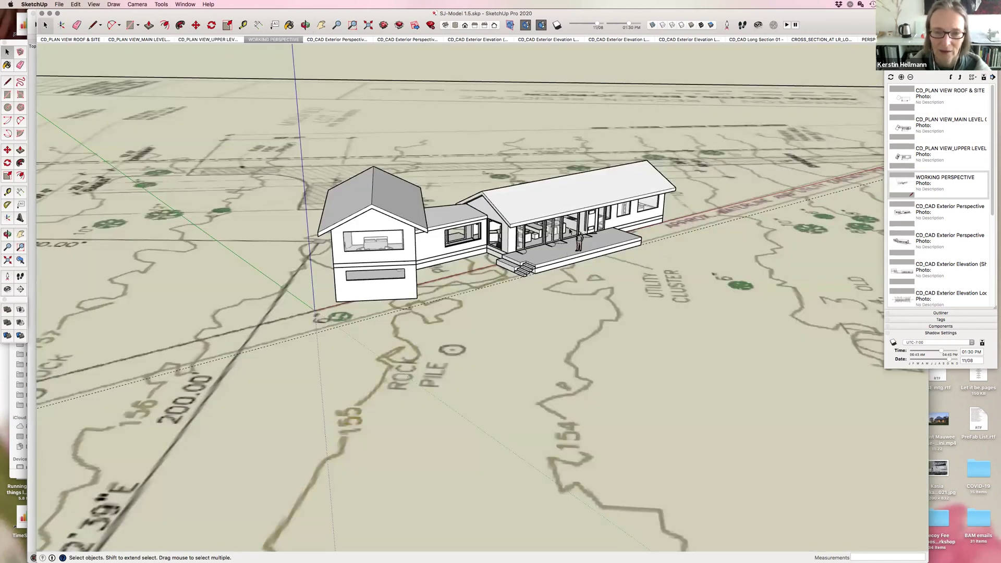
pyautogui.scroll(8, 570, 231)
pyautogui.scroll(1, 492, 245)
pyautogui.scroll(-1, 480, 258)
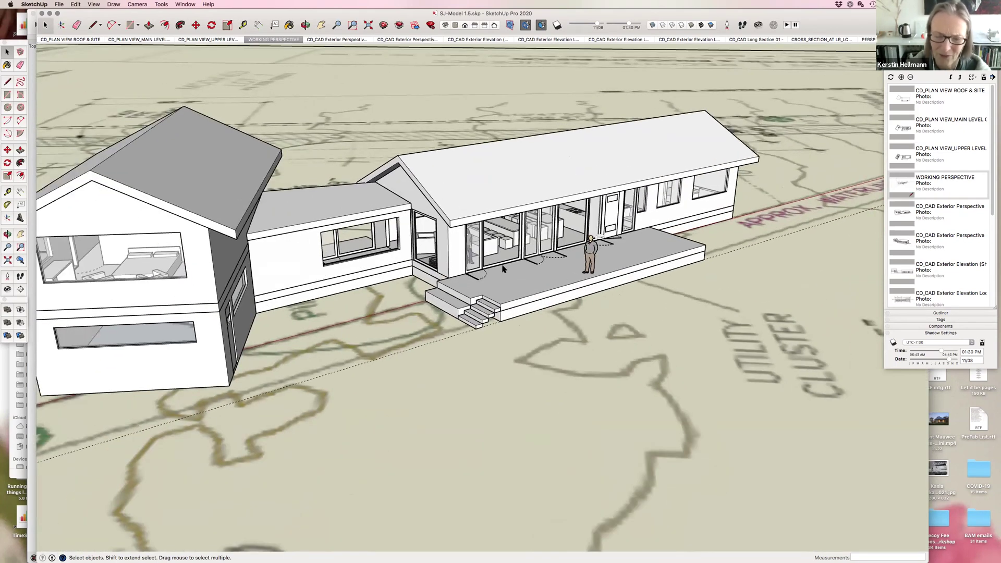
pyautogui.scroll(-3, 503, 269)
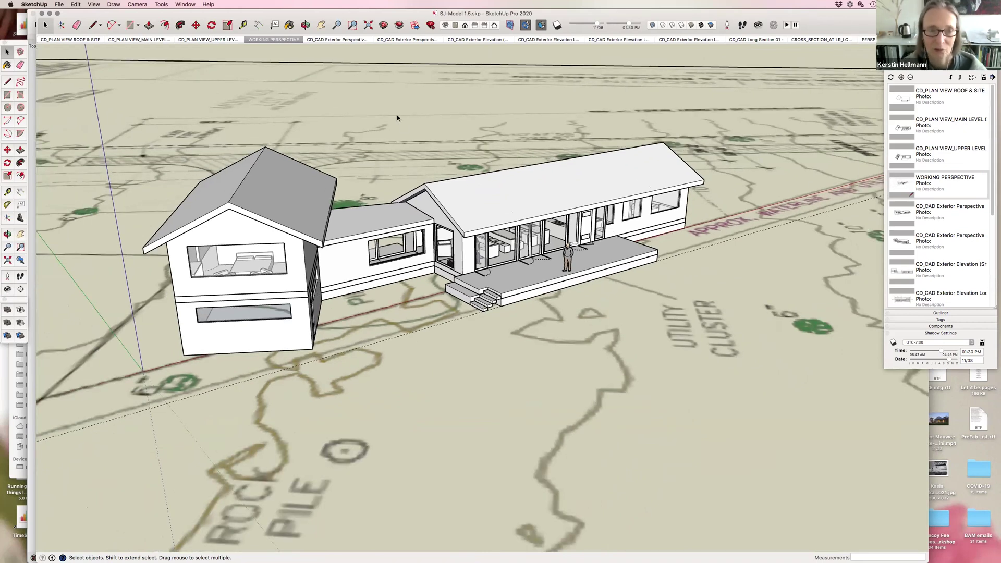
# Show the two exterior perspective scenes and the four exterior elevation scenes of the house one after another
pyautogui.click(329, 40)
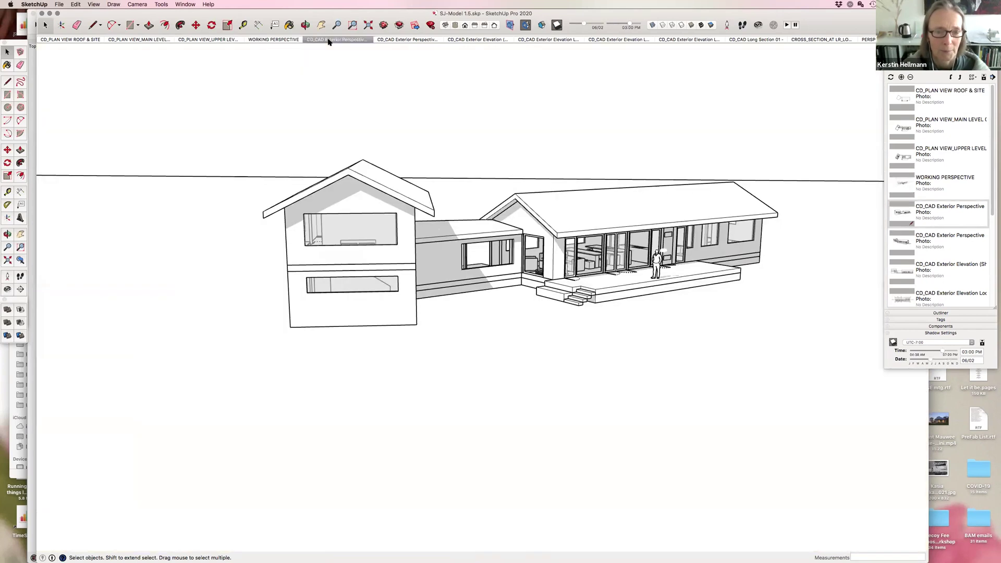
pyautogui.click(393, 40)
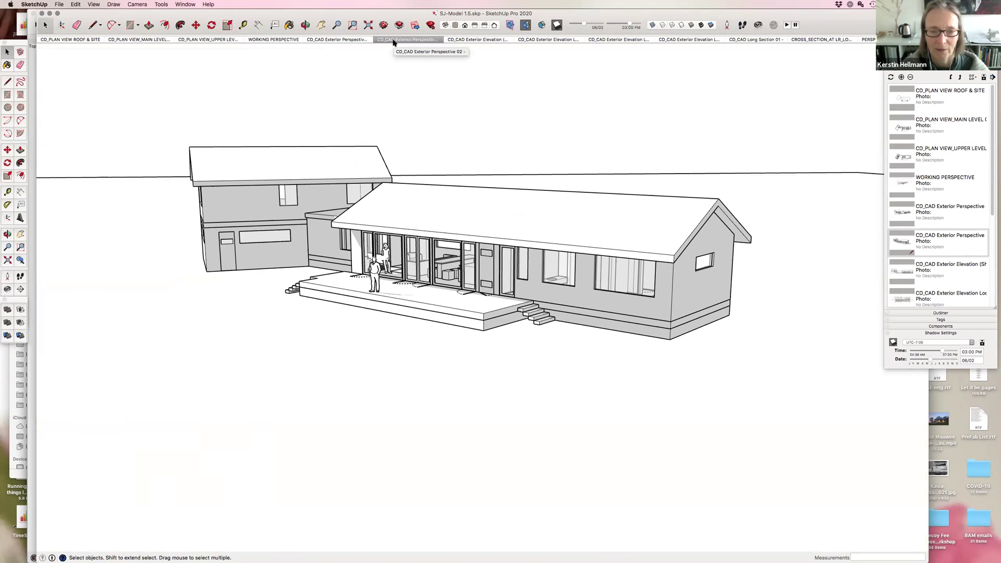
pyautogui.click(465, 41)
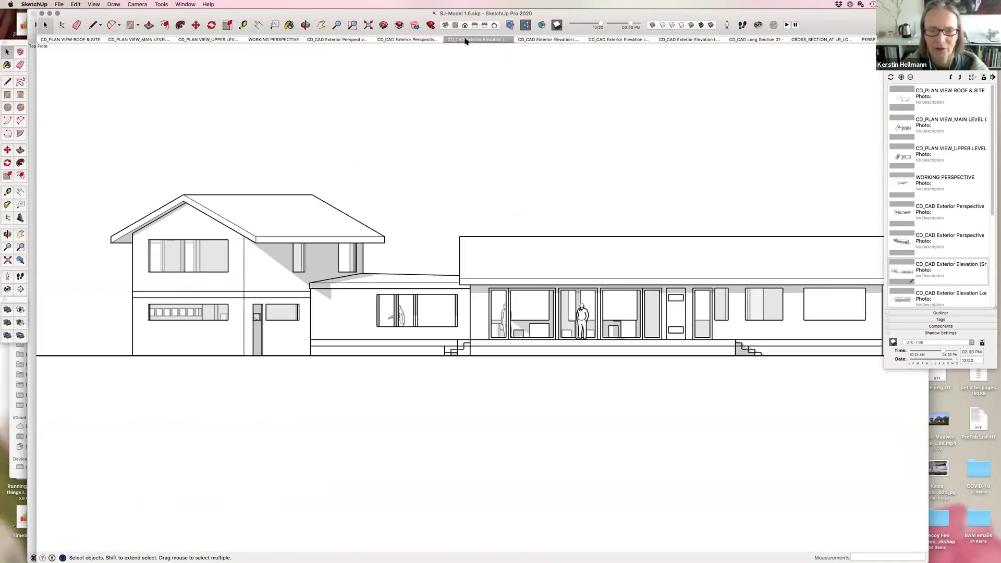
pyautogui.click(532, 41)
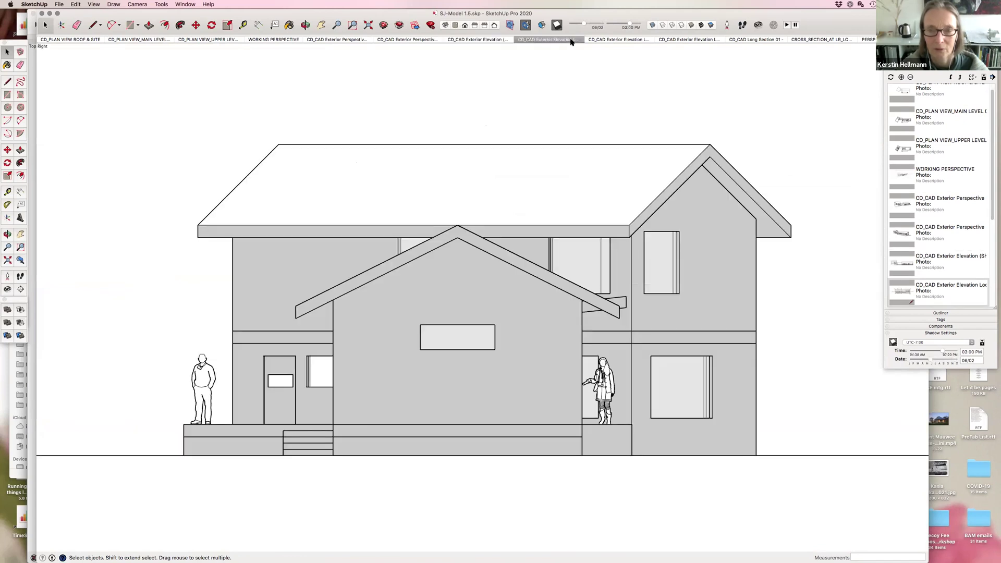
pyautogui.click(605, 41)
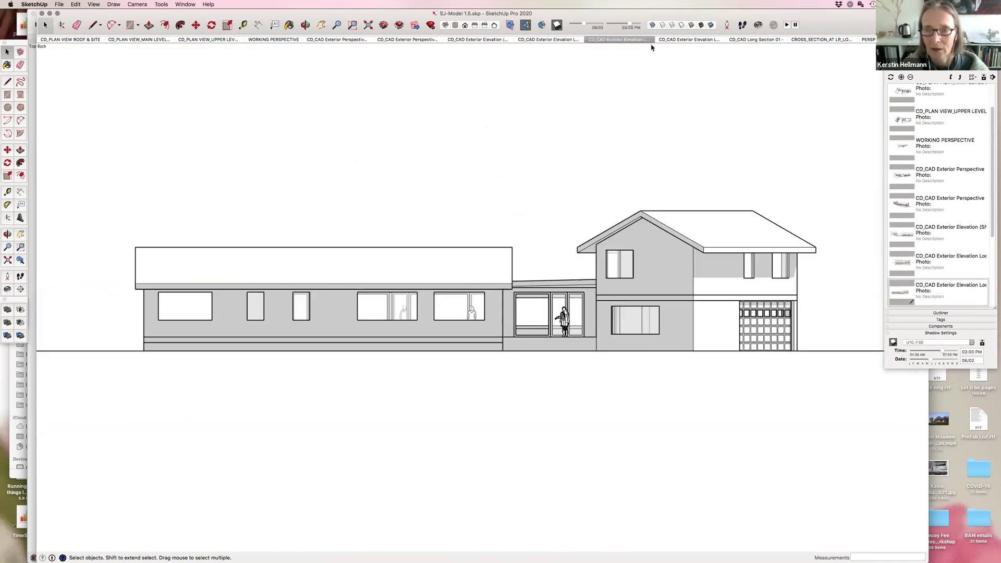
pyautogui.click(690, 40)
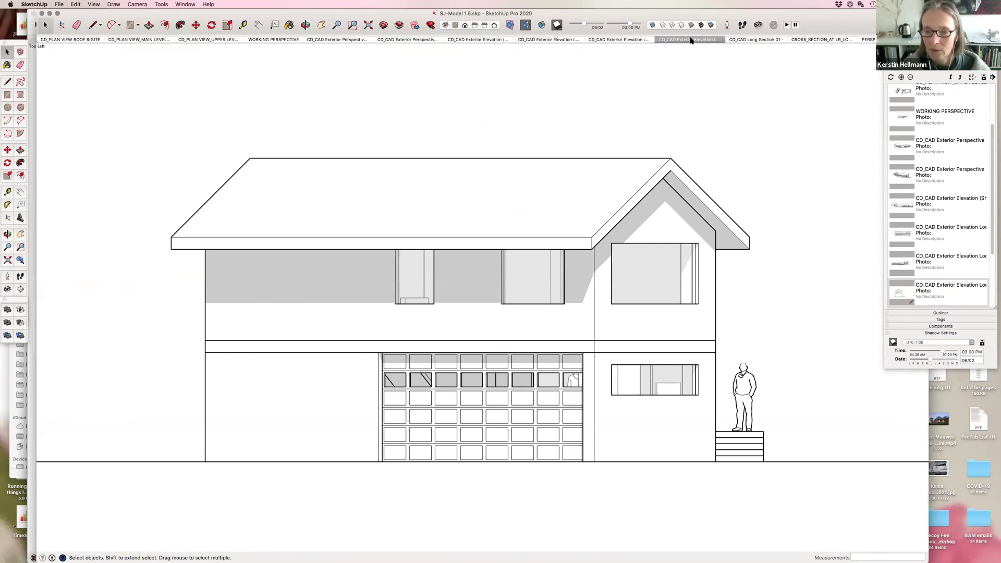
# Show the long section and the living room cross-section scenes, moving the Scenes tray aside to clear the drawing
pyautogui.click(761, 41)
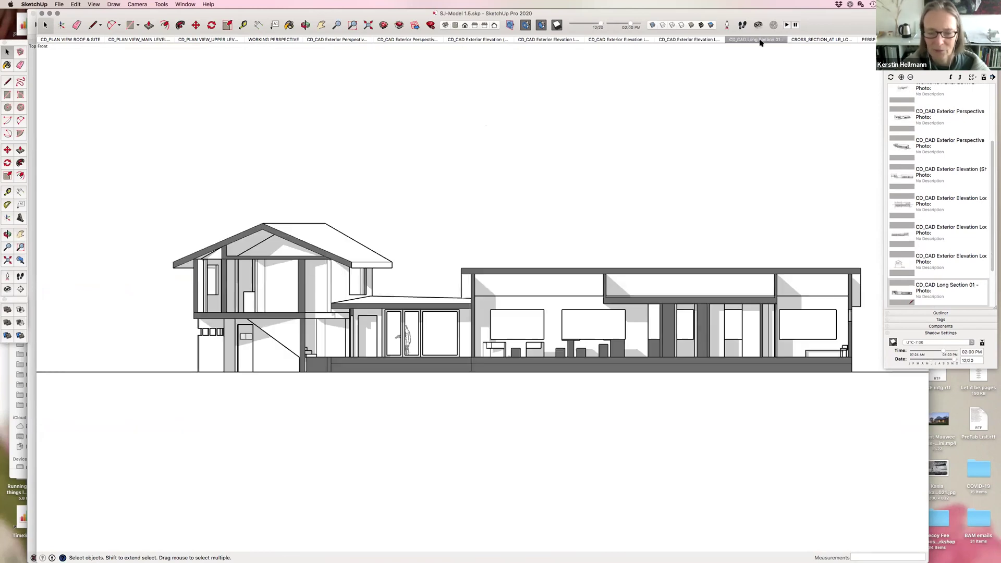
pyautogui.moveTo(907, 64); pyautogui.dragTo(953, 64)
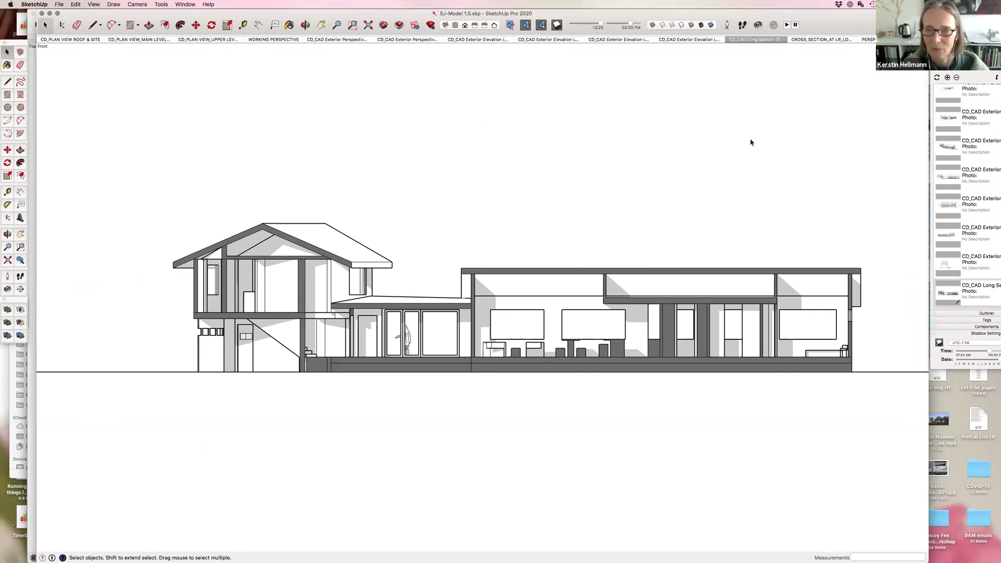
pyautogui.click(796, 42)
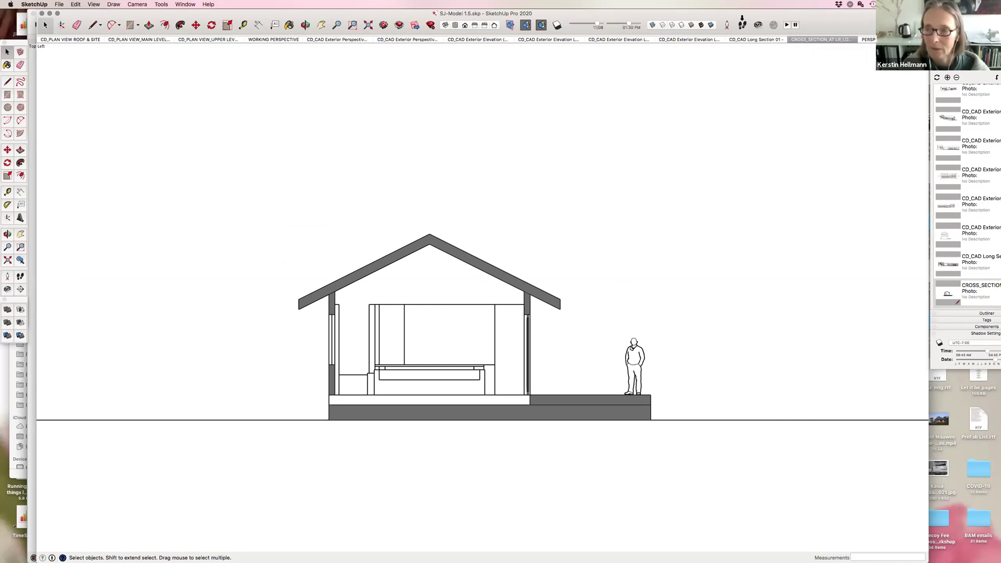
# Switch to the SJ-Model 2.5 file and show its total site plan in full screen
pyautogui.moveTo(743, 10); pyautogui.dragTo(743, 21)
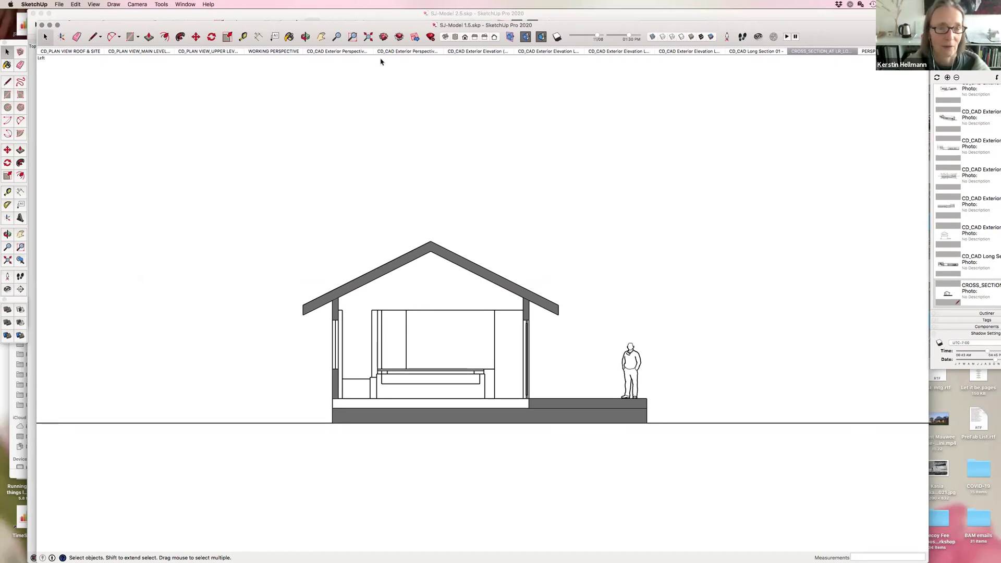
pyautogui.click(380, 16)
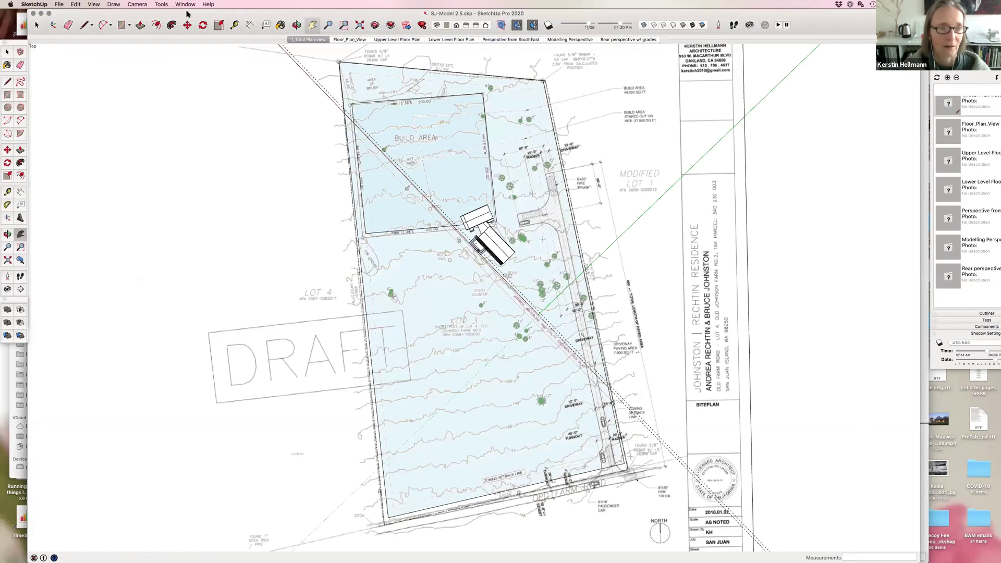
pyautogui.click(50, 13)
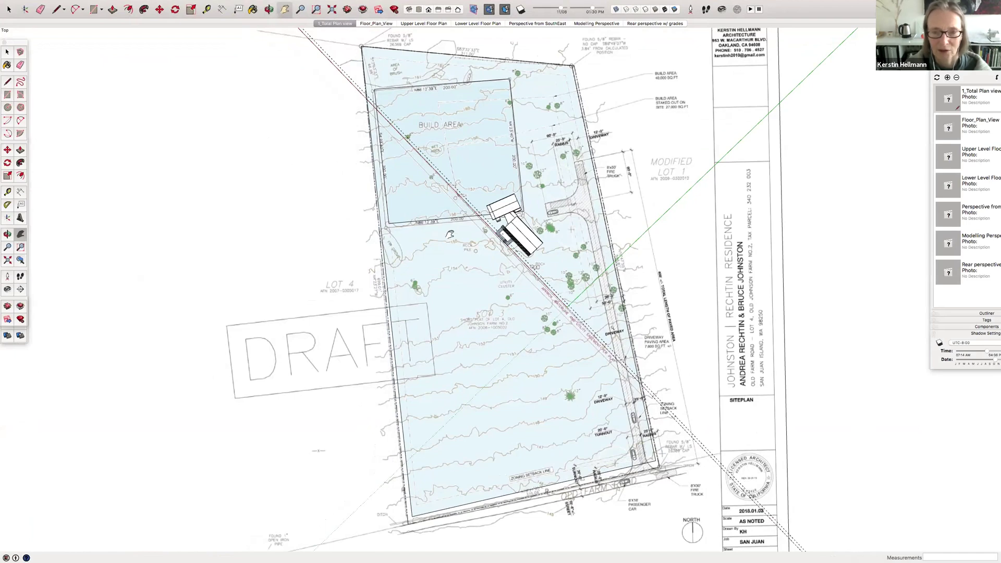
# Show the Floor_Plan_View and Upper Level Floor Plan scenes, then leave full screen
pyautogui.click(365, 23)
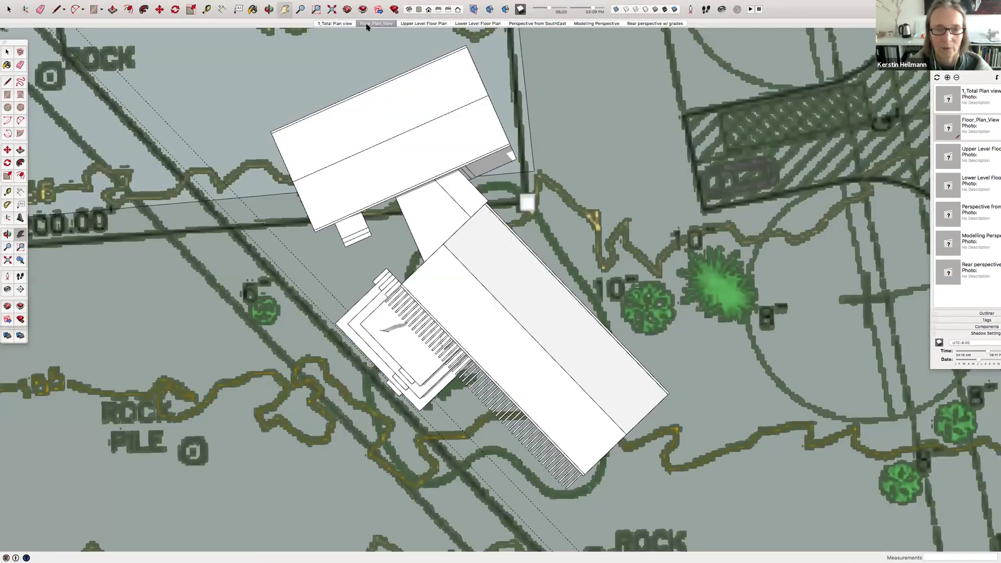
pyautogui.click(420, 23)
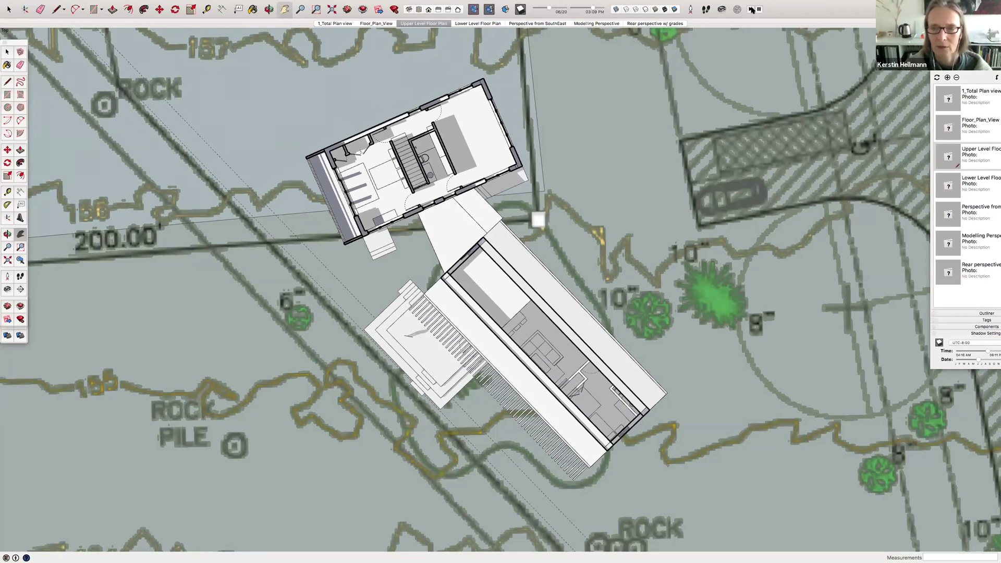
pyautogui.moveTo(686, 3)
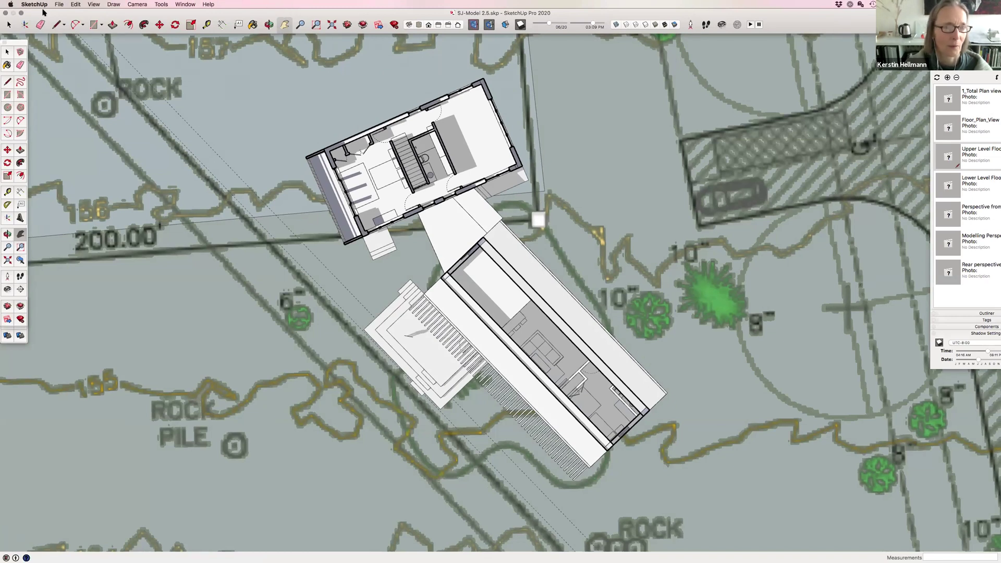
pyautogui.click(21, 14)
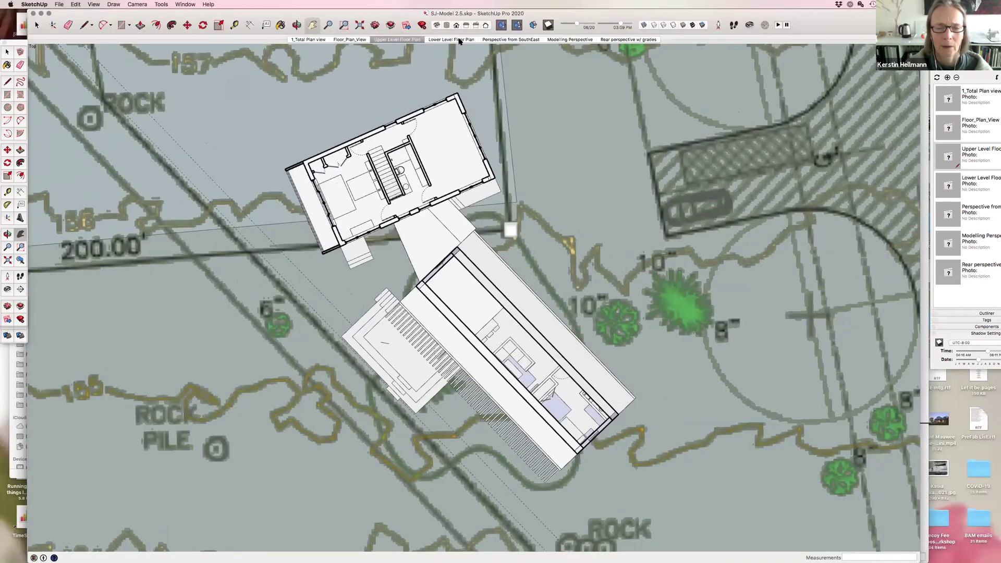
# Show the Lower Level Floor Plan scene and orbit its section cut to examine the room layout in 3D
pyautogui.click(460, 41)
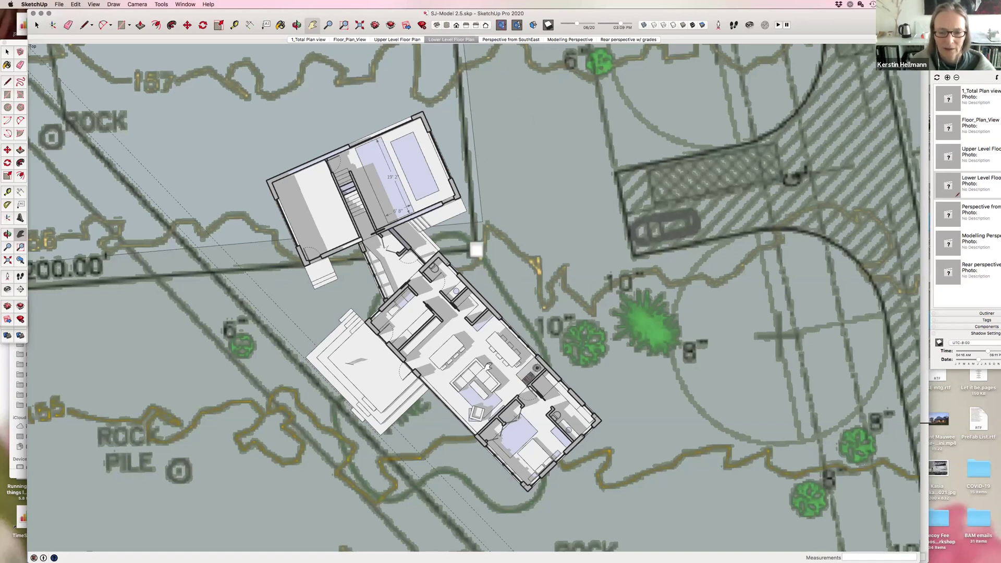
pyautogui.moveTo(521, 279); pyautogui.dragTo(523, 269)
pyautogui.rightClick(523, 270)
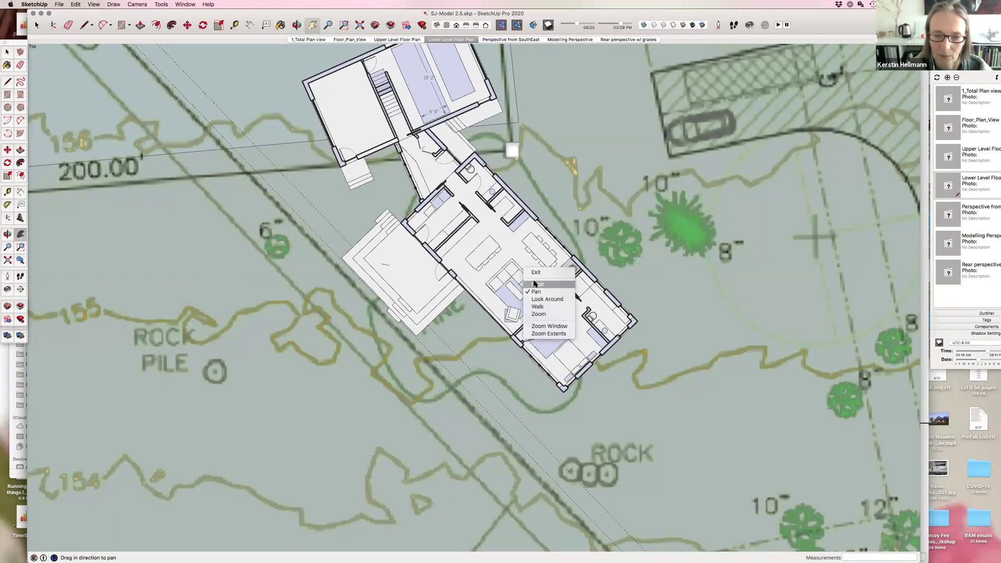
pyautogui.click(536, 284)
pyautogui.moveTo(535, 262); pyautogui.dragTo(589, 109)
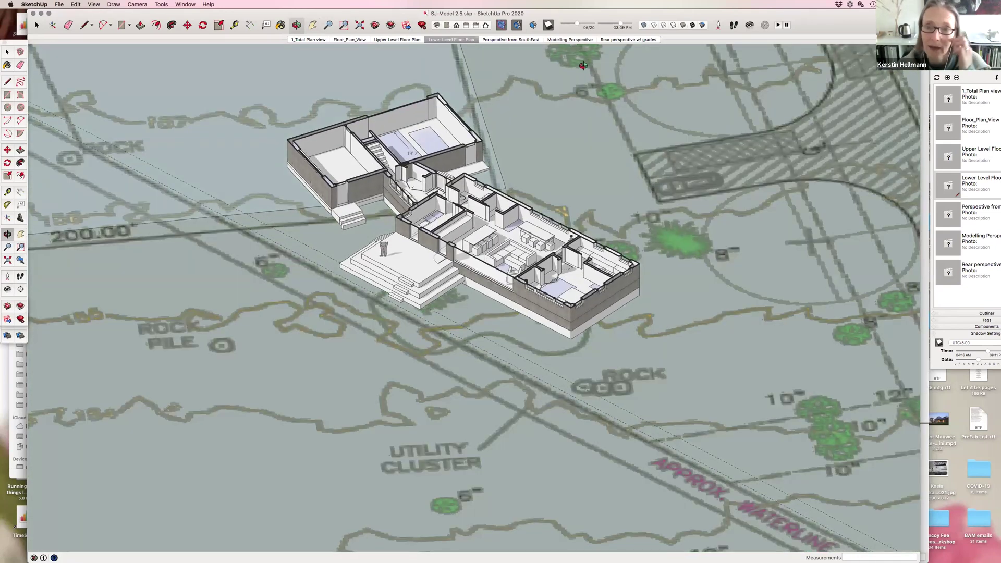
# Show the Perspective from SouthEast scene, orbit around the deck side of the house, and show the Modelling Perspective scene
pyautogui.click(528, 41)
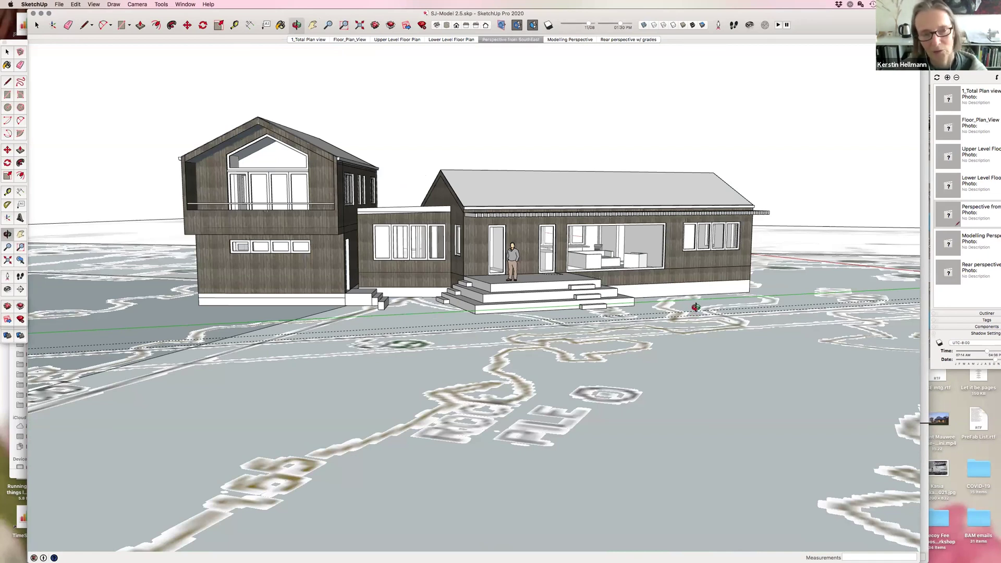
pyautogui.moveTo(695, 287); pyautogui.dragTo(635, 249)
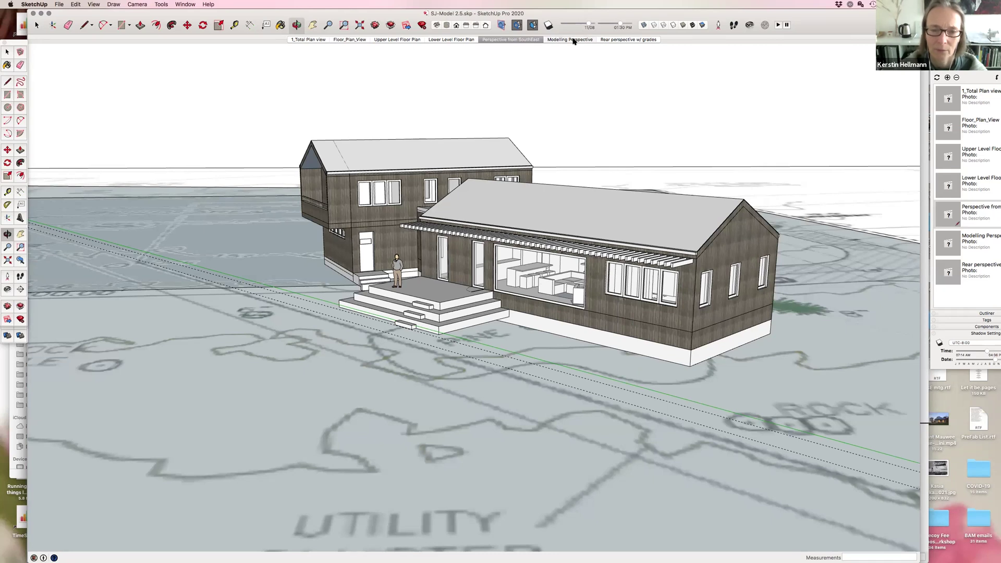
pyautogui.click(571, 39)
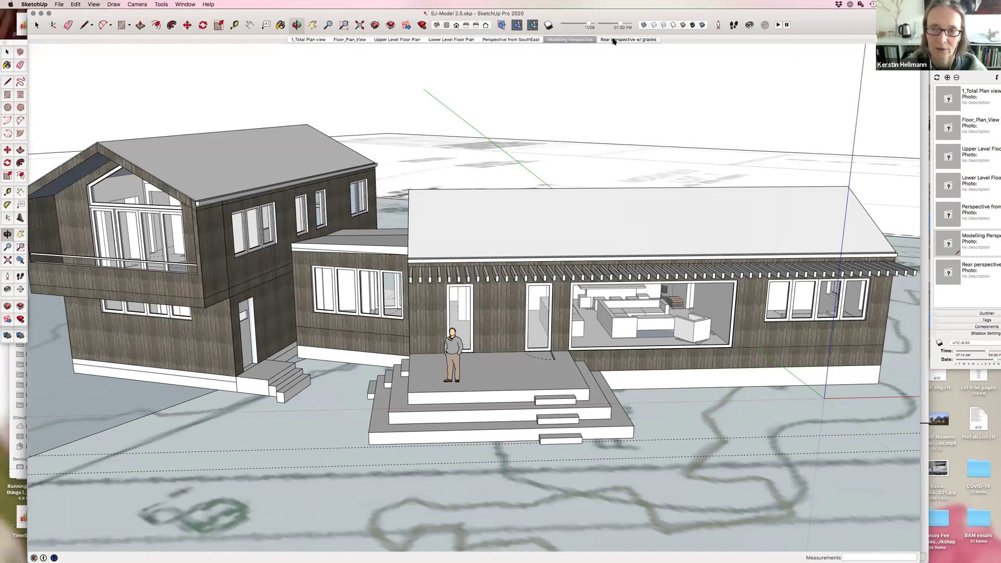
# Show the Rear perspective w/ grades scene and orbit around the whole house to examine every side on the terrain
pyautogui.click(613, 40)
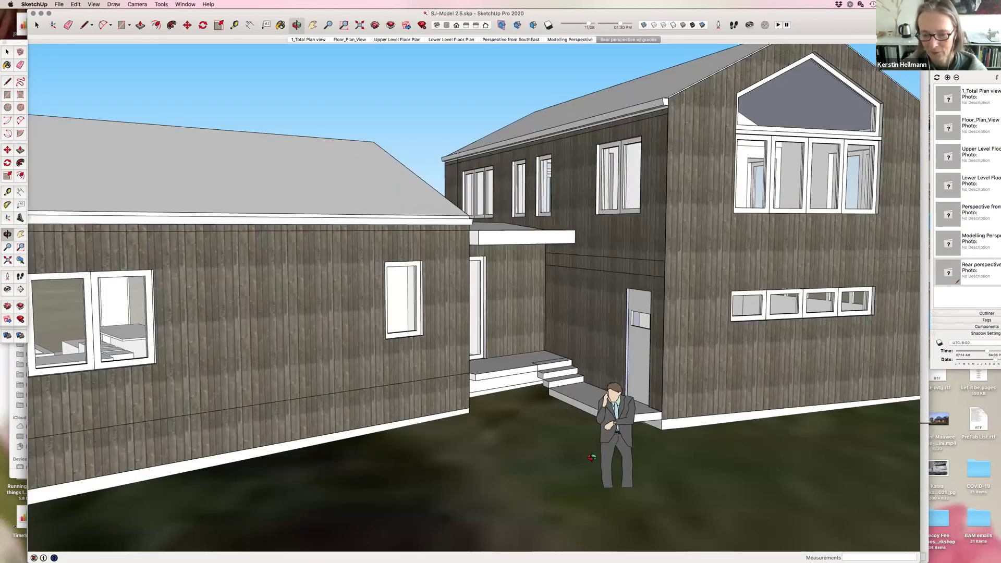
pyautogui.scroll(-1, 631, 436)
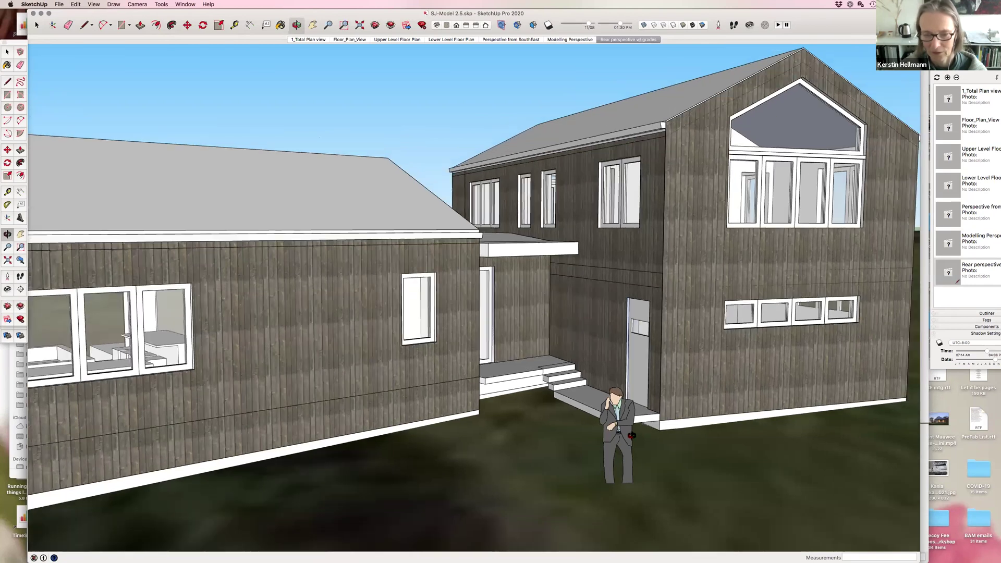
pyautogui.scroll(-10, 632, 435)
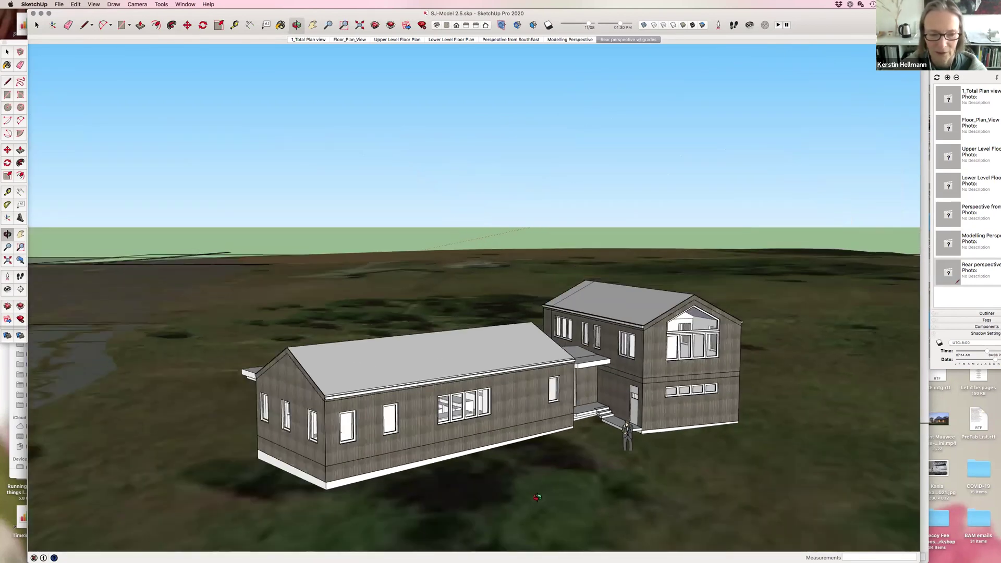
pyautogui.moveTo(548, 475); pyautogui.dragTo(91, 438)
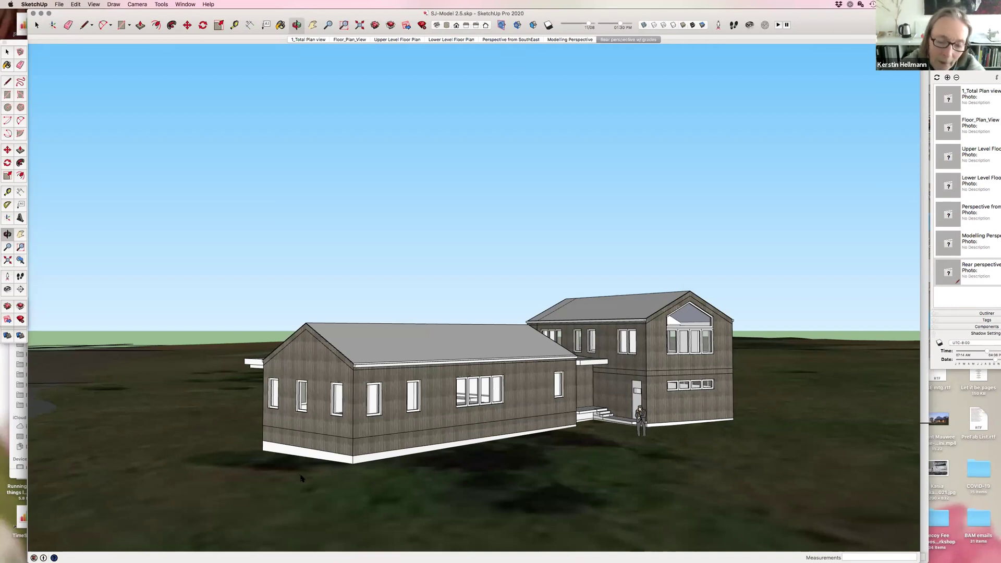
pyautogui.moveTo(567, 447)
pyautogui.mouseDown()
pyautogui.moveTo(668, 453)
pyautogui.moveTo(574, 440)
pyautogui.mouseUp()
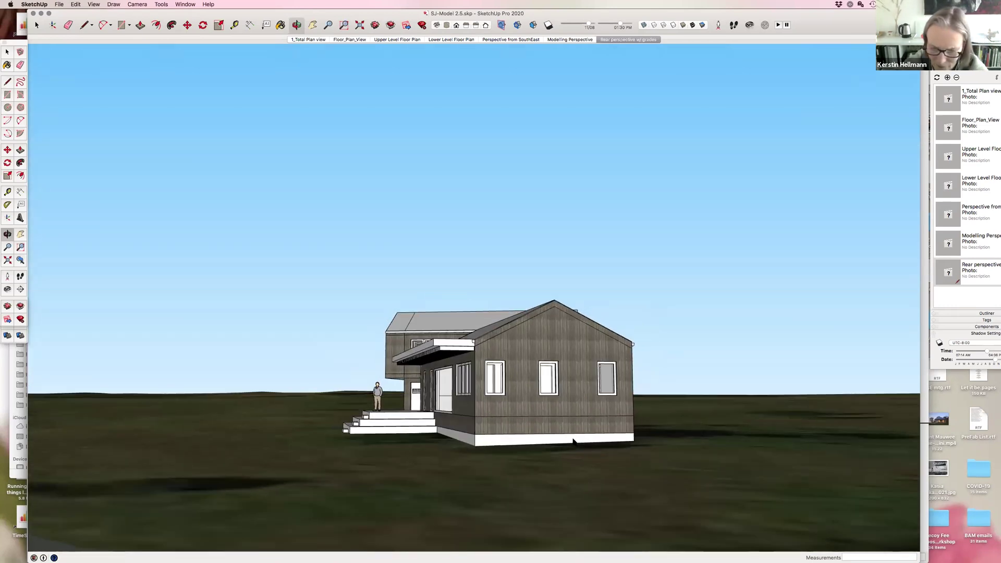
pyautogui.moveTo(642, 444); pyautogui.dragTo(430, 462)
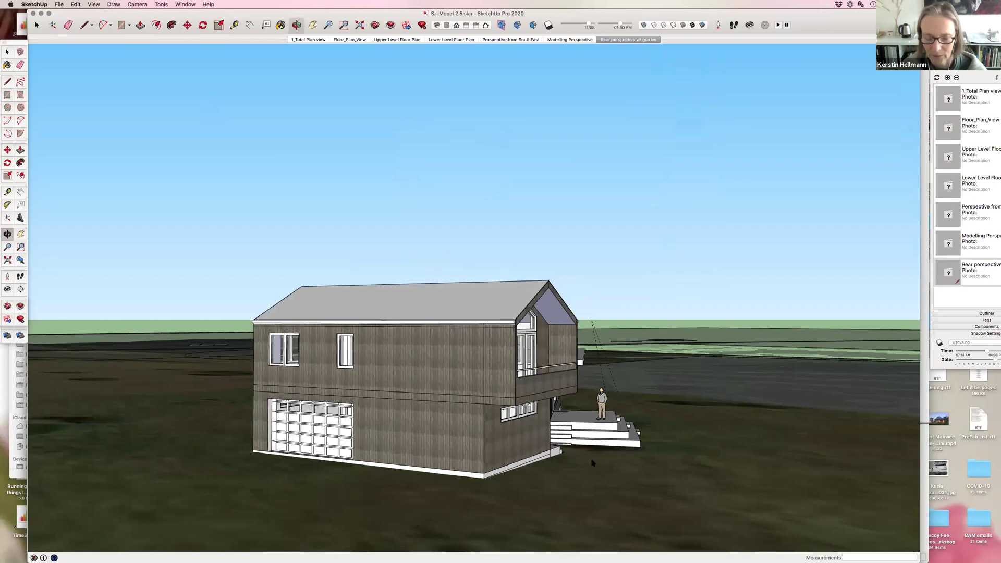
pyautogui.moveTo(593, 462); pyautogui.dragTo(521, 463)
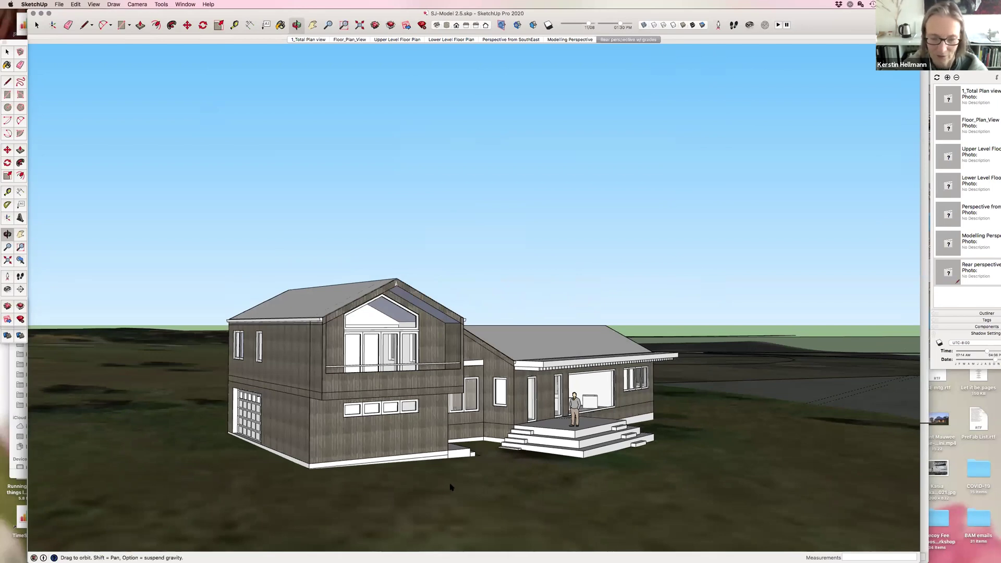
pyautogui.moveTo(398, 493); pyautogui.dragTo(450, 483)
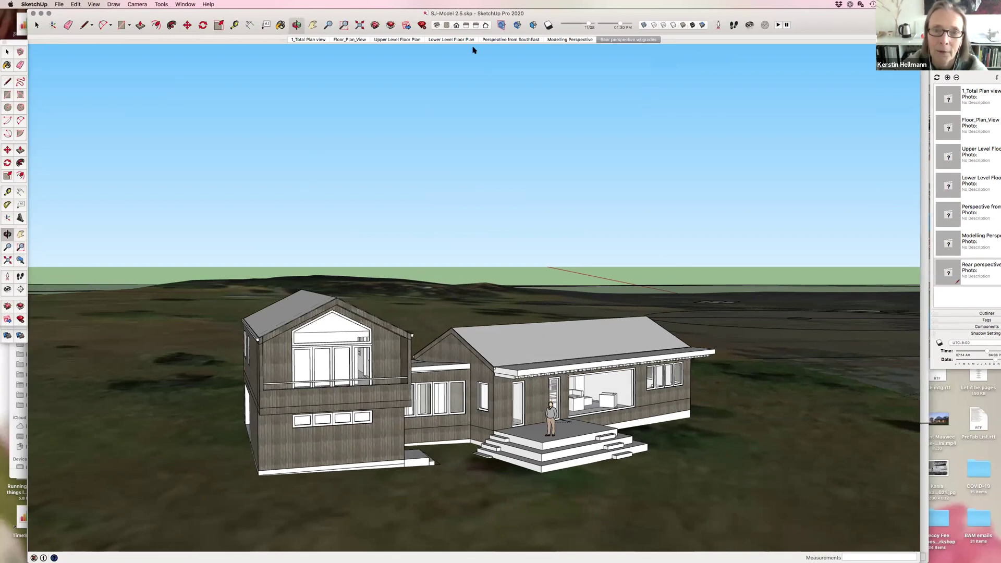
# Show the Perspective from SouthEast scene again and examine the house within the entire lot
pyautogui.click(499, 40)
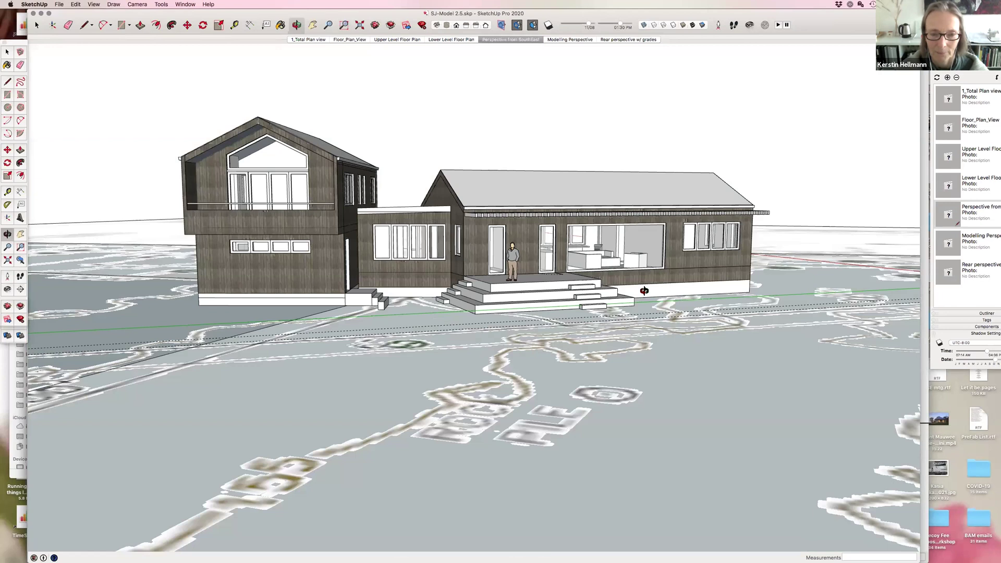
pyautogui.moveTo(584, 307); pyautogui.dragTo(477, 303)
pyautogui.scroll(-10, 478, 302)
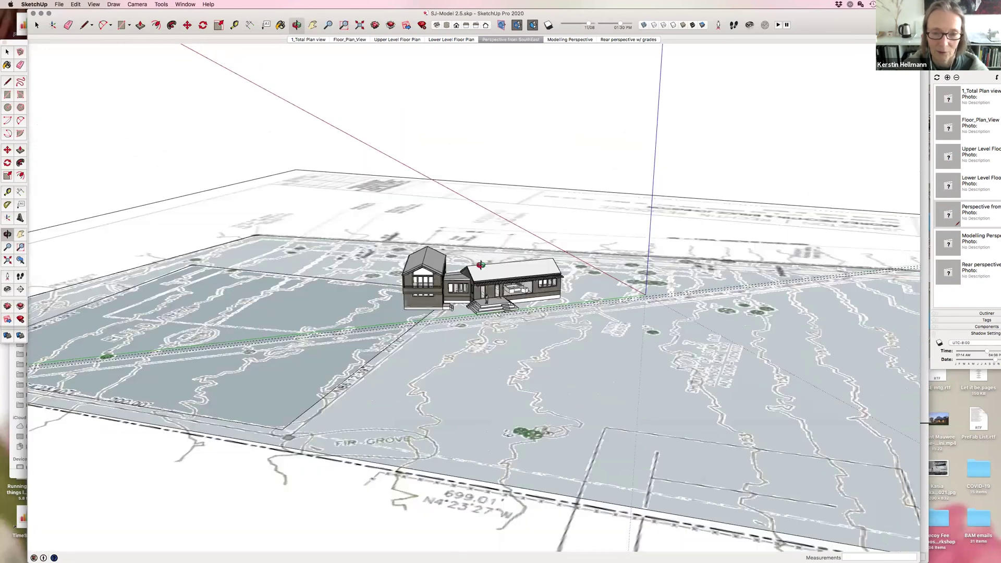
pyautogui.moveTo(387, 382); pyautogui.dragTo(355, 391)
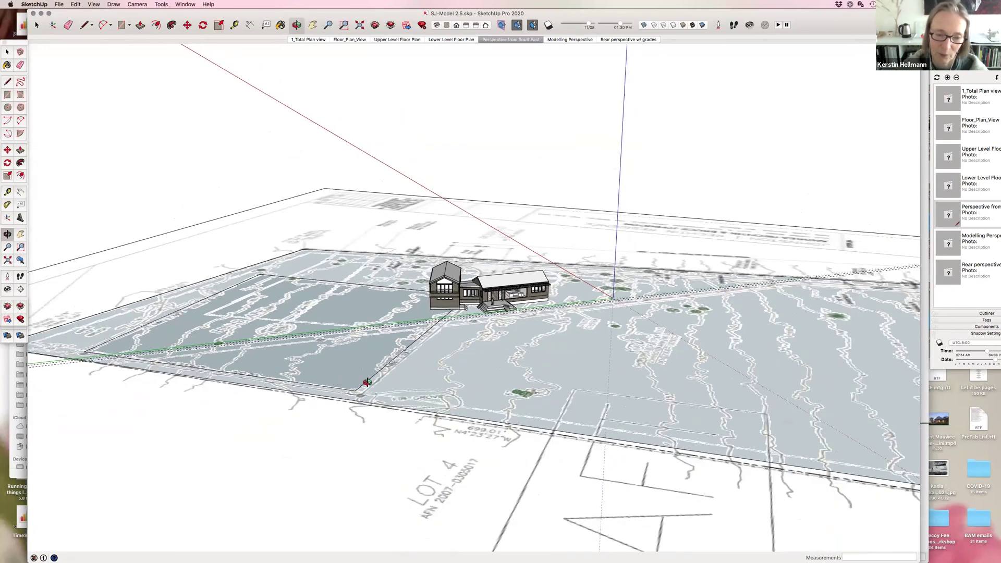
# Minimize the SJ-Model 2.5 and SJ-Model 1.5 windows and show the SJ-Model 5 total plan in full screen
pyautogui.click(41, 14)
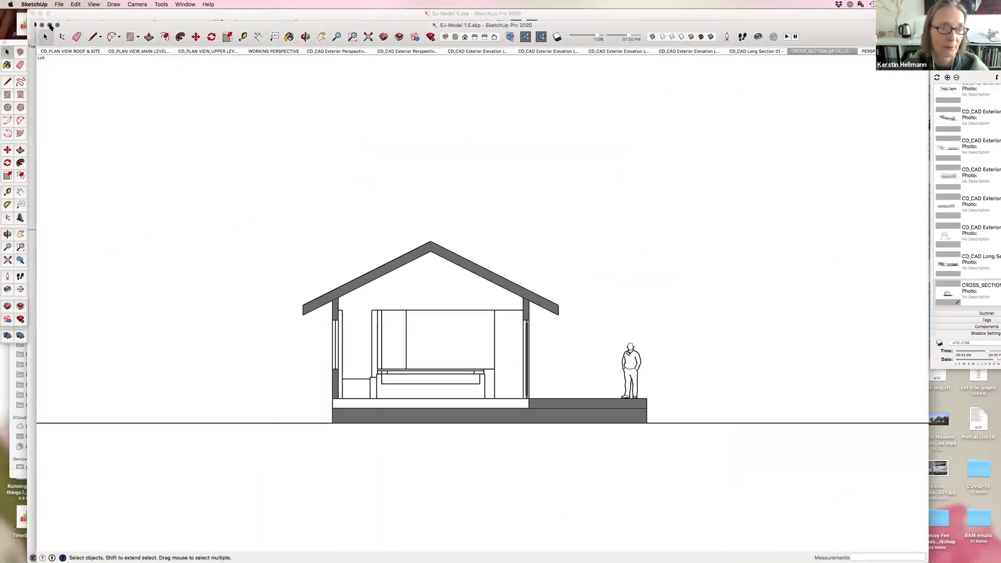
pyautogui.click(49, 25)
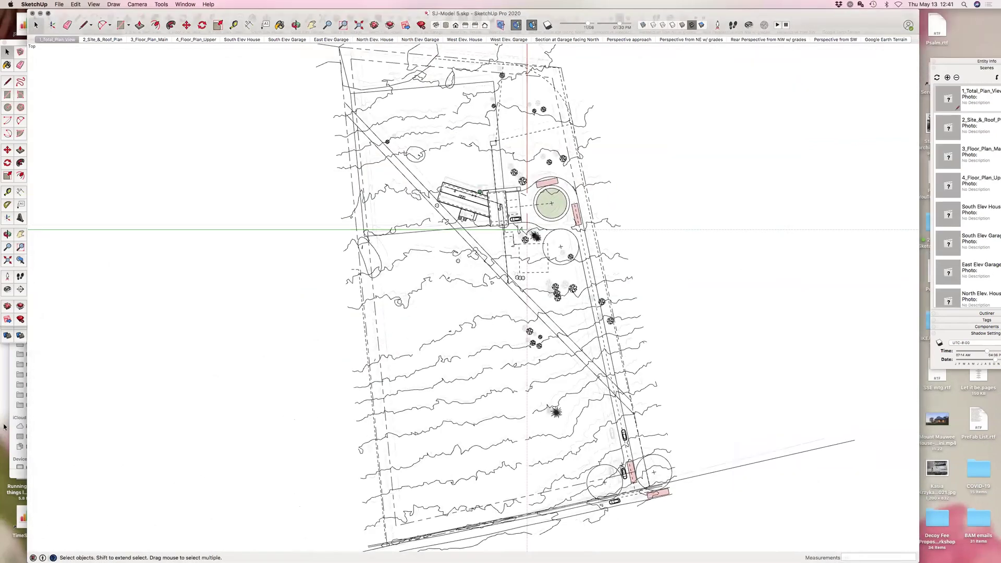
pyautogui.click(49, 14)
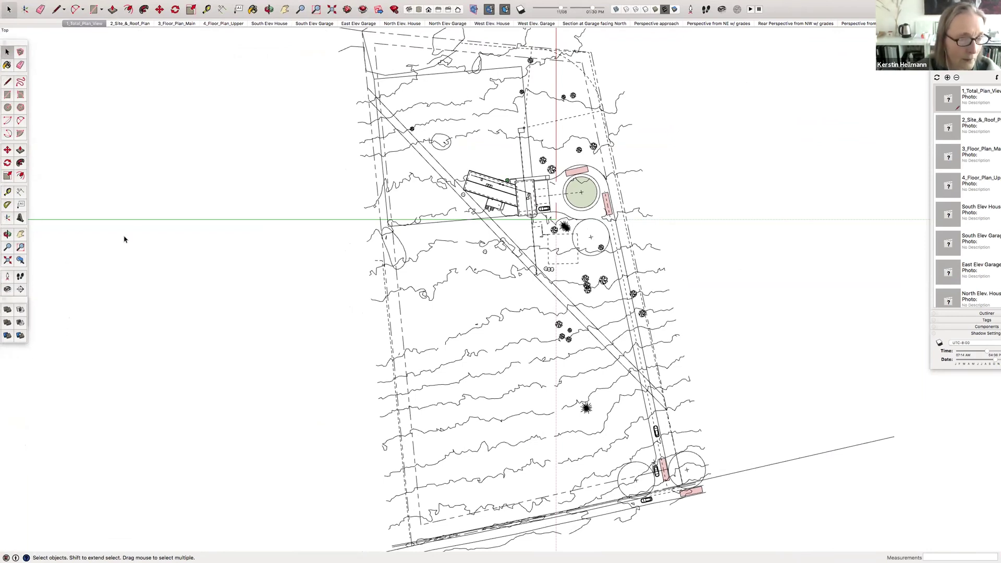
pyautogui.moveTo(89, 5)
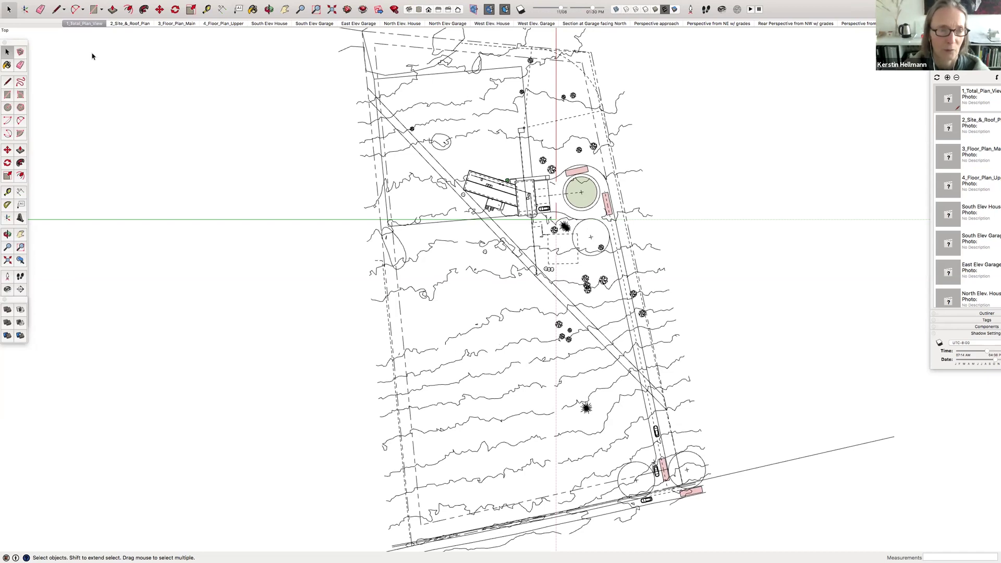
# Show the site and roof plan and the main floor plan scenes, tilting the main floor plan into 3D and restoring its top view
pyautogui.click(130, 24)
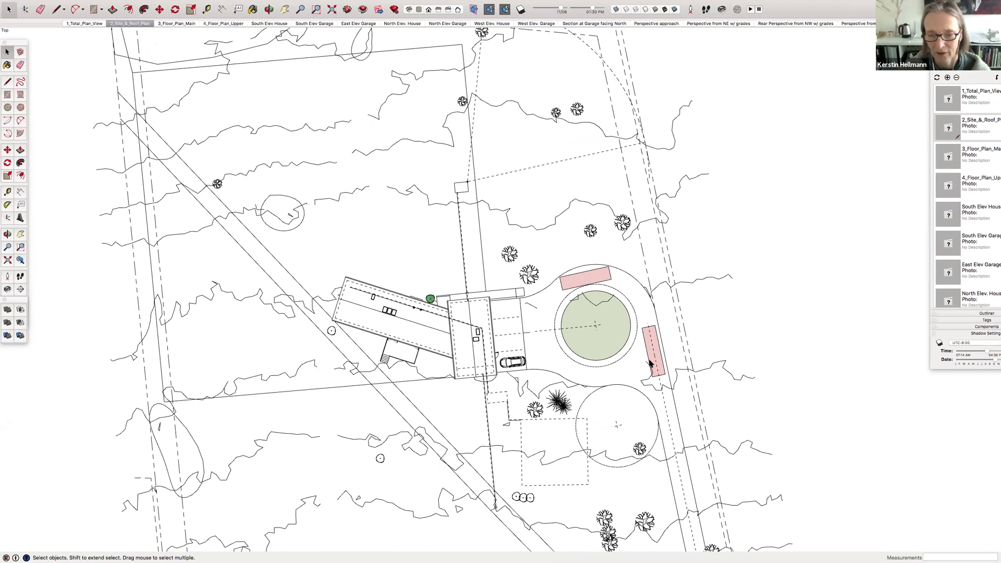
pyautogui.click(178, 23)
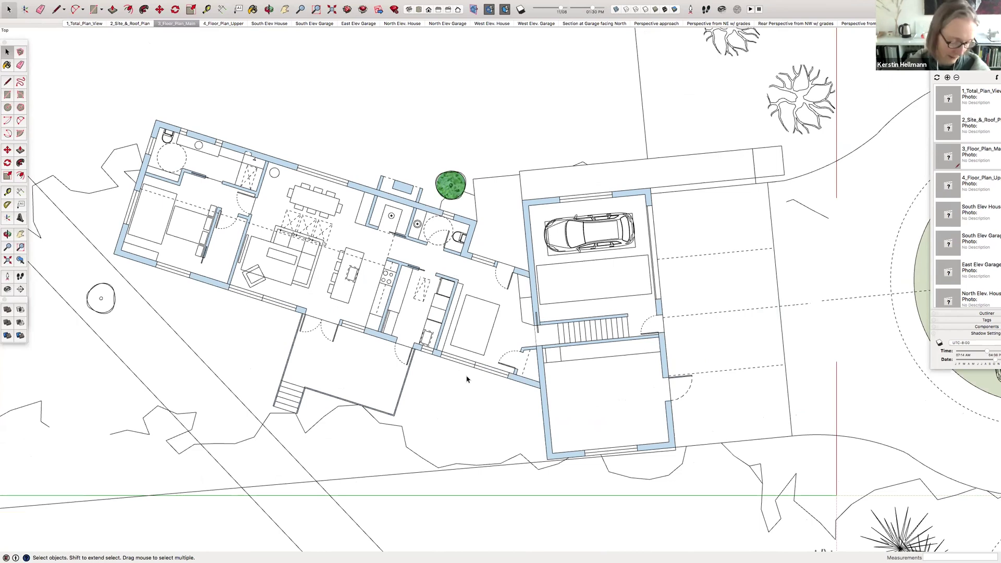
pyautogui.moveTo(468, 369); pyautogui.dragTo(463, 327, button='middle')
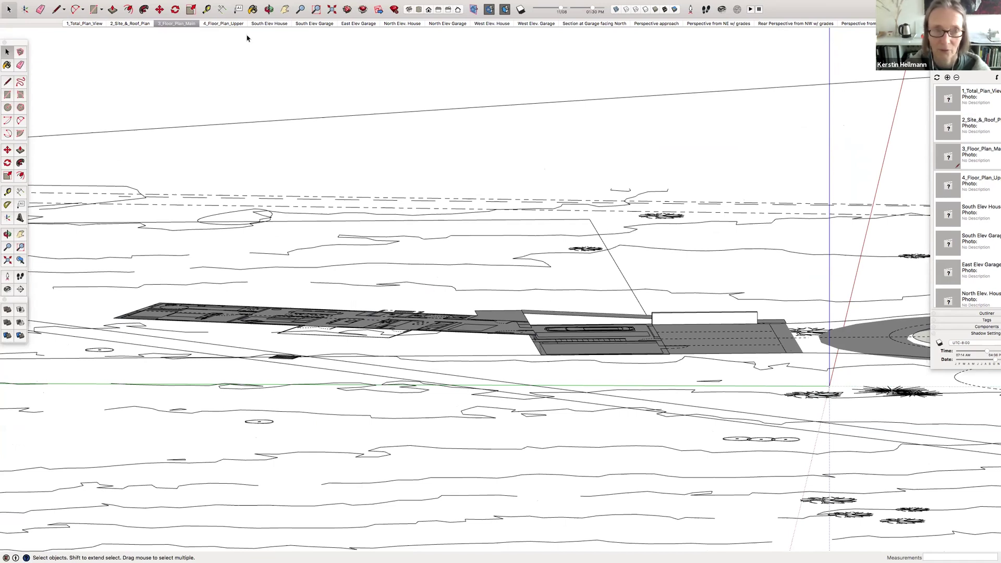
pyautogui.click(189, 24)
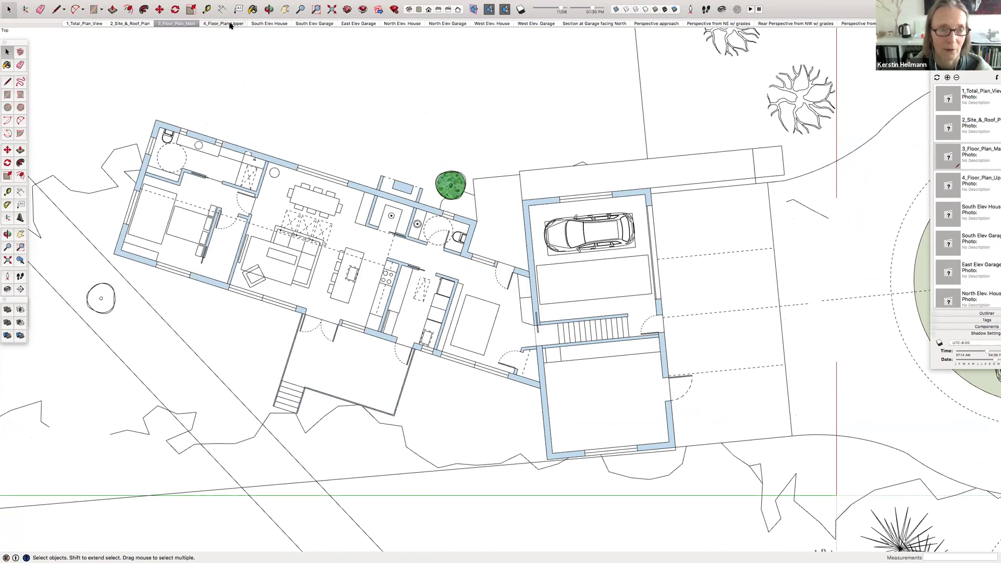
# Show the upper floor plan scene and the south elevation scenes of the house and the garage
pyautogui.click(230, 24)
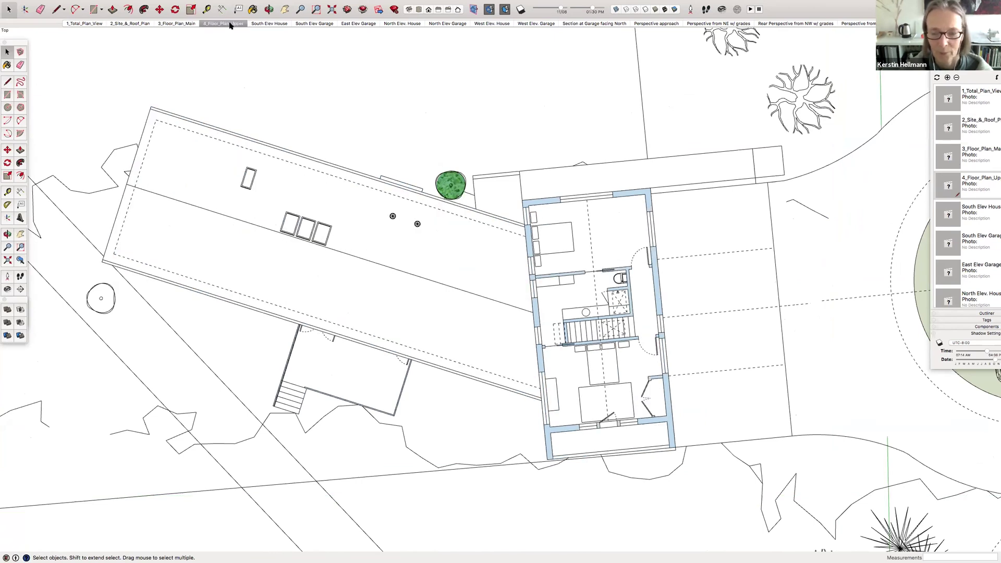
pyautogui.click(267, 25)
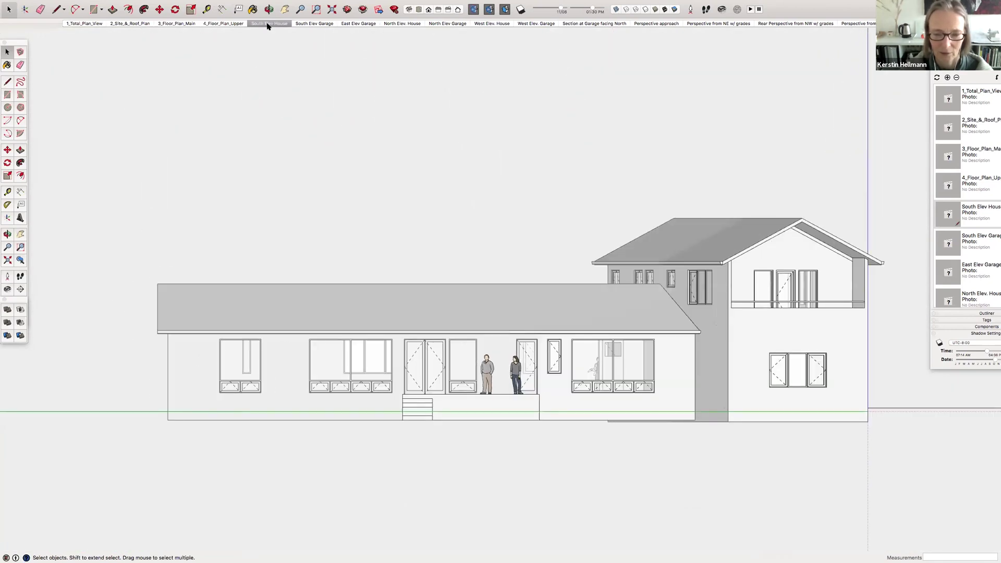
pyautogui.click(318, 23)
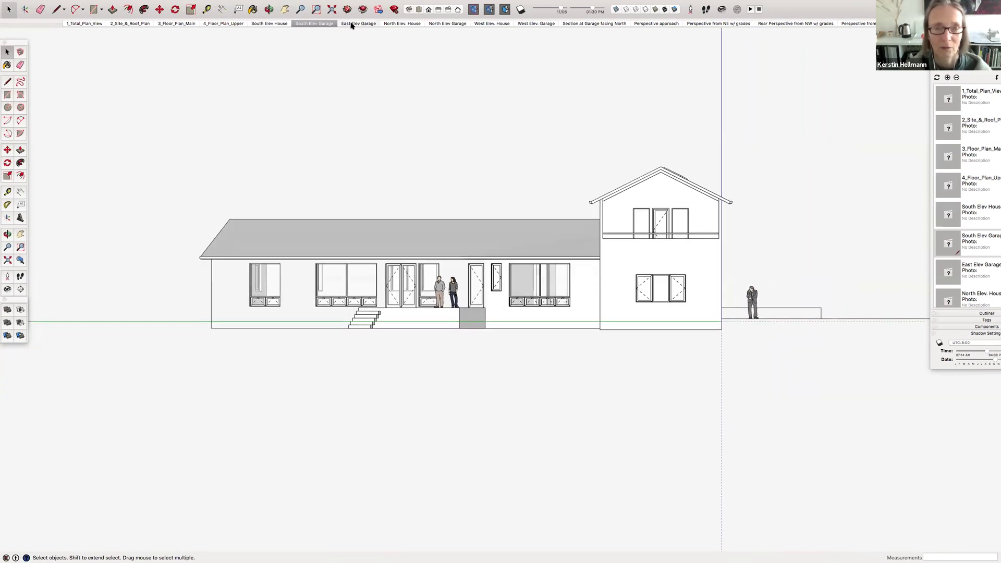
# Show the East Elev Garage scene, the north and west elevation scenes of house and garage, and the section at the garage facing north
pyautogui.click(352, 24)
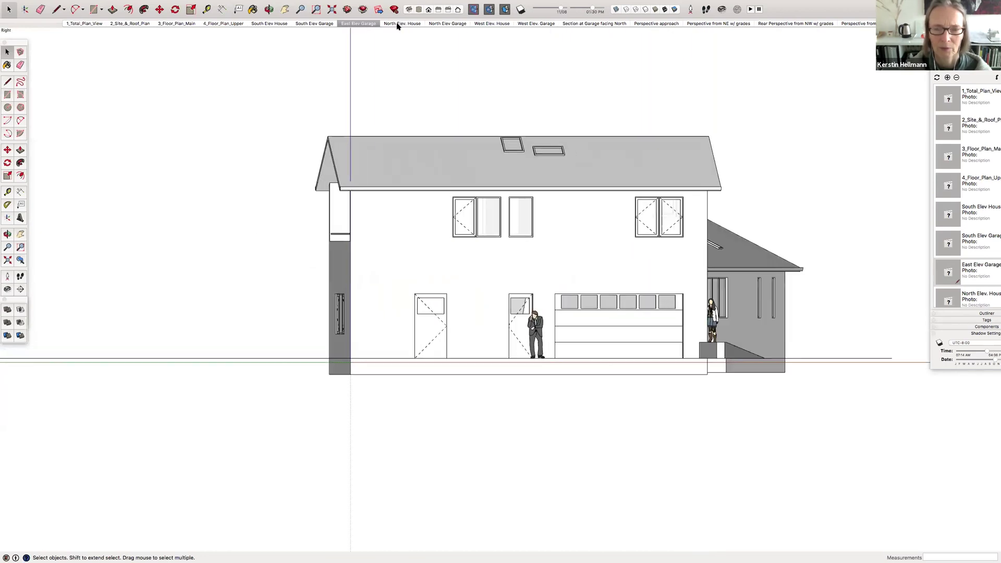
pyautogui.click(400, 24)
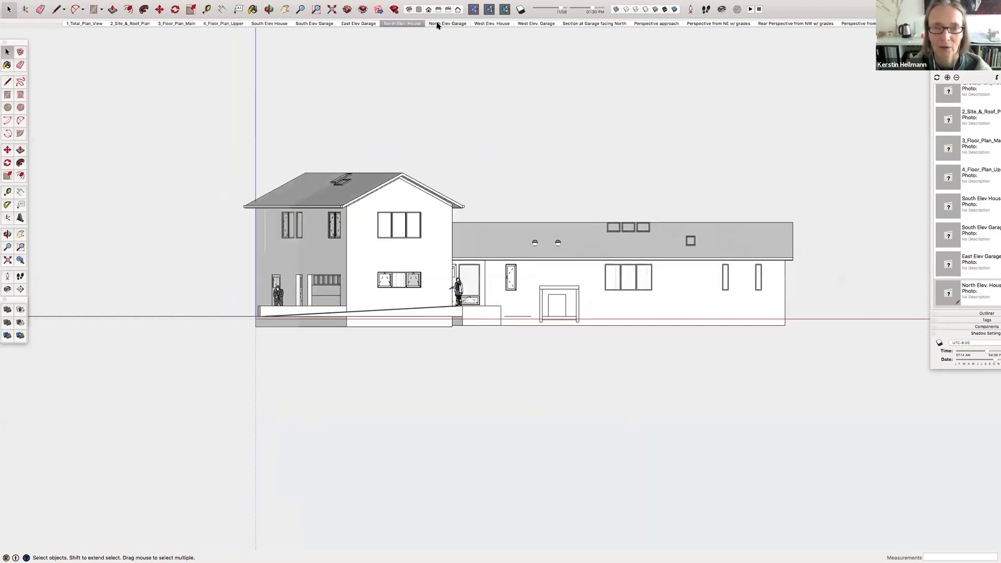
pyautogui.click(438, 24)
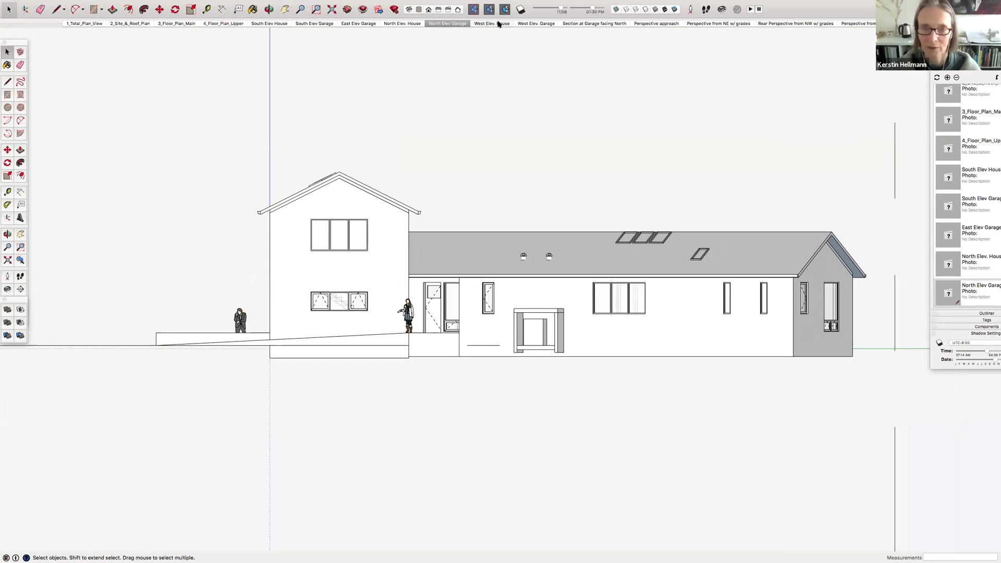
pyautogui.click(498, 24)
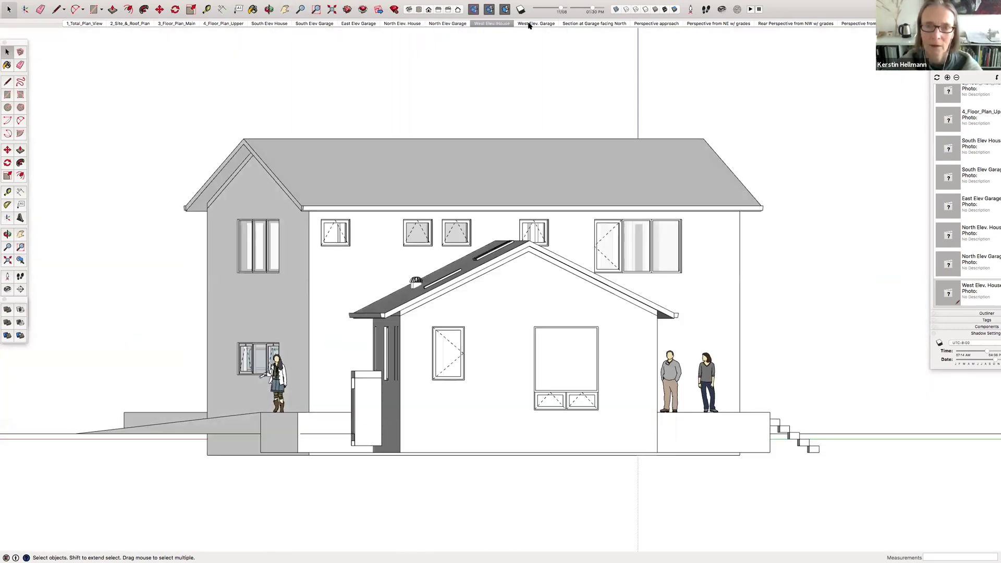
pyautogui.click(532, 23)
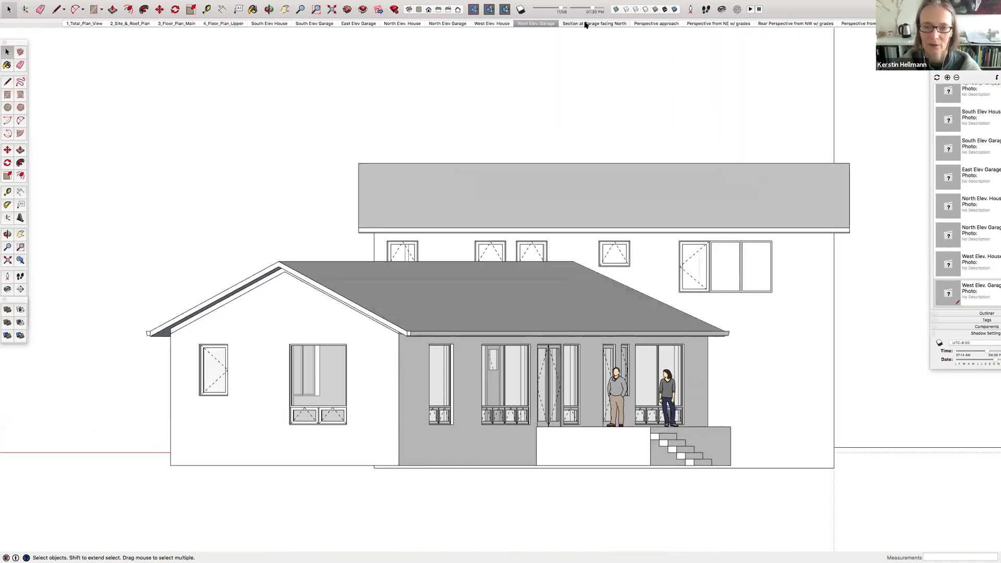
pyautogui.click(586, 23)
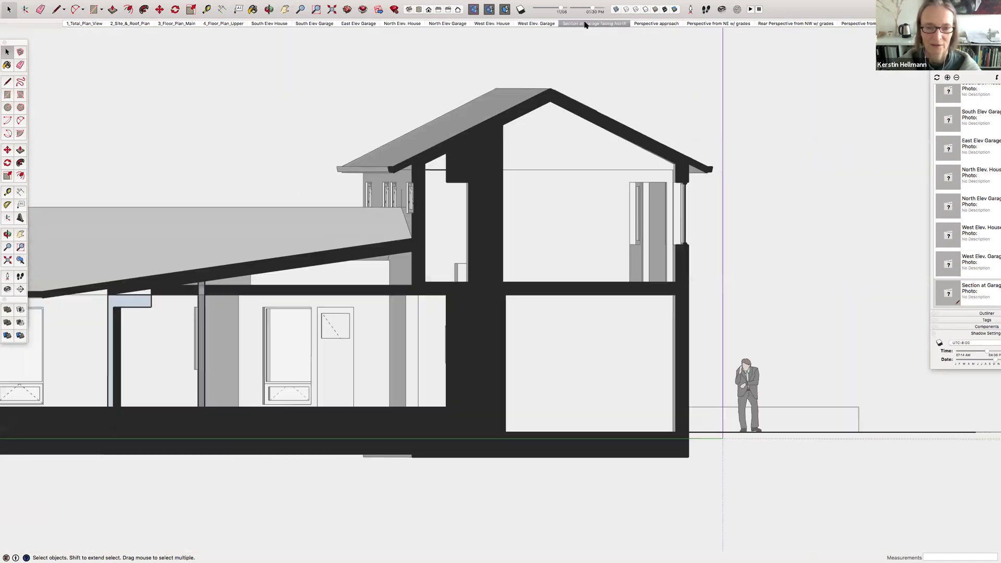
# Show the perspective scenes of the approach, from NE and rear NW with grades, and from the south-west
pyautogui.click(657, 24)
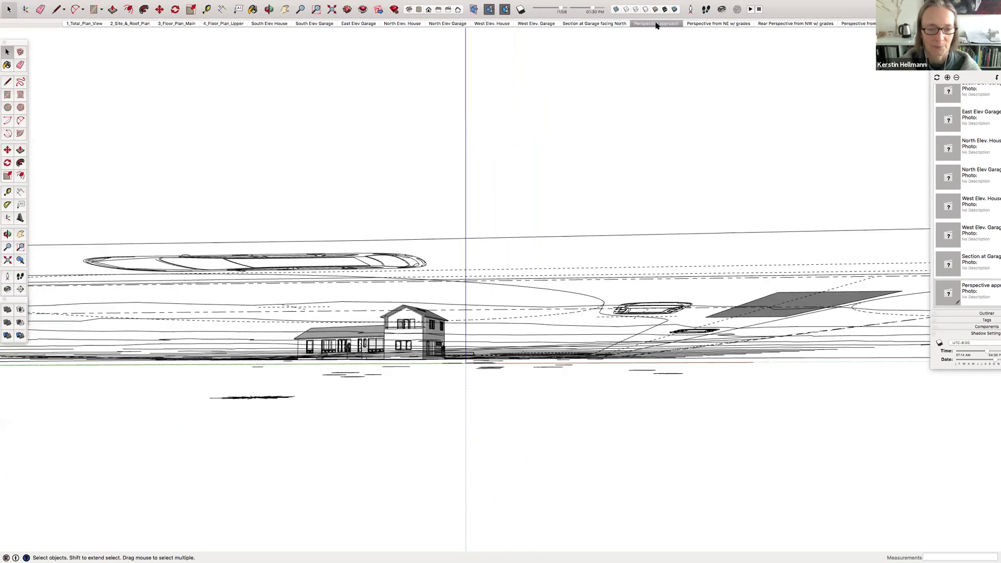
pyautogui.click(707, 23)
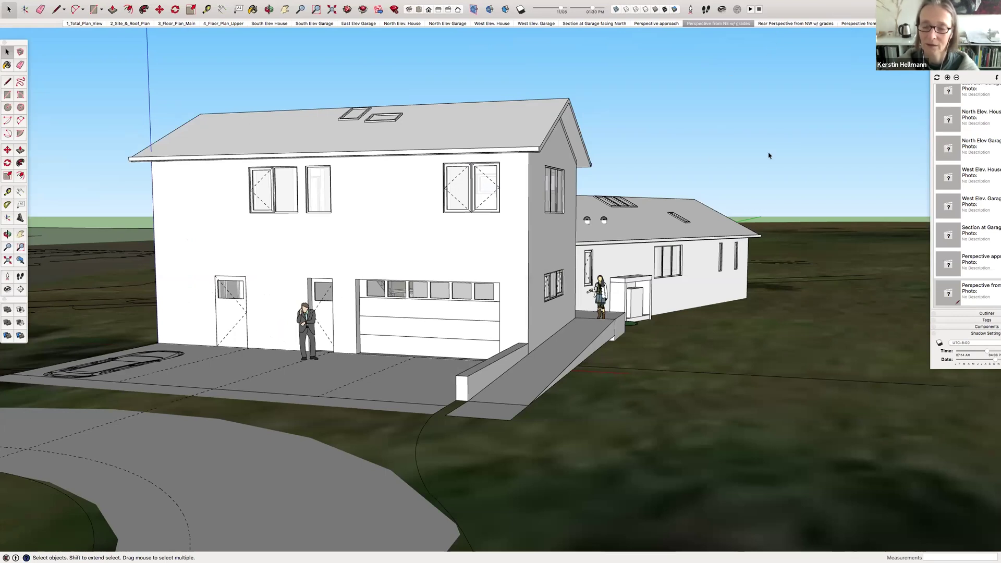
pyautogui.click(776, 24)
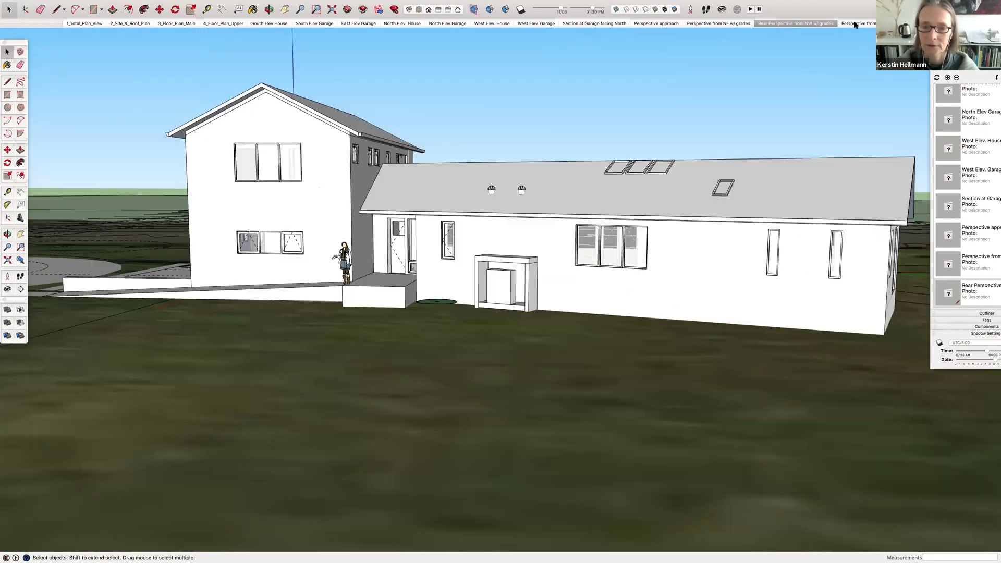
pyautogui.click(855, 24)
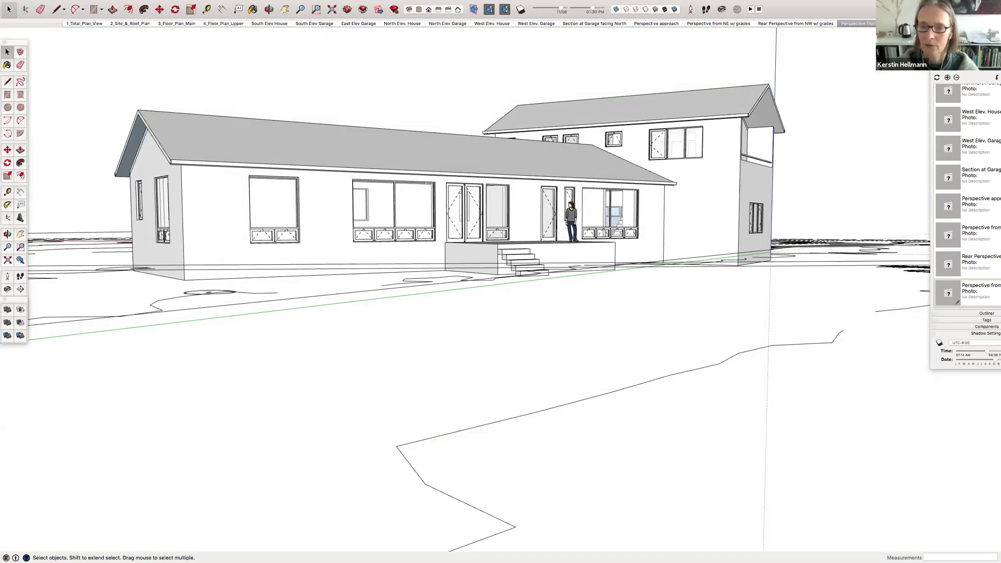
# Show the Google Earth scene and examine the house on the aerial terrain from above down to a low view of its south side
pyautogui.click(931, 24)
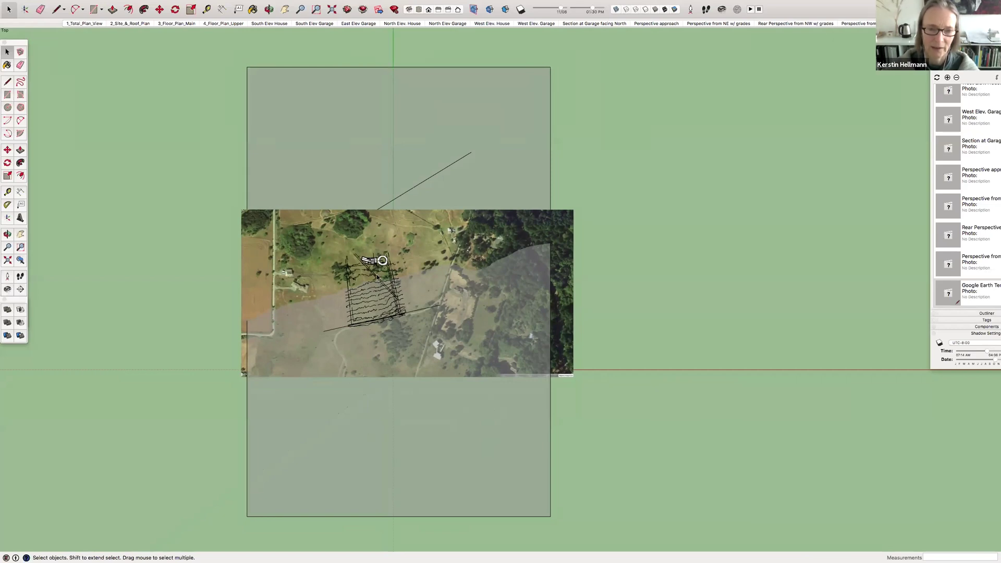
pyautogui.scroll(2, 379, 269)
pyautogui.scroll(2, 379, 270)
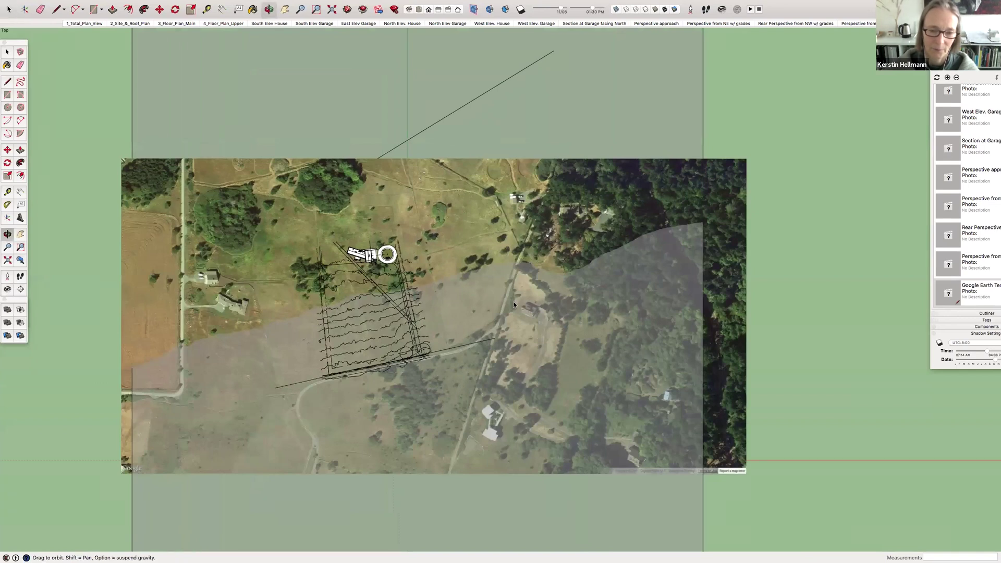
pyautogui.scroll(2, 428, 313)
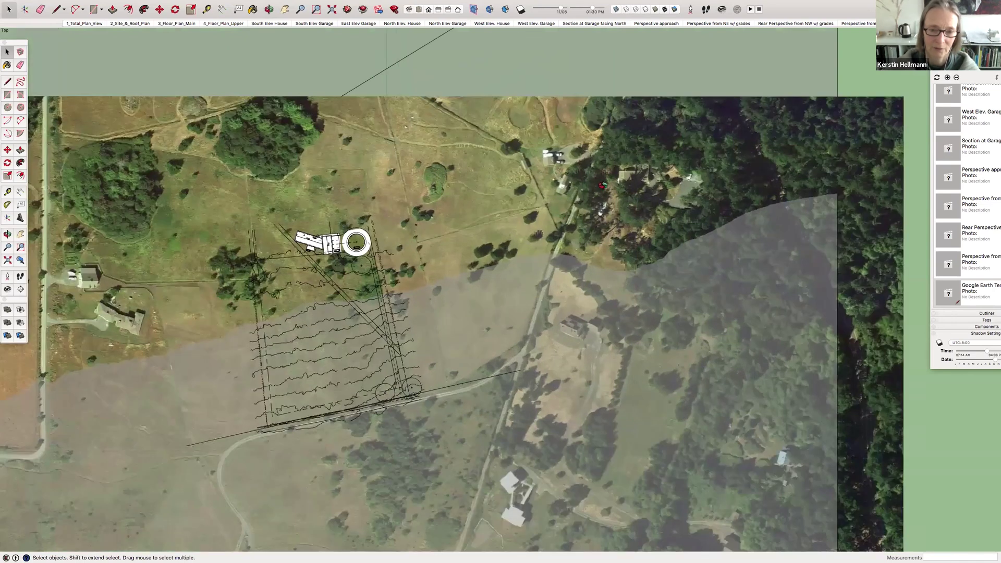
pyautogui.moveTo(502, 295); pyautogui.dragTo(387, 384, button='middle')
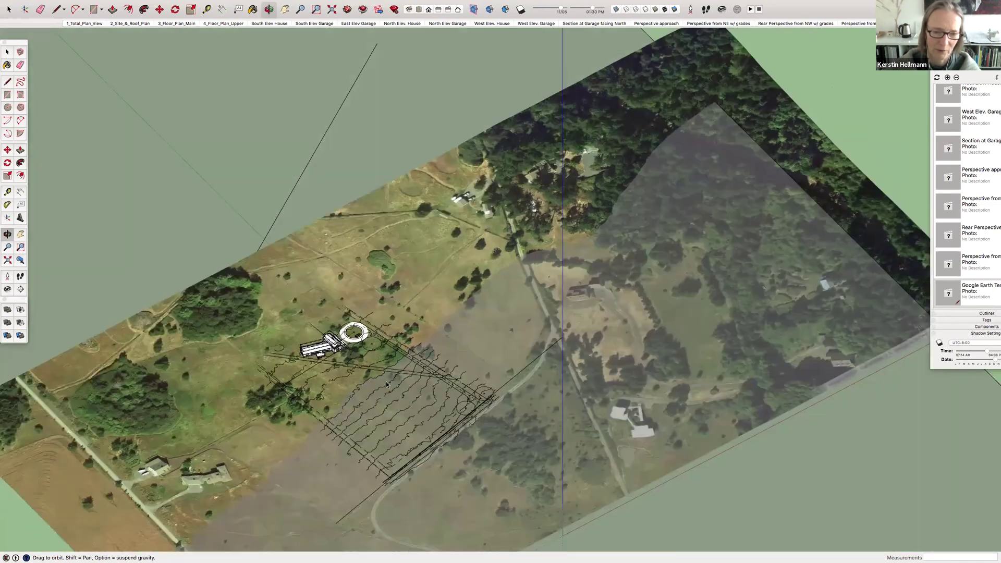
pyautogui.scroll(2, 300, 348)
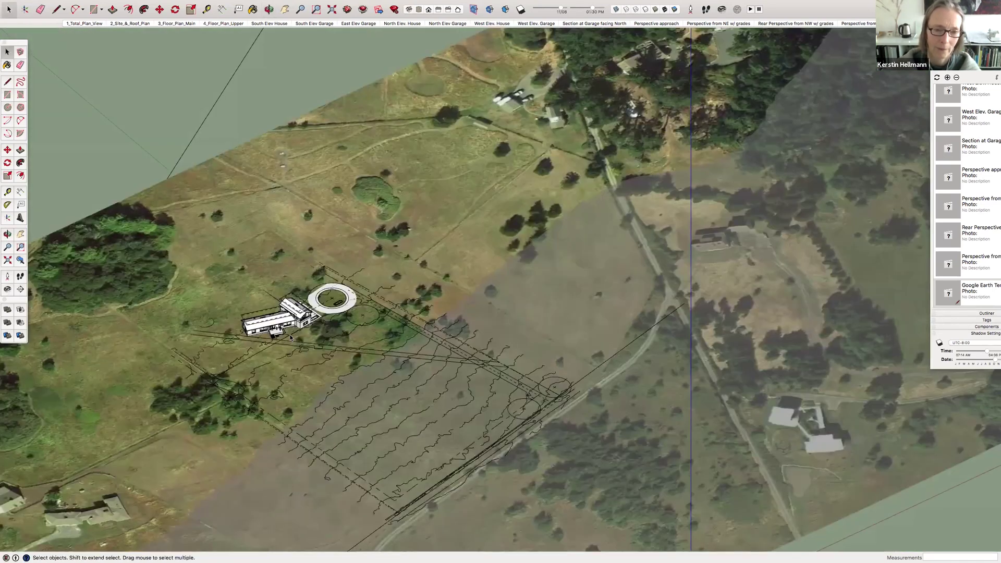
pyautogui.scroll(5, 290, 337)
pyautogui.moveTo(296, 242); pyautogui.dragTo(294, 186, button='middle')
pyautogui.moveTo(288, 308); pyautogui.dragTo(291, 269, button='middle')
pyautogui.moveTo(347, 312)
pyautogui.mouseDown(button='middle')
pyautogui.moveTo(355, 157)
pyautogui.moveTo(306, 167)
pyautogui.moveTo(332, 235)
pyautogui.mouseUp(button='middle')
pyautogui.scroll(2, 353, 244)
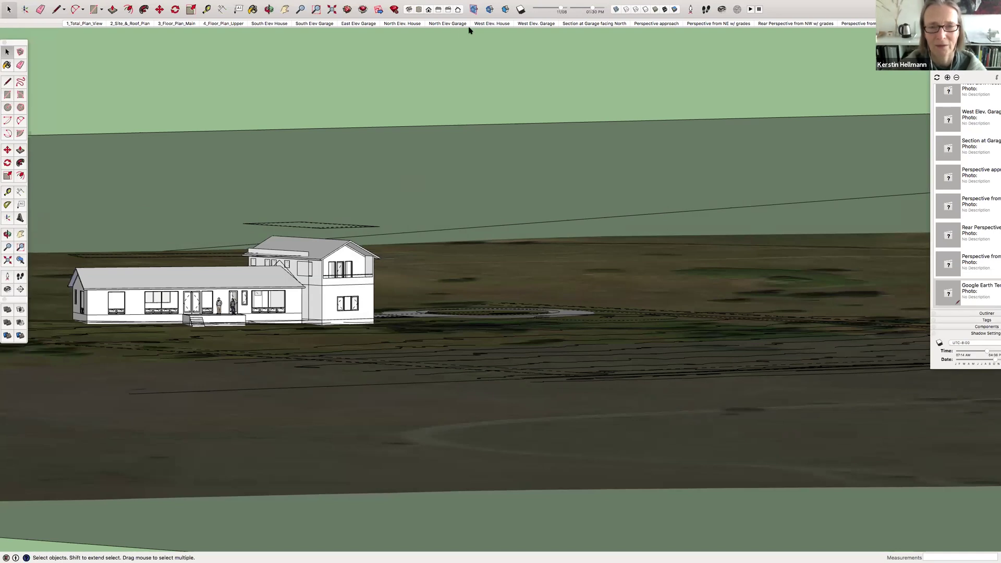
# Take the SJ-Model 5 window out of full screen and switch to the SJ_Model 5 document in LayOut
pyautogui.moveTo(99, 2)
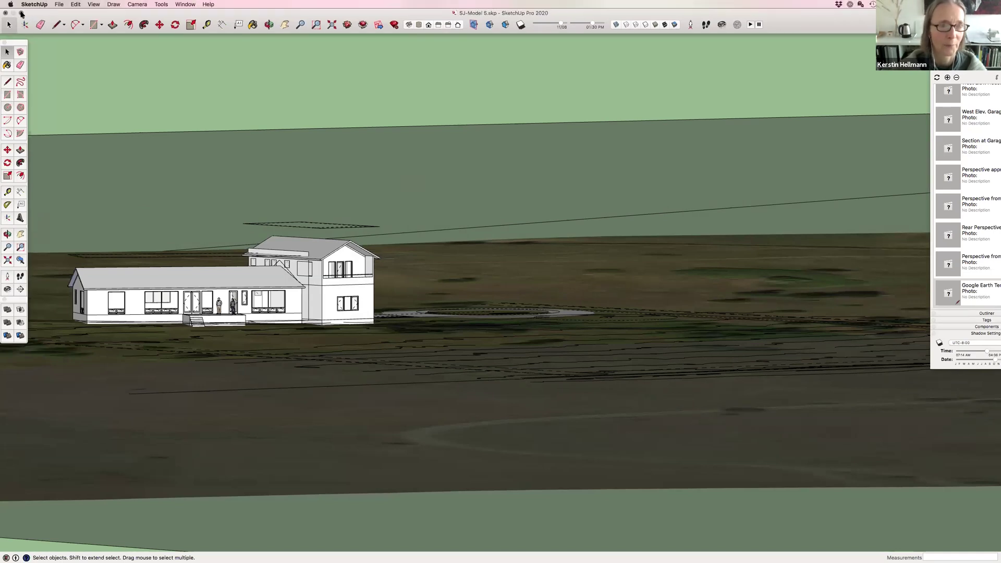
pyautogui.click(21, 13)
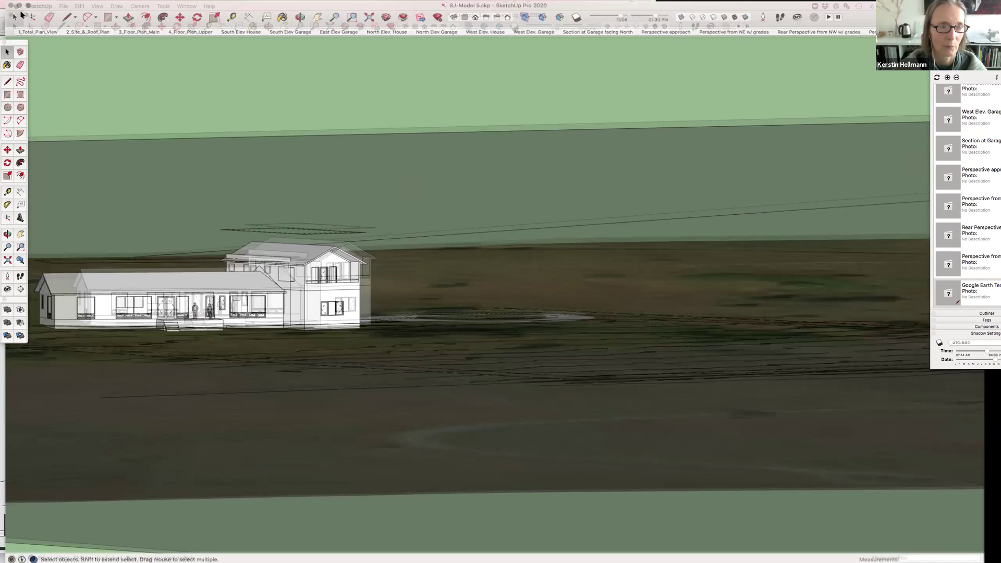
pyautogui.moveTo(73, 15); pyautogui.dragTo(129, 17)
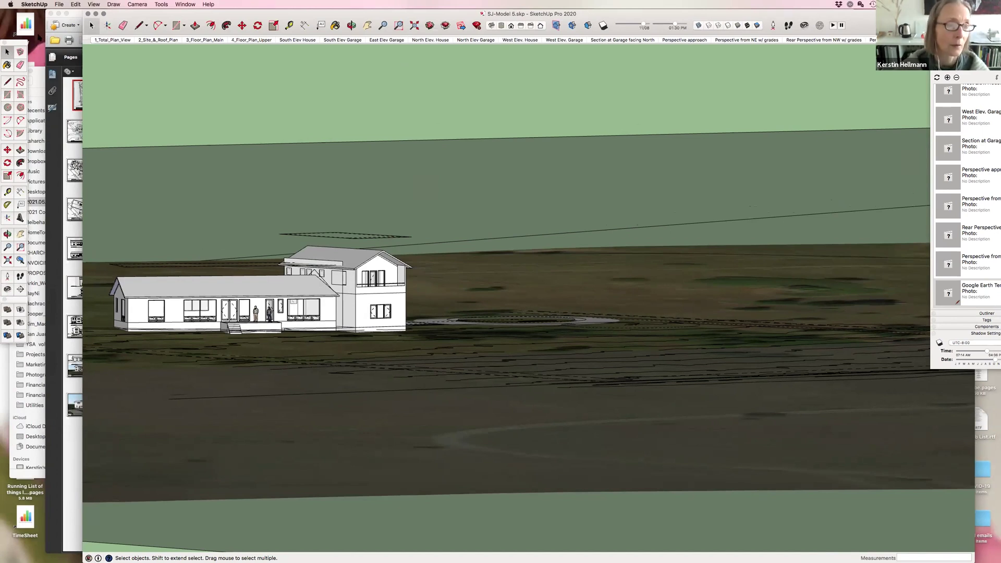
pyautogui.moveTo(2, 270)
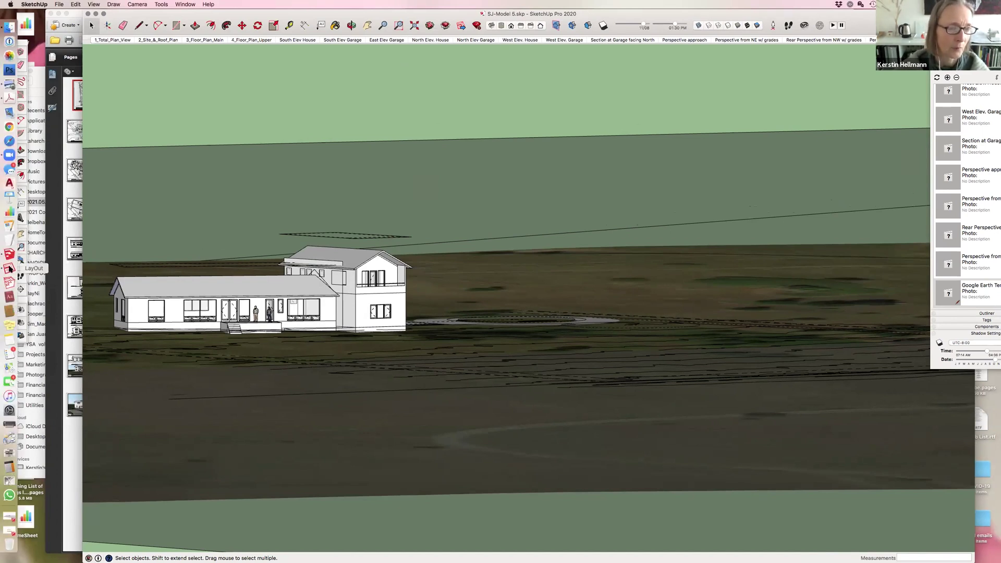
pyautogui.click(9, 269)
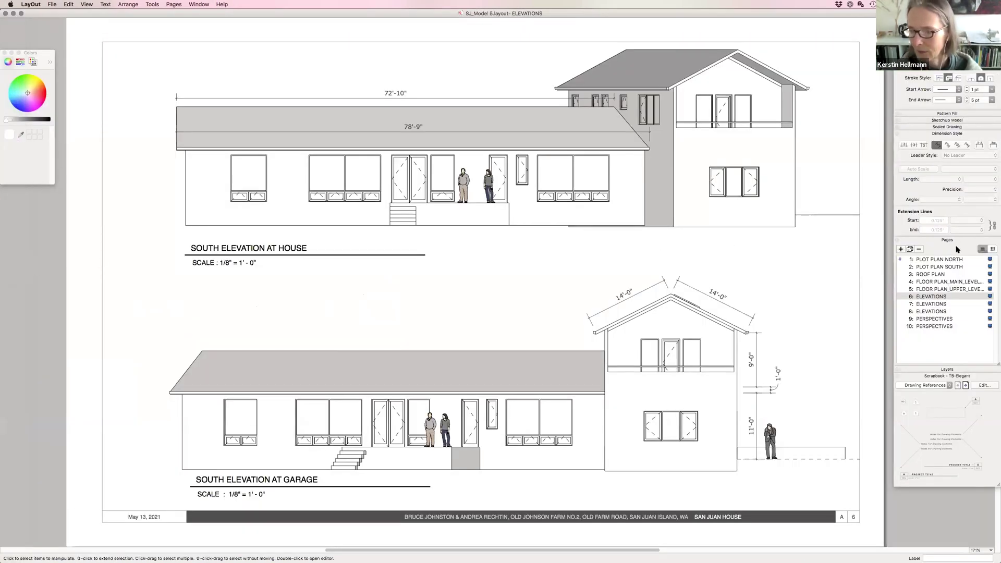
# Go through the plot plan north and south, roof plan, and main and upper level floor plan pages
pyautogui.click(956, 260)
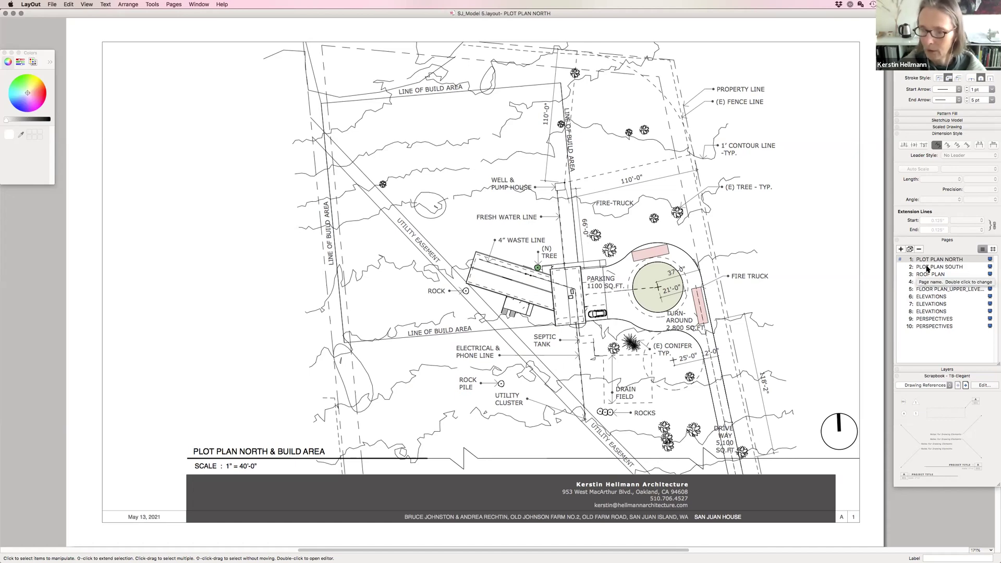
pyautogui.click(928, 268)
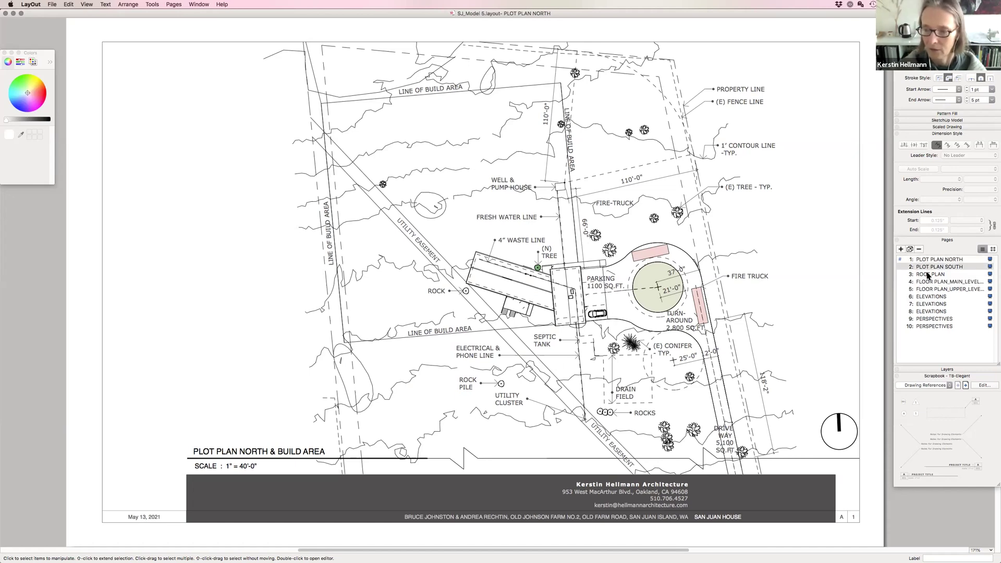
pyautogui.click(928, 275)
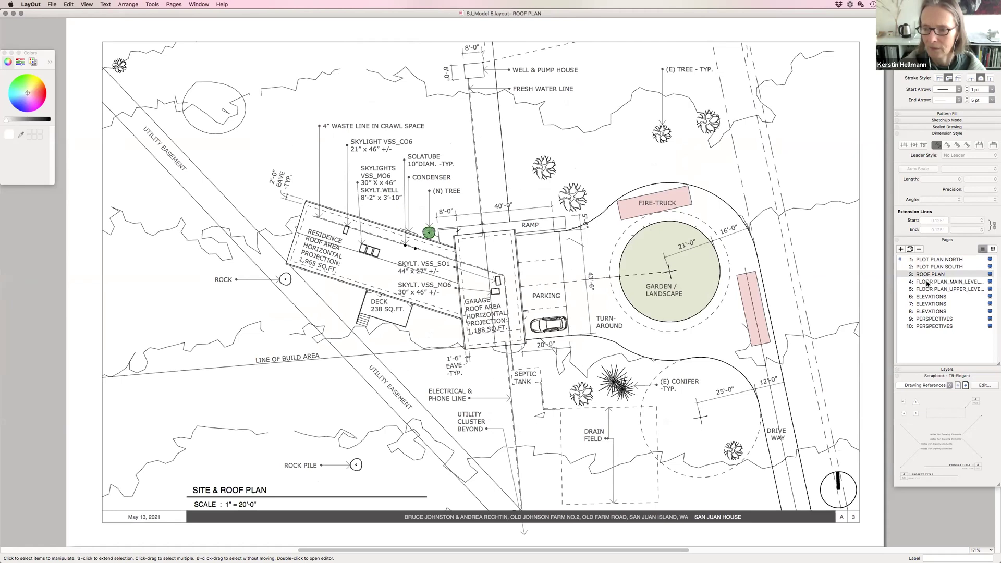
pyautogui.click(927, 284)
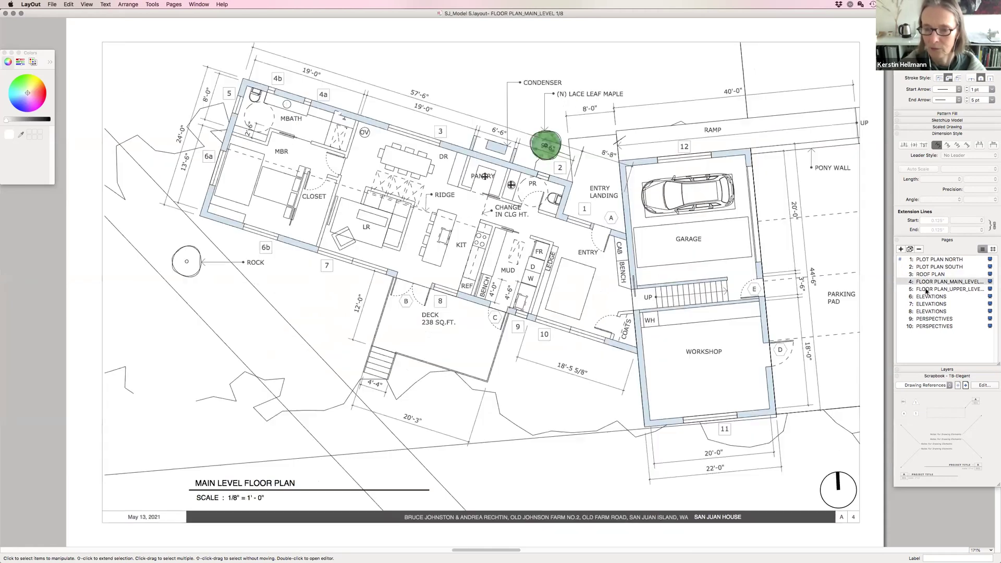
pyautogui.click(927, 290)
# Go through the three elevations pages and the two perspectives pages, pages 6 to 10
pyautogui.click(926, 297)
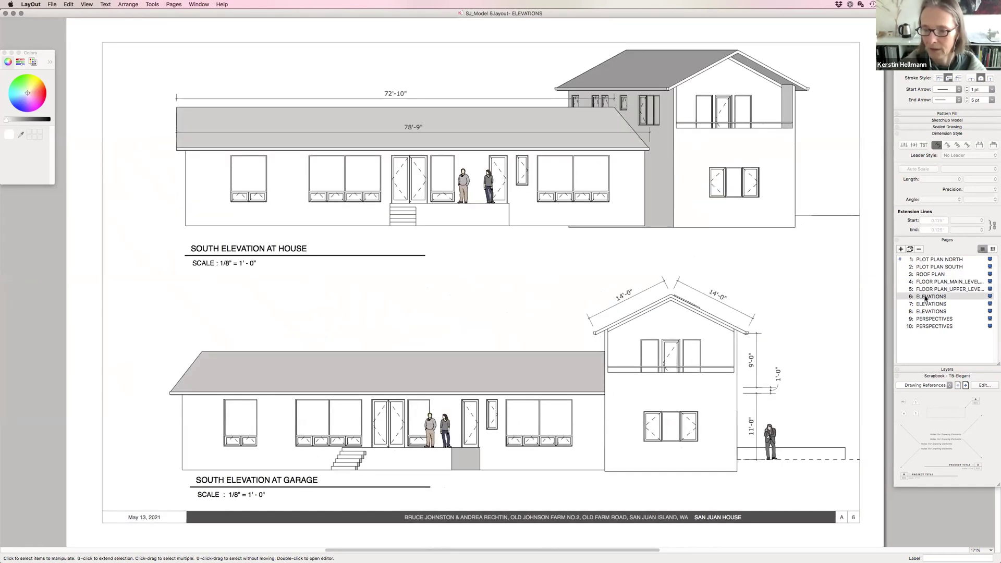
pyautogui.click(925, 305)
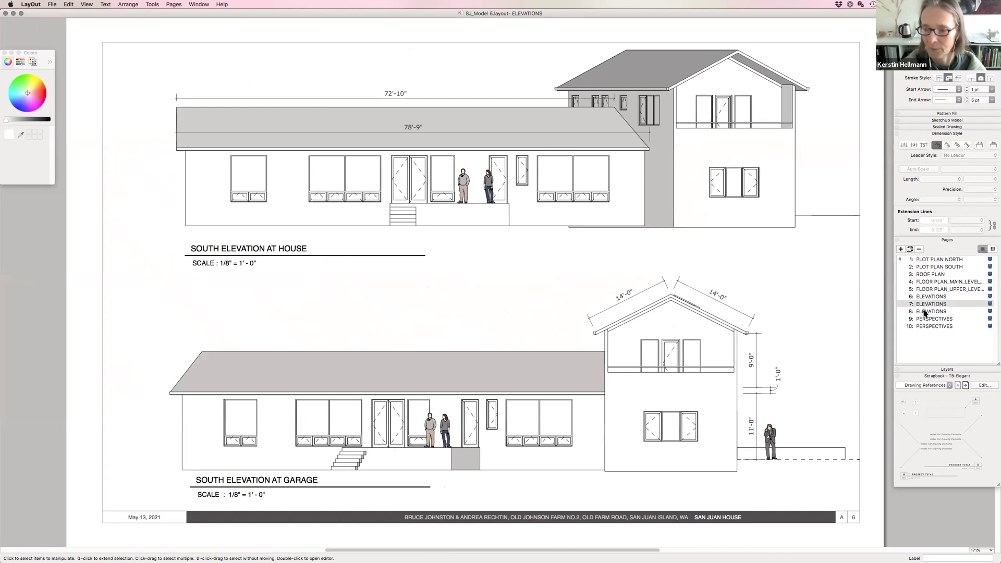
pyautogui.click(924, 312)
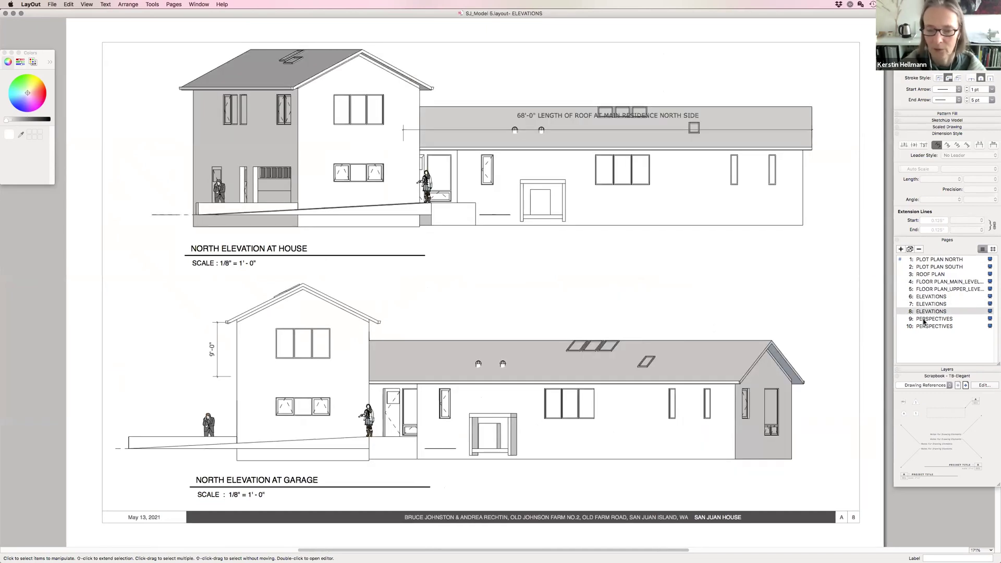
pyautogui.click(924, 320)
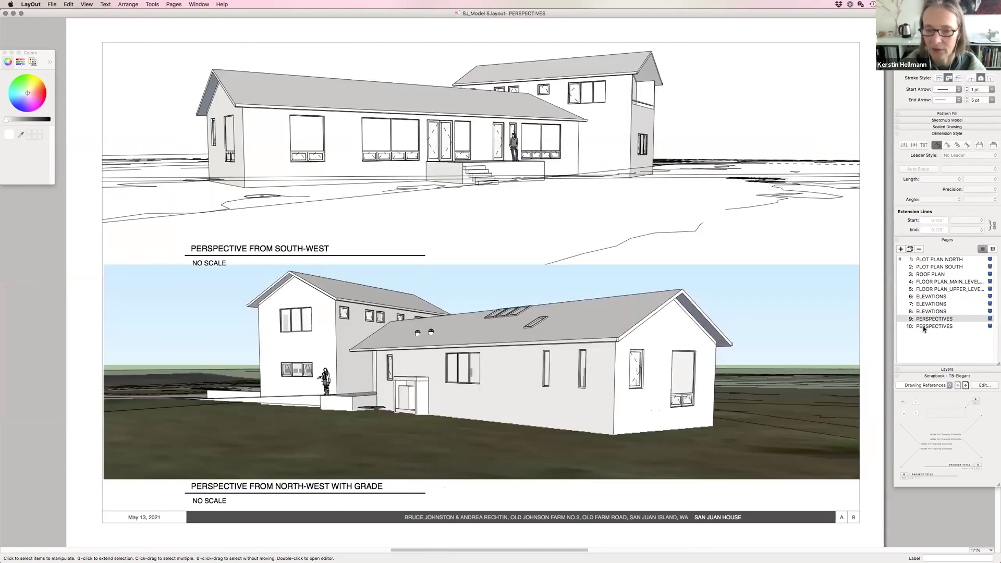
pyautogui.click(924, 327)
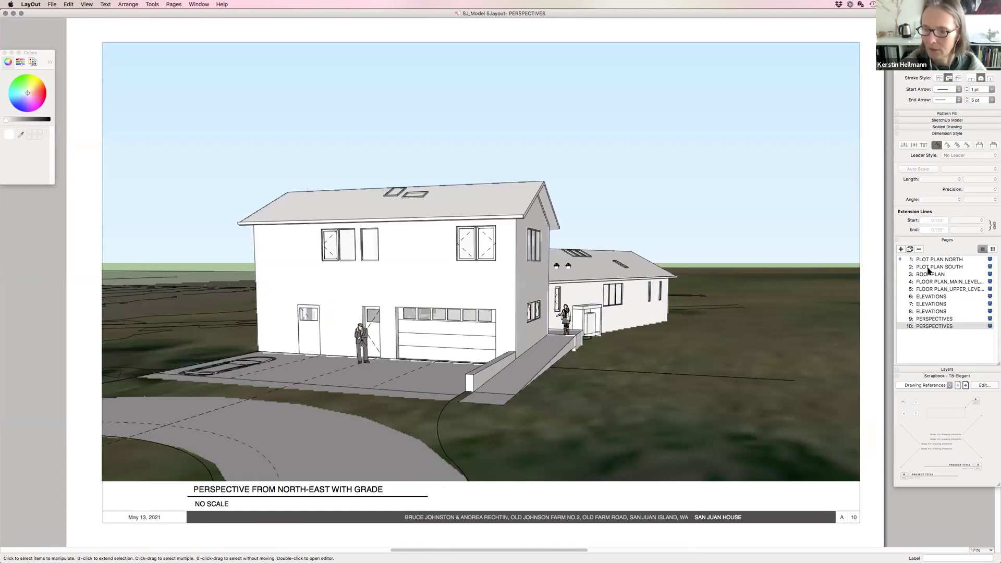
# Return to the main level floor plan page, leave full screen and switch to the preliminary drawing set PDF in Acrobat
pyautogui.click(928, 283)
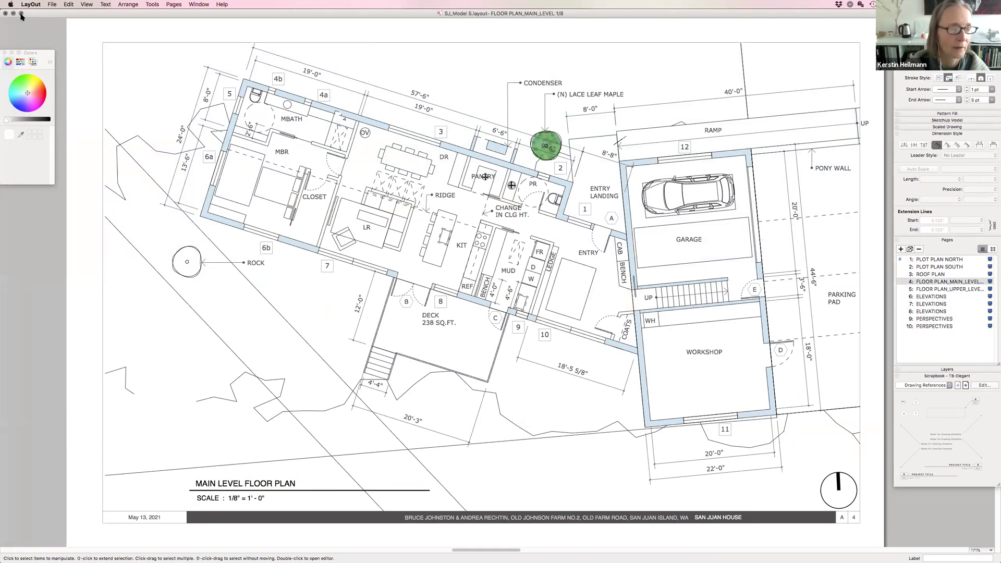
pyautogui.click(21, 15)
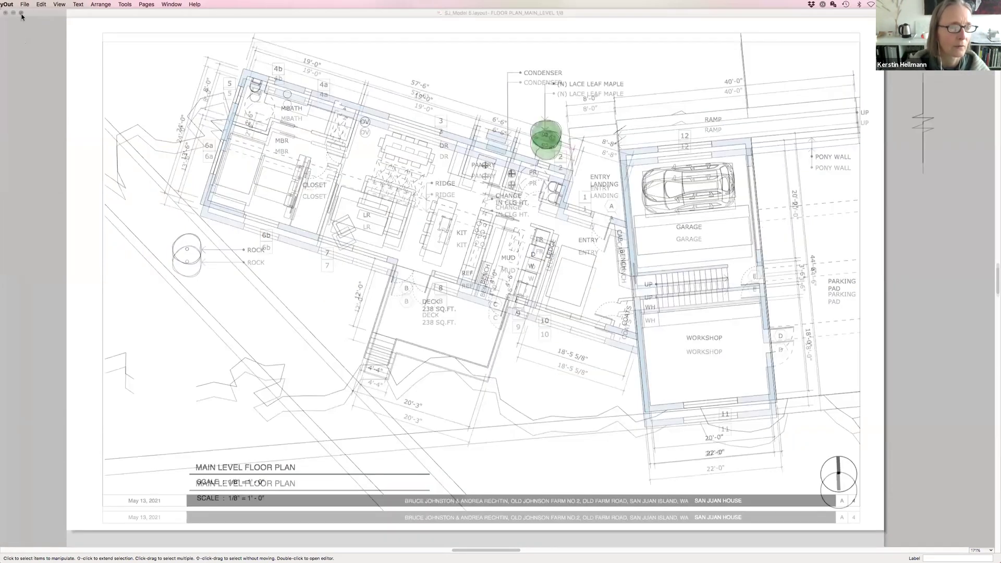
pyautogui.moveTo(22, 1)
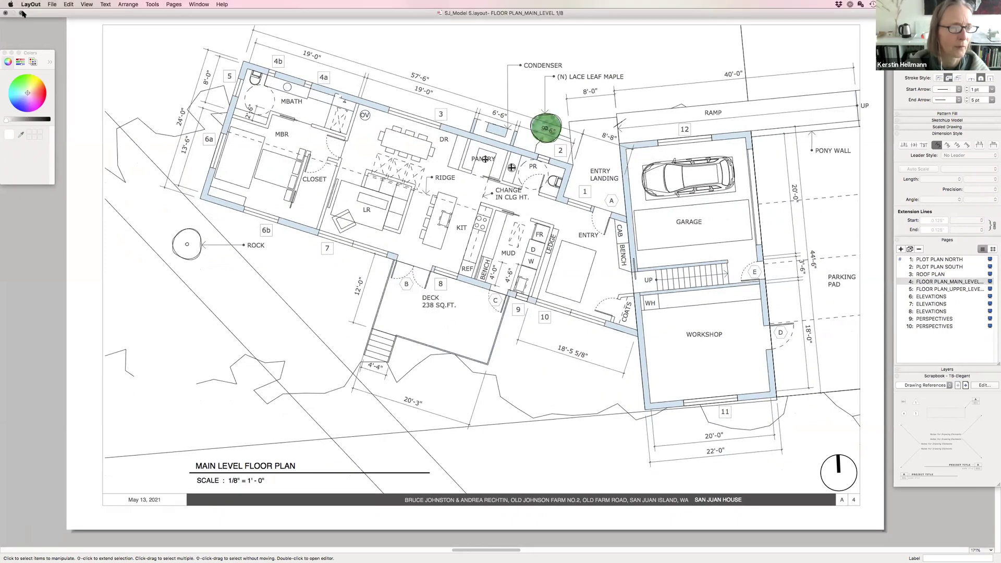
pyautogui.moveTo(2, 218)
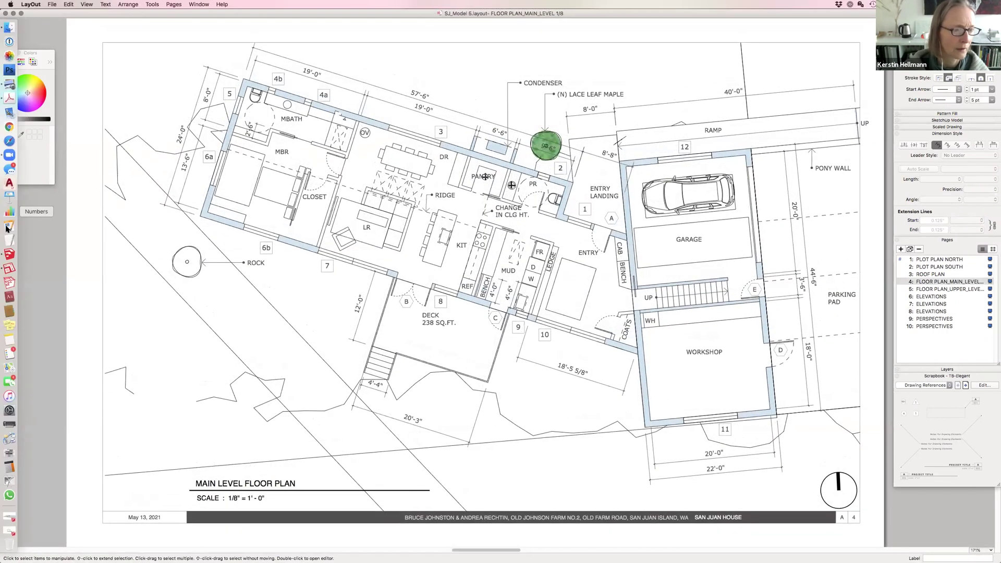
pyautogui.click(6, 99)
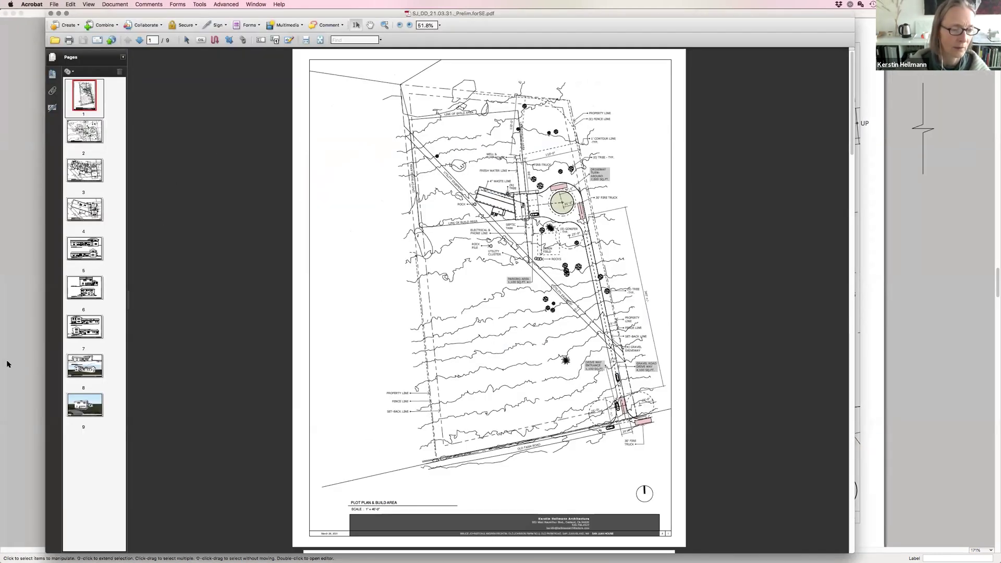
# Go through the preliminary set PDF from the site and roof plan through the floor plans and elevations to the perspectives
pyautogui.moveTo(112, 14); pyautogui.dragTo(282, 14)
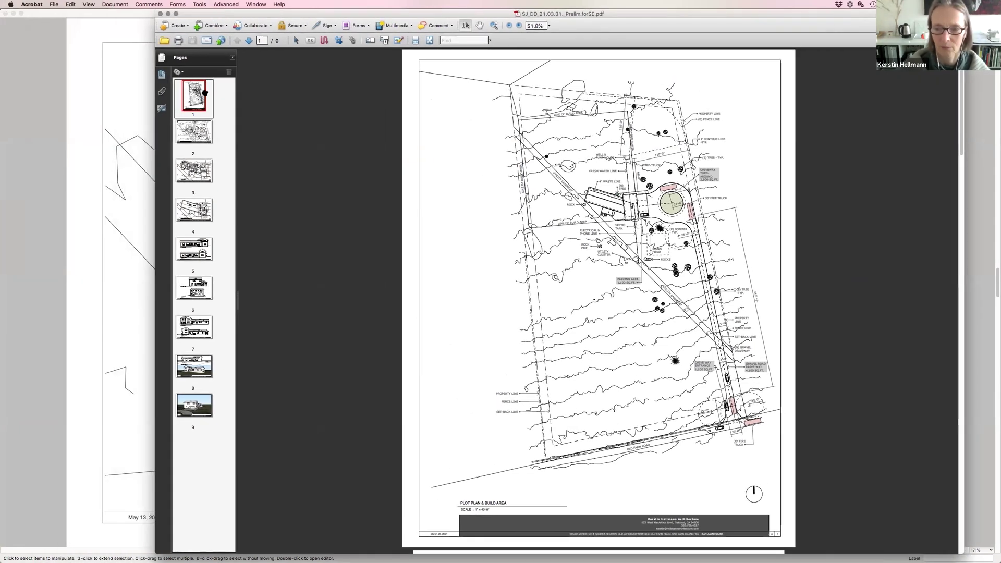
pyautogui.click(196, 133)
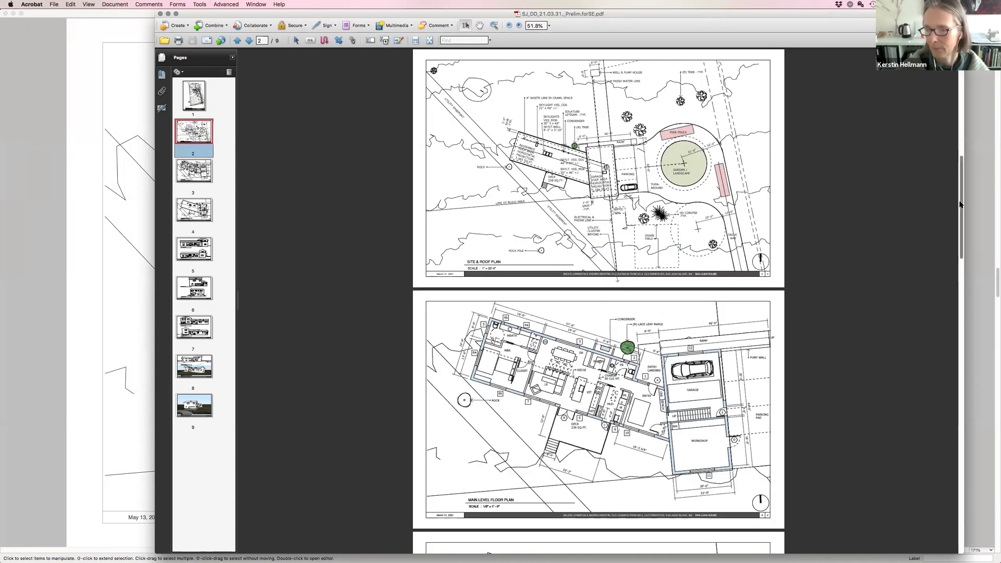
pyautogui.scroll(-15, 960, 222)
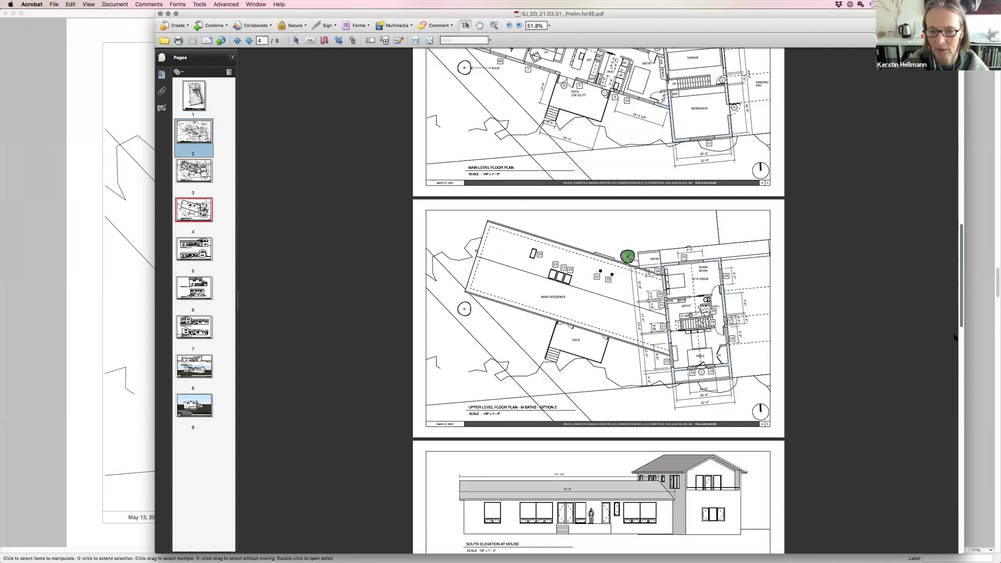
pyautogui.scroll(-10, 948, 400)
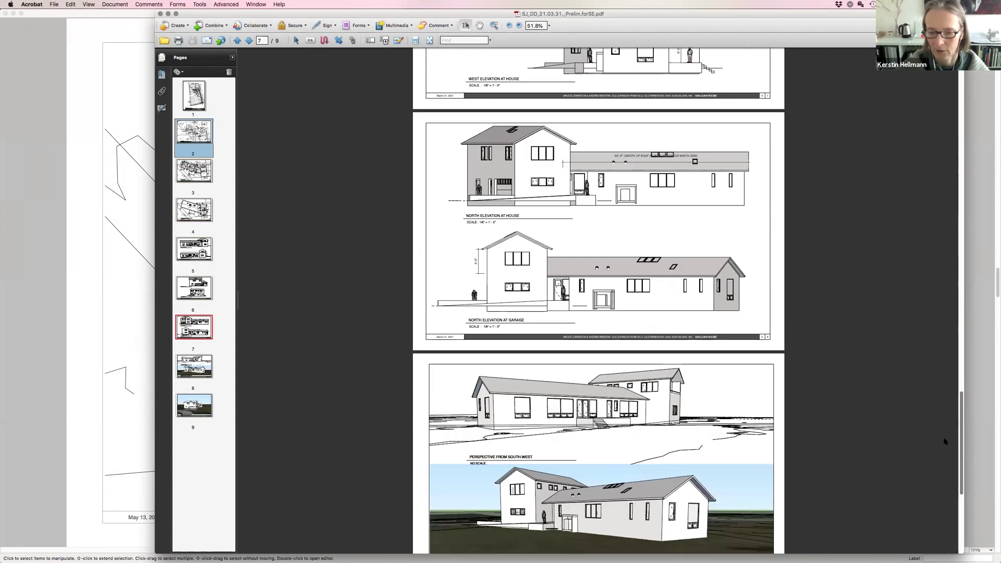
pyautogui.scroll(-5, 945, 452)
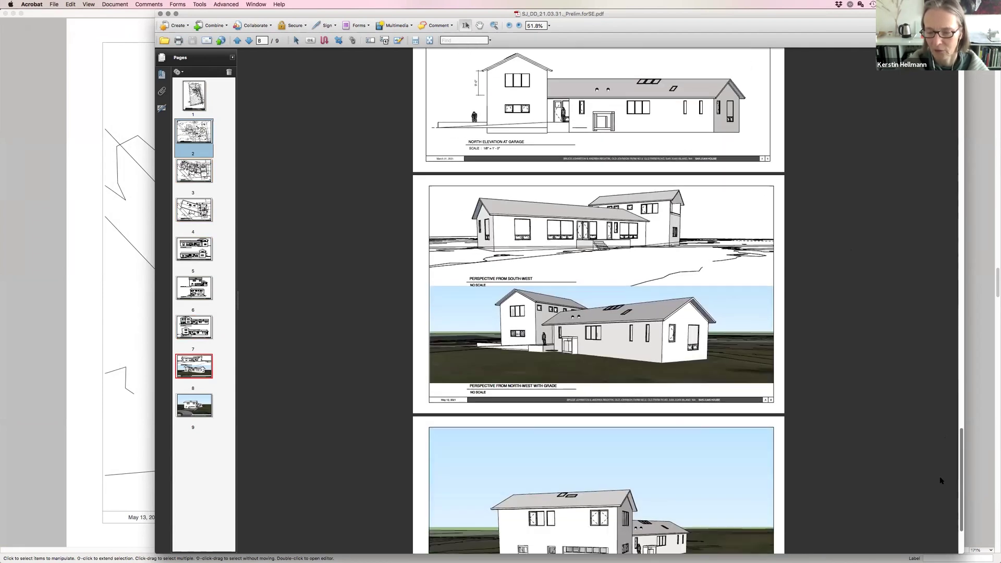
pyautogui.scroll(-3, 941, 480)
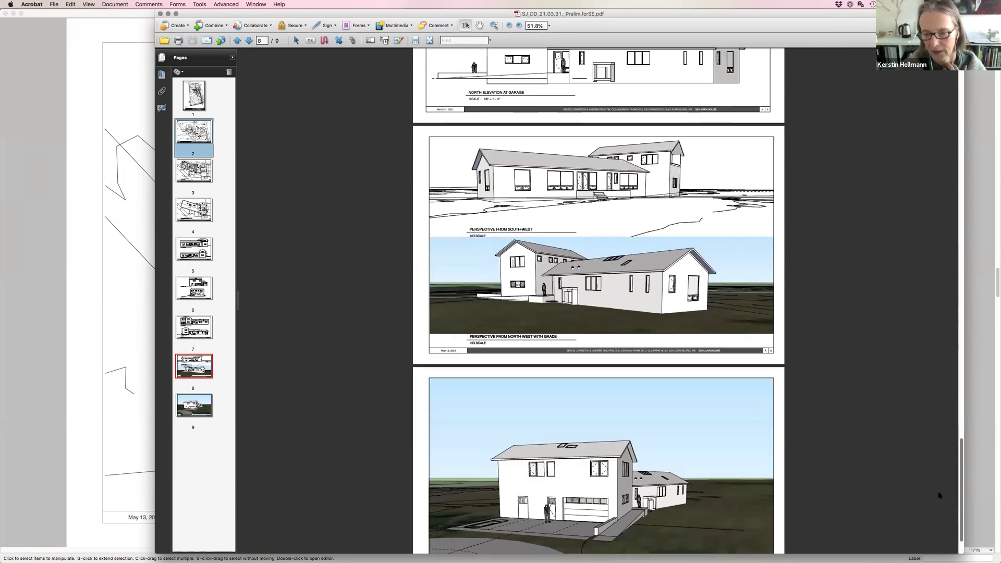
pyautogui.scroll(4, 940, 493)
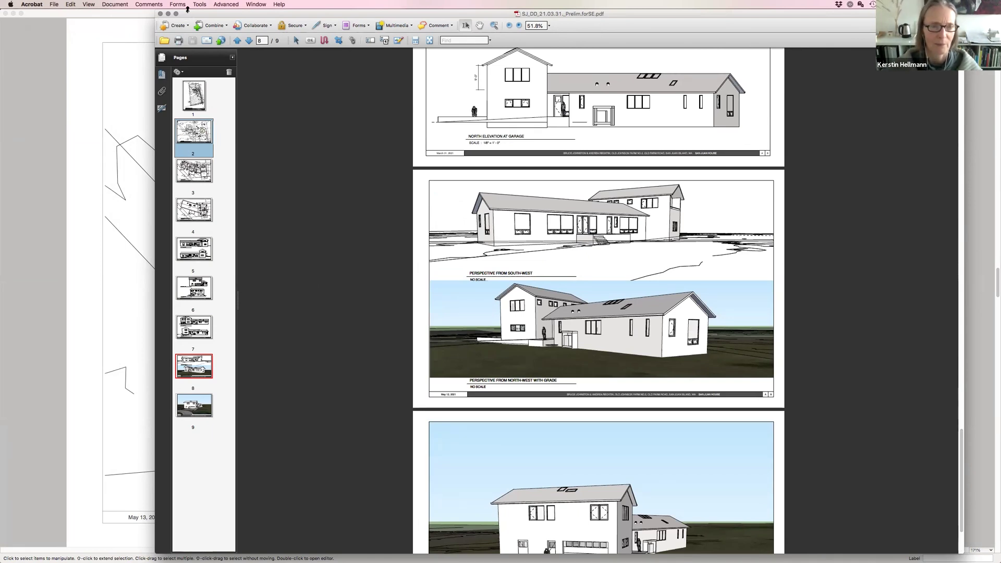
# Move the PDF window aside, close the LayOut document window and bring the SJ-Model 5 SketchUp window to the front
pyautogui.moveTo(186, 16); pyautogui.dragTo(207, 26)
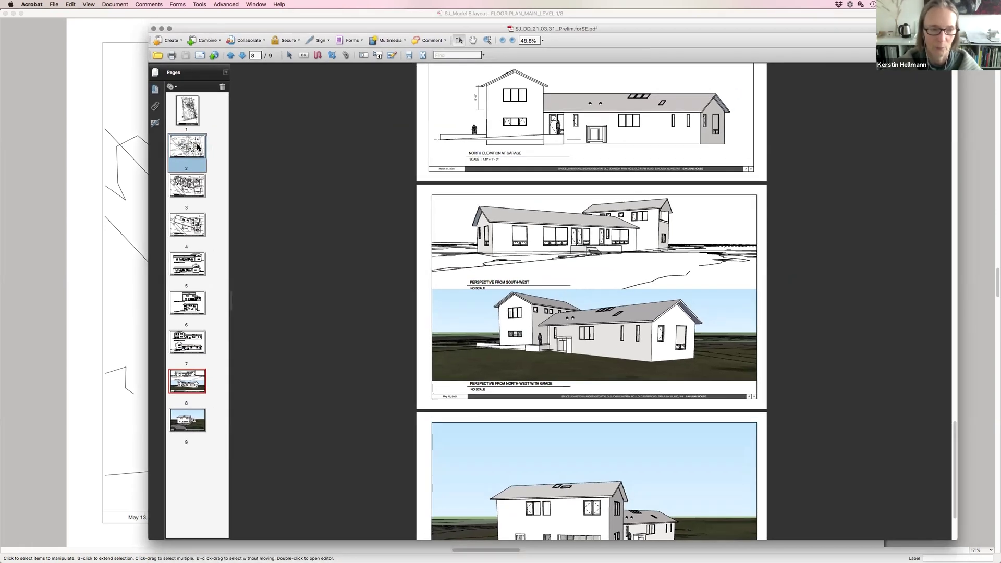
pyautogui.moveTo(3, 78)
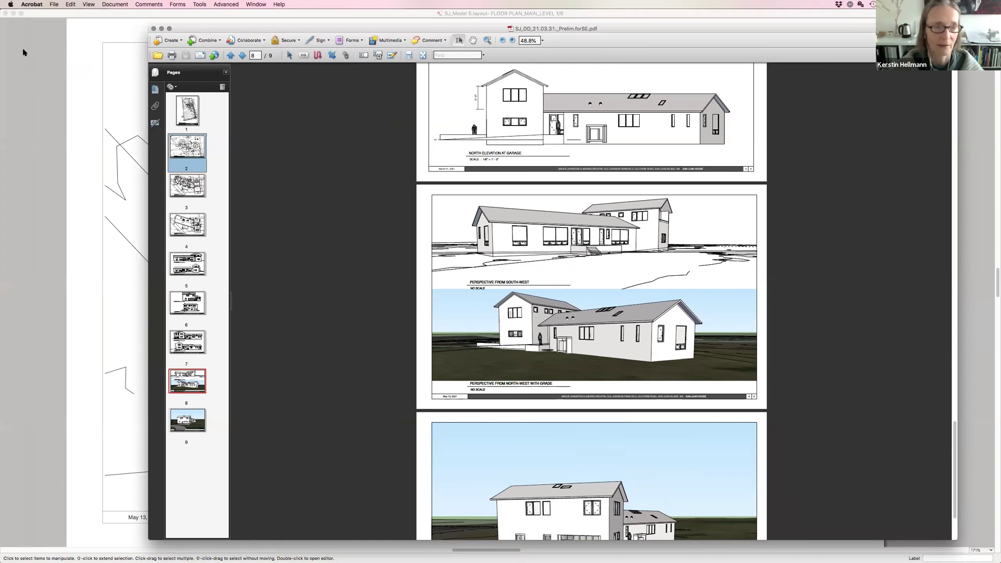
pyautogui.click(6, 14)
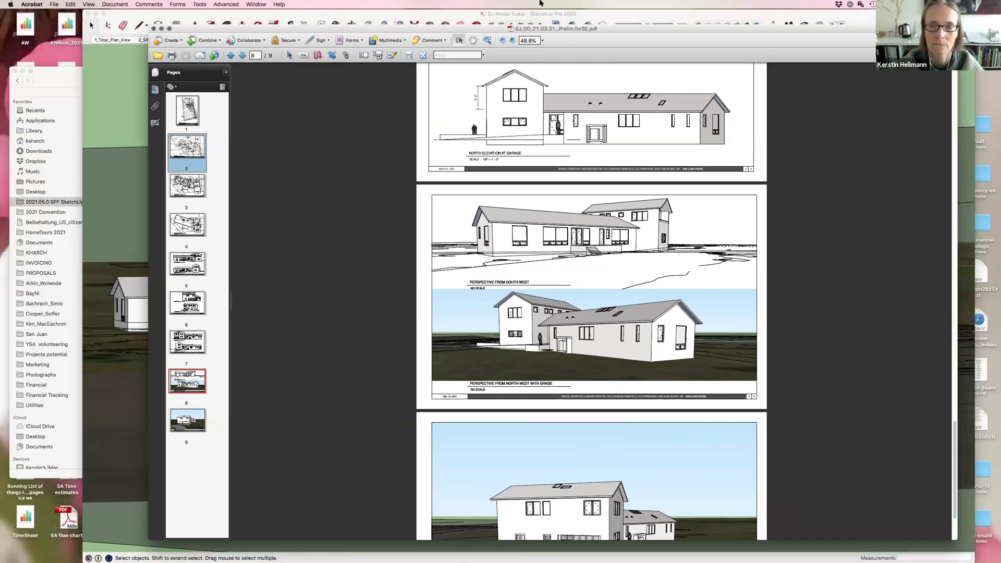
pyautogui.click(547, 13)
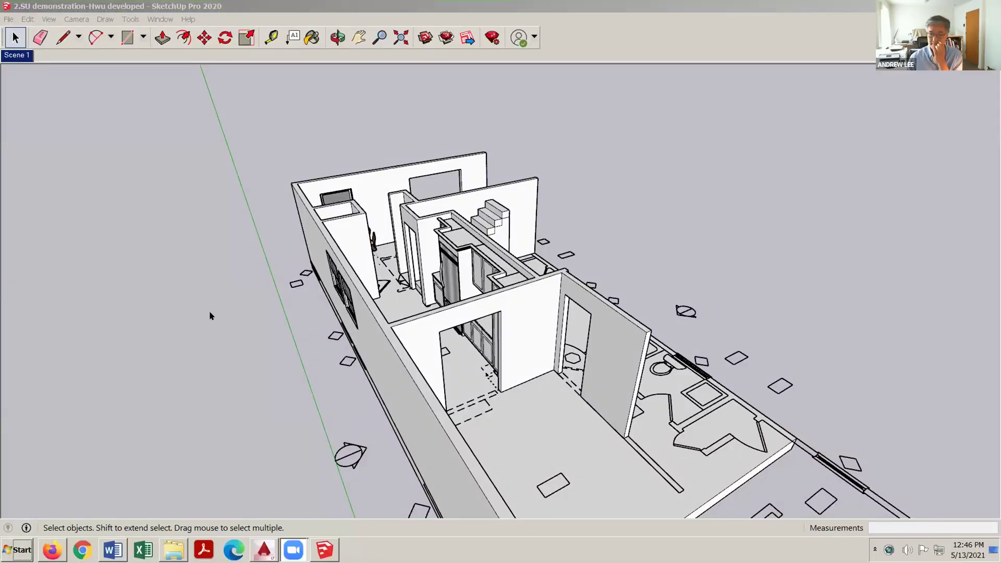
# Examine the room layout of the kitchen remodel from above and from the side facing the refrigerator wall
pyautogui.moveTo(481, 357); pyautogui.dragTo(459, 397, button='middle')
pyautogui.moveTo(460, 398)
pyautogui.mouseDown()
pyautogui.moveTo(506, 385)
pyautogui.moveTo(427, 364)
pyautogui.moveTo(409, 383)
pyautogui.moveTo(449, 362)
pyautogui.moveTo(427, 356)
pyautogui.mouseUp()
pyautogui.moveTo(489, 359); pyautogui.dragTo(406, 368)
pyautogui.scroll(-2, 407, 355)
pyautogui.moveTo(407, 173); pyautogui.dragTo(377, 188)
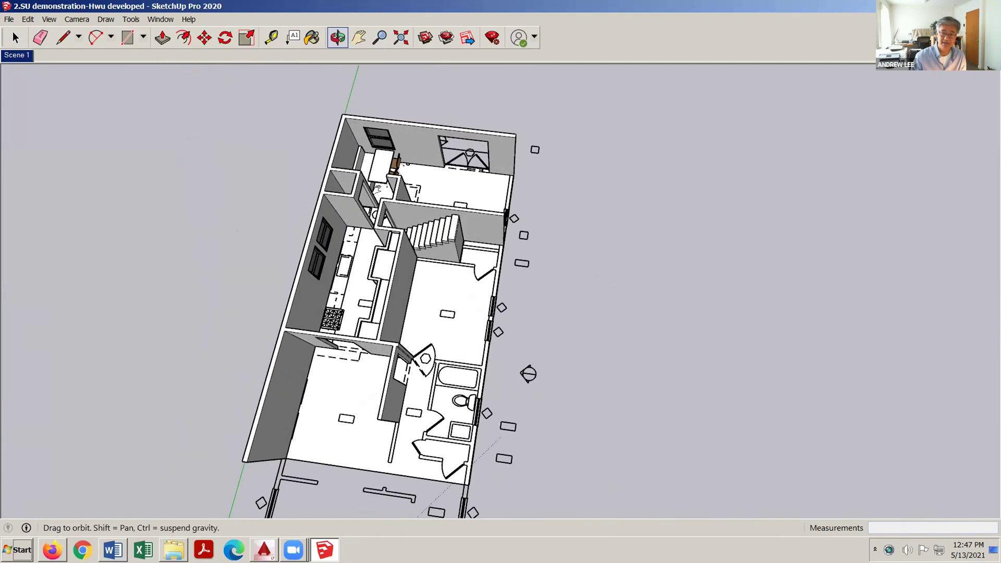
pyautogui.scroll(3, 377, 189)
pyautogui.press('h')
pyautogui.moveTo(431, 265)
pyautogui.mouseDown(button='middle')
pyautogui.moveTo(431, 172)
pyautogui.moveTo(355, 133)
pyautogui.mouseUp(button='middle')
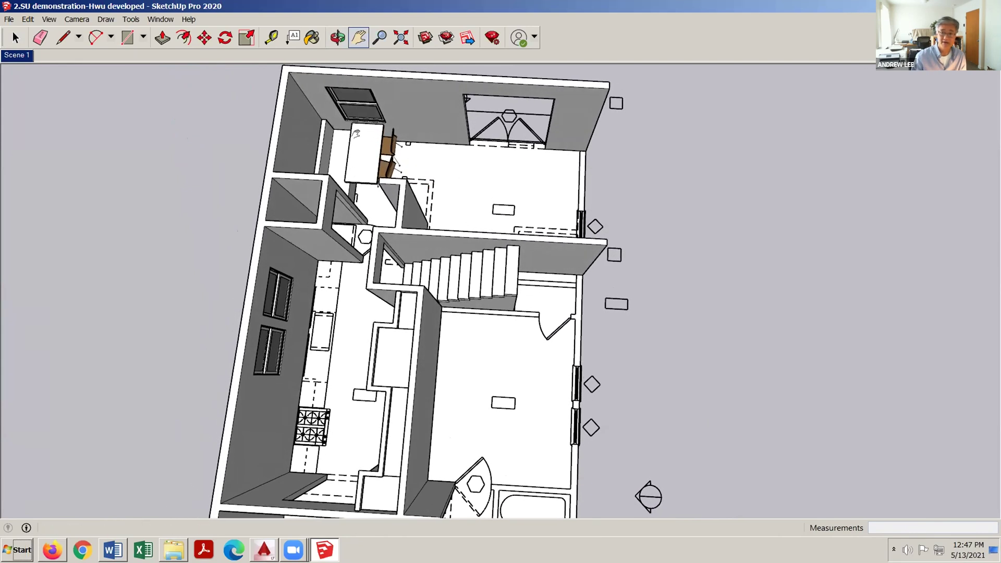
pyautogui.moveTo(363, 224)
pyautogui.mouseDown(button='middle')
pyautogui.moveTo(647, 206)
pyautogui.moveTo(516, 342)
pyautogui.moveTo(648, 345)
pyautogui.mouseUp(button='middle')
pyautogui.moveTo(563, 335)
pyautogui.keyDown('shift'); pyautogui.mouseDown(button='middle')
pyautogui.moveTo(507, 315)
pyautogui.moveTo(560, 360)
pyautogui.mouseUp(button='middle'); pyautogui.keyUp('shift')
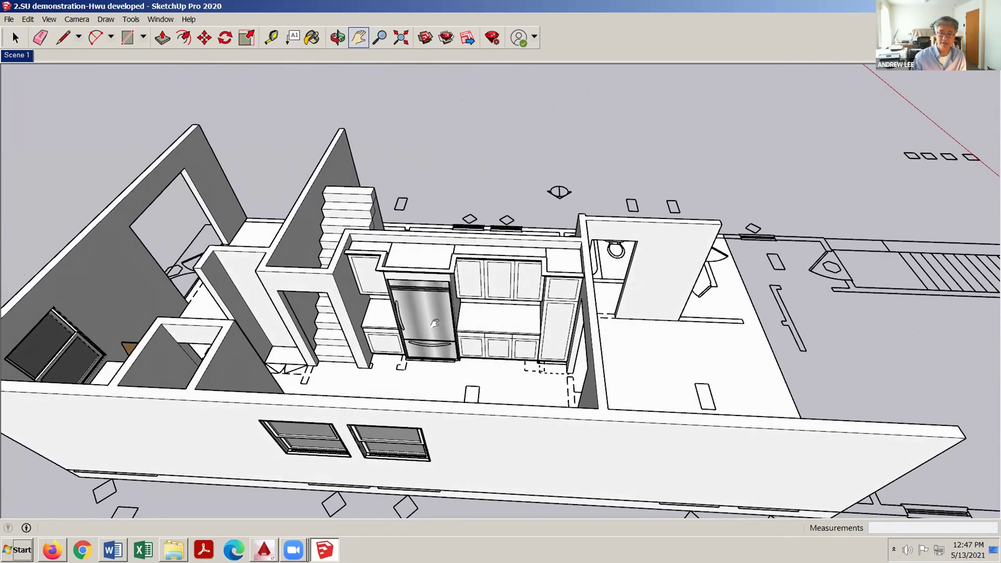
# Select the crown moulding above the refrigerator and wall cabinets and examine how it follows the cabinet run
pyautogui.moveTo(500, 343)
pyautogui.mouseDown(button='middle')
pyautogui.moveTo(514, 366)
pyautogui.moveTo(553, 373)
pyautogui.moveTo(547, 380)
pyautogui.moveTo(466, 282)
pyautogui.mouseUp(button='middle')
pyautogui.scroll(6, 466, 282)
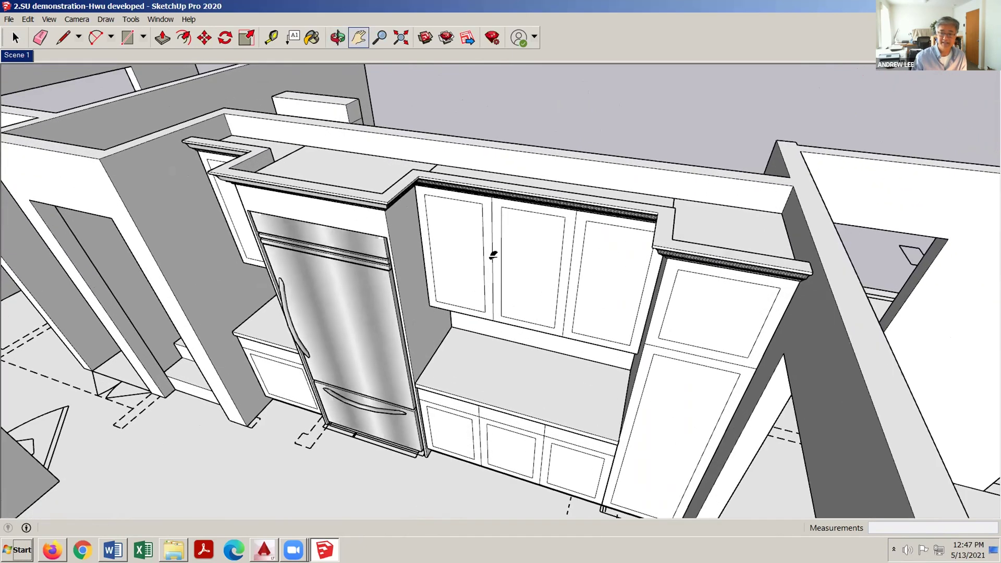
pyautogui.click(365, 201)
pyautogui.moveTo(373, 199); pyautogui.dragTo(480, 276, button='middle')
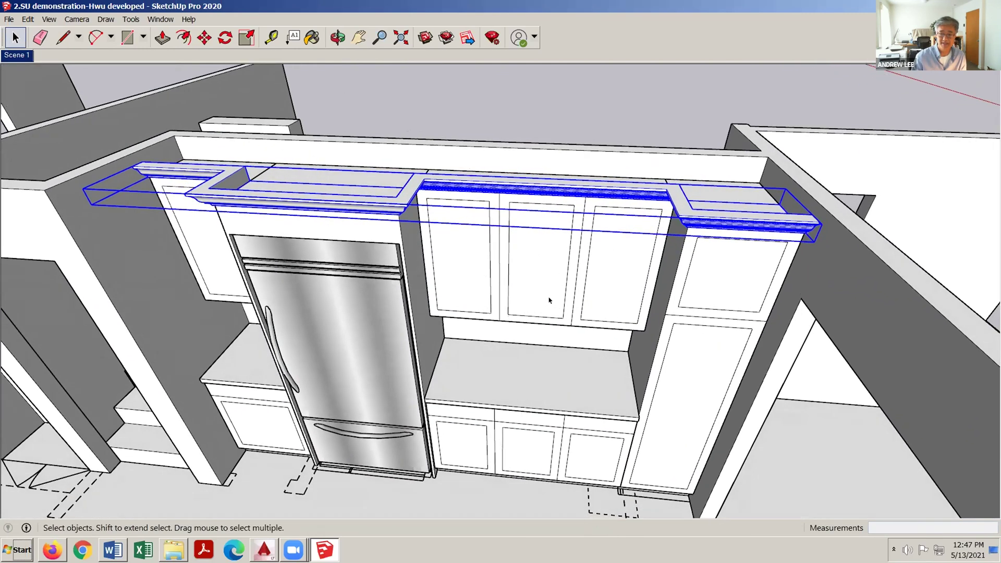
pyautogui.moveTo(608, 376); pyautogui.dragTo(618, 264, button='middle')
pyautogui.scroll(4, 549, 291)
pyautogui.moveTo(616, 311); pyautogui.dragTo(625, 250)
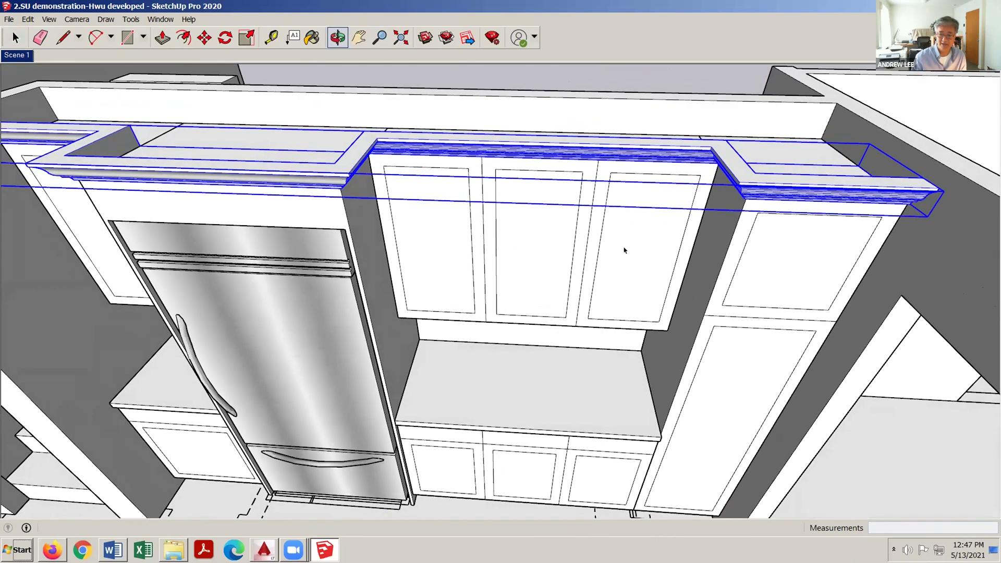
pyautogui.moveTo(679, 281); pyautogui.dragTo(620, 287)
pyautogui.press('space')
pyautogui.scroll(-3, 621, 285)
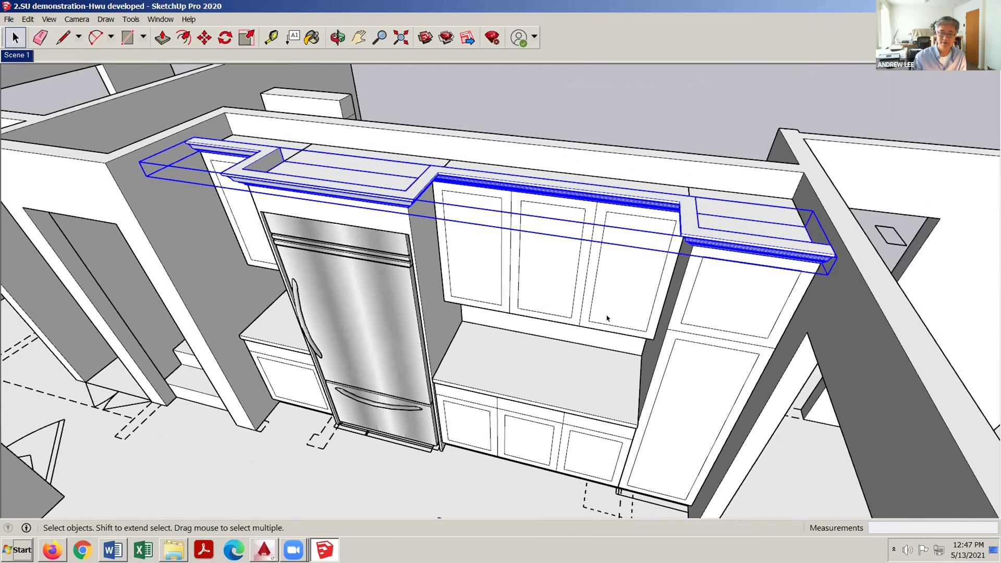
pyautogui.moveTo(606, 365); pyautogui.dragTo(607, 350, button='middle')
pyautogui.scroll(2, 606, 291)
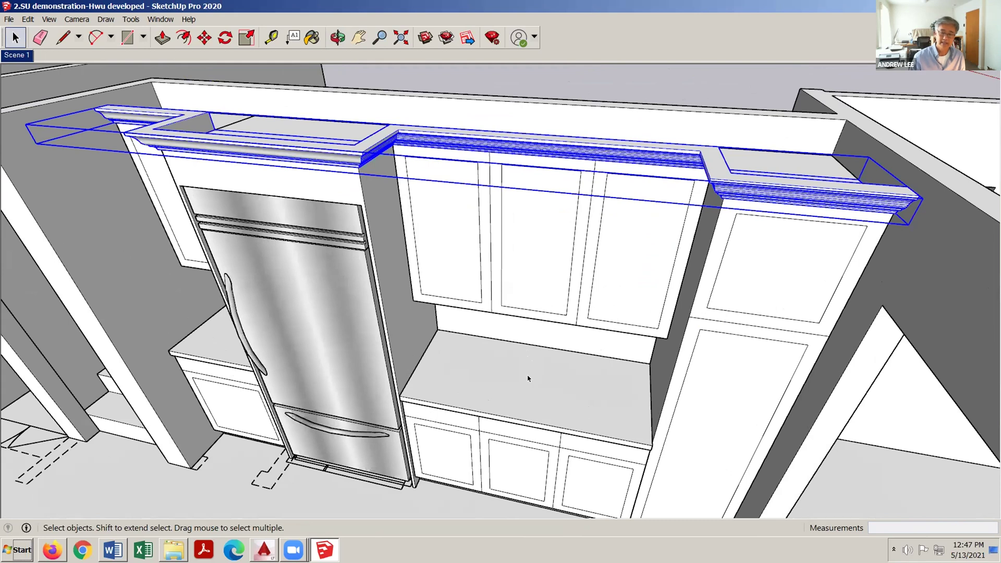
pyautogui.moveTo(525, 375); pyautogui.dragTo(600, 337, button='middle')
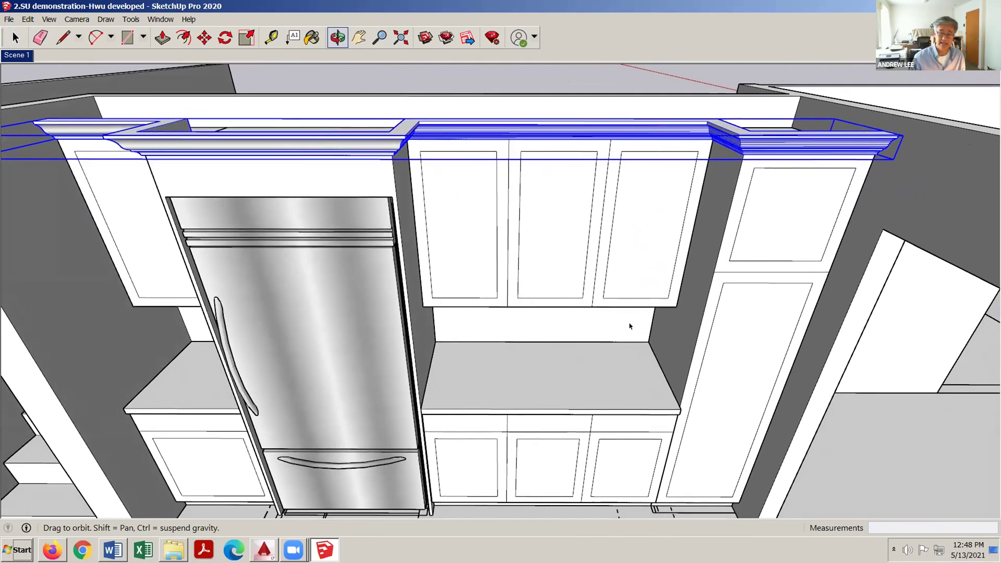
# Examine the whole house model from the open end, looking over the partition wall into the kitchen
pyautogui.moveTo(704, 306); pyautogui.dragTo(471, 311, button='middle')
pyautogui.scroll(-5, 617, 315)
pyautogui.moveTo(562, 359); pyautogui.dragTo(501, 419, button='middle')
pyautogui.scroll(-3, 506, 398)
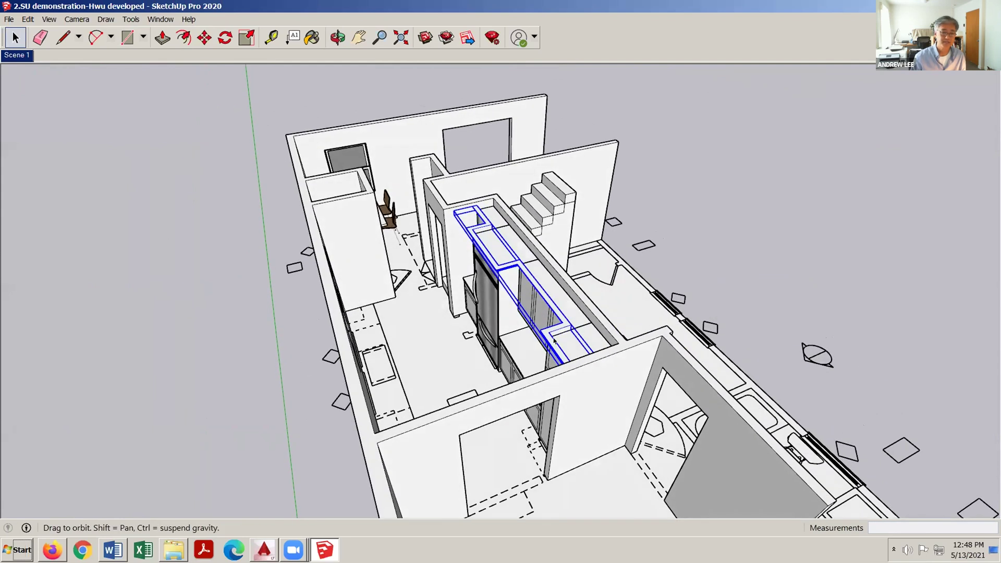
pyautogui.moveTo(479, 370); pyautogui.dragTo(423, 284, button='middle')
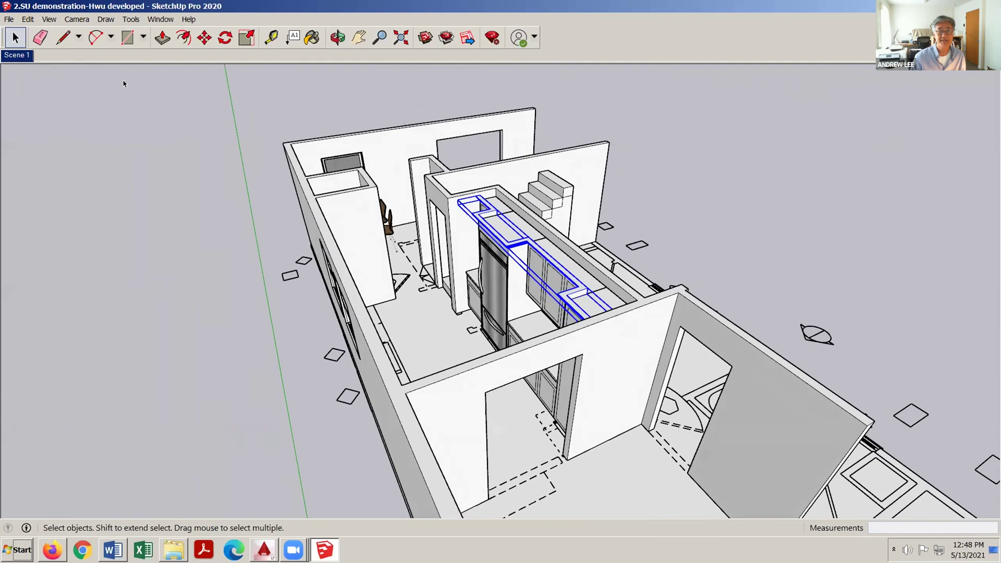
pyautogui.moveTo(434, 340); pyautogui.dragTo(431, 333, button='middle')
pyautogui.scroll(-3, 356, 296)
pyautogui.moveTo(357, 298); pyautogui.dragTo(412, 361, button='middle')
pyautogui.scroll(2, 412, 360)
pyautogui.scroll(1, 412, 360)
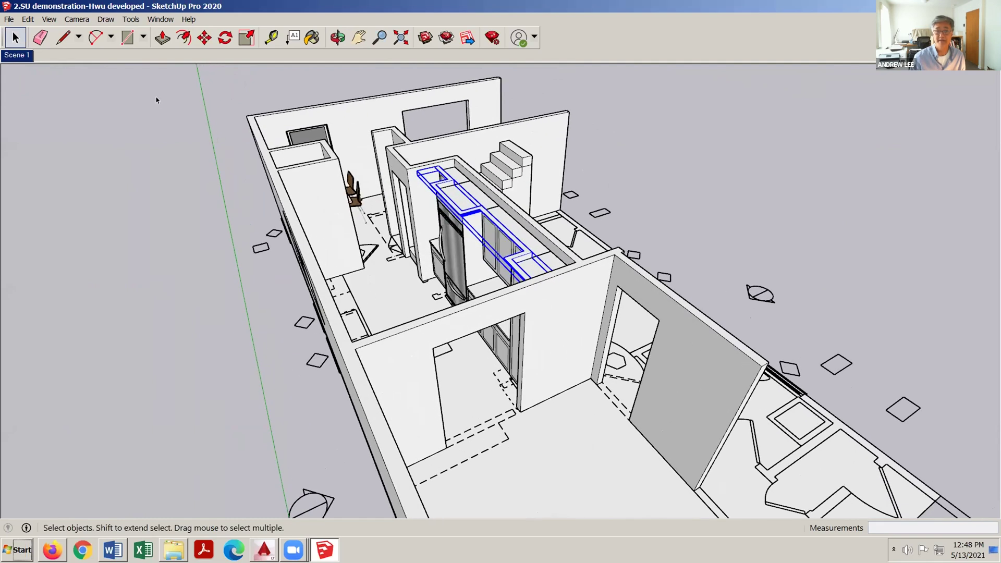
# Place a section plane across the width of the house at the kitchen, keeping the default name and symbol
pyautogui.click(128, 19)
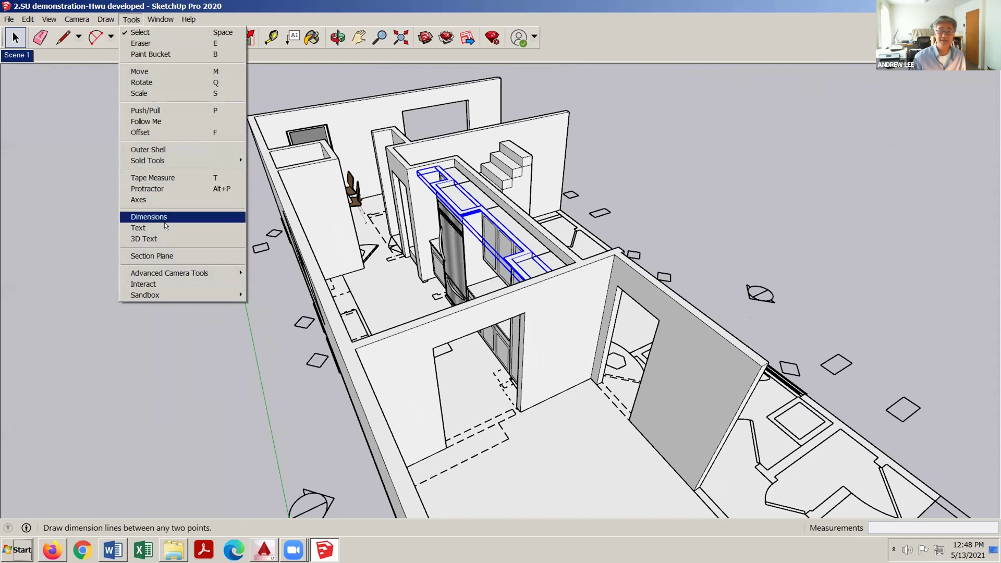
pyautogui.click(164, 257)
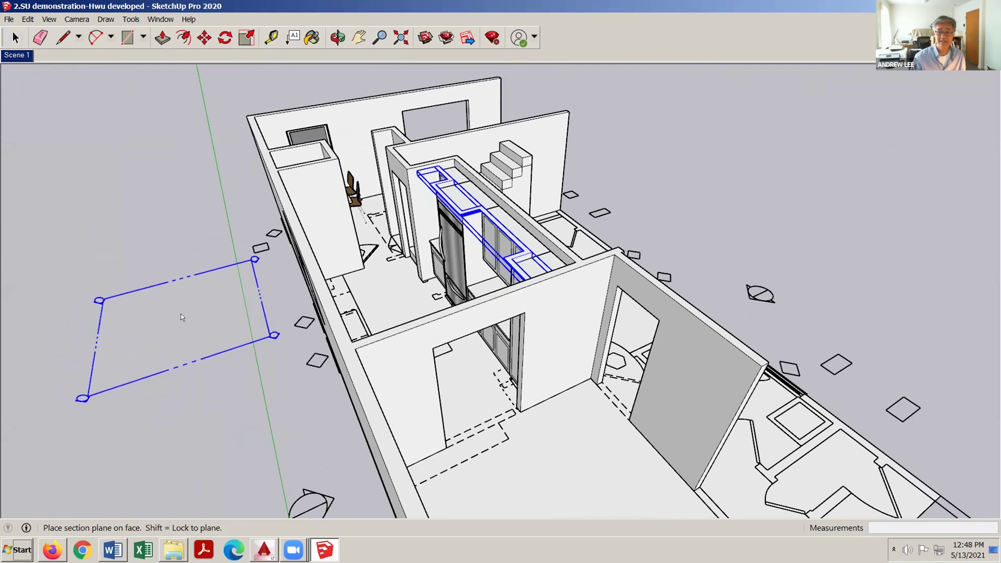
pyautogui.moveTo(181, 314); pyautogui.dragTo(239, 317, button='middle')
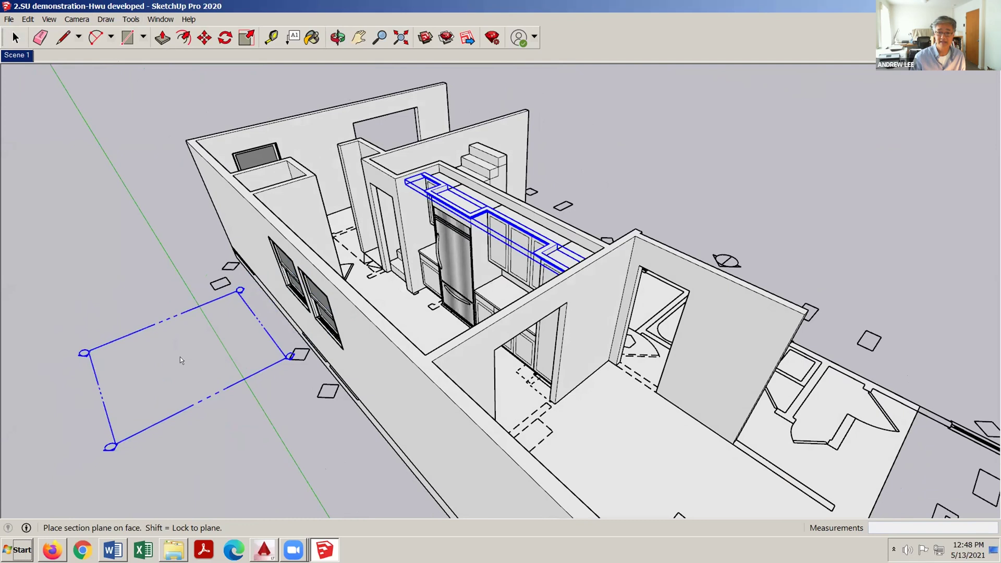
pyautogui.moveTo(180, 357)
pyautogui.mouseDown(button='middle')
pyautogui.moveTo(182, 342)
pyautogui.moveTo(184, 354)
pyautogui.mouseUp(button='middle')
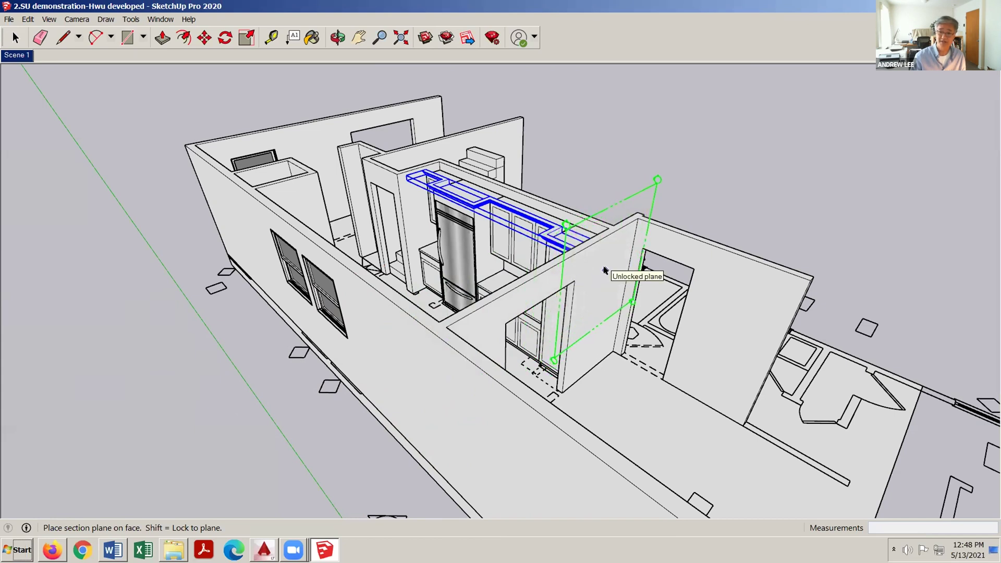
pyautogui.moveTo(605, 268); pyautogui.dragTo(565, 304, button='middle')
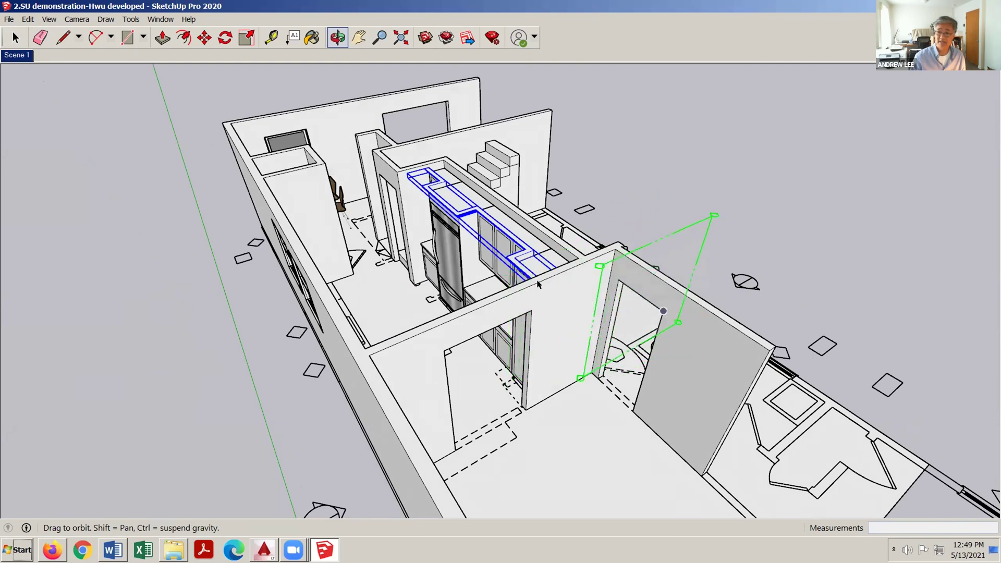
pyautogui.click(524, 221)
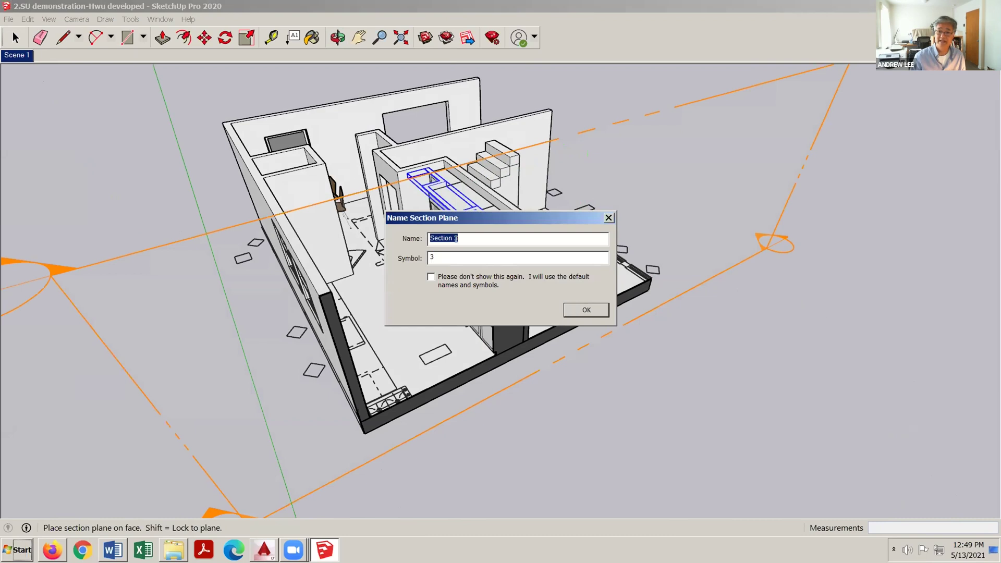
pyautogui.click(572, 310)
# Place a section plane lengthwise through the kitchen, parallel to the cabinet fronts, keeping the default name and symbol
pyautogui.moveTo(547, 324); pyautogui.dragTo(390, 252, button='middle')
pyautogui.scroll(4, 339, 198)
pyautogui.scroll(3, 389, 252)
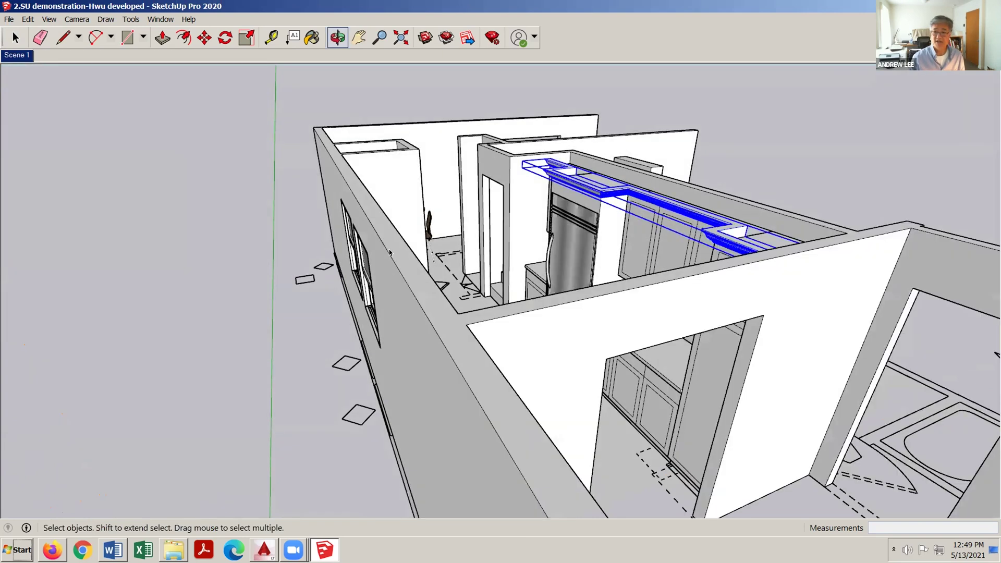
pyautogui.scroll(-2, 390, 252)
pyautogui.moveTo(419, 302); pyautogui.dragTo(472, 359, button='middle')
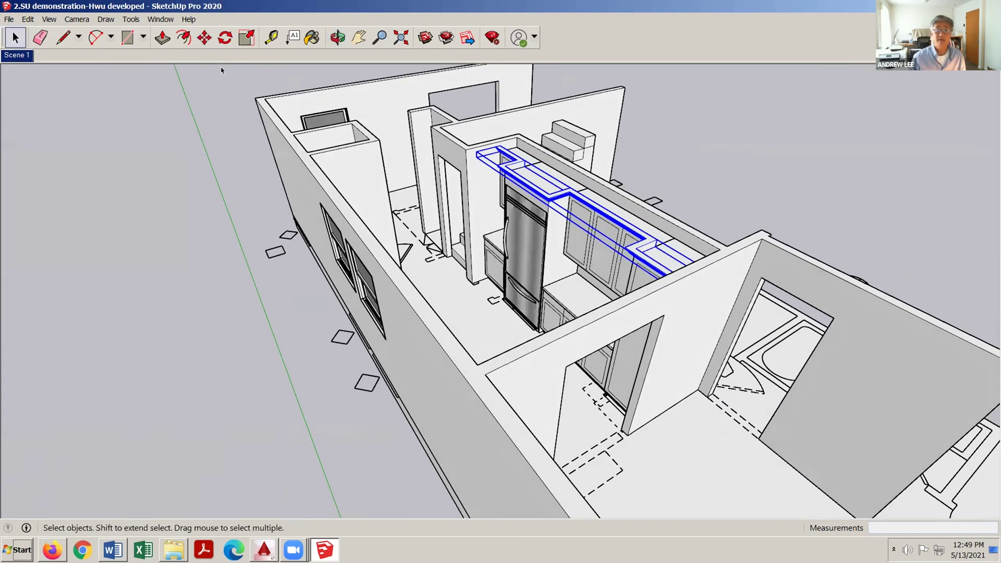
pyautogui.click(131, 19)
pyautogui.click(151, 256)
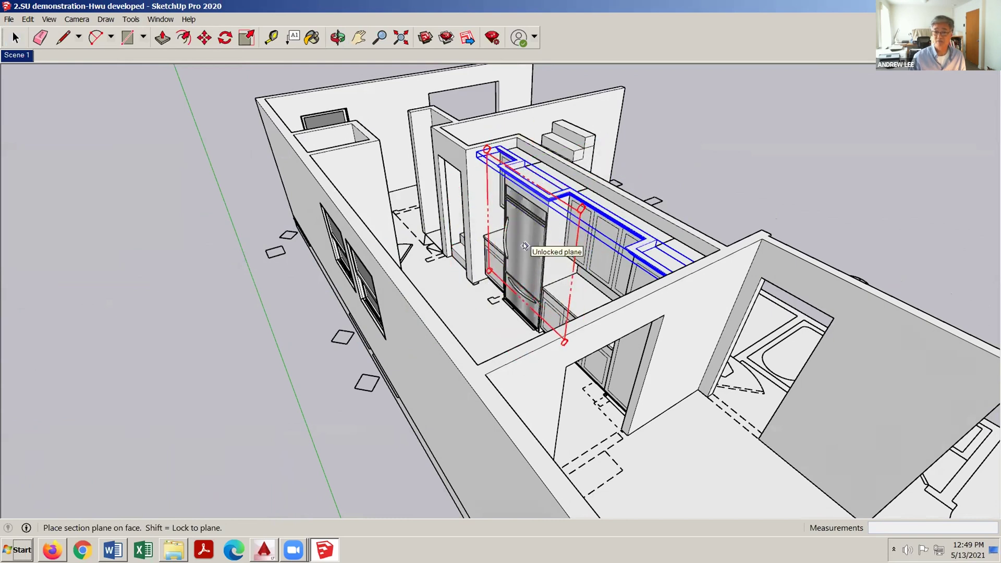
pyautogui.moveTo(537, 258); pyautogui.dragTo(428, 391, button='middle')
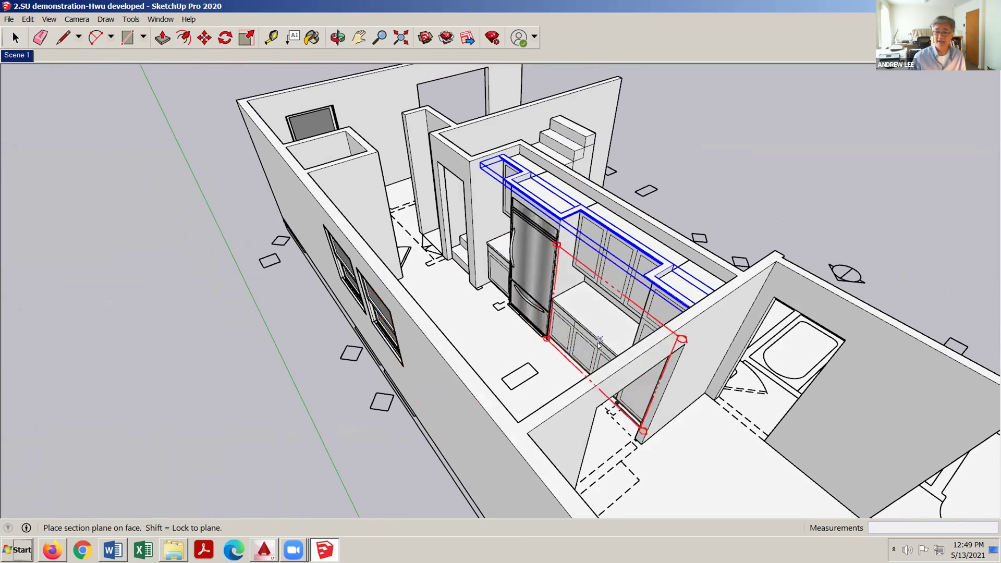
pyautogui.click(615, 367)
pyautogui.click(586, 309)
# View the sectioned kitchen nearly straight on, framing the stairs, refrigerator and cabinet wall
pyautogui.moveTo(567, 312); pyautogui.dragTo(676, 211, button='middle')
pyautogui.moveTo(619, 177); pyautogui.dragTo(496, 252, button='middle')
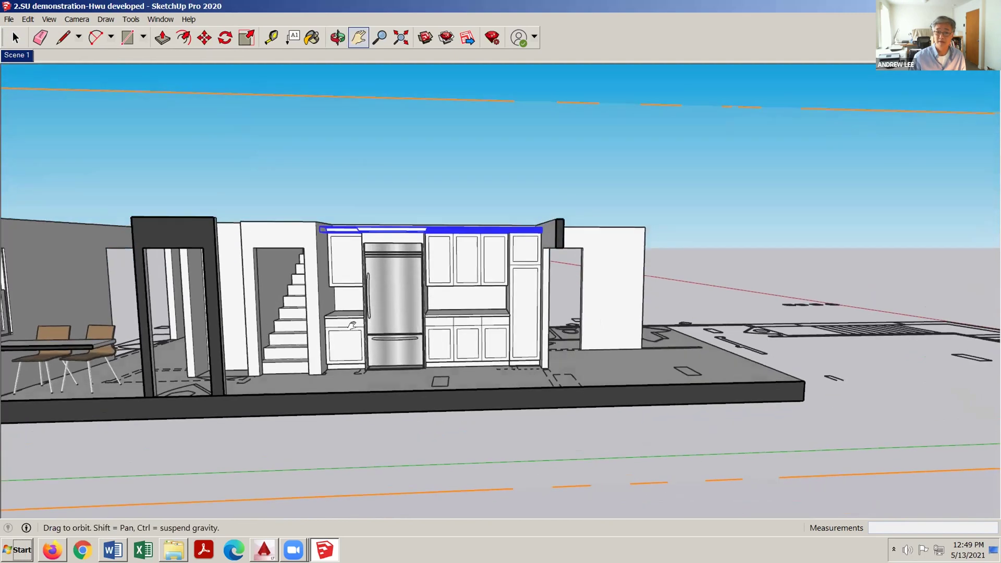
pyautogui.scroll(4, 342, 315)
pyautogui.keyDown('shift'); pyautogui.moveTo(316, 318); pyautogui.dragTo(504, 291, button='middle'); pyautogui.keyUp('shift')
pyautogui.scroll(2, 573, 240)
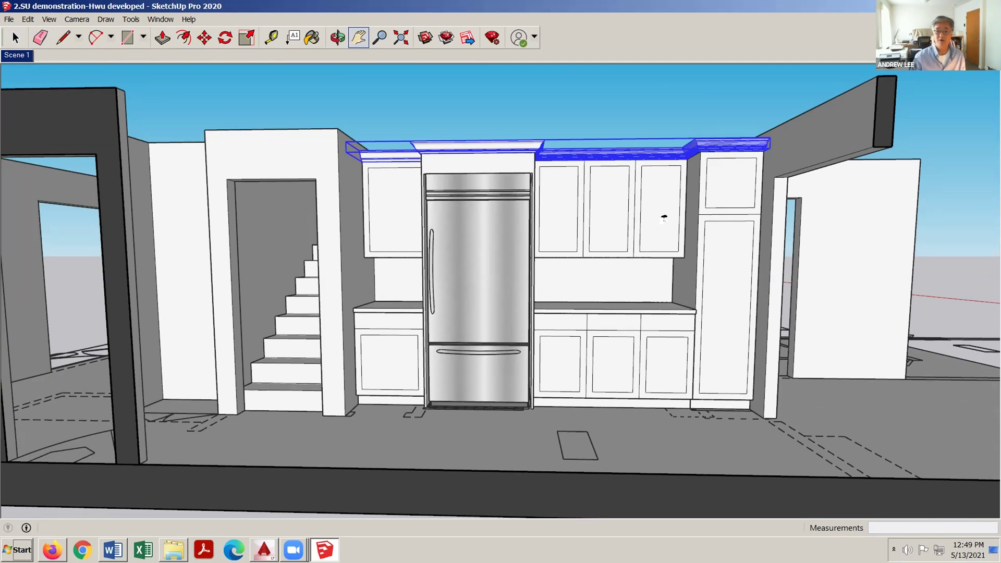
# Outline the upper front part of the stair's side wall, drawing from the wall edge across the face and up to its upper edge
pyautogui.moveTo(625, 218); pyautogui.dragTo(333, 265, button='middle')
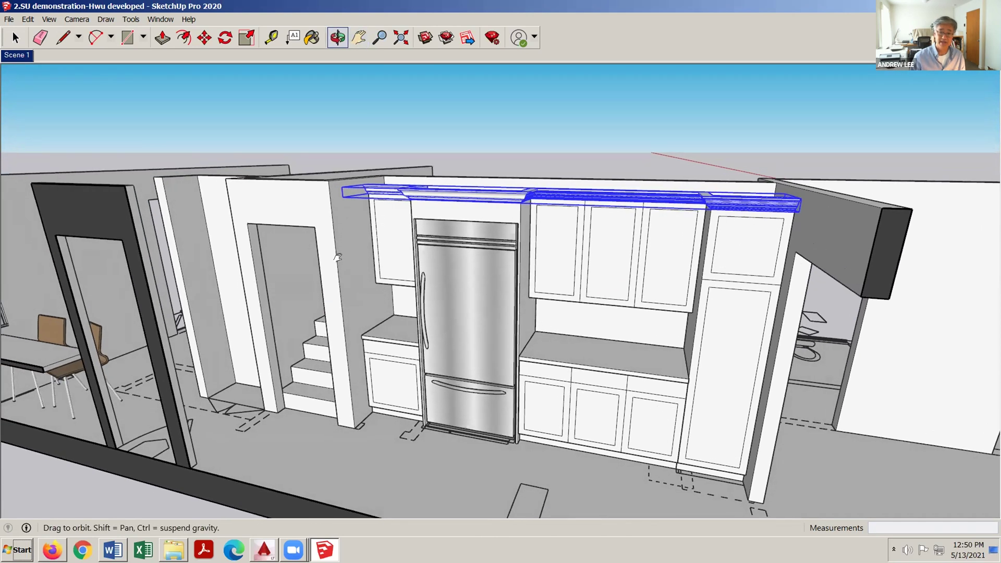
pyautogui.scroll(4, 338, 257)
pyautogui.press('space')
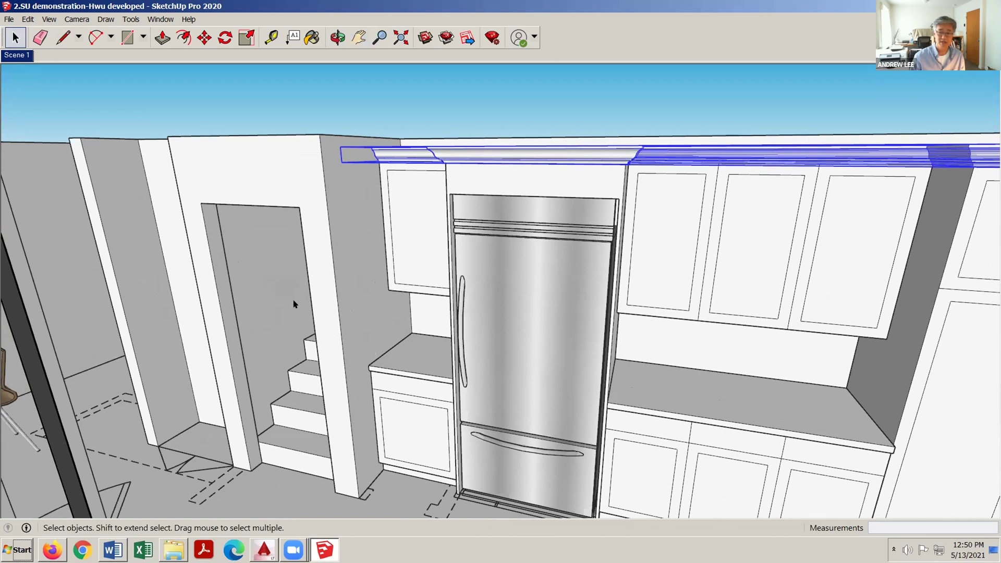
pyautogui.scroll(-4, 347, 252)
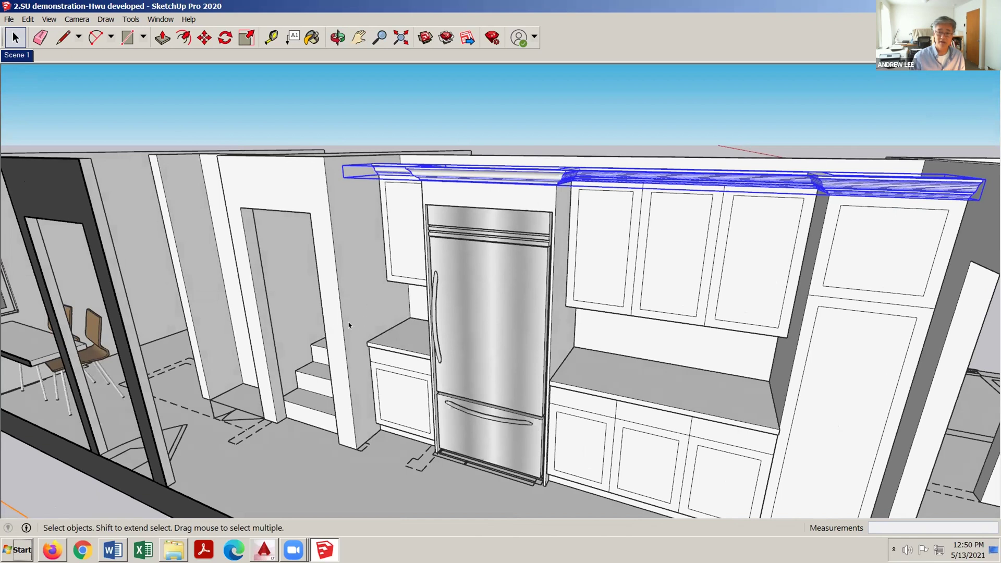
pyautogui.click(352, 308)
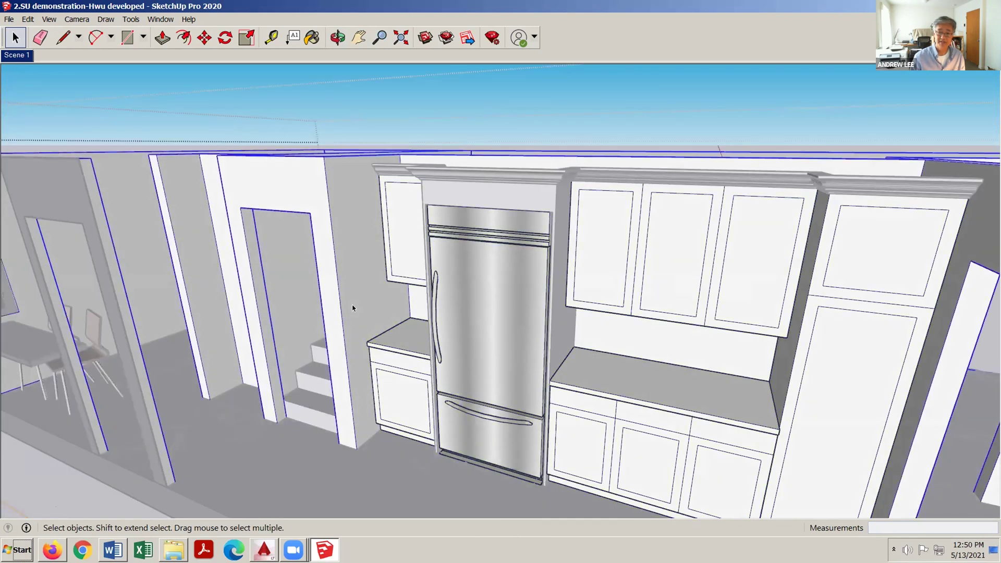
pyautogui.press('l')
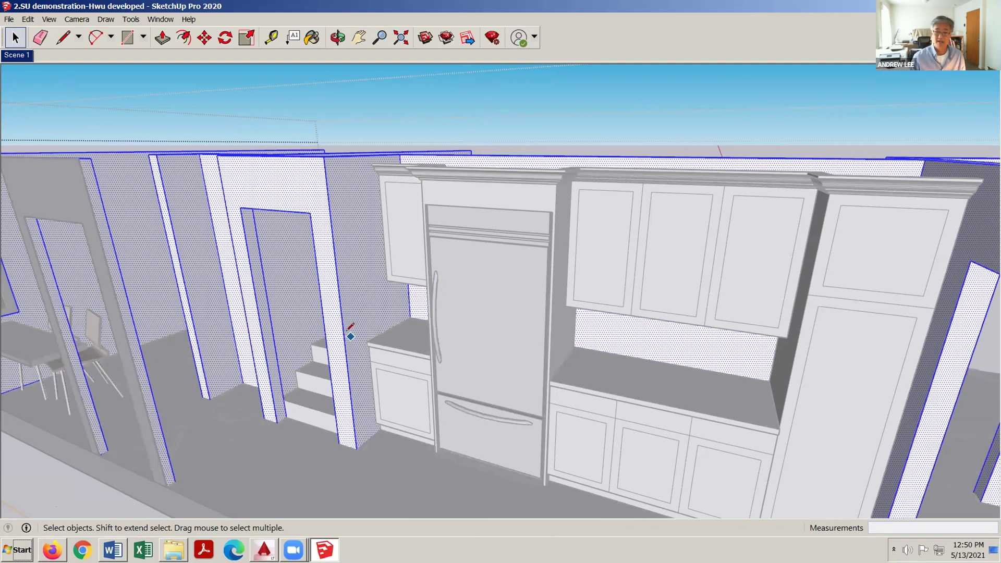
pyautogui.click(377, 301)
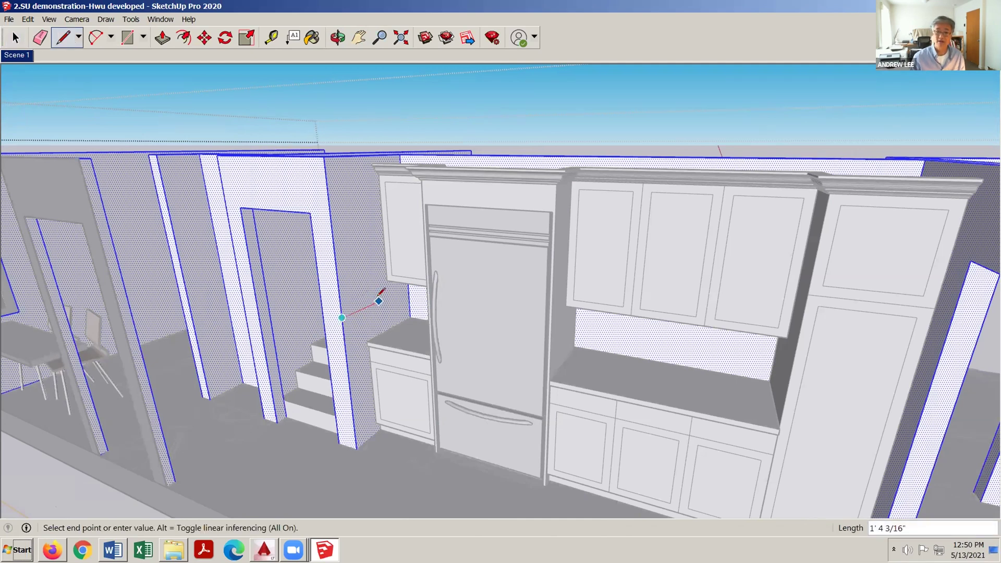
pyautogui.click(366, 154)
# Push the outlined part back through the wall and delete the leftover faces to open the upper wall beside the stairs
pyautogui.moveTo(348, 241); pyautogui.dragTo(343, 252, button='middle')
pyautogui.press('space')
pyautogui.press('p')
pyautogui.moveTo(344, 255); pyautogui.dragTo(317, 273)
pyautogui.press('space')
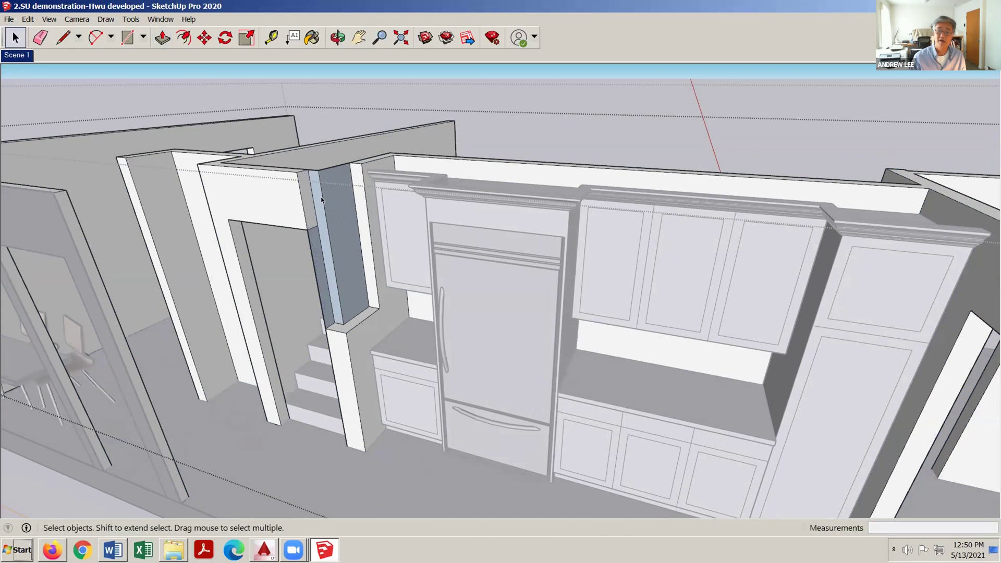
pyautogui.click(323, 199)
pyautogui.press('Delete')
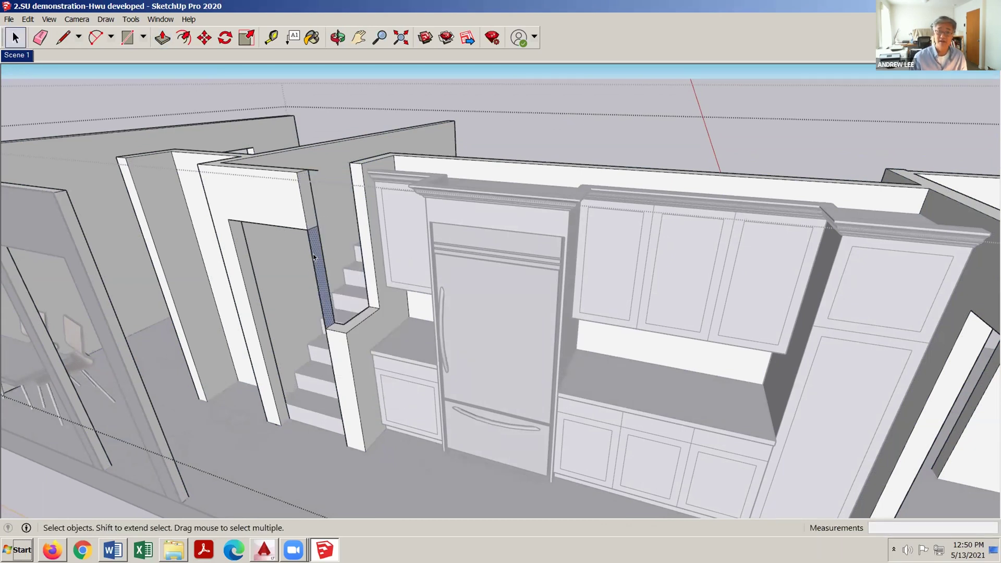
pyautogui.press('Delete')
# Examine the opened stair wall from several angles and zoom out to the whole sectioned house
pyautogui.moveTo(365, 277); pyautogui.dragTo(579, 81, button='middle')
pyautogui.scroll(3, 577, 83)
pyautogui.moveTo(571, 163); pyautogui.dragTo(613, 423, button='middle')
pyautogui.moveTo(673, 399); pyautogui.dragTo(532, 331, button='middle')
pyautogui.scroll(-3, 418, 314)
pyautogui.scroll(-4, 409, 309)
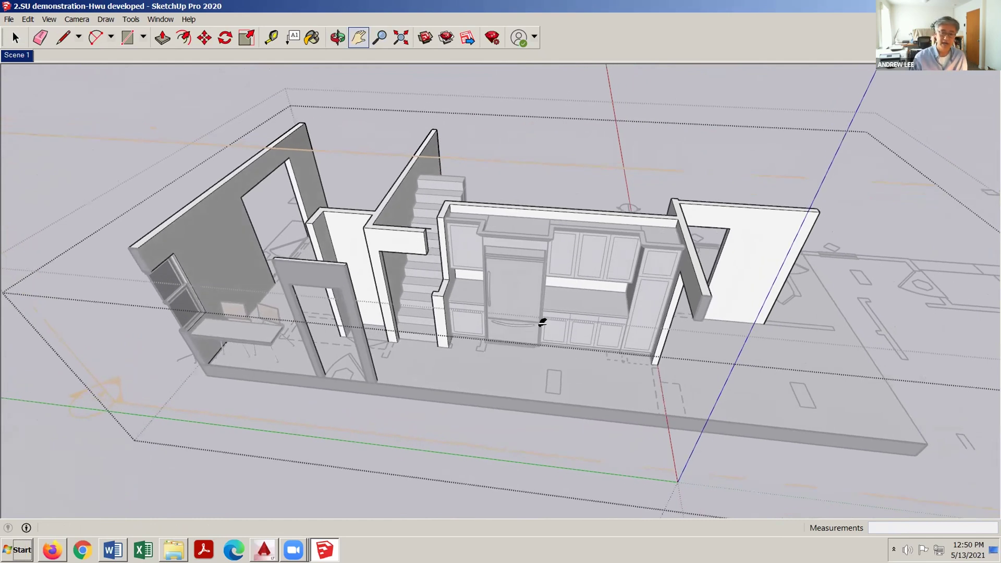
pyautogui.moveTo(531, 323); pyautogui.dragTo(419, 278, button='middle')
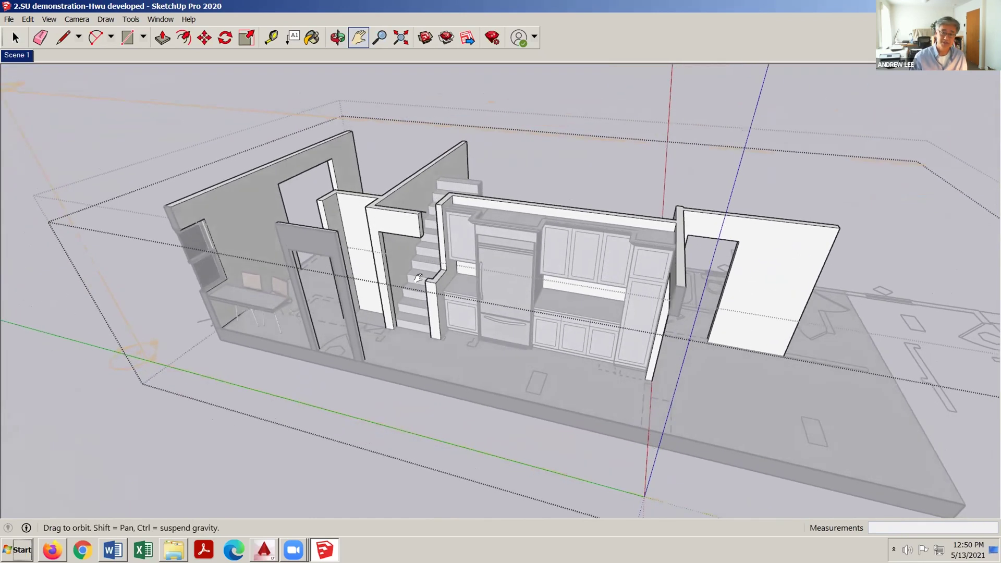
pyautogui.press('space')
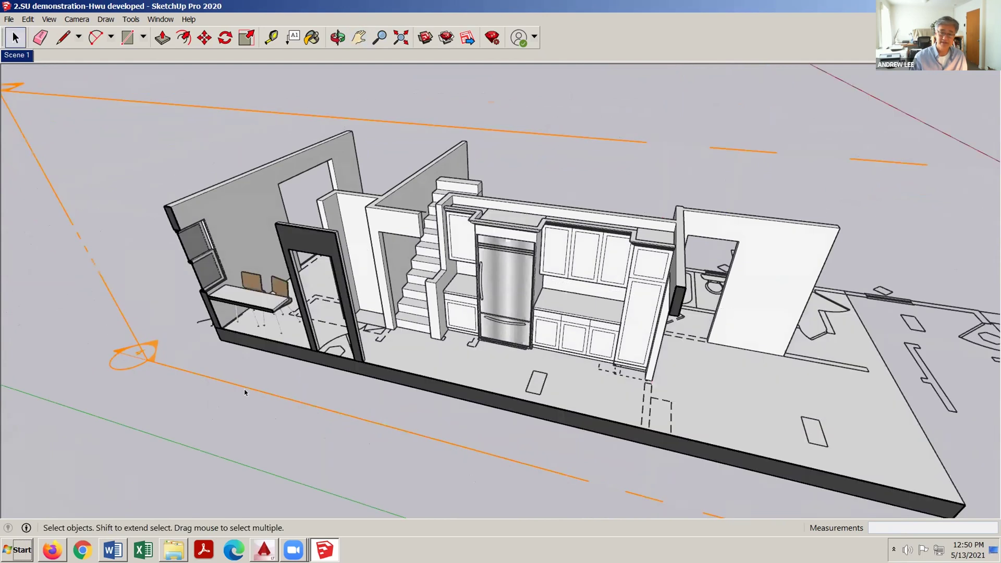
# Undo the opening in the stair's side wall and leave the wall group
pyautogui.moveTo(355, 366); pyautogui.dragTo(383, 361, button='middle')
pyautogui.scroll(3, 414, 264)
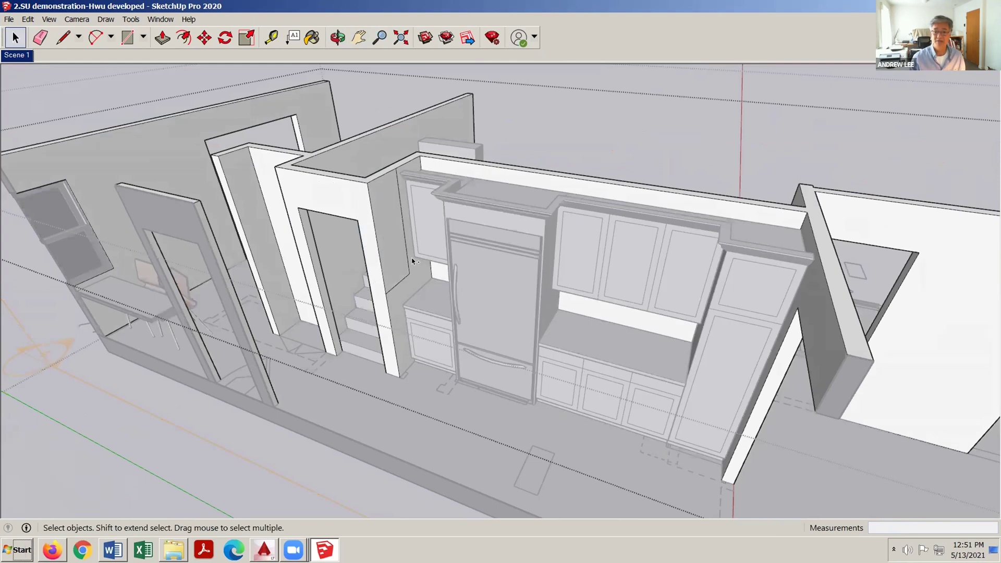
pyautogui.moveTo(302, 317); pyautogui.dragTo(299, 309, button='middle')
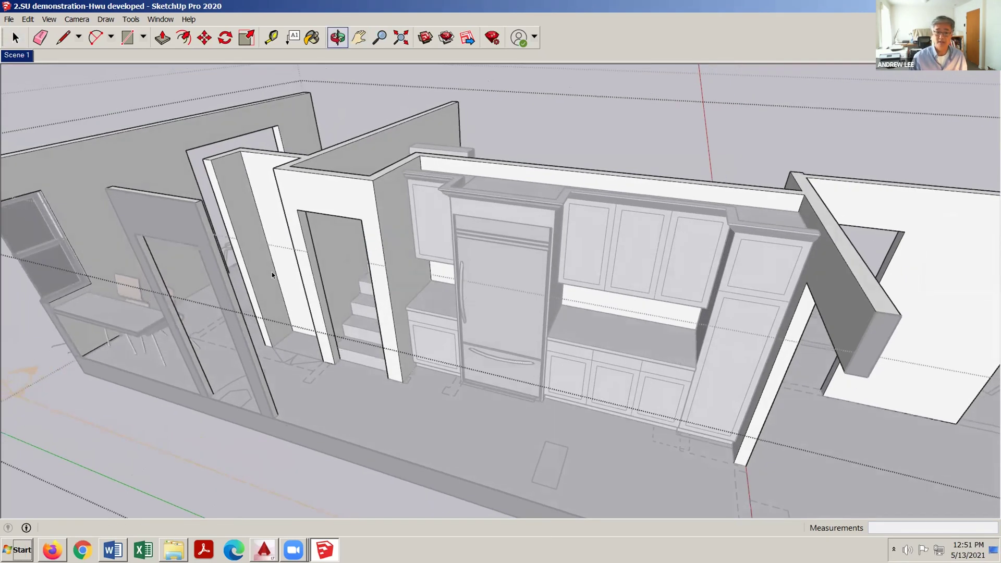
pyautogui.scroll(-3, 271, 272)
pyautogui.click(197, 490)
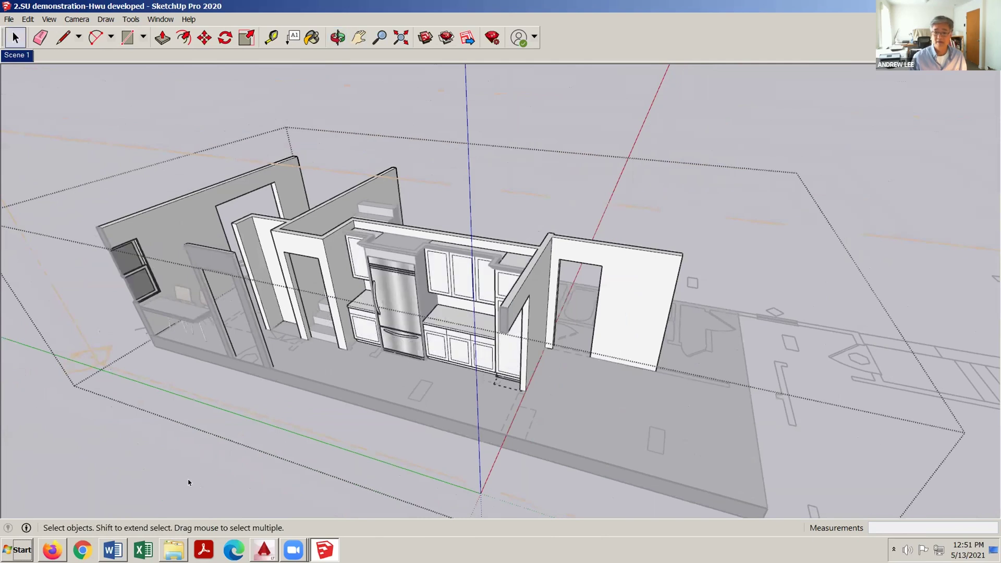
pyautogui.click(202, 473)
# View the sectioned kitchen cabinet wall closely and nearly straight on, with the stairs and refrigerator in frame
pyautogui.moveTo(407, 335); pyautogui.dragTo(486, 266, button='middle')
pyautogui.scroll(5, 469, 310)
pyautogui.scroll(3, 482, 224)
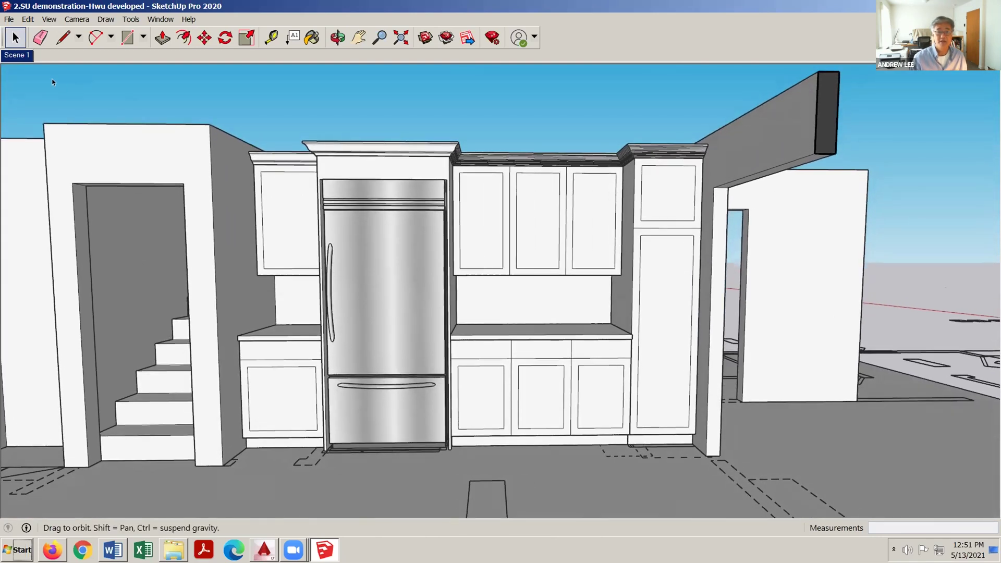
pyautogui.click(12, 32)
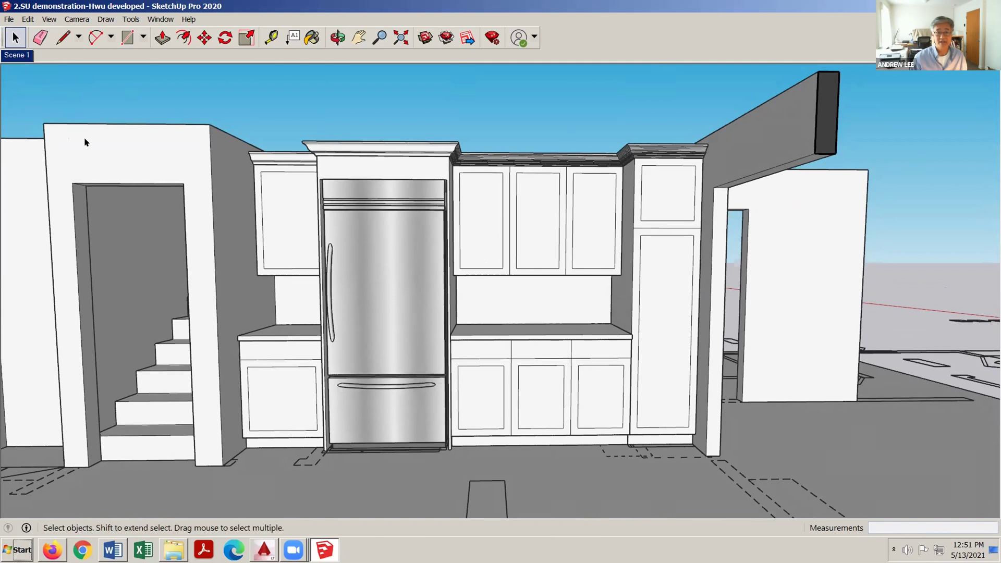
pyautogui.moveTo(174, 172); pyautogui.dragTo(123, 60, button='middle')
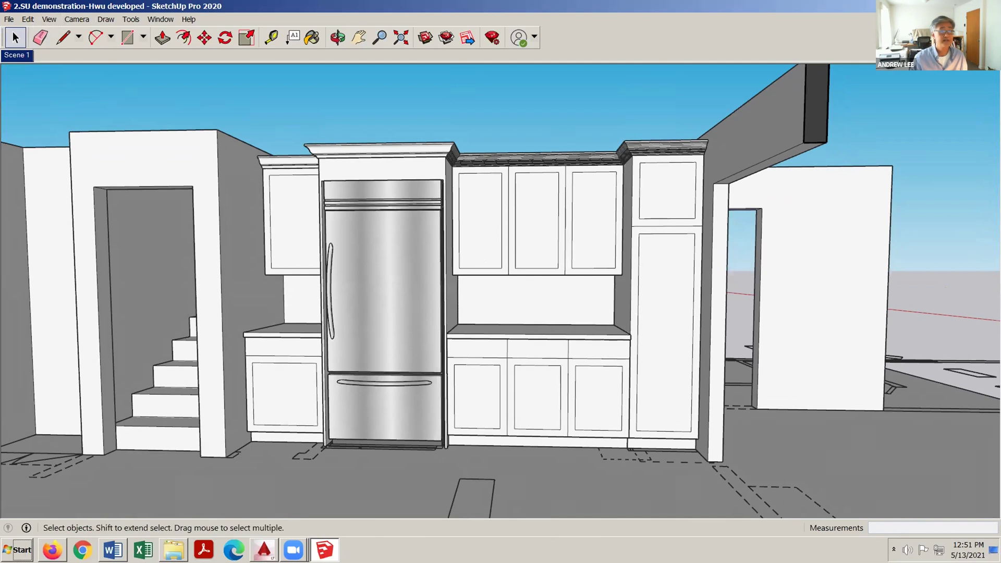
pyautogui.click(131, 20)
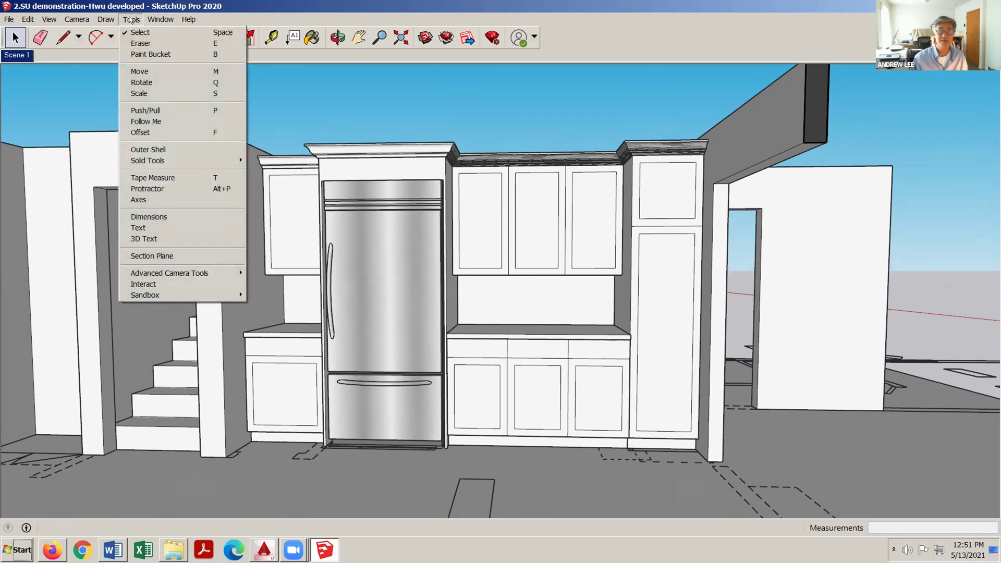
pyautogui.moveTo(47, 19)
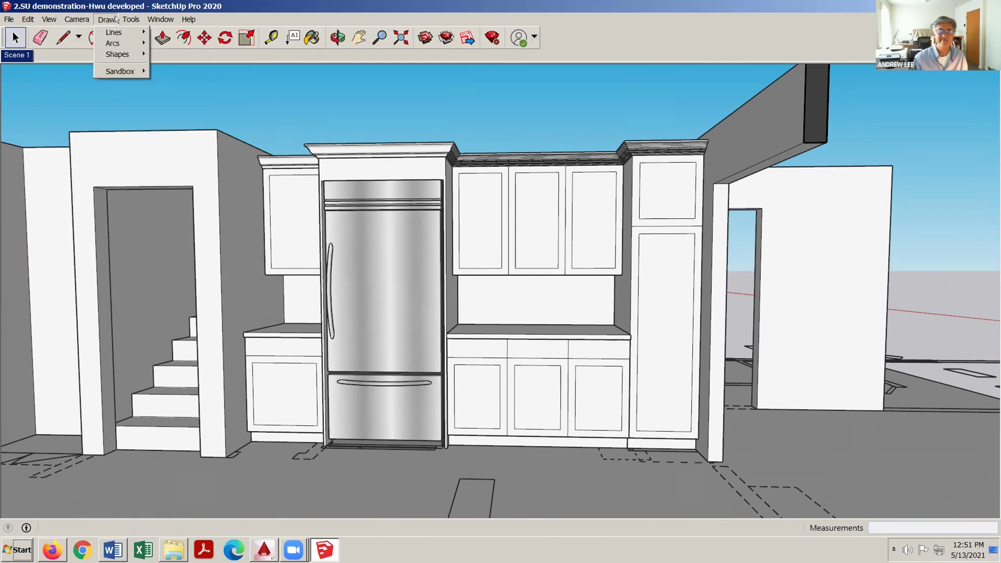
pyautogui.moveTo(126, 19)
pyautogui.moveTo(160, 20)
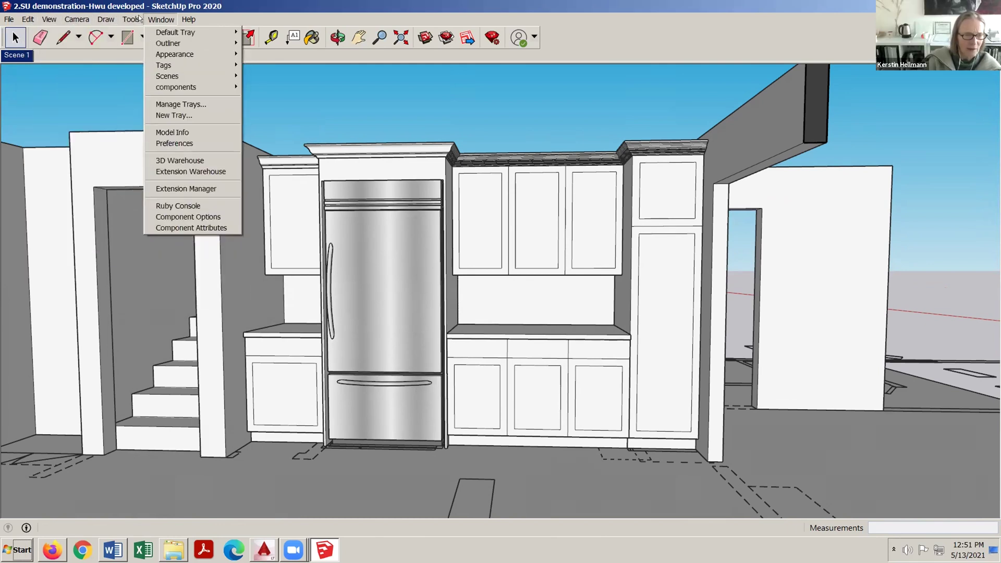
pyautogui.moveTo(158, 77)
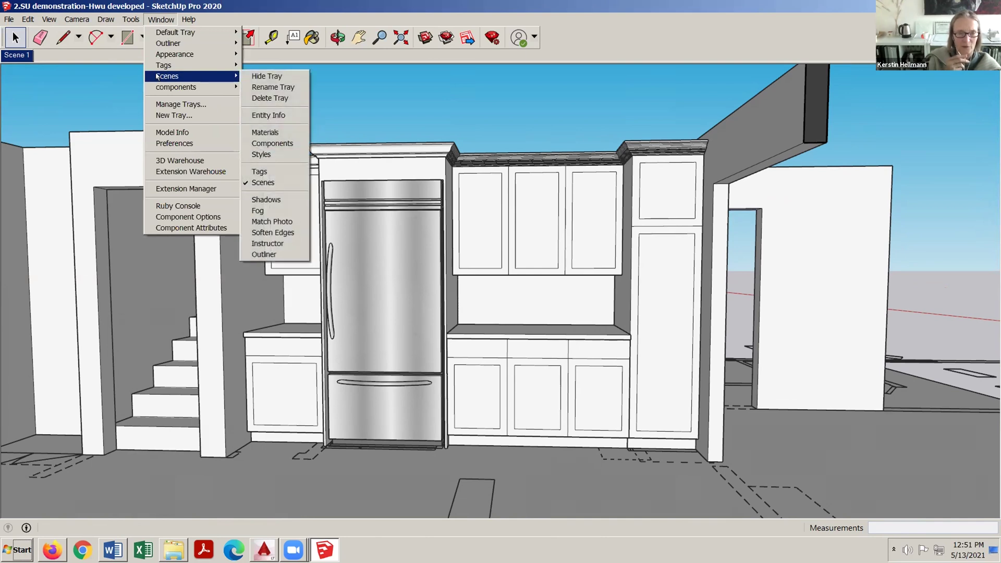
pyautogui.click(17, 59)
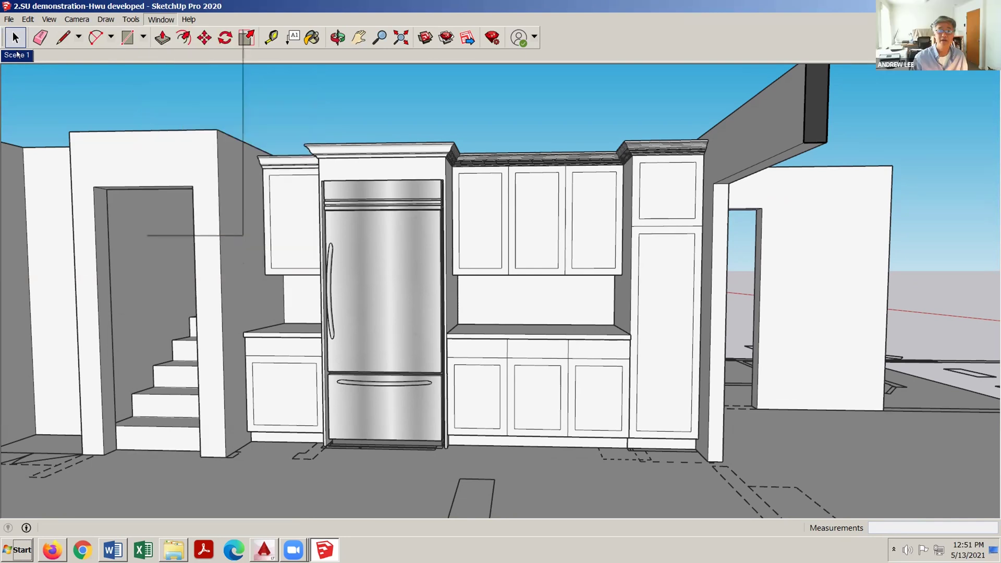
# Recall Scene 1 and view the whole uncut house model from above
pyautogui.rightClick(15, 54)
pyautogui.click(16, 55)
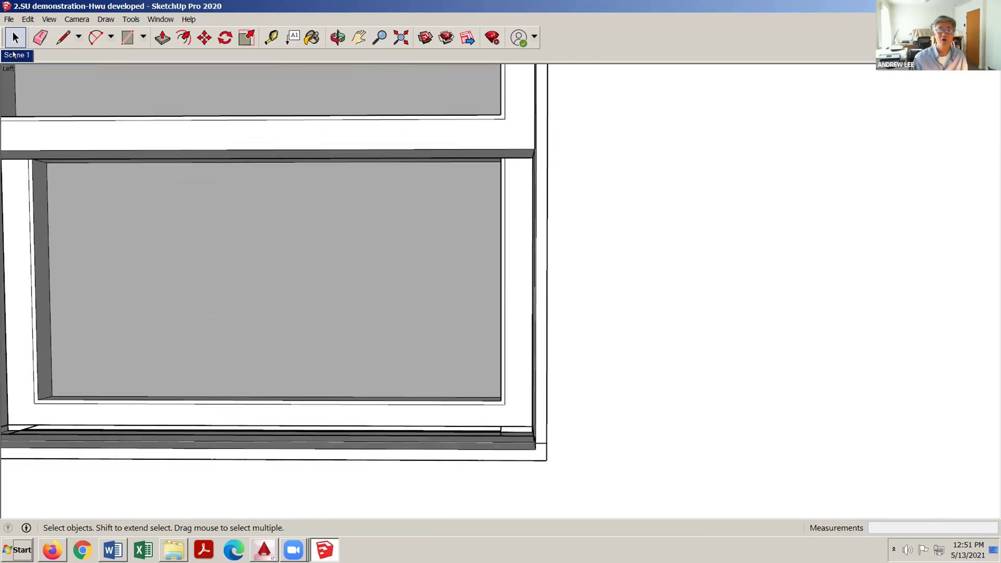
pyautogui.moveTo(159, 124); pyautogui.dragTo(149, 305, button='middle')
pyautogui.scroll(-6, 150, 306)
pyautogui.scroll(-3, 306, 298)
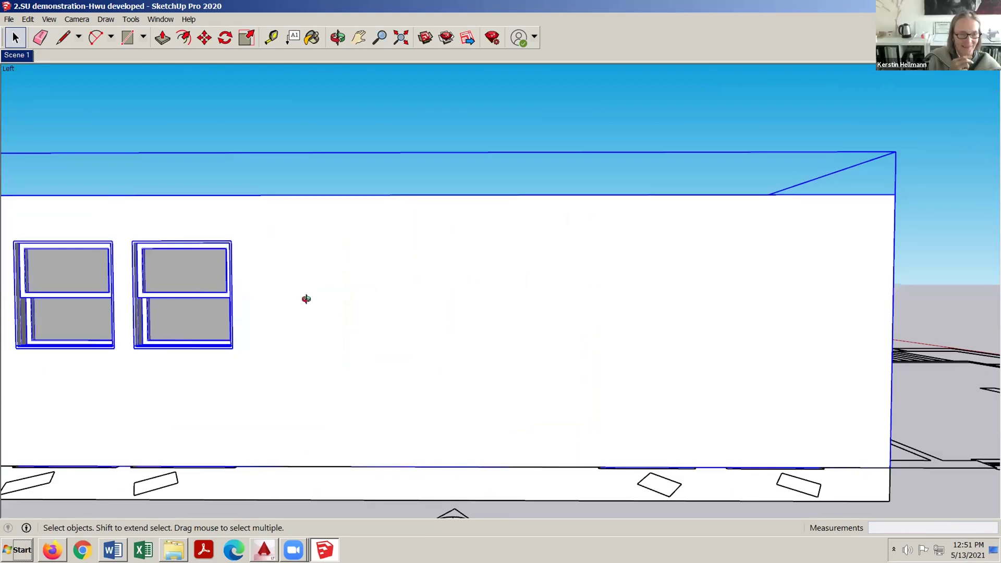
pyautogui.moveTo(306, 298); pyautogui.dragTo(298, 191, button='middle')
pyautogui.moveTo(348, 140); pyautogui.dragTo(229, 101, button='middle')
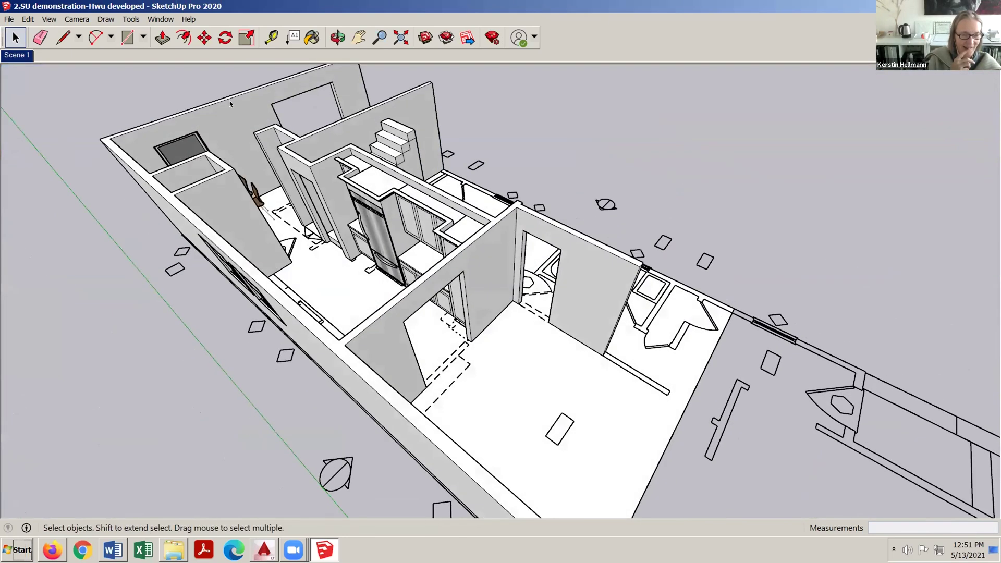
# Place a lengthwise section plane through the house, parallel to the cabinet fronts, and view the cut kitchen straight on
pyautogui.click(131, 20)
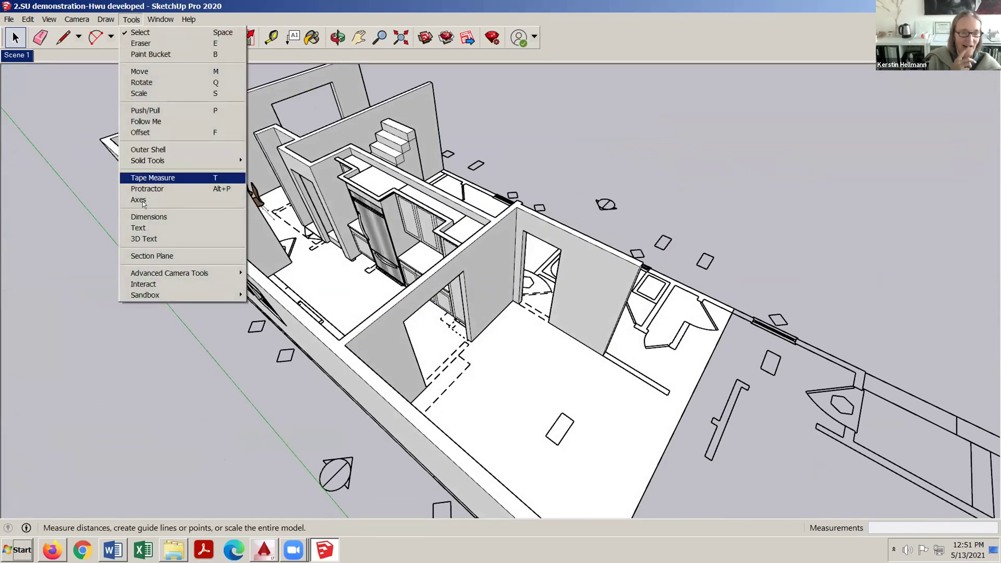
pyautogui.click(151, 255)
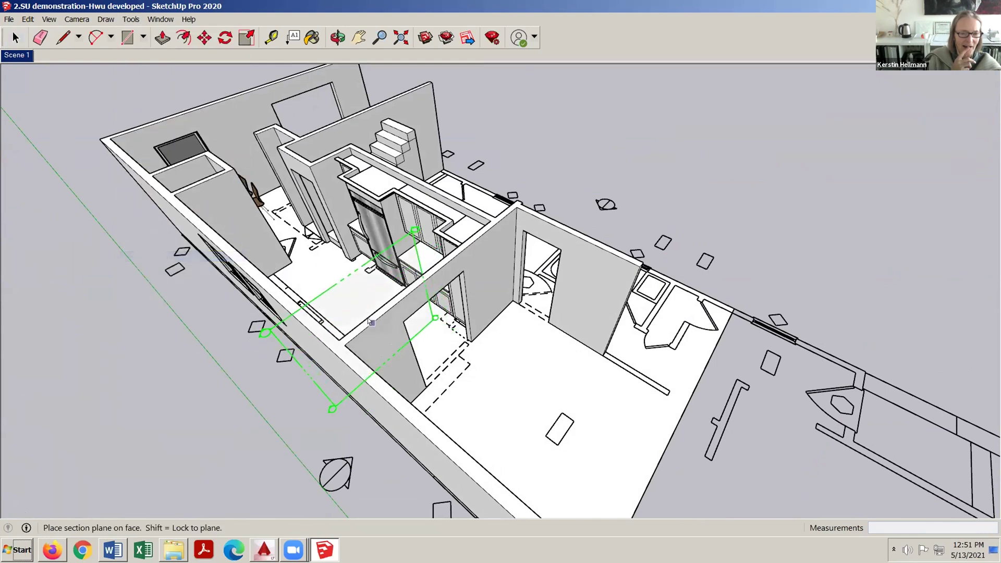
pyautogui.click(399, 298)
pyautogui.click(586, 310)
pyautogui.moveTo(586, 319); pyautogui.dragTo(256, 233, button='middle')
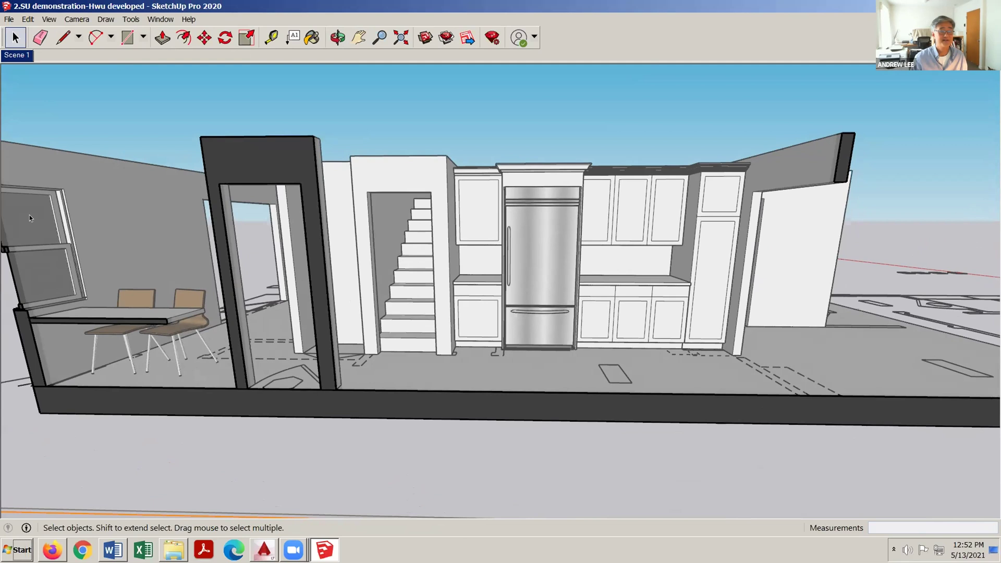
# Rename Scene 1 as "kitchen elevation" and save the model
pyautogui.rightClick(15, 53)
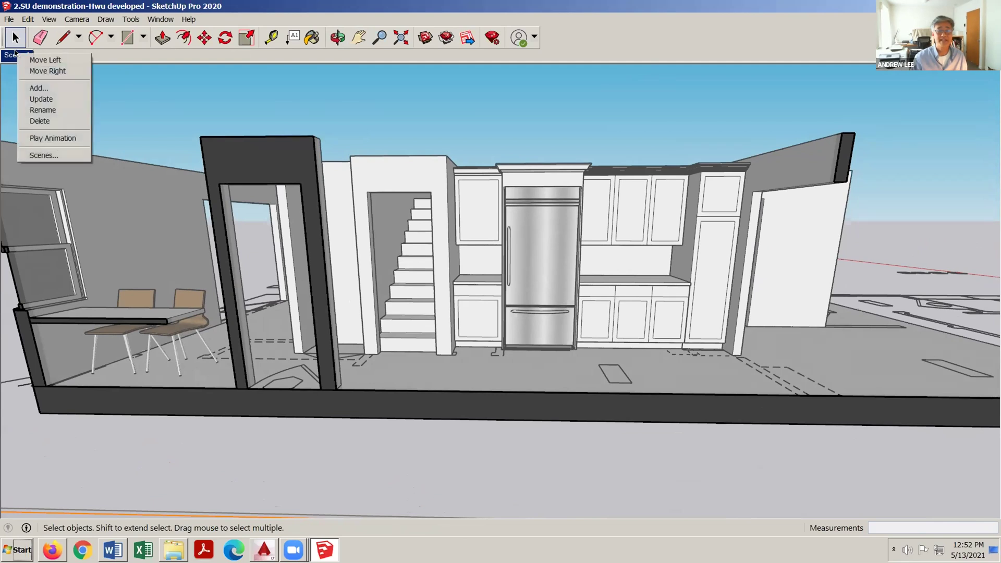
pyautogui.click(39, 110)
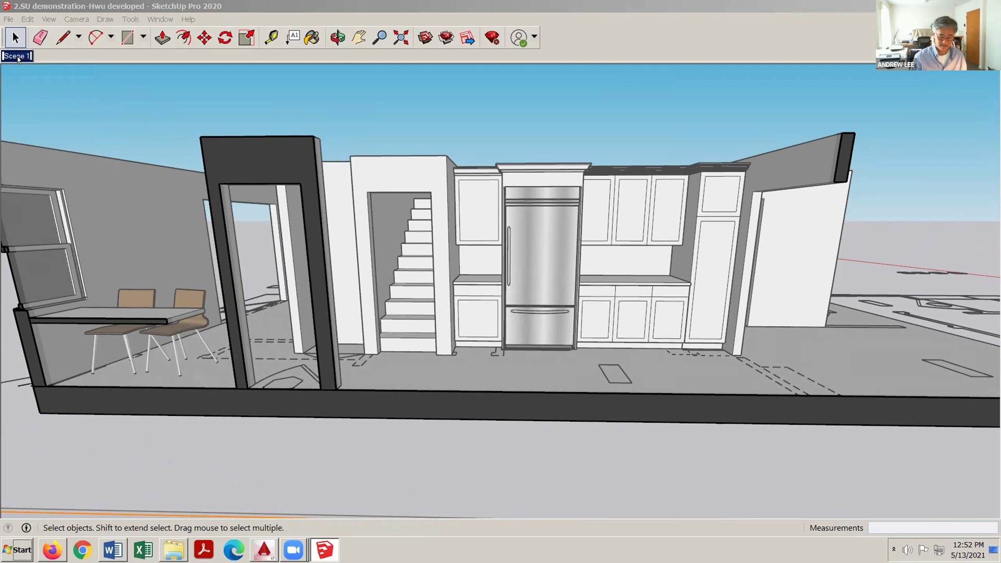
pyautogui.write('kitchen')
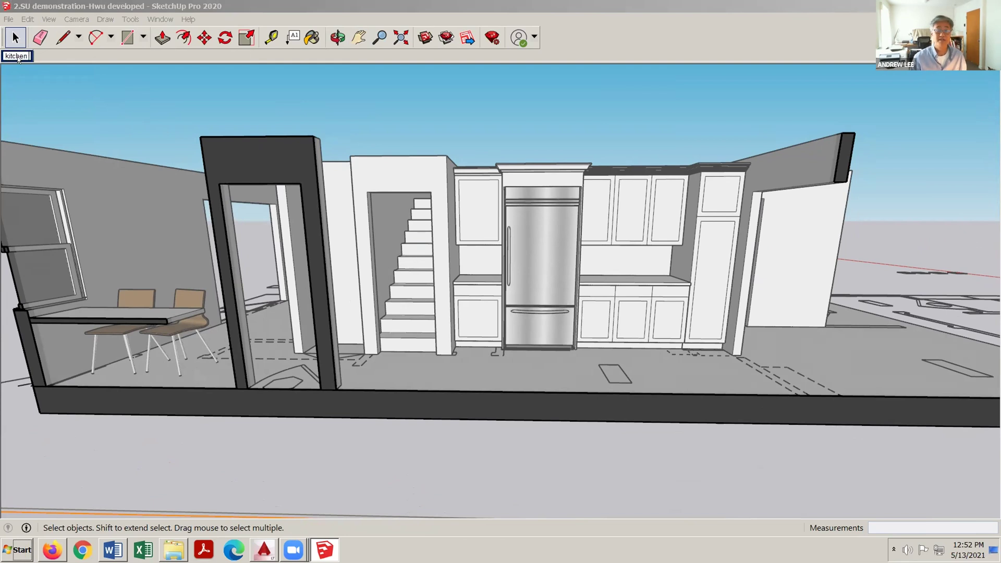
pyautogui.write(' elevation')
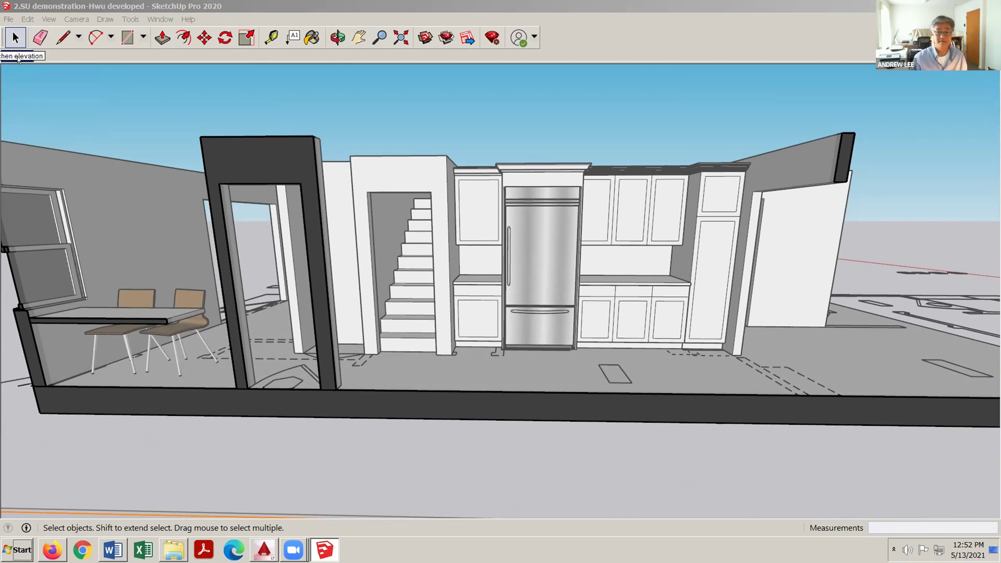
pyautogui.press('Return')
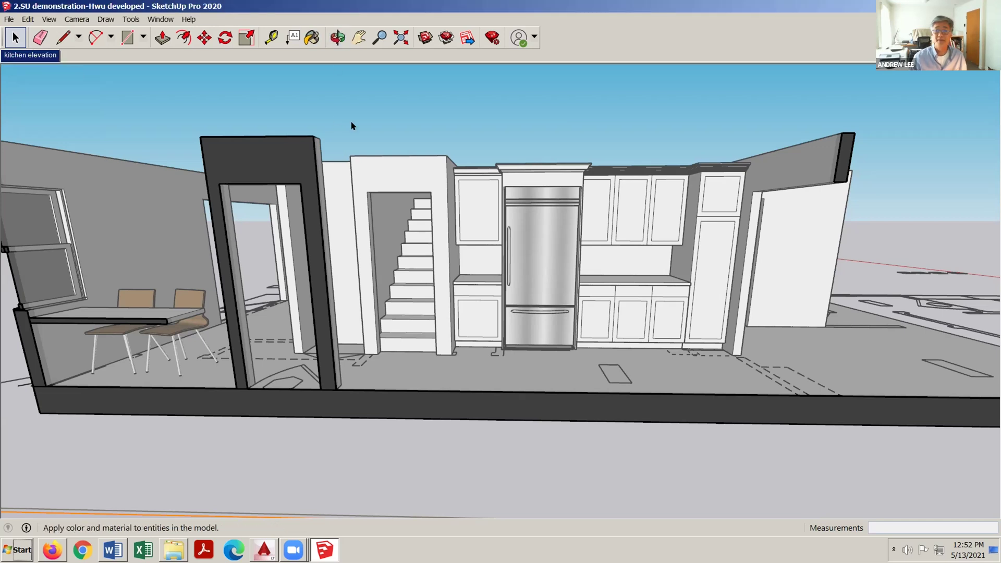
pyautogui.click(9, 18)
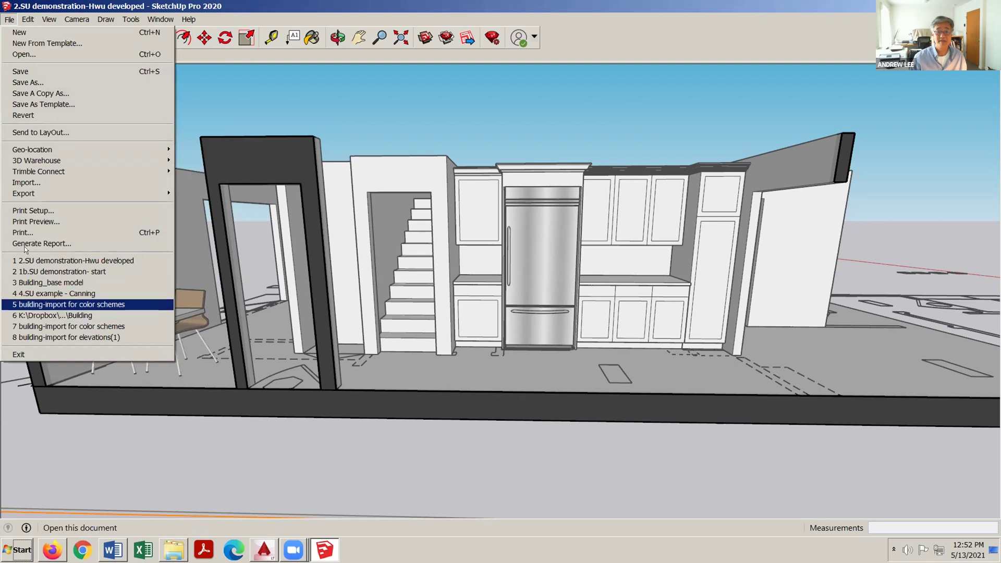
pyautogui.click(19, 71)
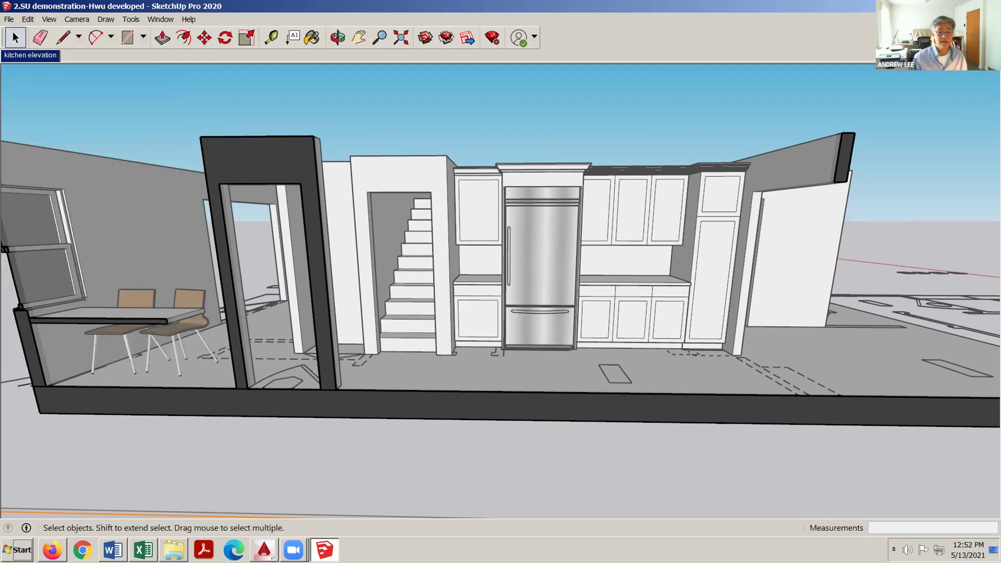
# Open the LayOut document 3.LO demonstration-simple and examine the title block on its starting page
pyautogui.click(174, 550)
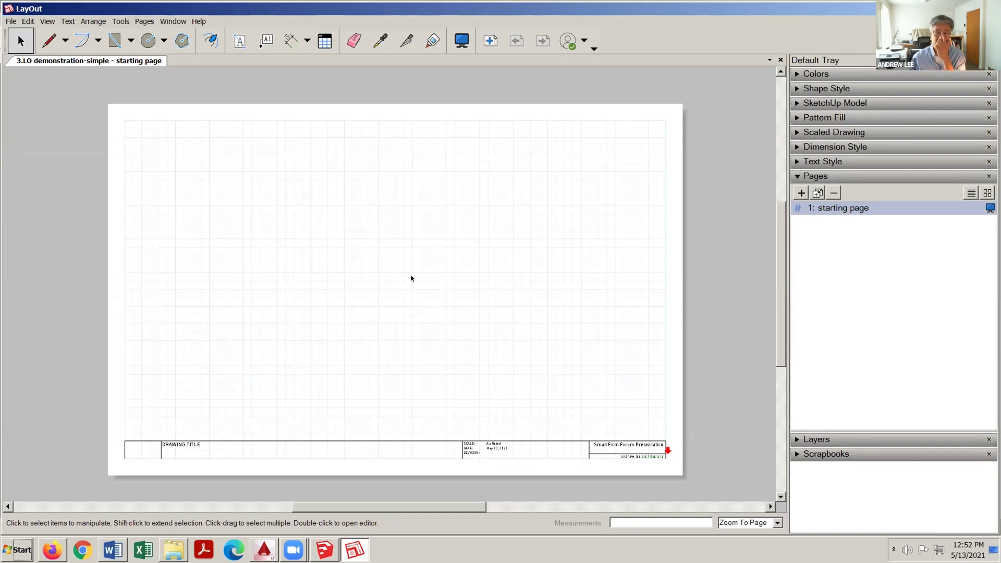
pyautogui.scroll(3, 243, 466)
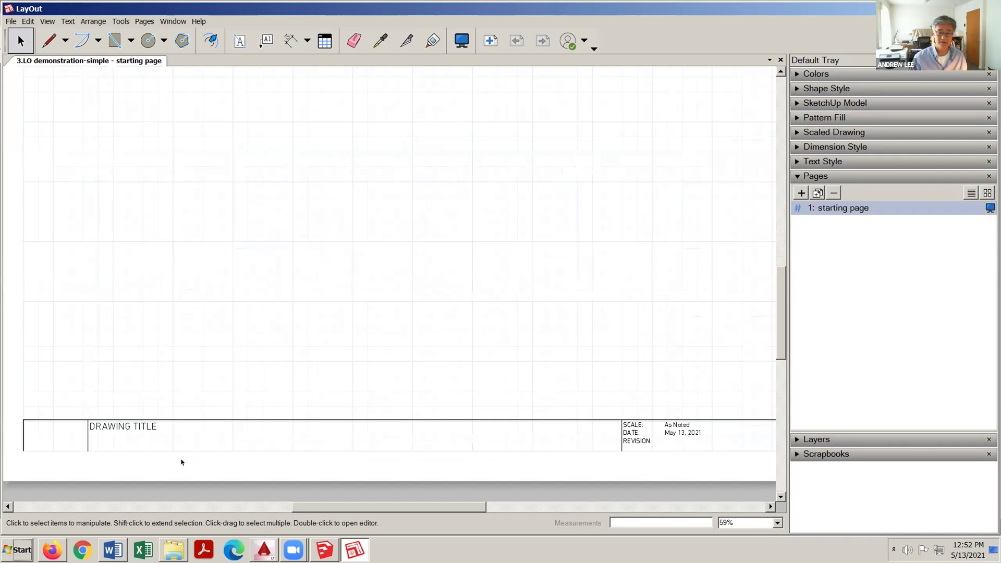
pyautogui.scroll(-3, 107, 431)
pyautogui.scroll(5, 485, 451)
pyautogui.scroll(1, 524, 441)
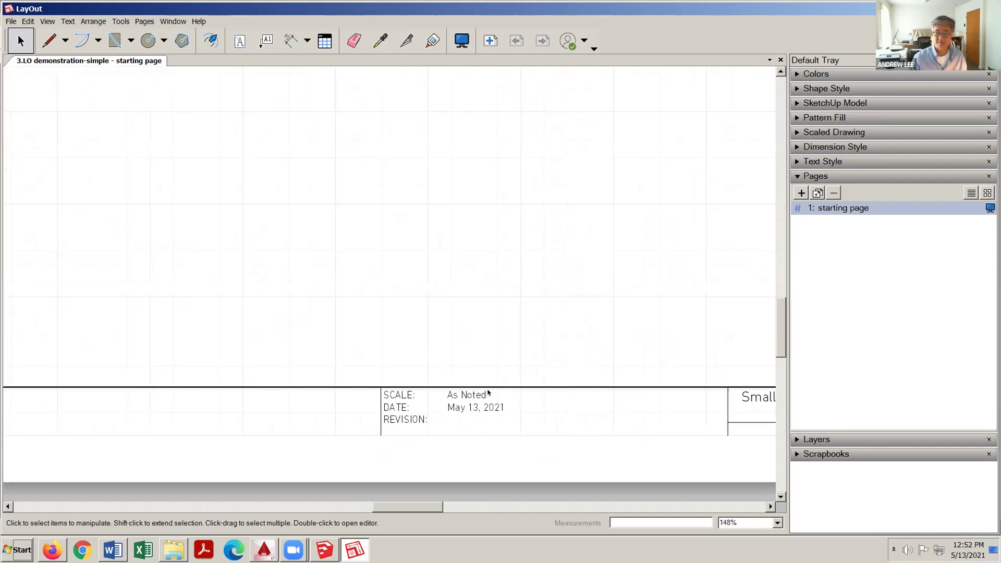
pyautogui.moveTo(540, 403); pyautogui.dragTo(278, 385, button='middle')
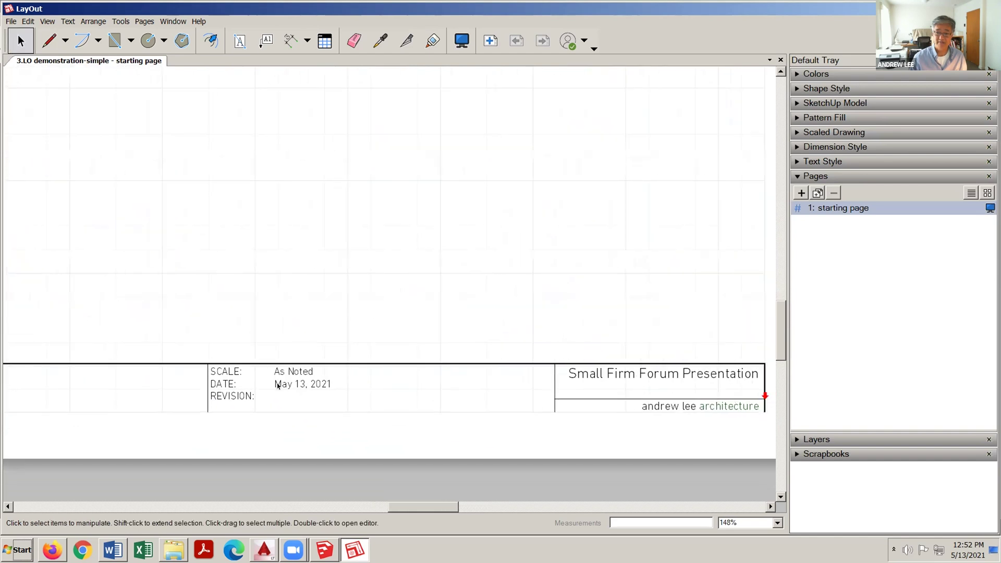
pyautogui.moveTo(463, 378); pyautogui.dragTo(352, 376, button='middle')
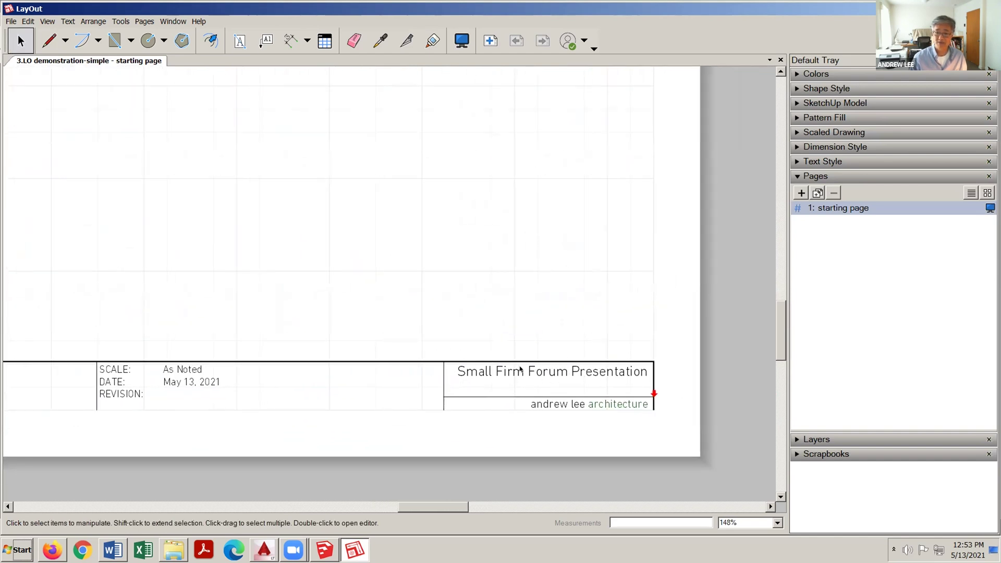
pyautogui.scroll(-8, 553, 420)
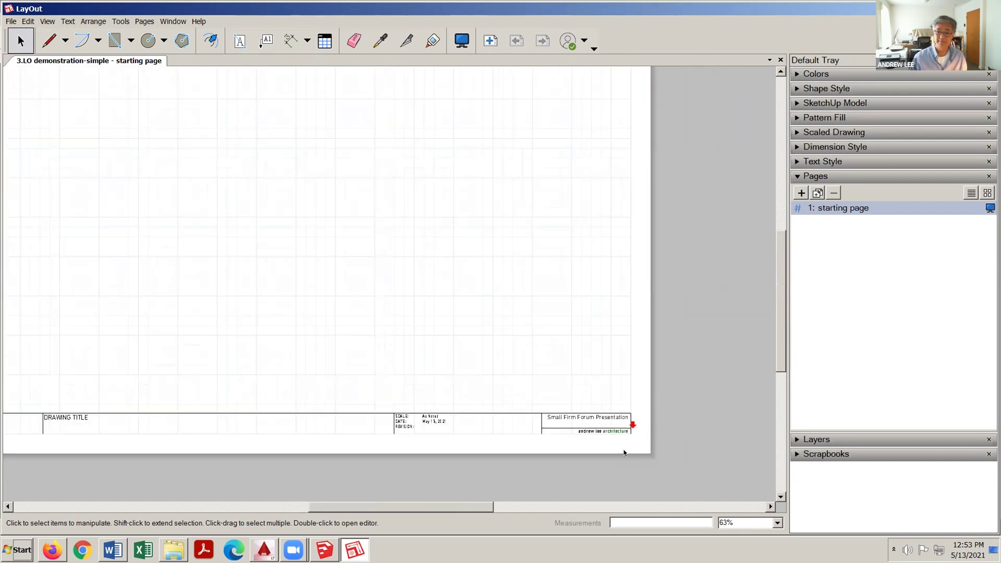
# Insert the SketchUp model 2.SU demonstration-Hwu developed onto the starting page, leaving it deselected
pyautogui.click(857, 175)
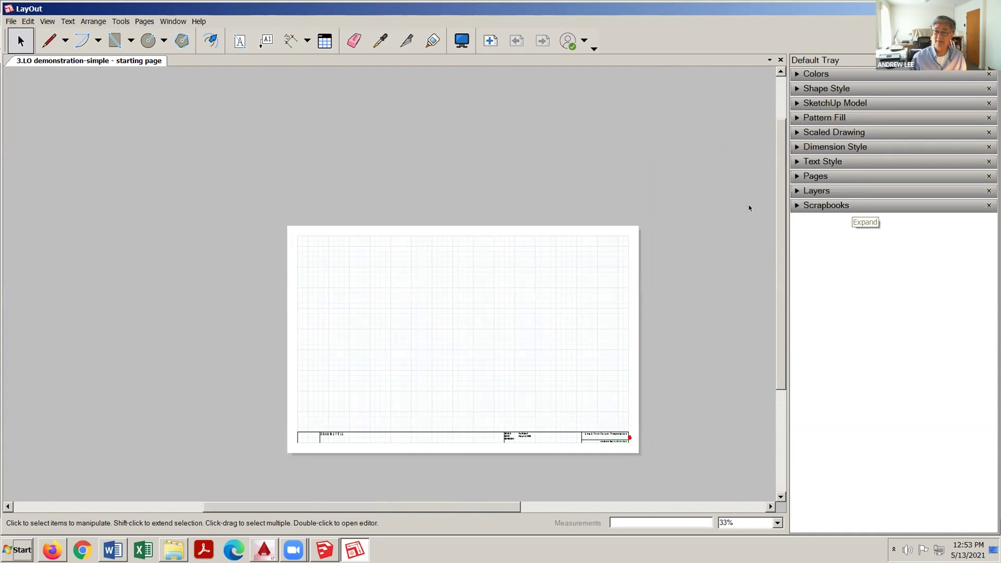
pyautogui.scroll(2, 615, 334)
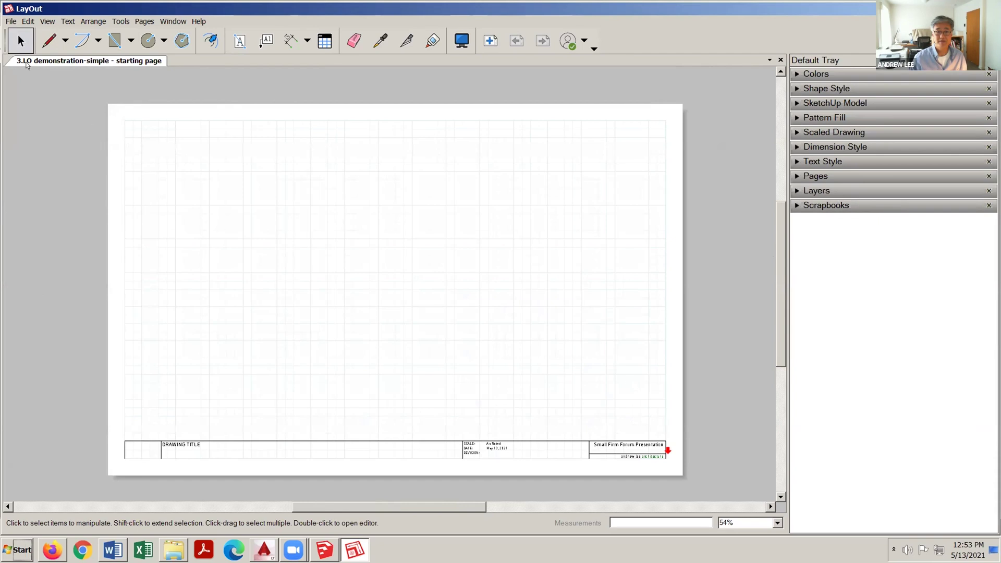
pyautogui.click(10, 21)
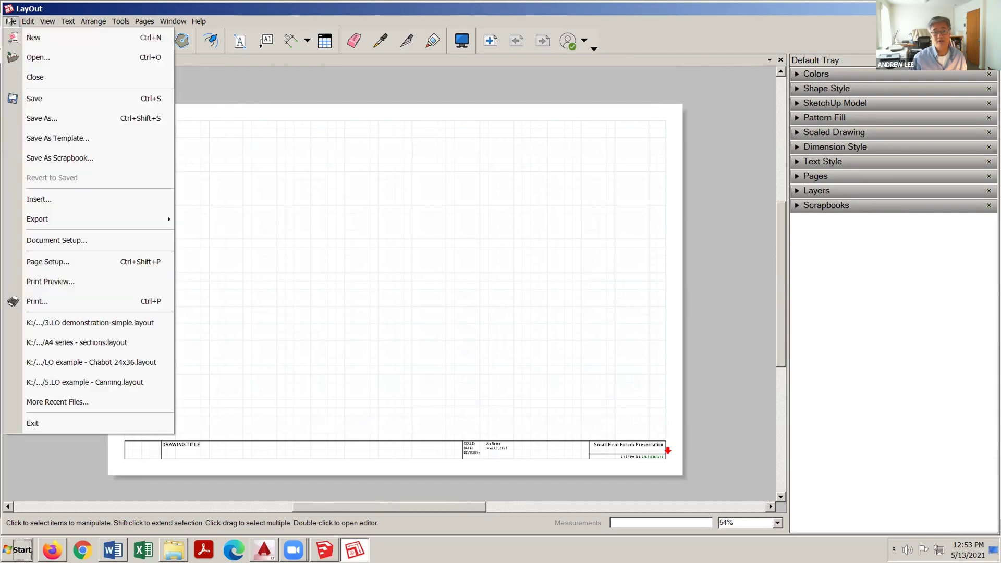
pyautogui.click(38, 199)
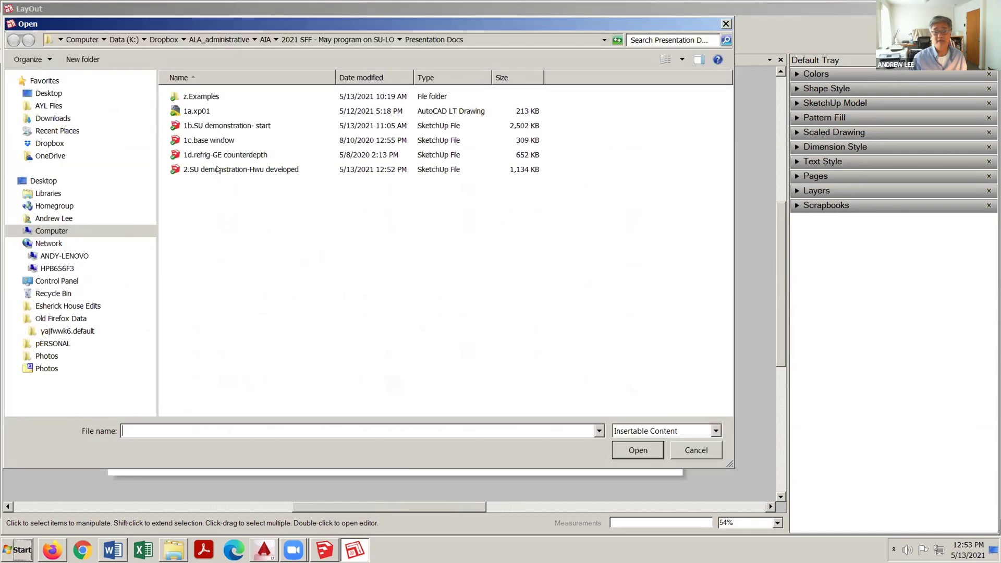
pyautogui.click(218, 170)
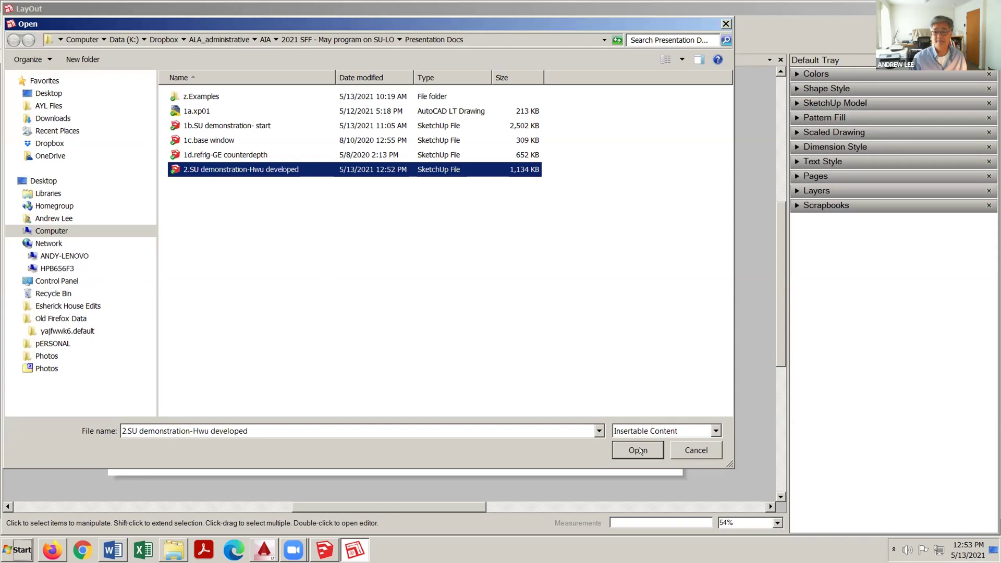
pyautogui.click(638, 450)
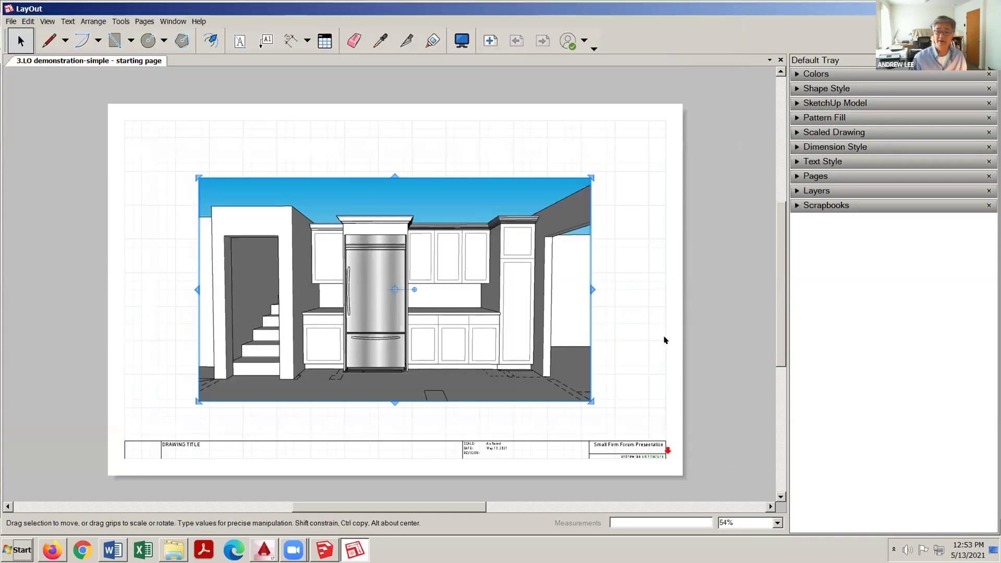
pyautogui.click(703, 315)
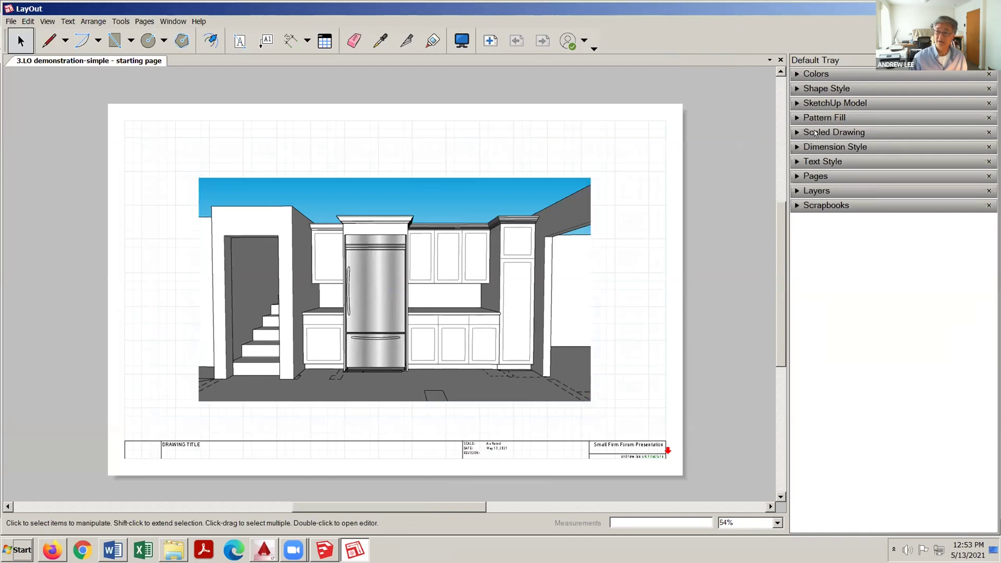
# Show the inserted kitchen viewport's SketchUp model settings and check which scenes it offers
pyautogui.click(815, 104)
pyautogui.click(557, 232)
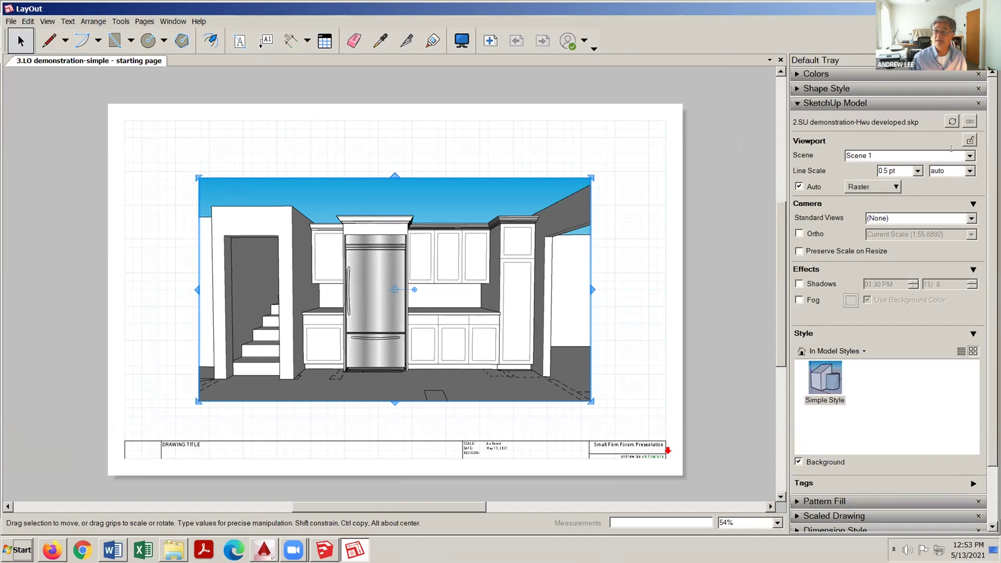
pyautogui.click(969, 155)
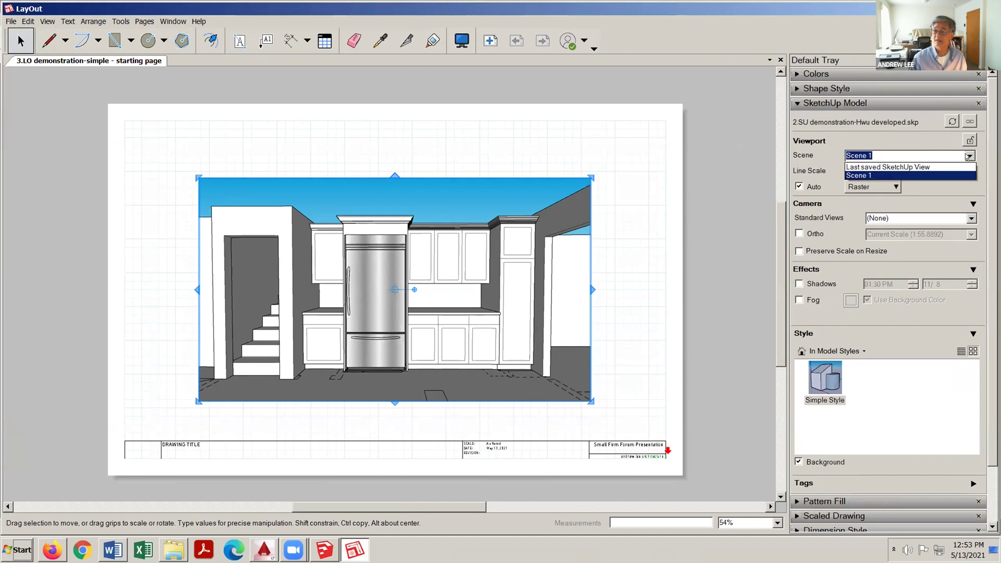
pyautogui.click(727, 153)
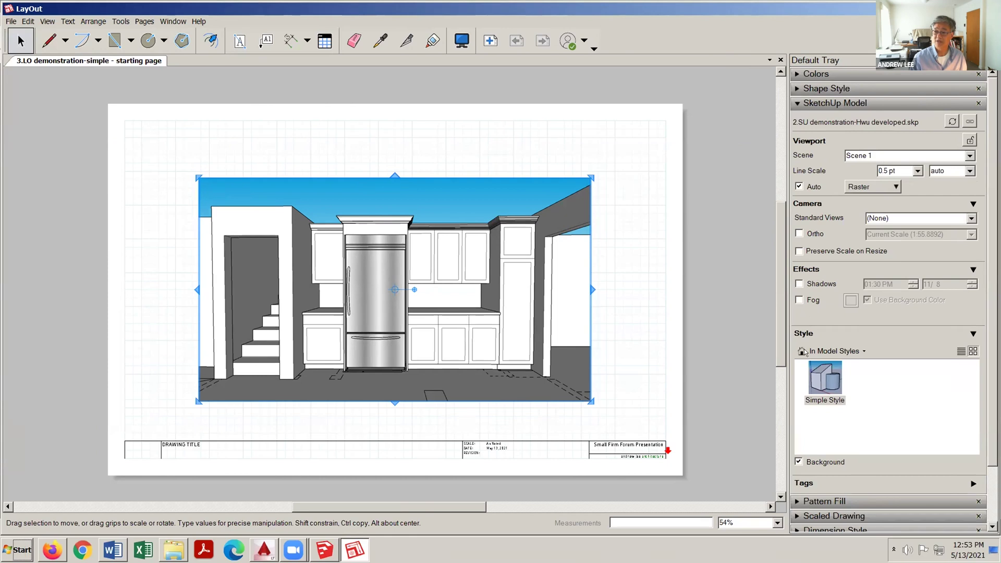
pyautogui.click(455, 409)
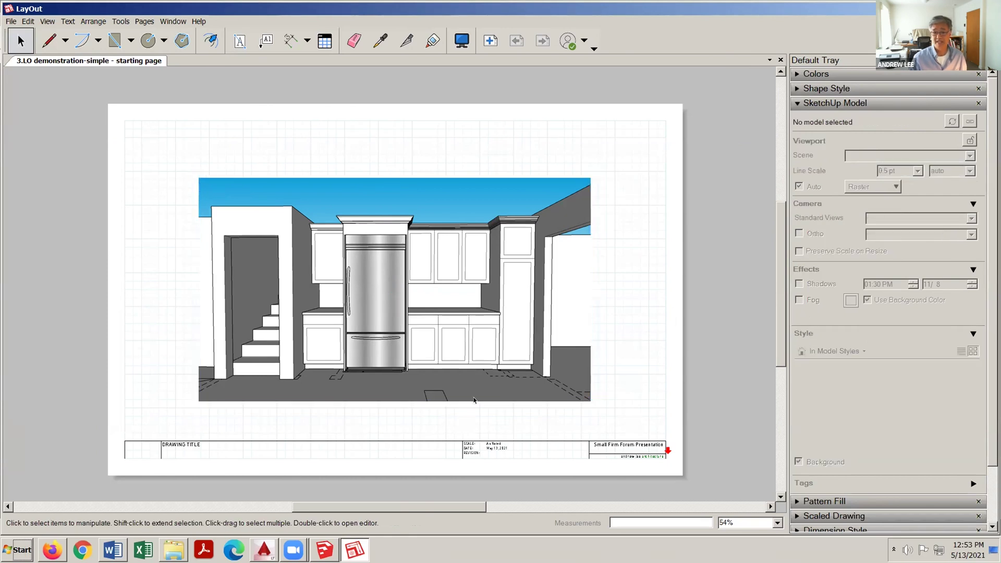
pyautogui.scroll(2, 469, 408)
pyautogui.scroll(-1, 470, 408)
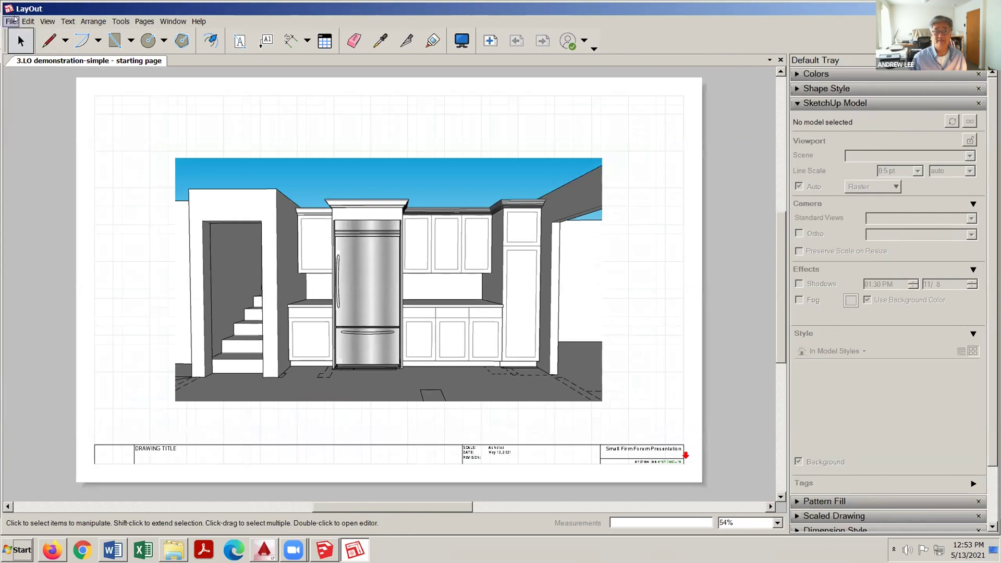
pyautogui.click(11, 21)
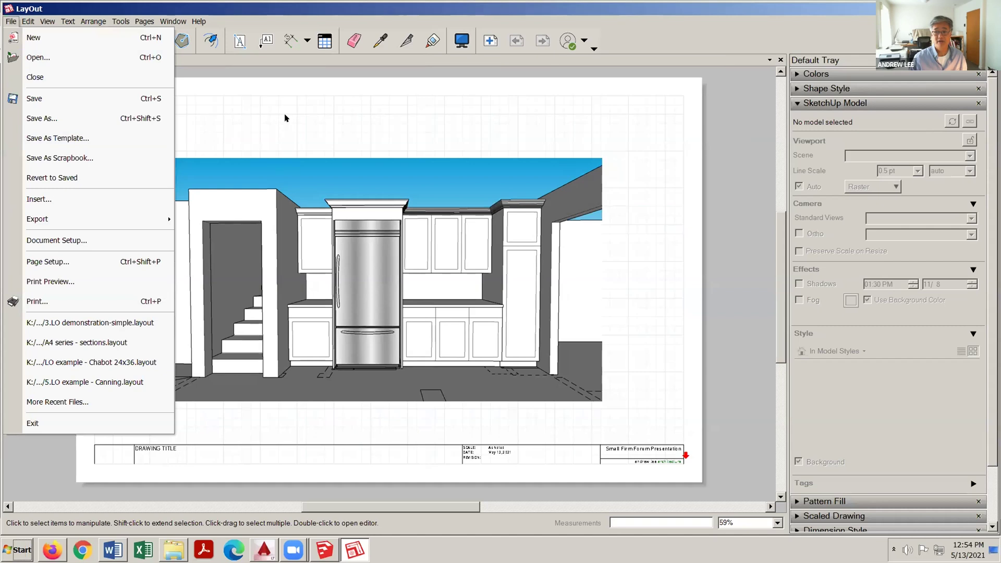
pyautogui.click(704, 141)
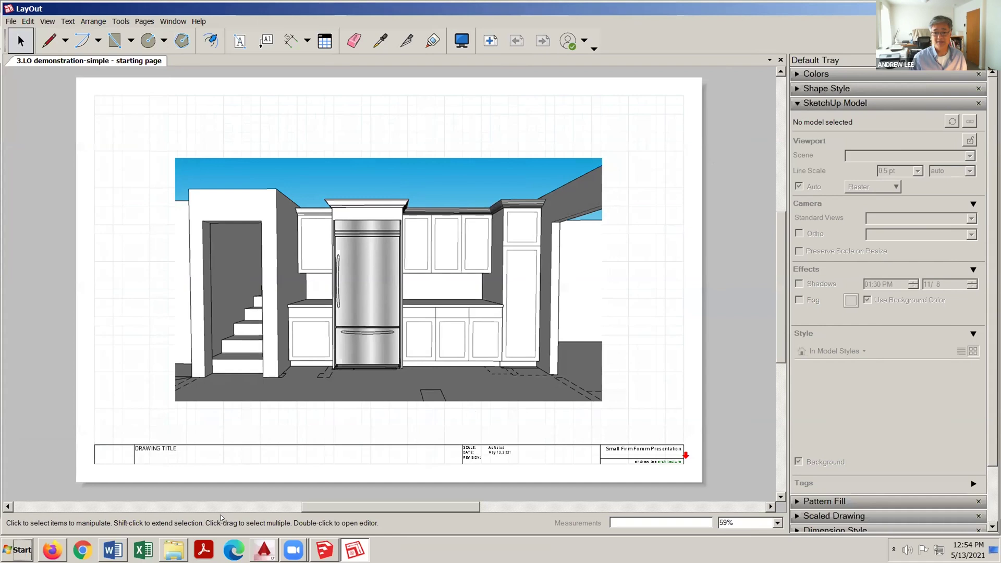
# Open 4.SU example - Canning in SketchUp and view the presentation 1 bathroom scene
pyautogui.click(177, 550)
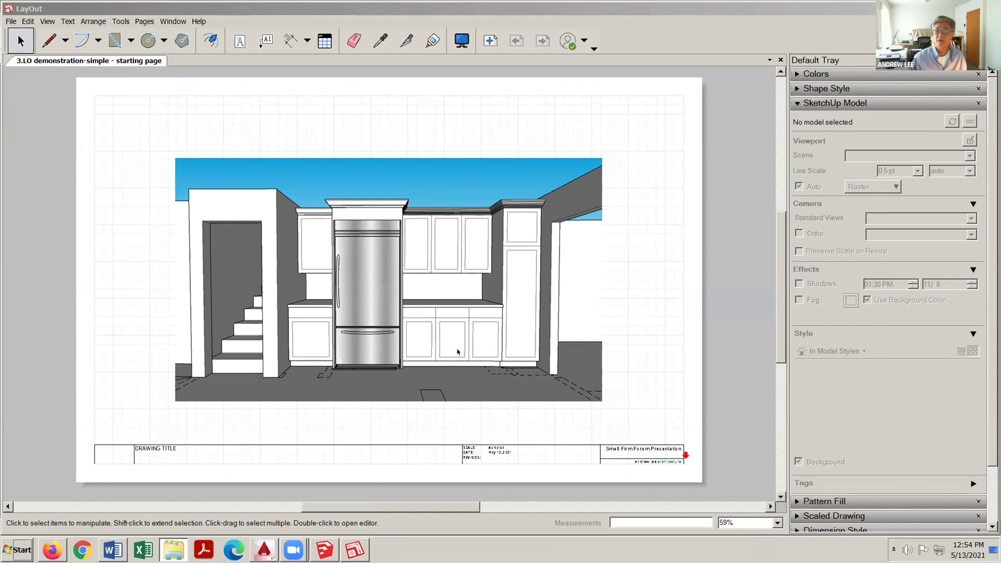
pyautogui.click(319, 552)
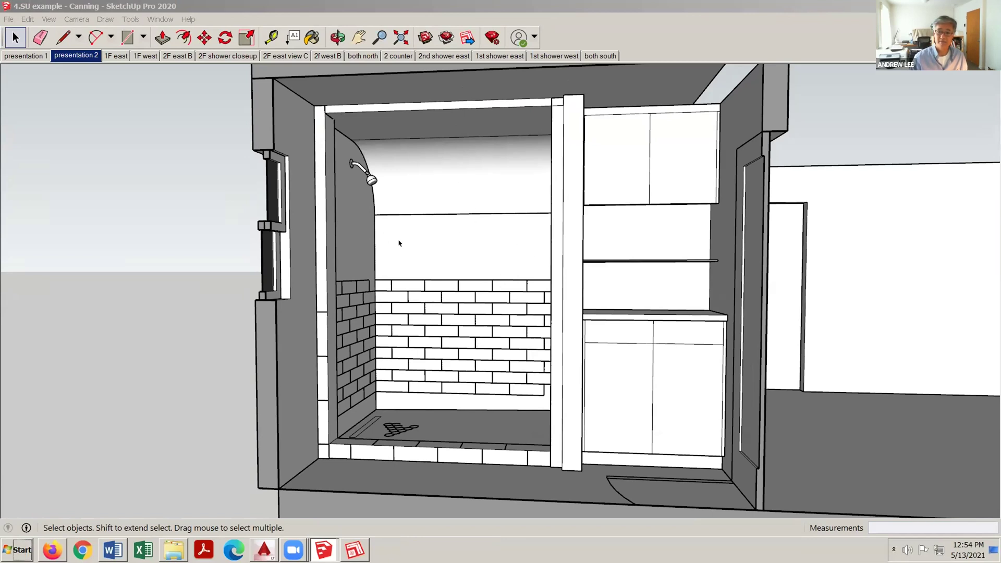
pyautogui.click(22, 56)
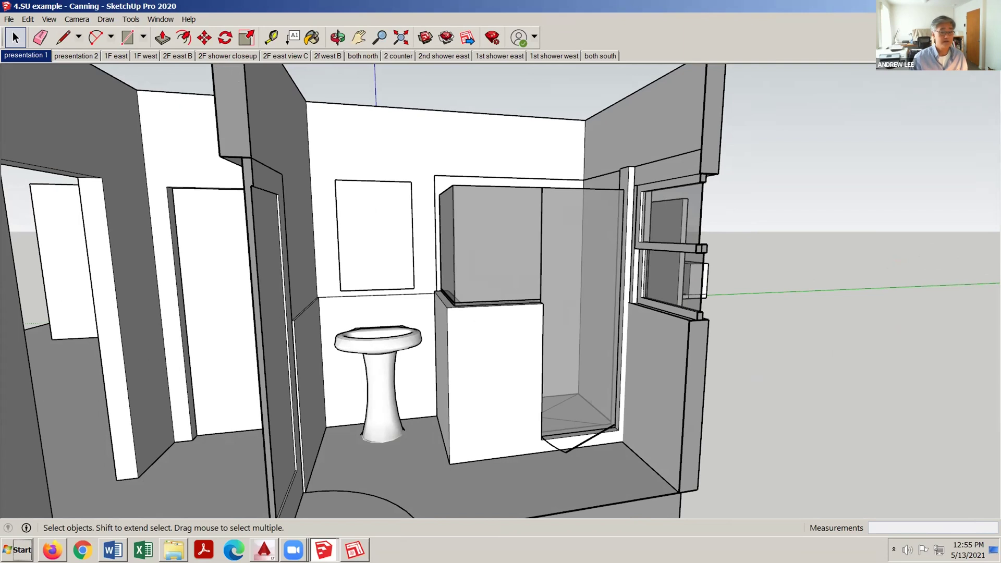
# Open 5.LO example - Canning in LayOut and check which model and scene the shower viewport uses
pyautogui.click(170, 546)
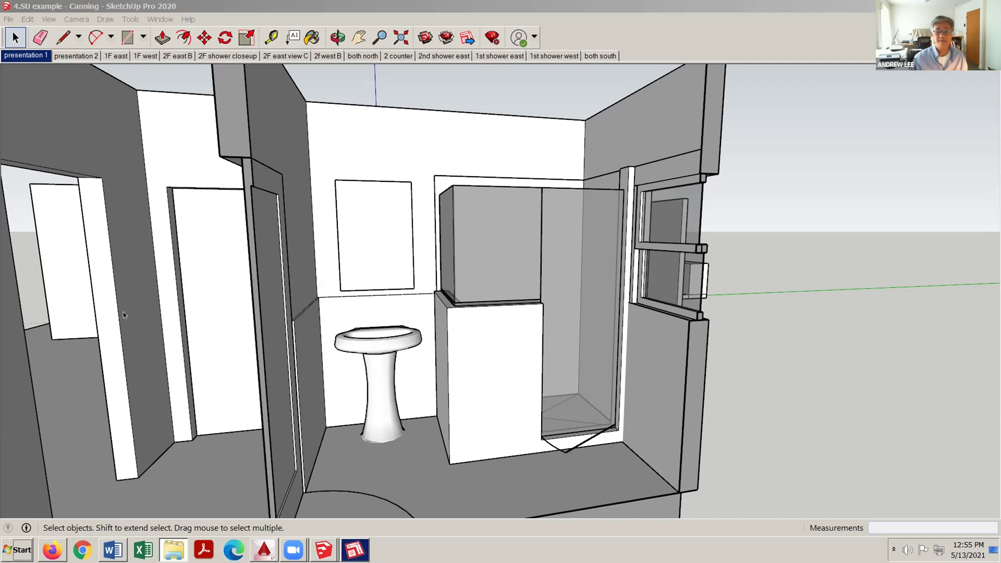
pyautogui.click(350, 546)
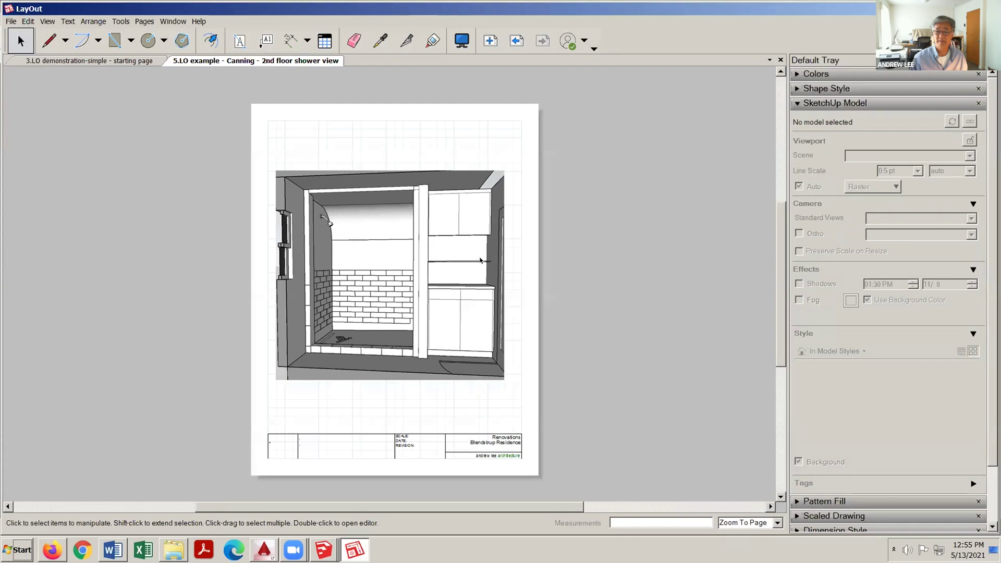
pyautogui.click(429, 310)
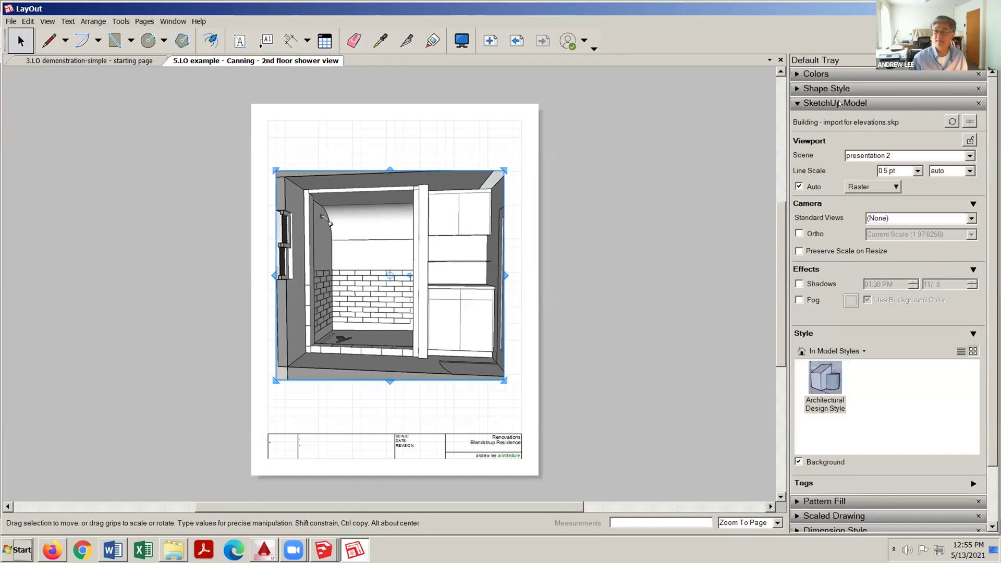
pyautogui.click(839, 103)
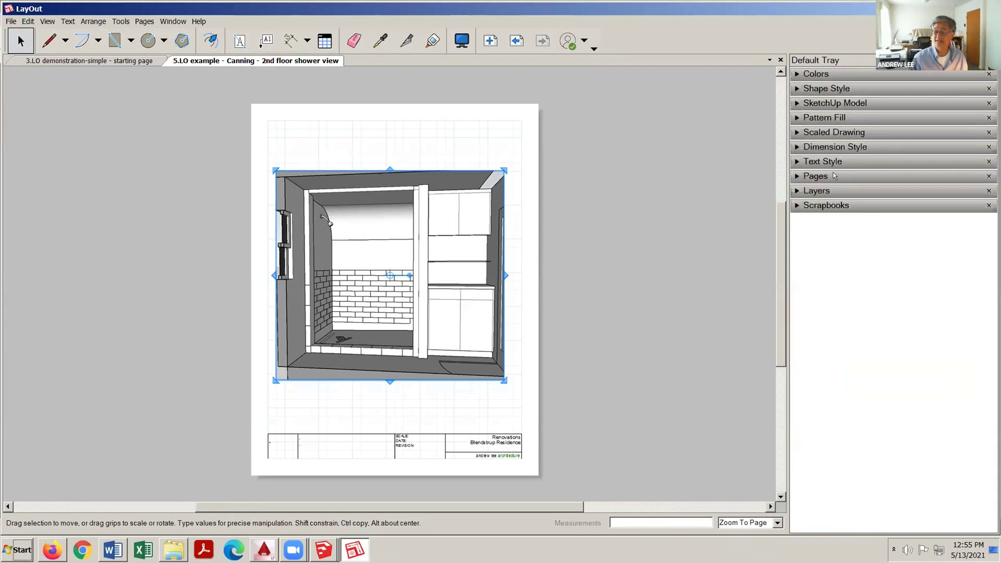
# List the document's pages and show the 1st floor bath view, shifted to leave space beside the sheet
pyautogui.click(834, 176)
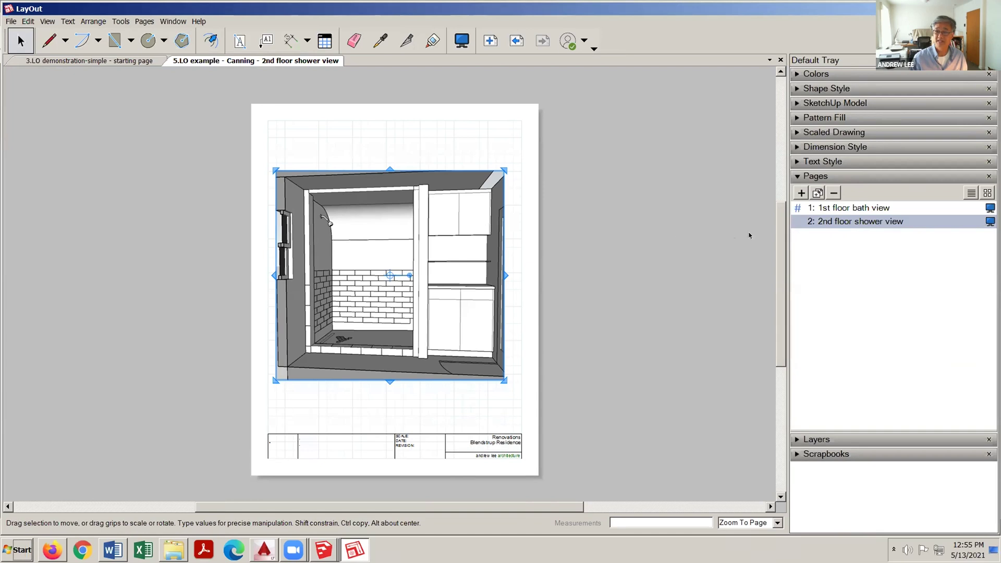
pyautogui.click(866, 207)
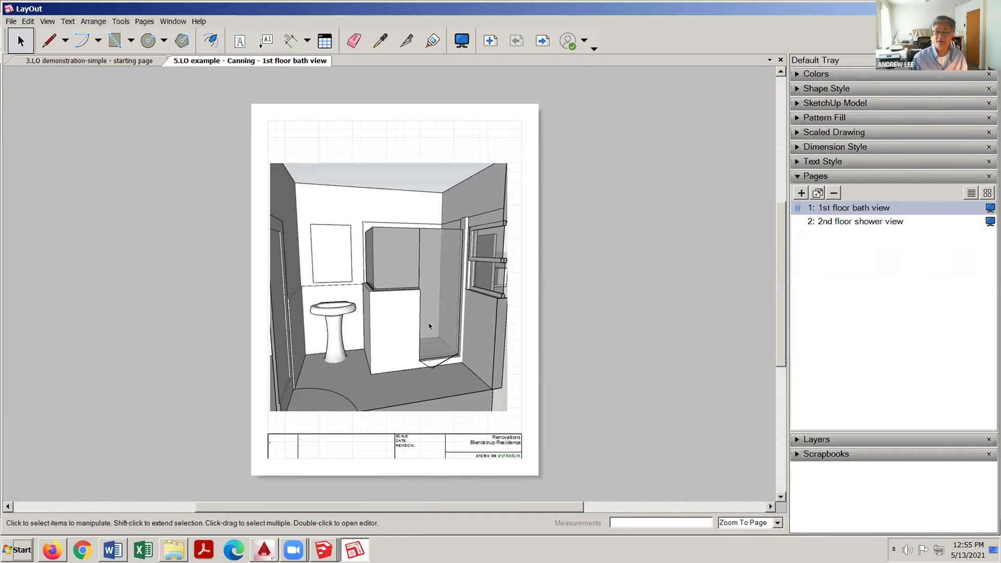
pyautogui.moveTo(380, 509); pyautogui.dragTo(428, 506)
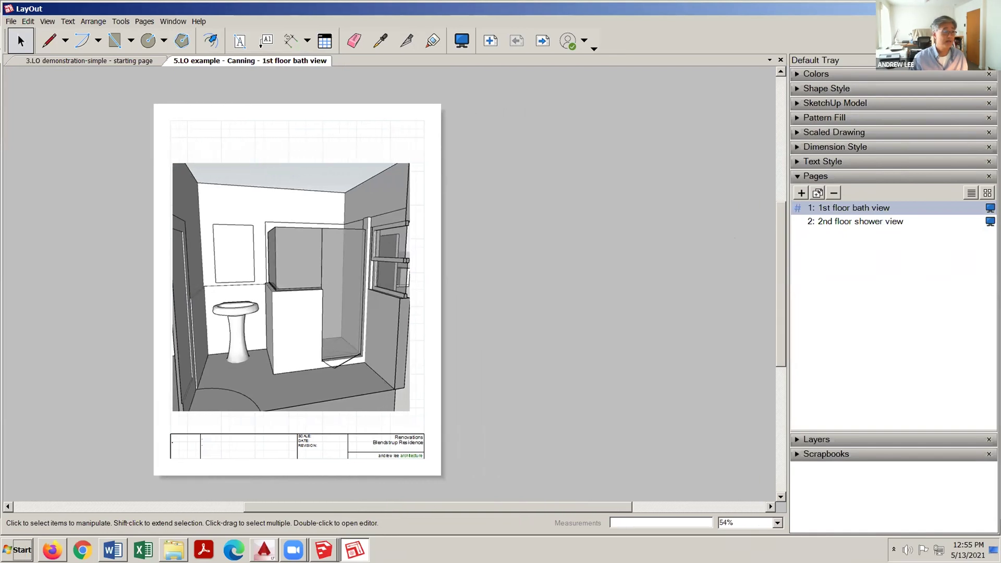
# Open the PDF 6.Hand sketch example - Canning 1st fl, rotate it upright and view it beside the LayOut page
pyautogui.click(173, 549)
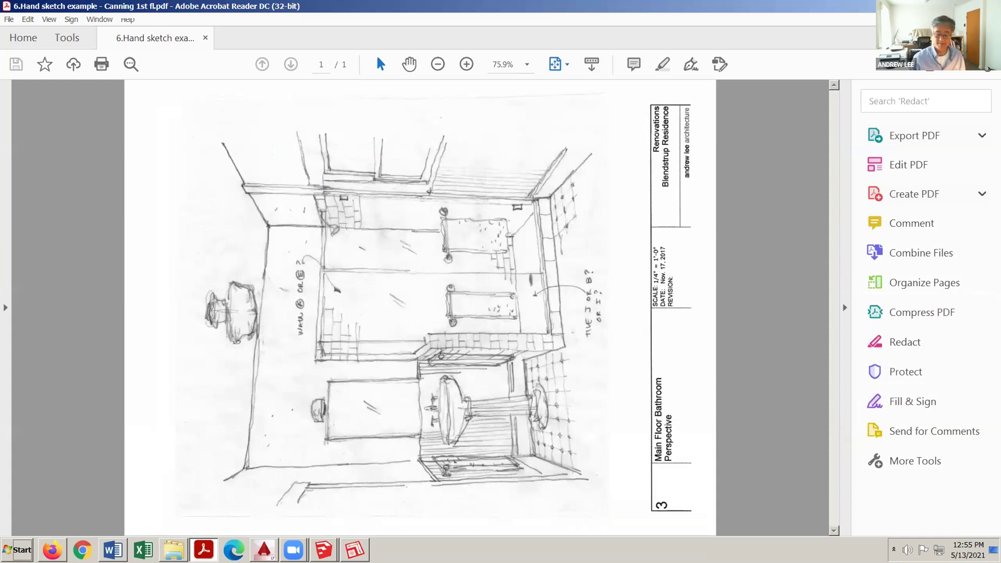
pyautogui.hotkey('ctrl', 'shift', '+')
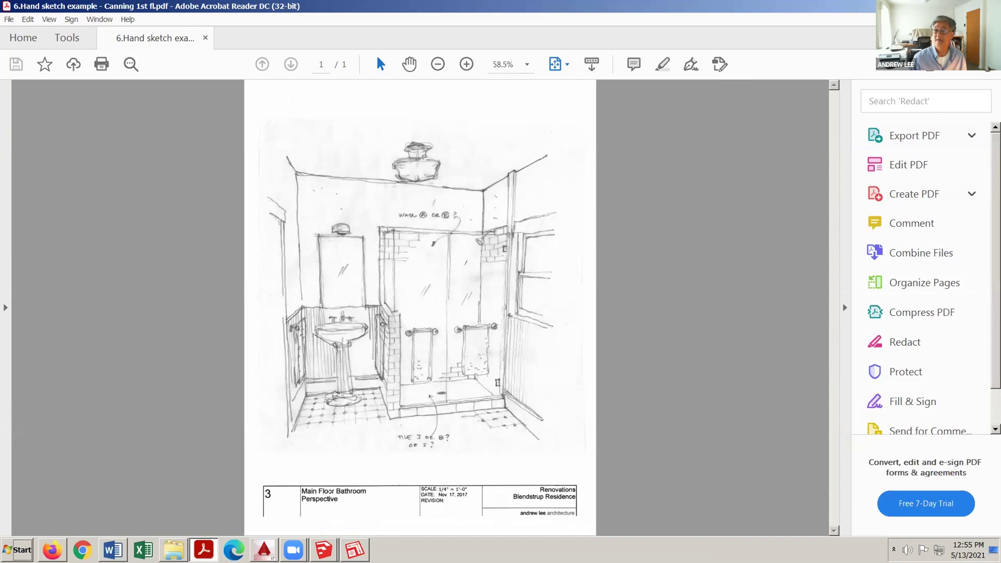
pyautogui.click(983, 6)
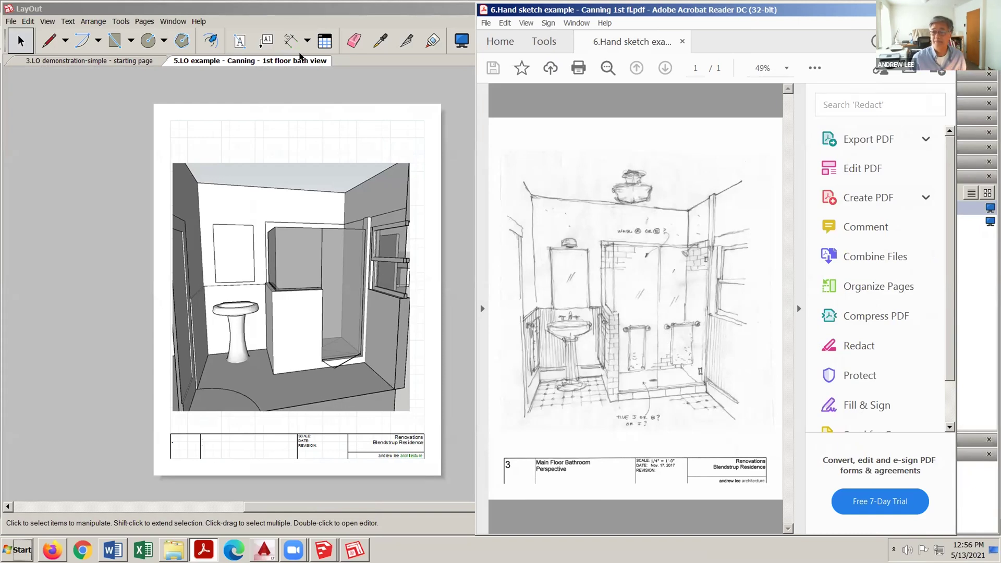
# Return to the Canning document in LayOut and show the 2nd floor shower view page
pyautogui.click(301, 56)
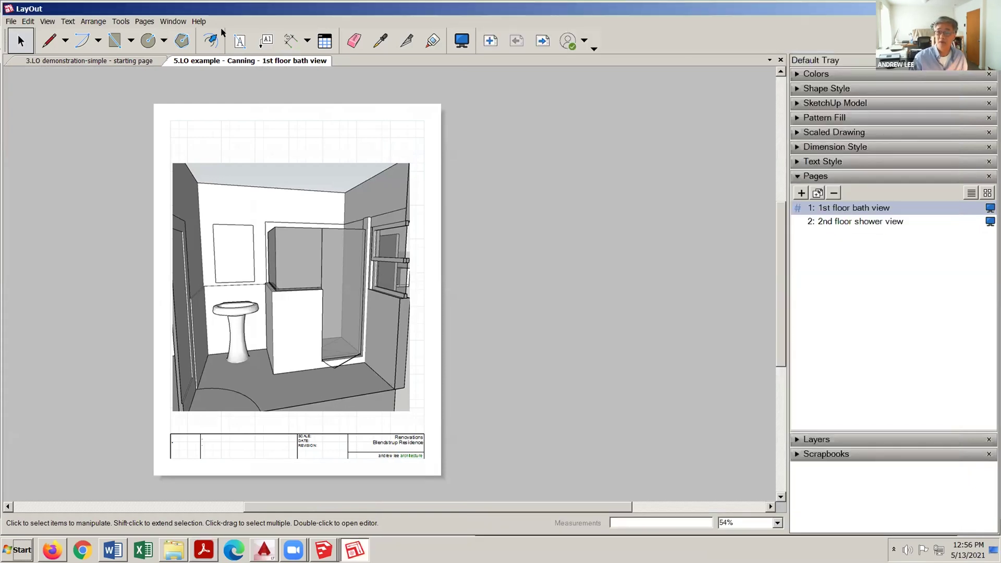
pyautogui.click(843, 222)
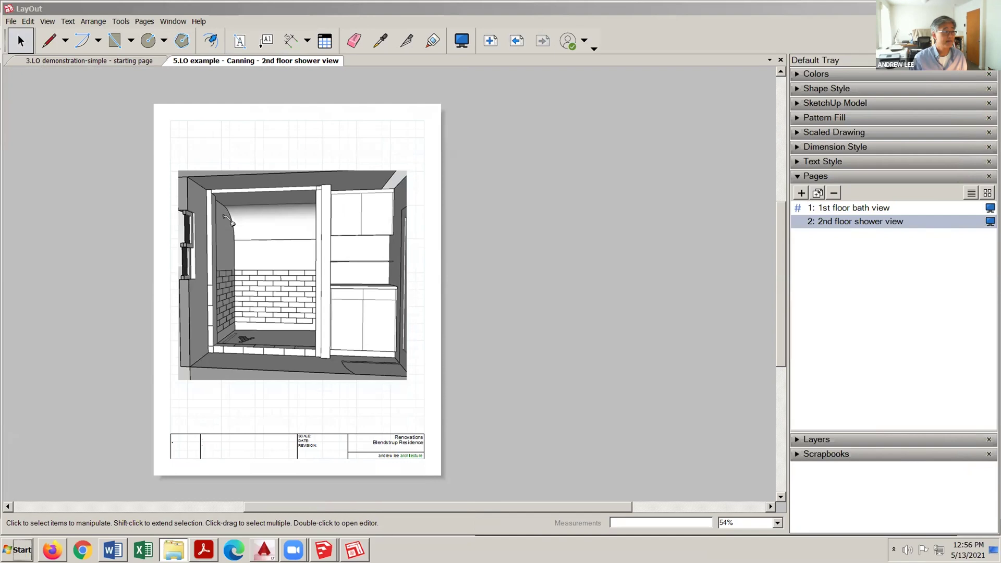
# Open the PDF 7.Hand sketch example - Canning 2nd fl, rotate it upright and view it beside the 2nd floor shower page
pyautogui.click(204, 550)
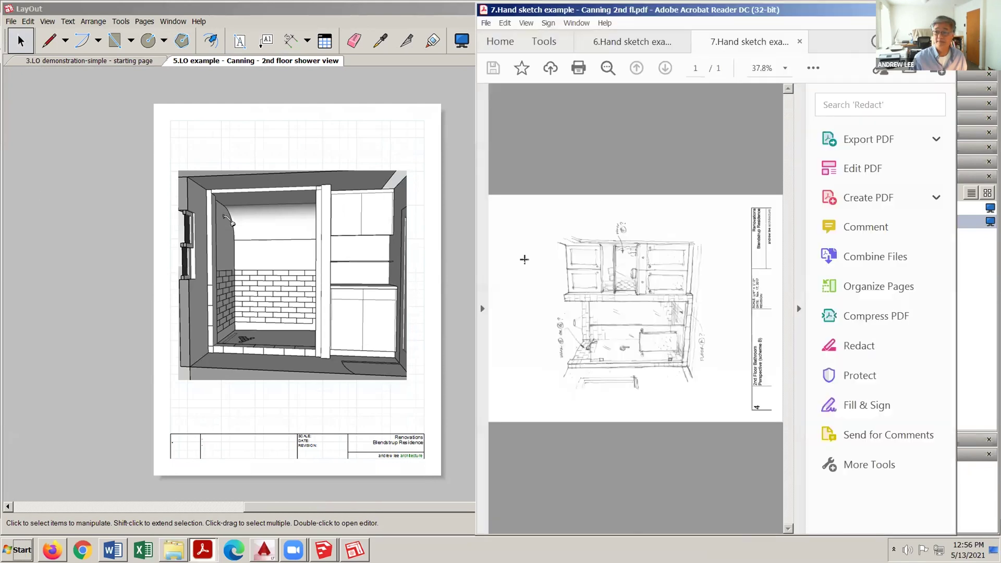
pyautogui.click(714, 275)
pyautogui.hotkey('ctrl', 'shift', '+')
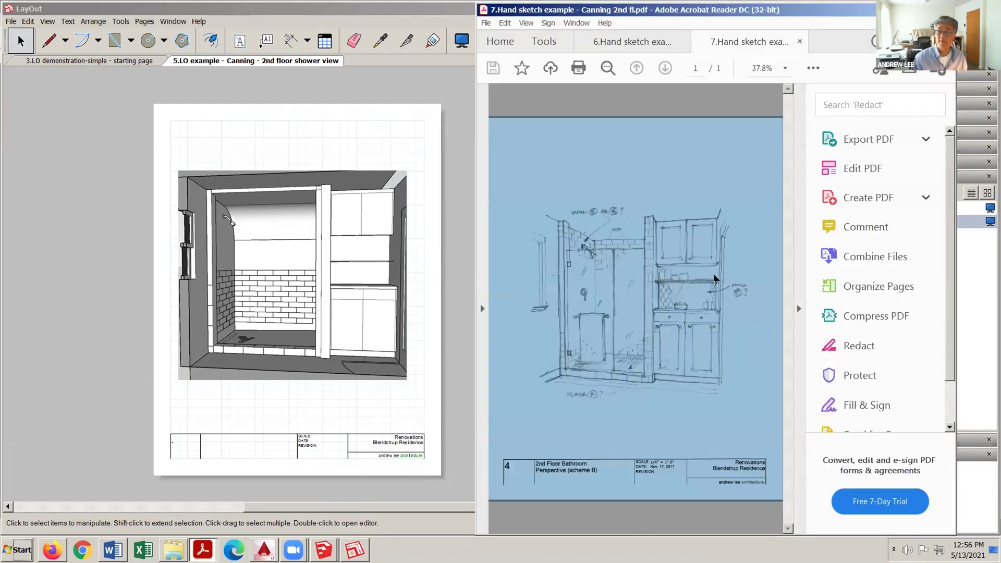
pyautogui.click(799, 308)
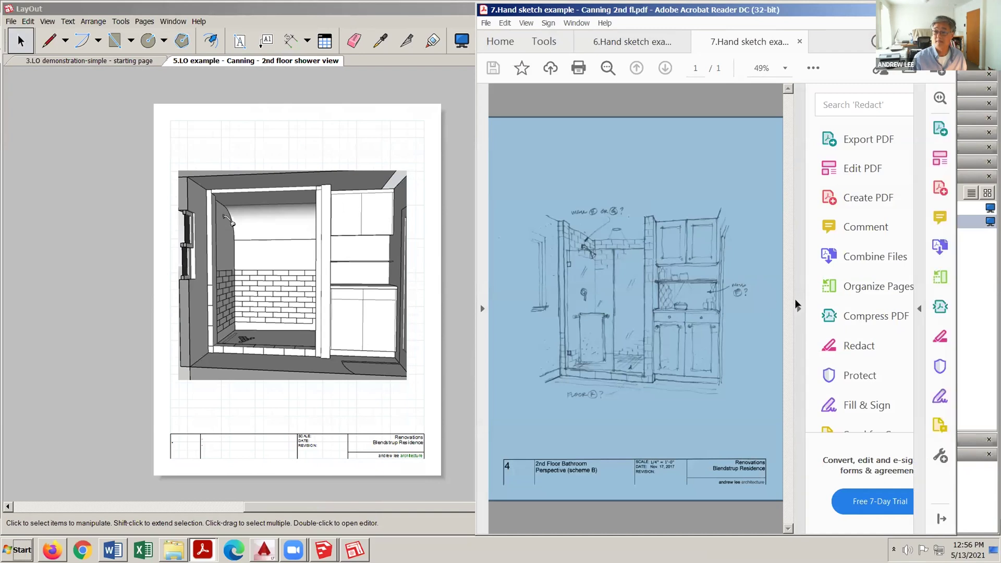
pyautogui.click(507, 376)
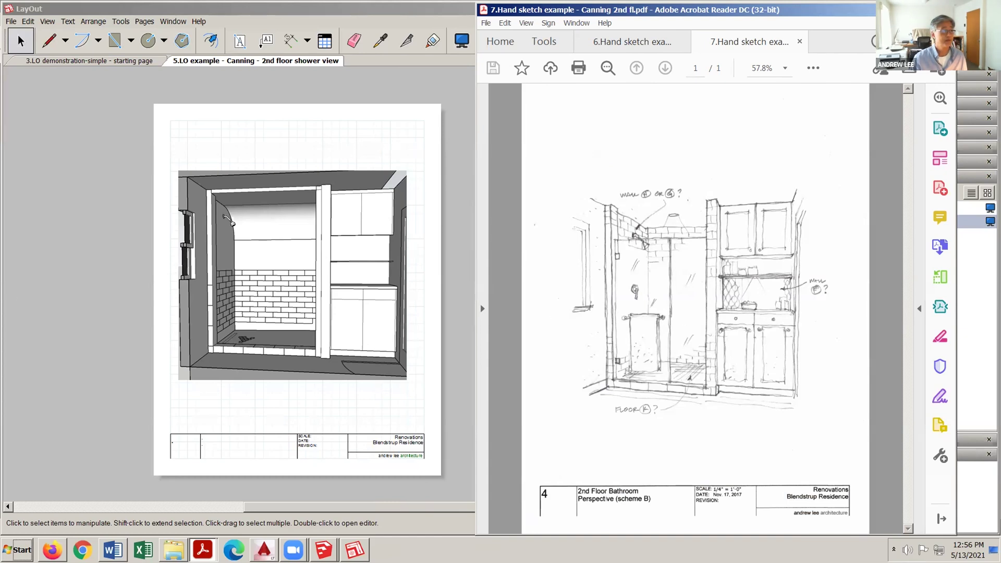
# Open the PDF 8.Hand sketch example - Masonic, rotate it upright and view the full page in a maximized window
pyautogui.hotkey('alt', 'Tab')
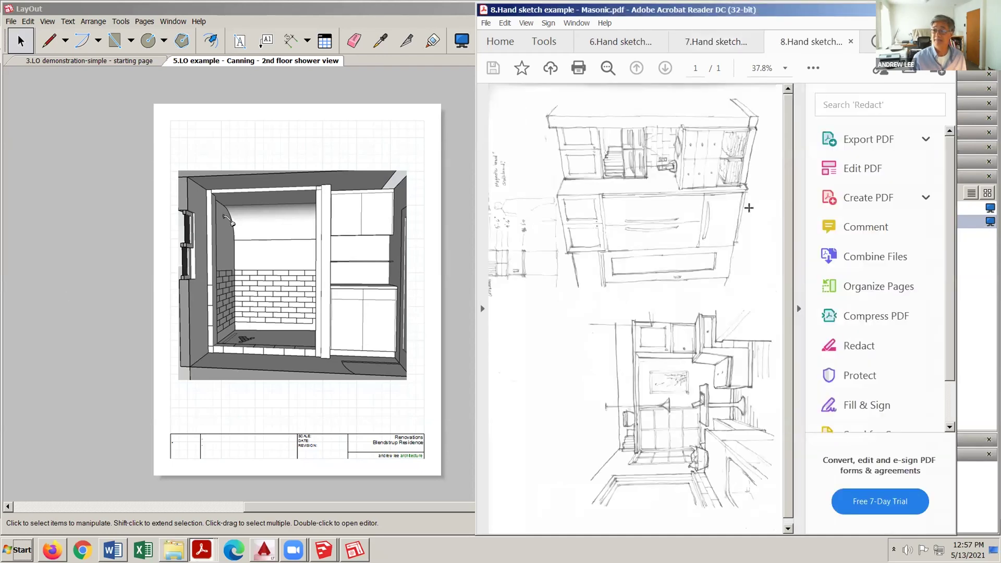
pyautogui.hotkey('ctrl', 'shift', '+')
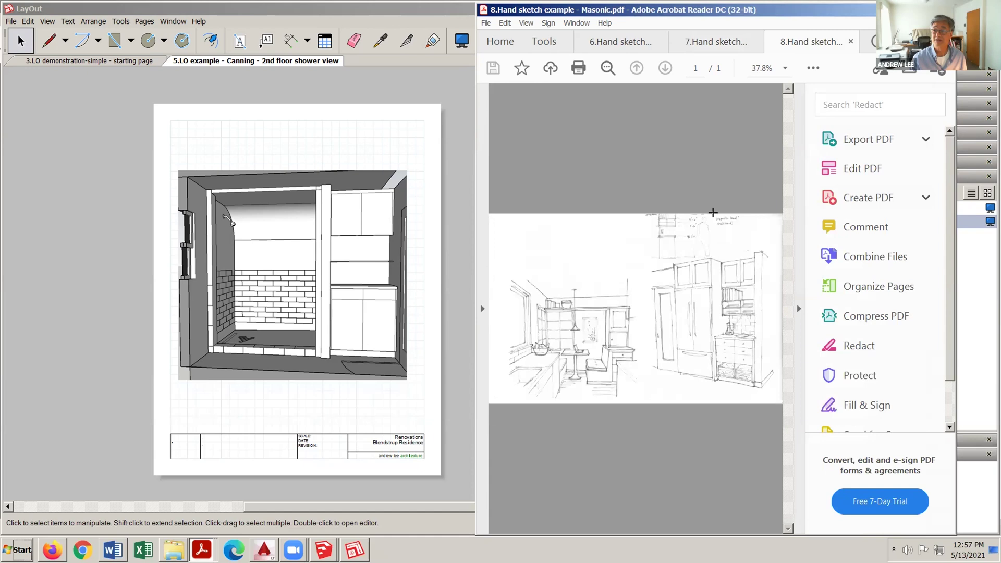
pyautogui.click(798, 308)
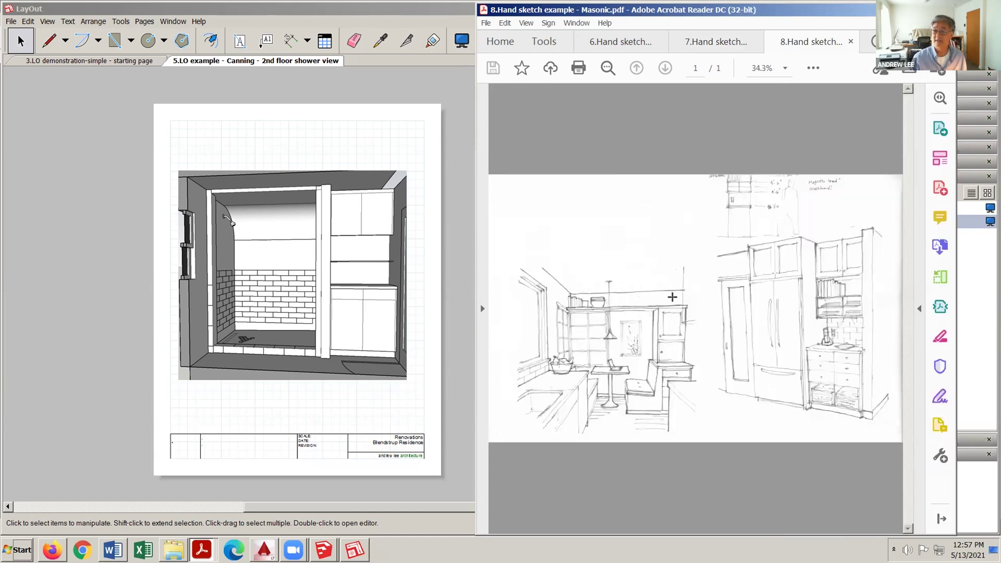
pyautogui.click(937, 10)
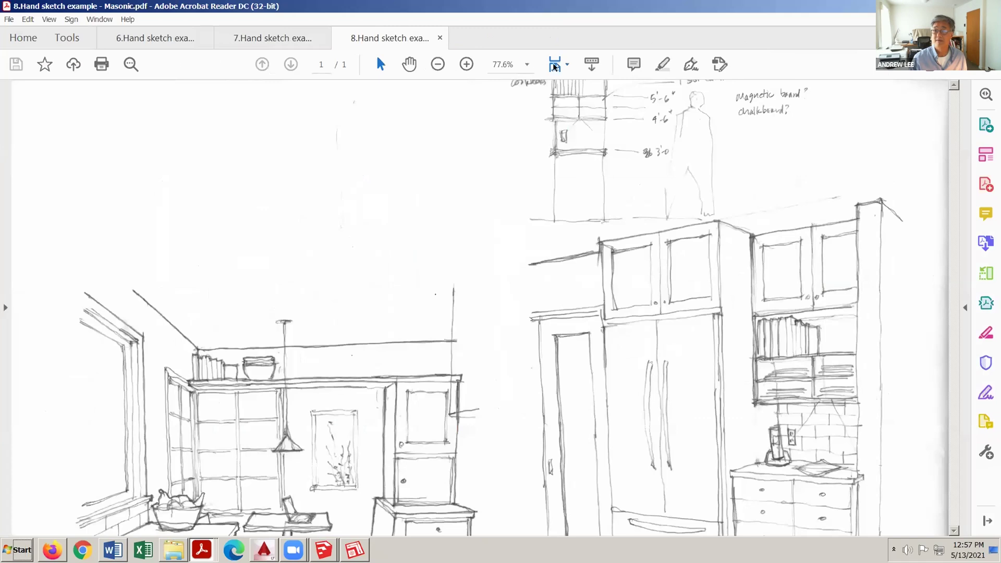
pyautogui.click(567, 65)
pyautogui.click(583, 104)
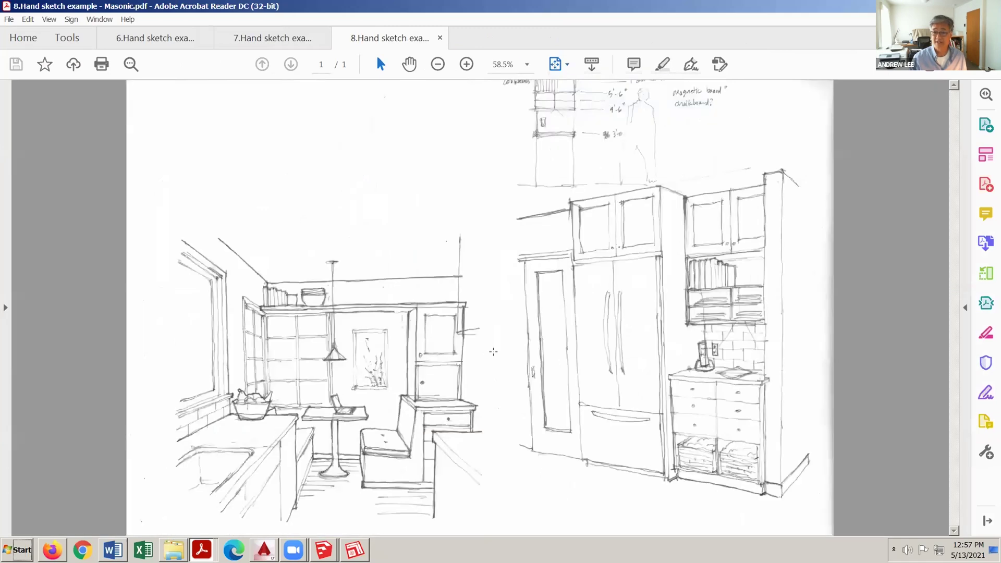
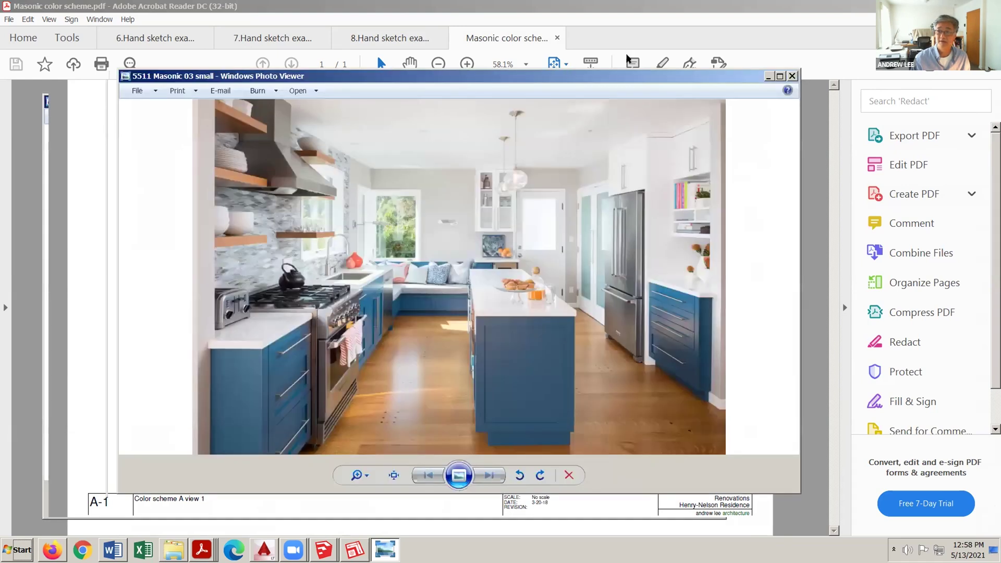
# View the finished Masonic kitchen photo at full size and compare it with the Masonic color scheme PDF
pyautogui.click(780, 76)
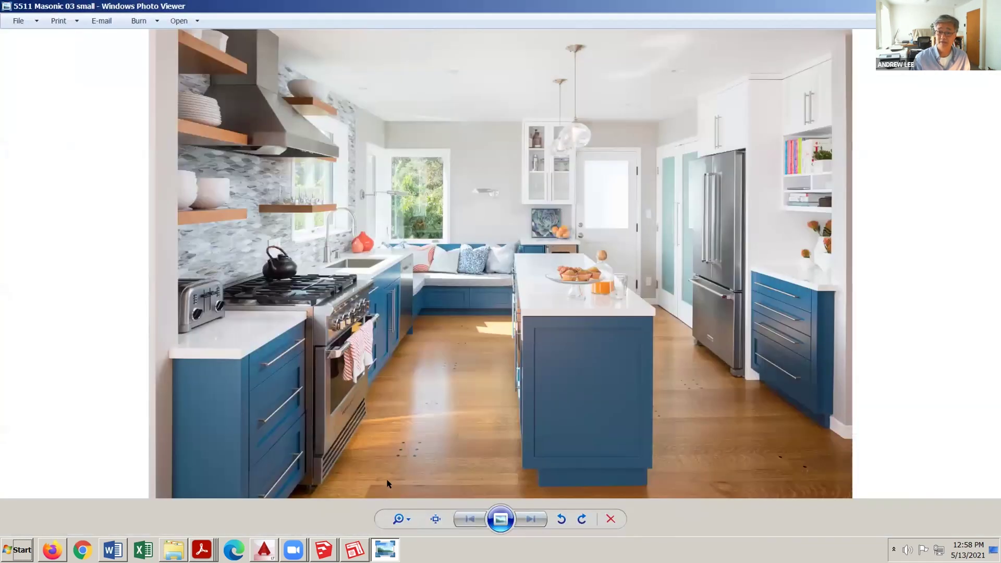
pyautogui.click(201, 549)
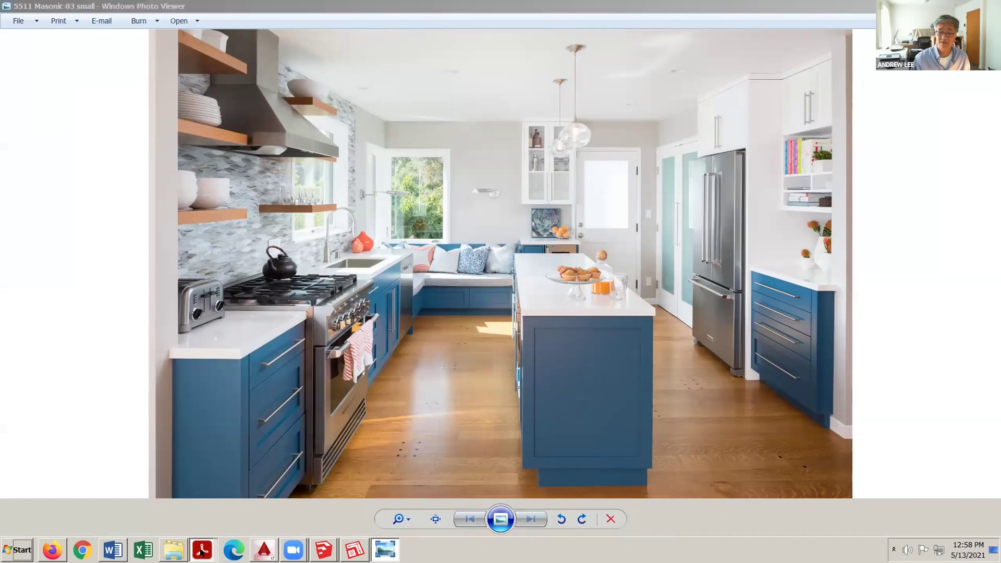
pyautogui.click(191, 518)
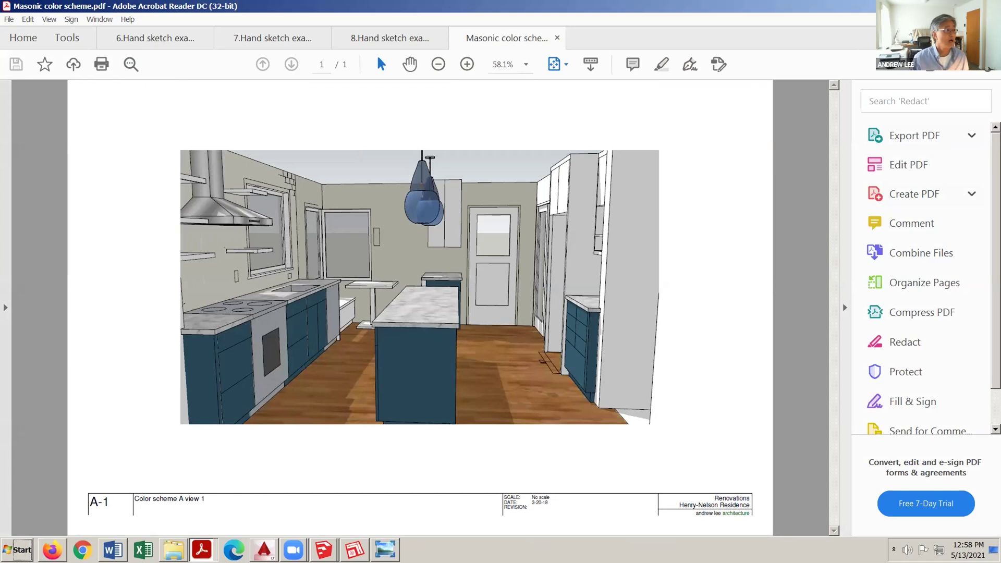
# Open the Shafter architectural drawing set PDF and page through to the Proposed Plans sheet A2.0
pyautogui.click(174, 550)
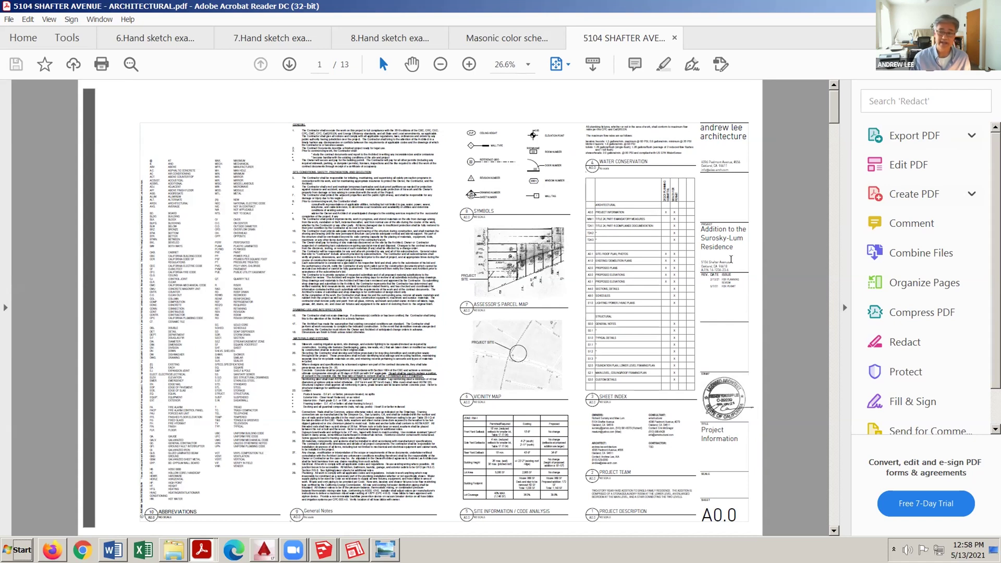
pyautogui.scroll(-2, 678, 284)
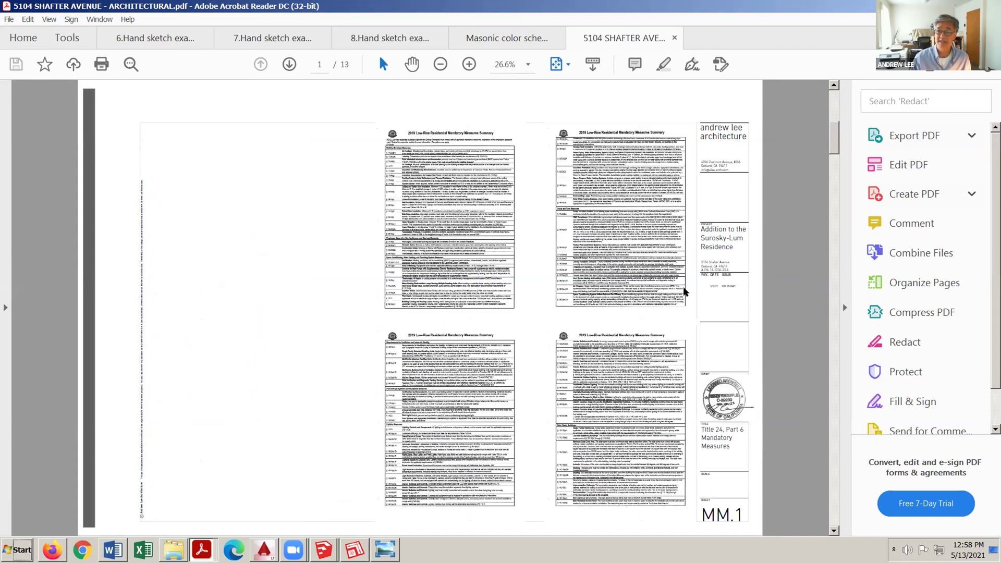
pyautogui.scroll(-3, 684, 289)
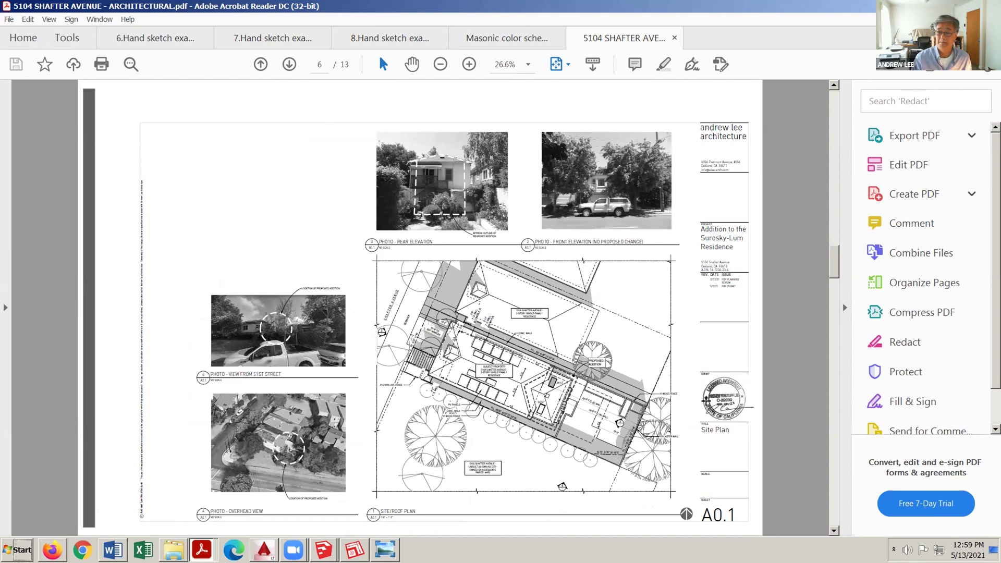
pyautogui.scroll(-1, 707, 401)
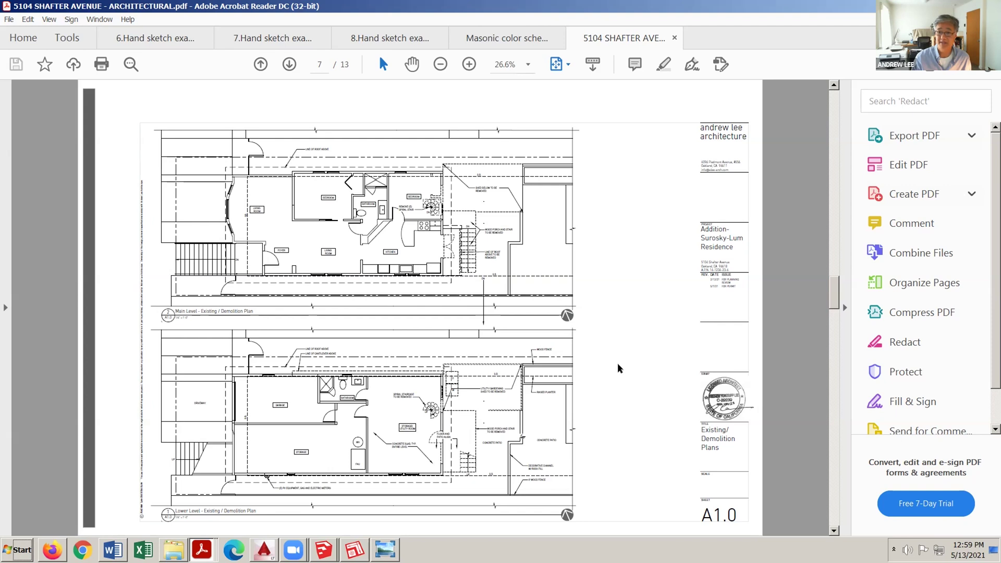
pyautogui.press('pagedown')
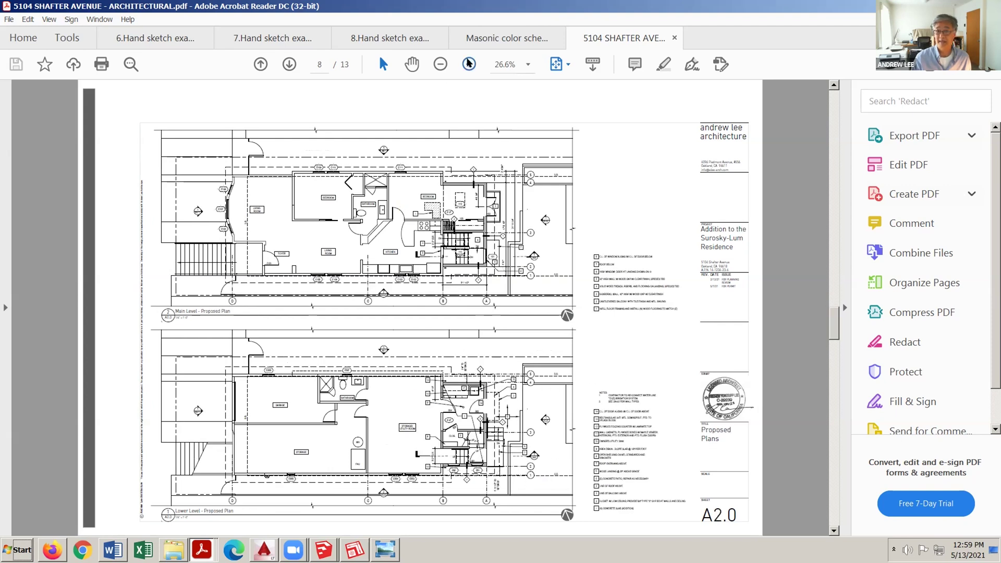
# Examine the kitchen, bedroom and stair addition on the Main Level - Proposed Plan at 66.7% zoom
pyautogui.click(469, 64)
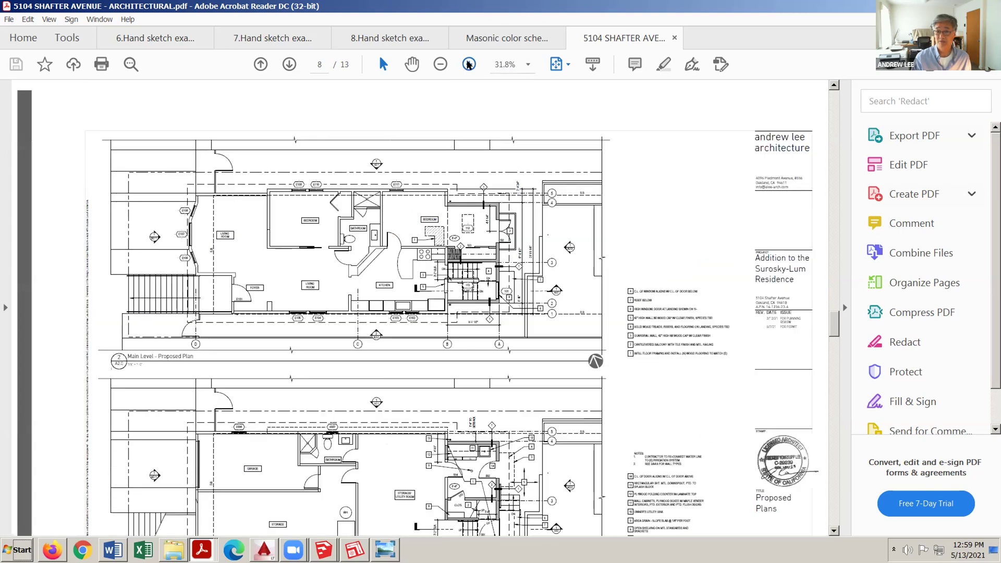
pyautogui.click(469, 64)
pyautogui.click(484, 530)
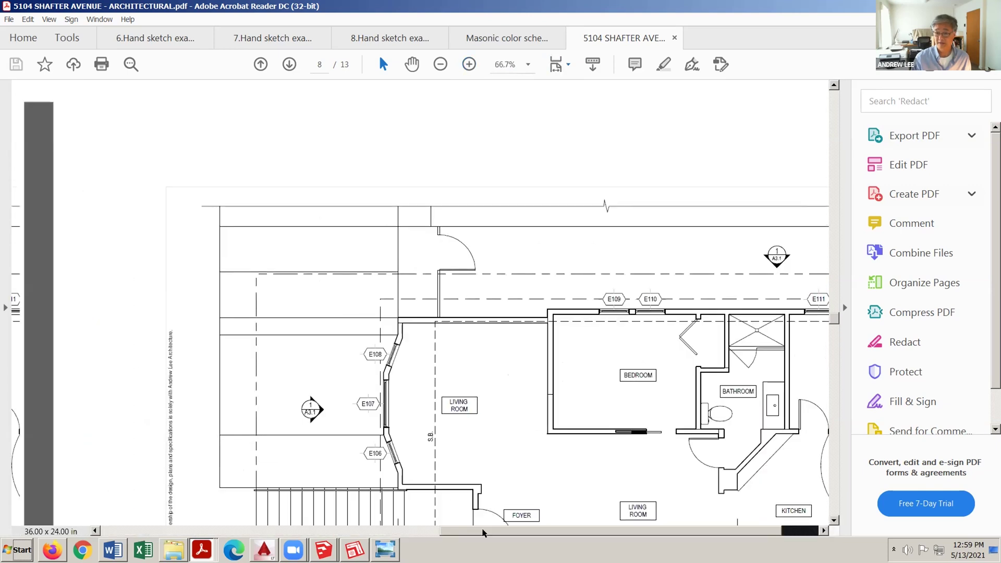
pyautogui.scroll(-2, 478, 425)
pyautogui.scroll(-3, 479, 429)
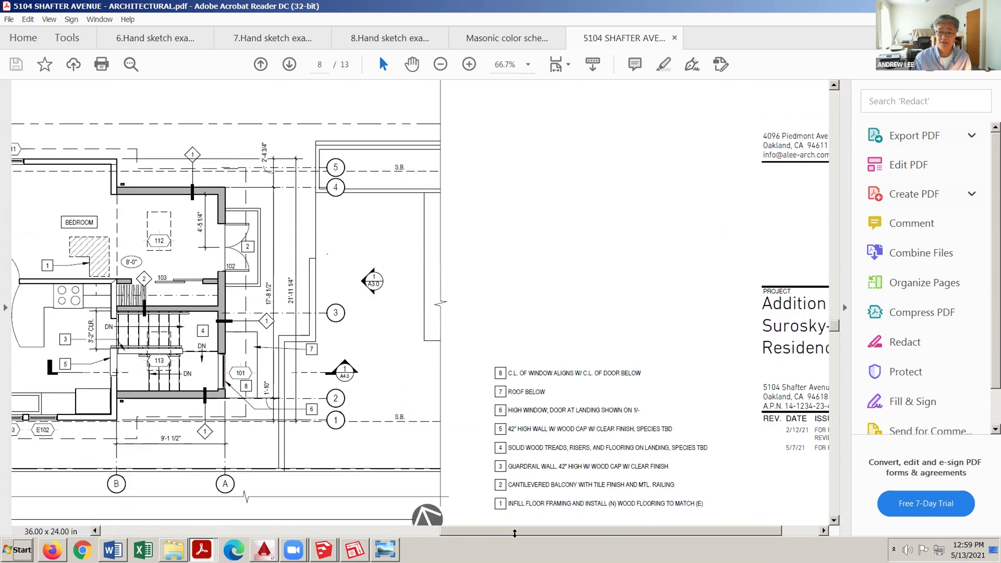
pyautogui.hscroll(-3, 509, 532)
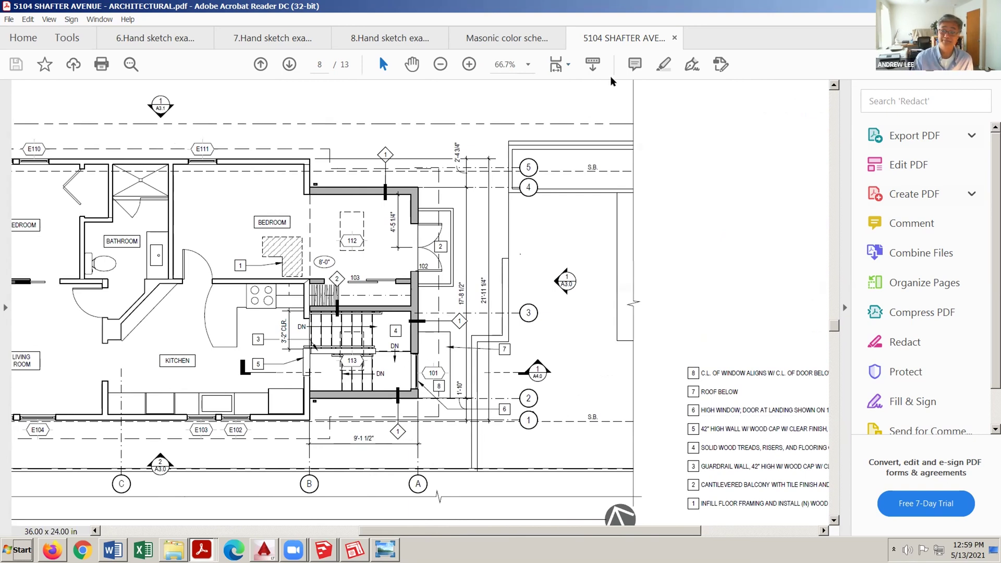
# Return to the full-page view and look through the elevations up to the Sections and Details sheet A4.0
pyautogui.click(556, 65)
pyautogui.click(579, 104)
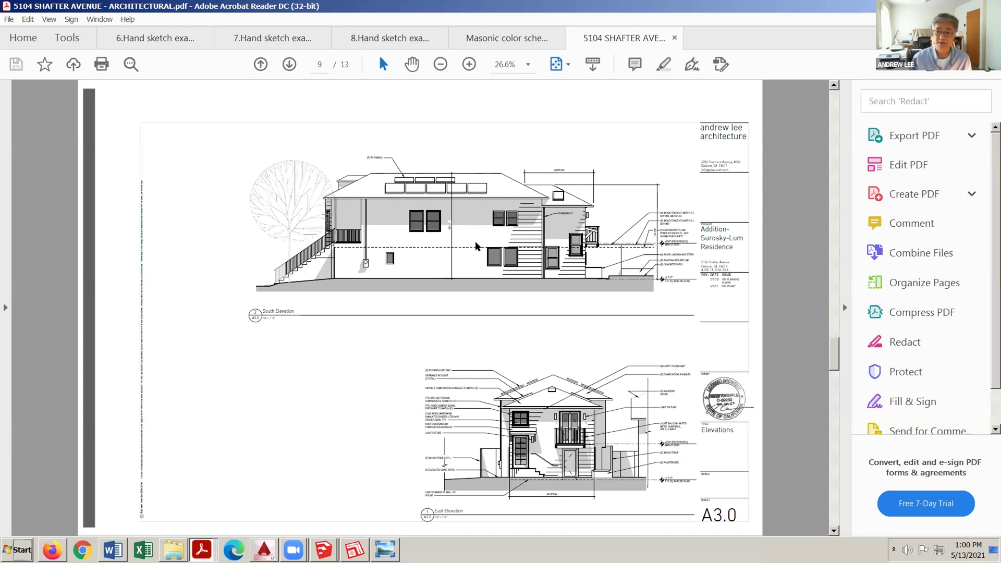
pyautogui.scroll(-1, 476, 241)
pyautogui.scroll(-1, 544, 264)
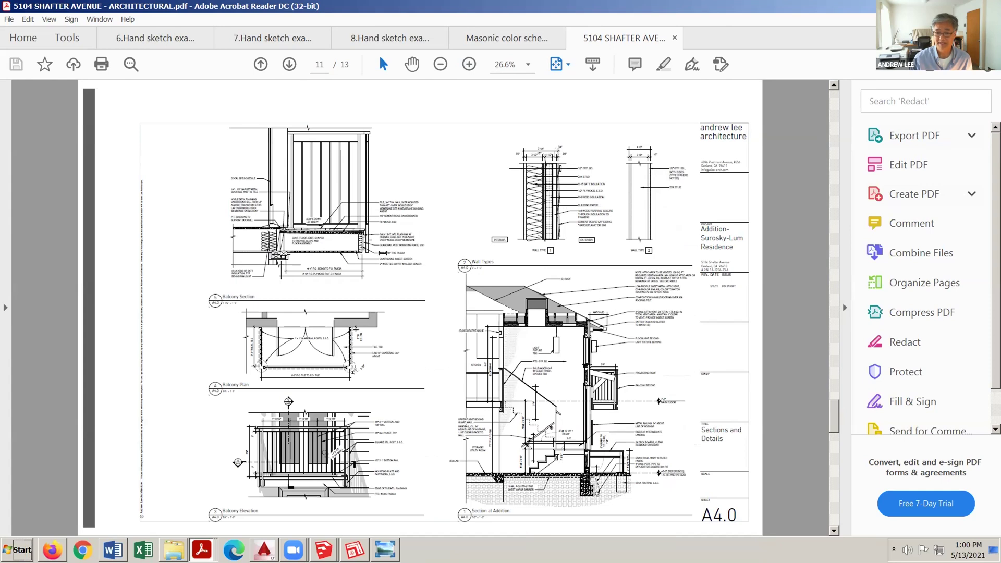
# Examine the Balcony Section, Balcony Elevation and Section at Addition on sheet A4.0 at 66.7% zoom
pyautogui.click(469, 64)
pyautogui.click(469, 66)
pyautogui.click(469, 65)
pyautogui.scroll(-2, 469, 197)
pyautogui.scroll(-1, 468, 197)
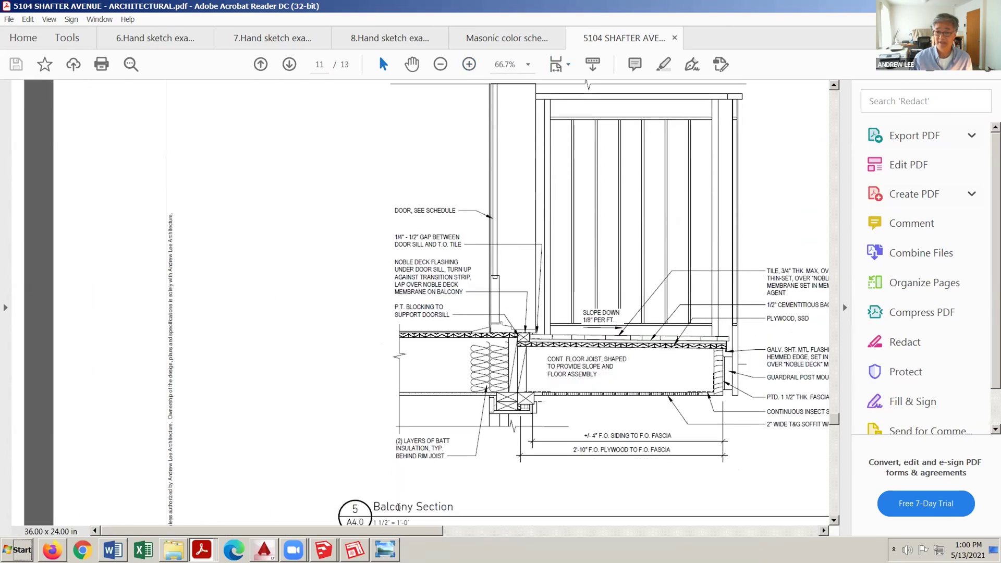
pyautogui.moveTo(389, 532); pyautogui.dragTo(488, 536)
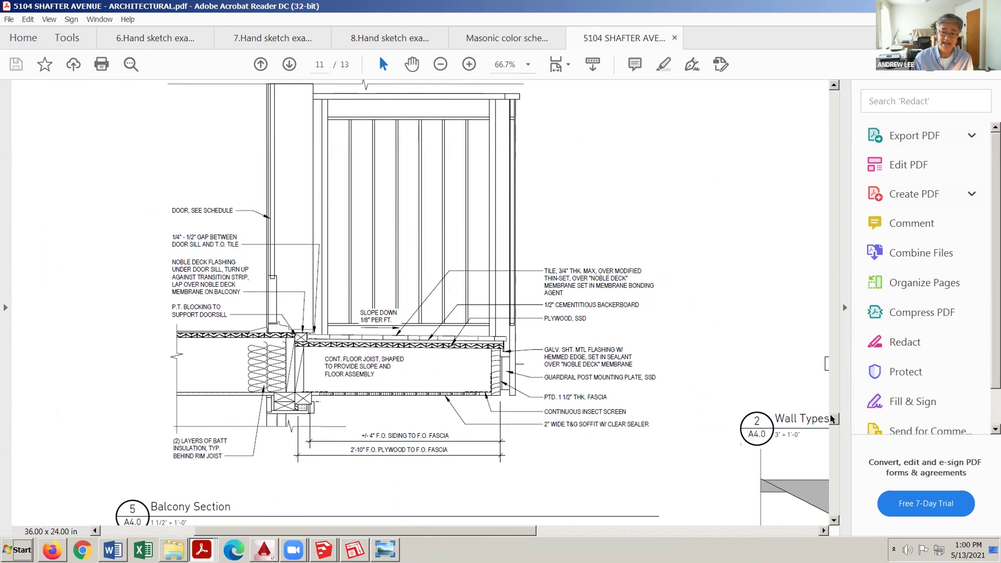
pyautogui.moveTo(832, 419)
pyautogui.mouseDown()
pyautogui.moveTo(835, 470)
pyautogui.moveTo(834, 412)
pyautogui.mouseUp()
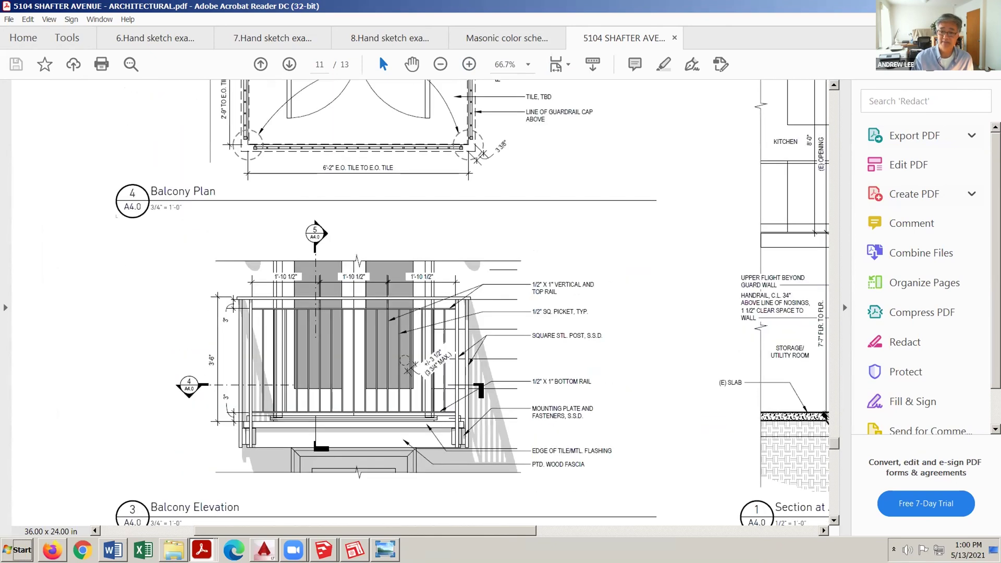
pyautogui.click(565, 532)
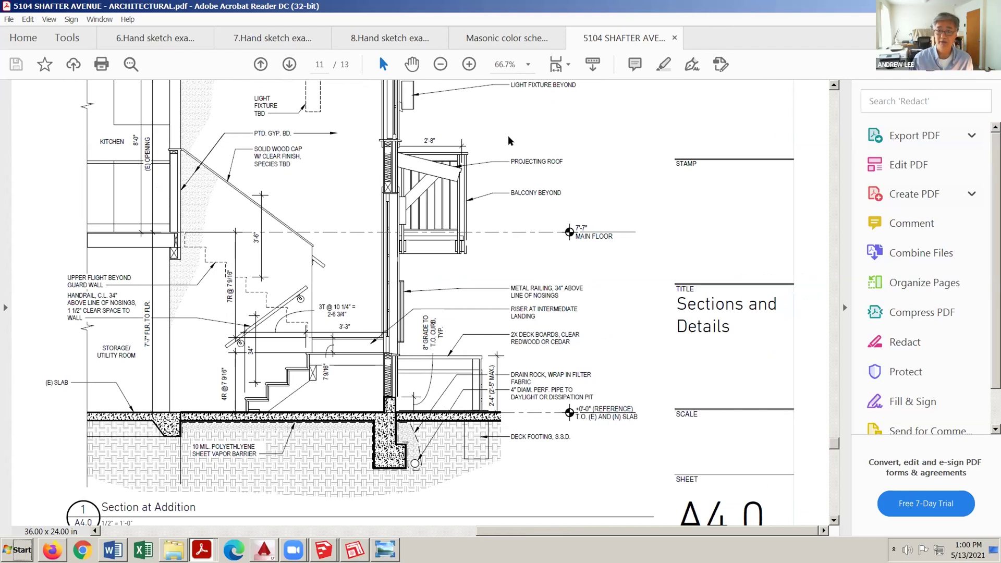
# Return to the full-page view and look through the Schedules sheet A9.0 and the lighting and power sheet E1.0
pyautogui.click(556, 64)
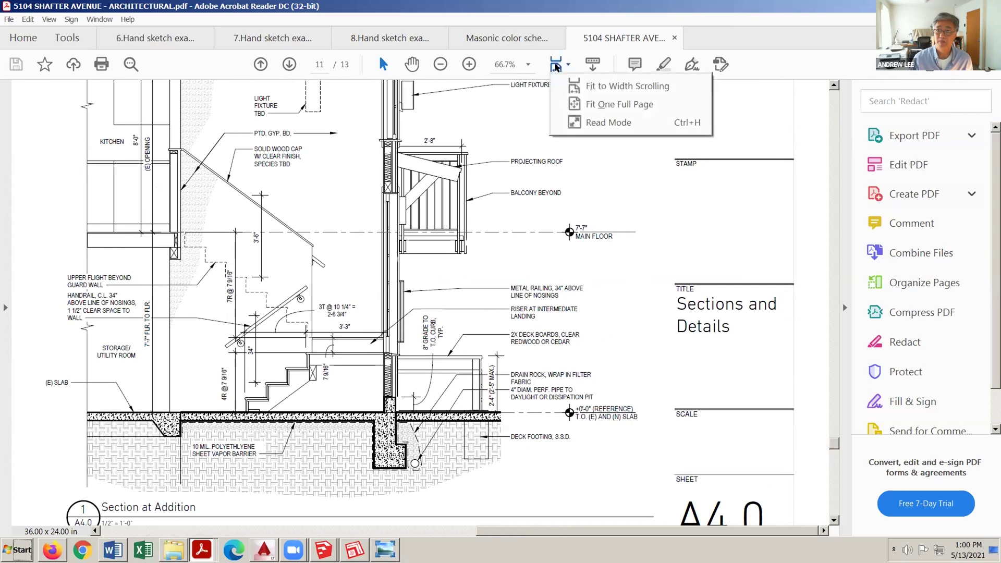
pyautogui.click(577, 104)
pyautogui.scroll(-2, 637, 290)
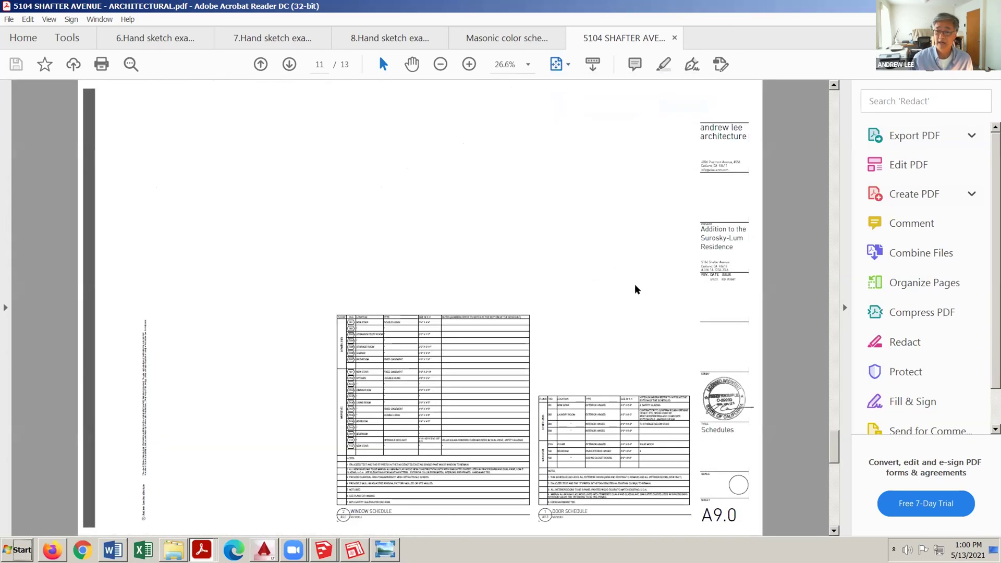
pyautogui.scroll(-2, 641, 299)
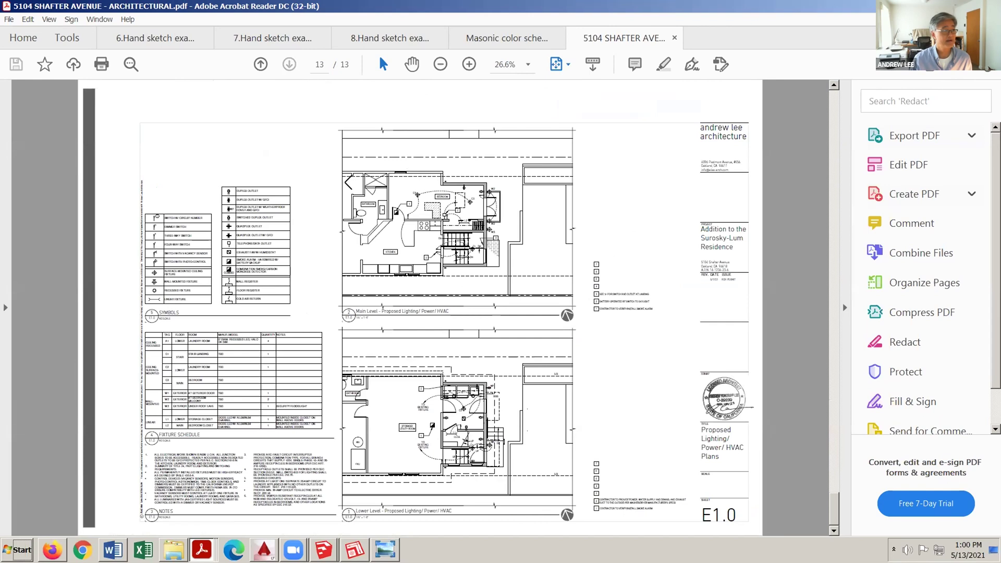
# Switch to SketchUp with the SU example - Chabot model open and inspect the house in 3D from the Working Model scene
pyautogui.click(174, 550)
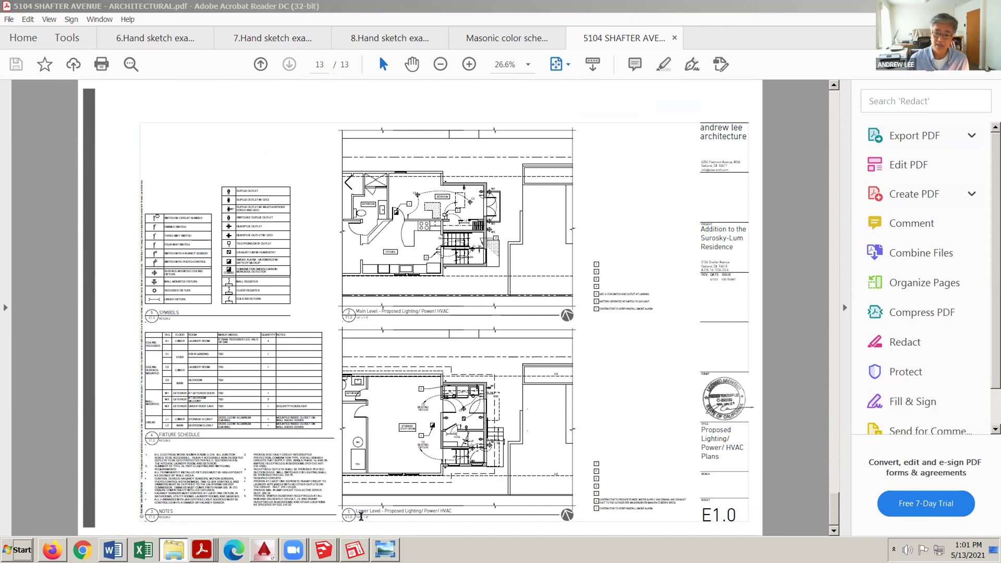
pyautogui.click(322, 550)
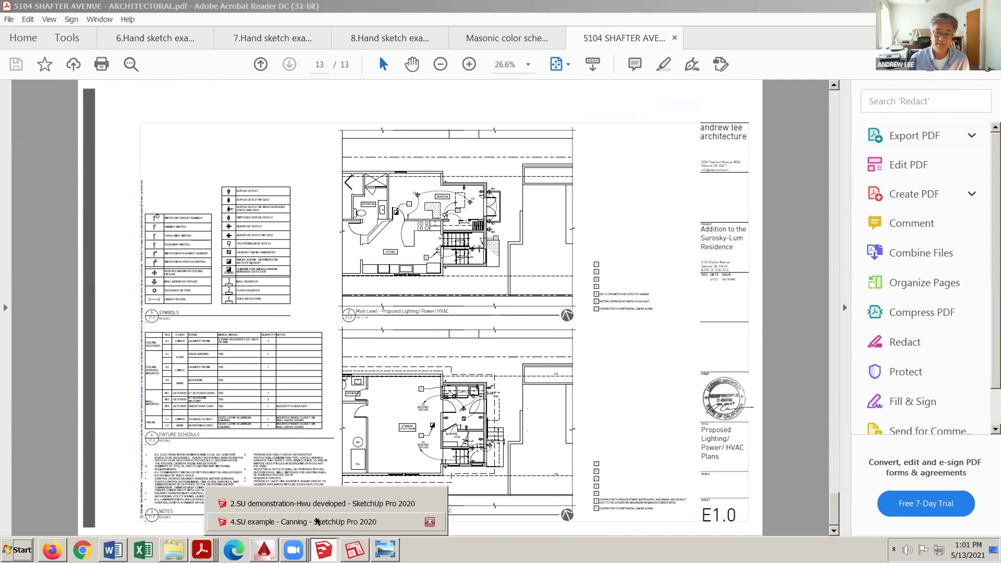
pyautogui.click(317, 522)
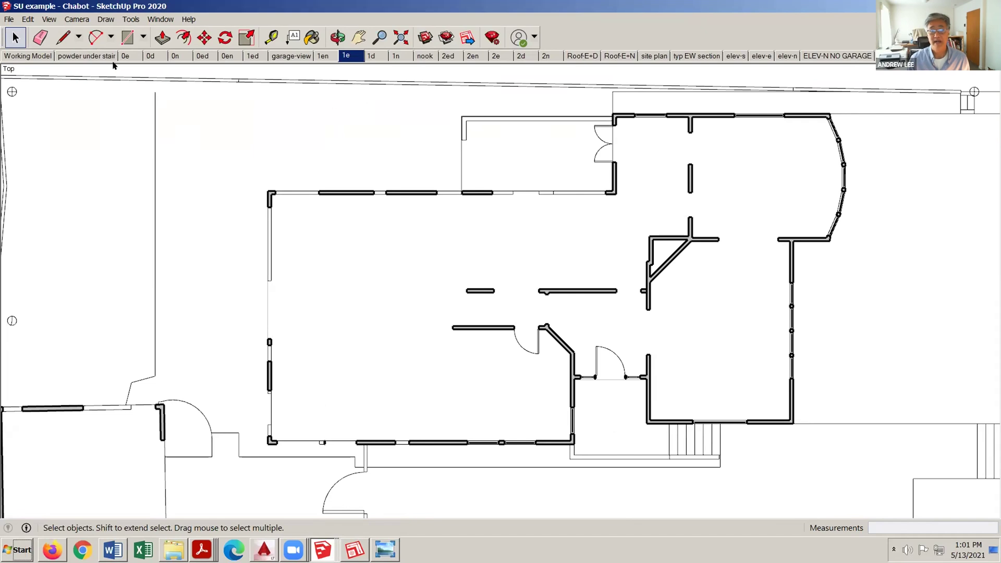
pyautogui.click(42, 58)
pyautogui.moveTo(437, 369); pyautogui.dragTo(657, 387, button='middle')
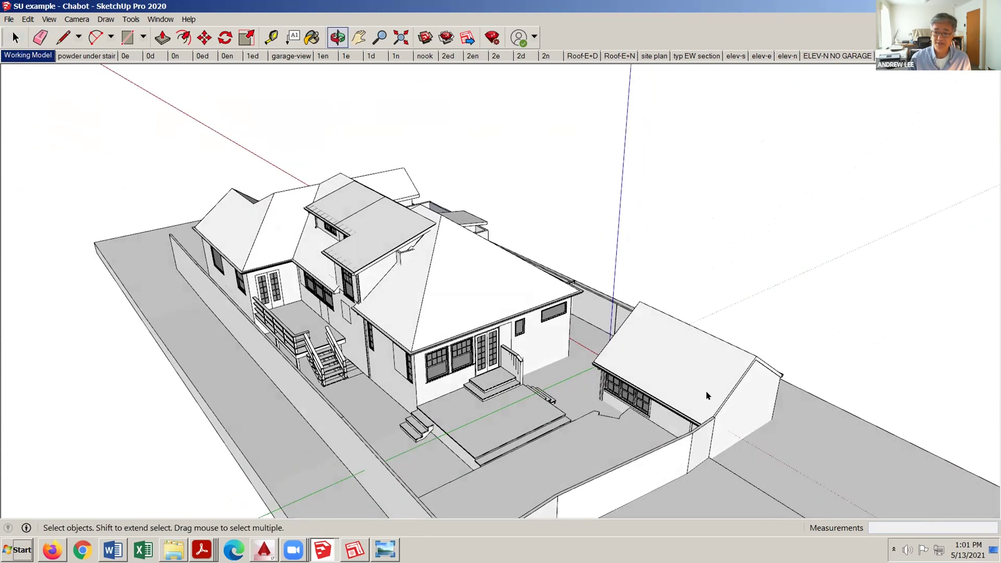
# View the house from its opposite side and look through the floor plan scenes 1e, 1n and 2en
pyautogui.moveTo(604, 325); pyautogui.dragTo(332, 167, button='middle')
pyautogui.scroll(3, 475, 208)
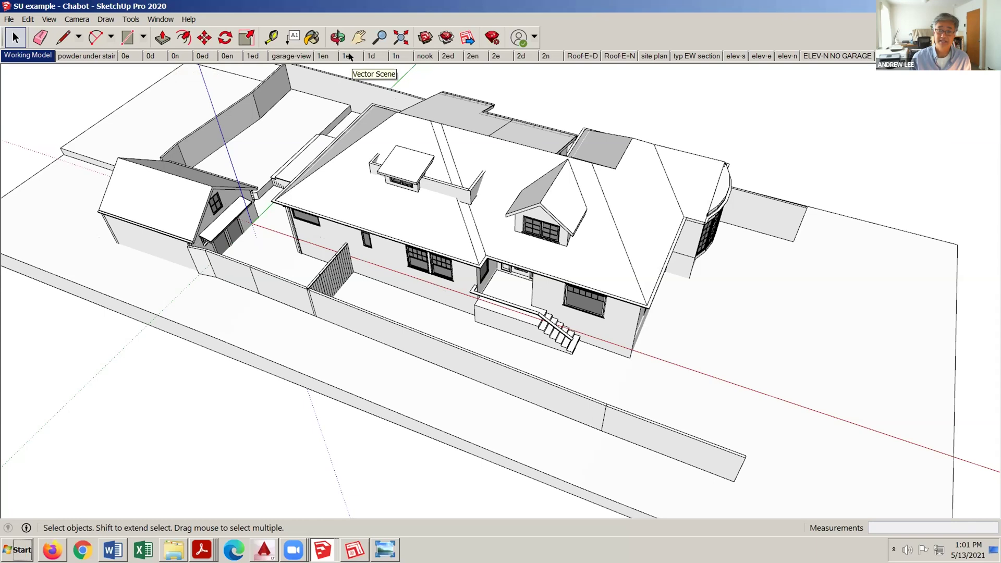
pyautogui.click(348, 56)
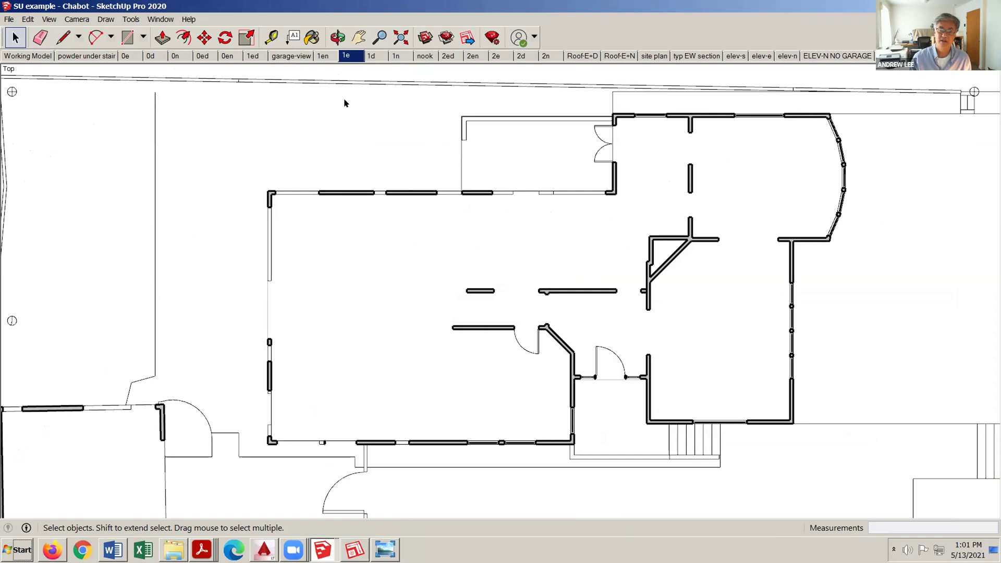
pyautogui.click(398, 57)
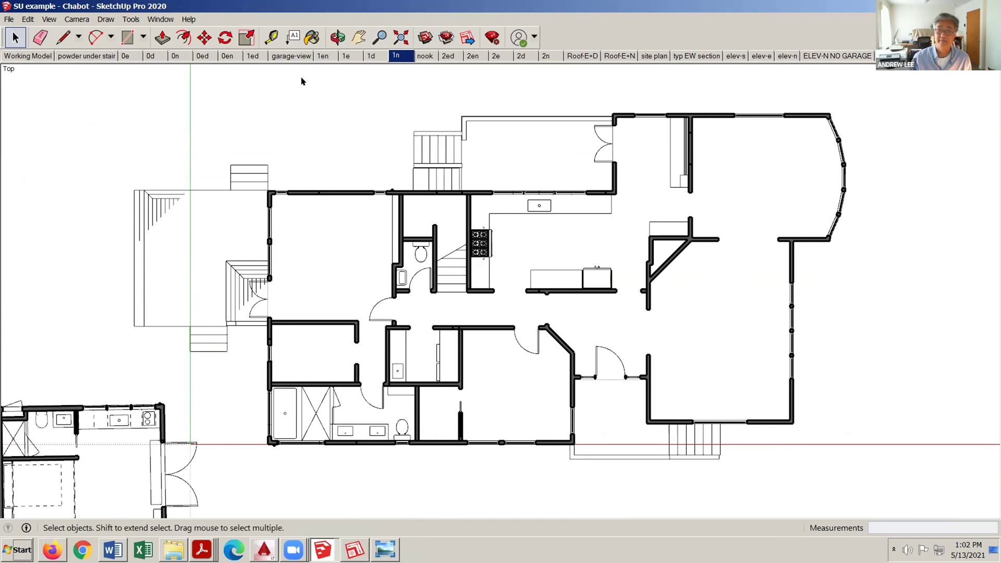
pyautogui.click(473, 55)
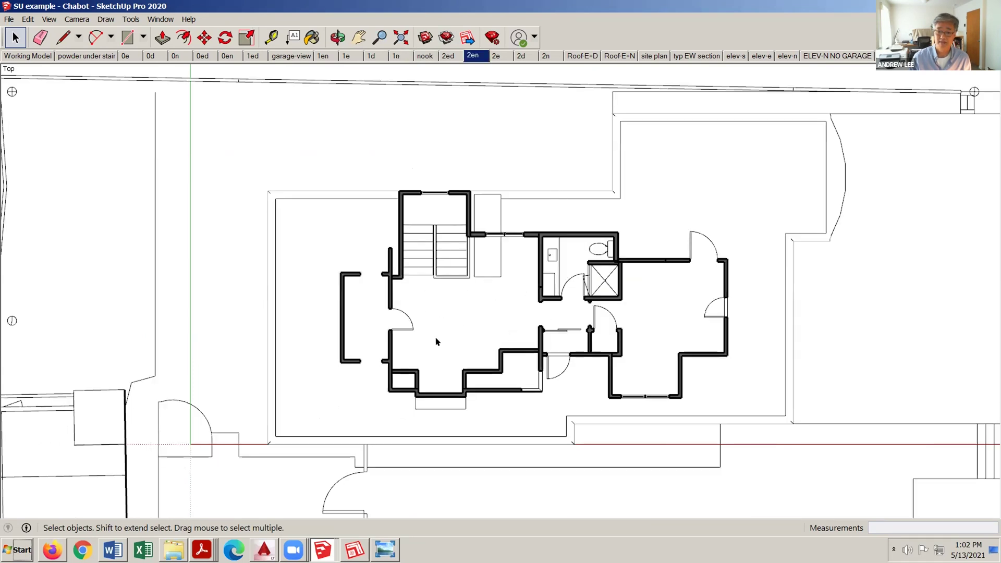
# Return to the Working Model scene and inspect the house and garage in 3D from the rear deck side
pyautogui.click(39, 56)
pyautogui.moveTo(287, 307); pyautogui.dragTo(483, 409, button='middle')
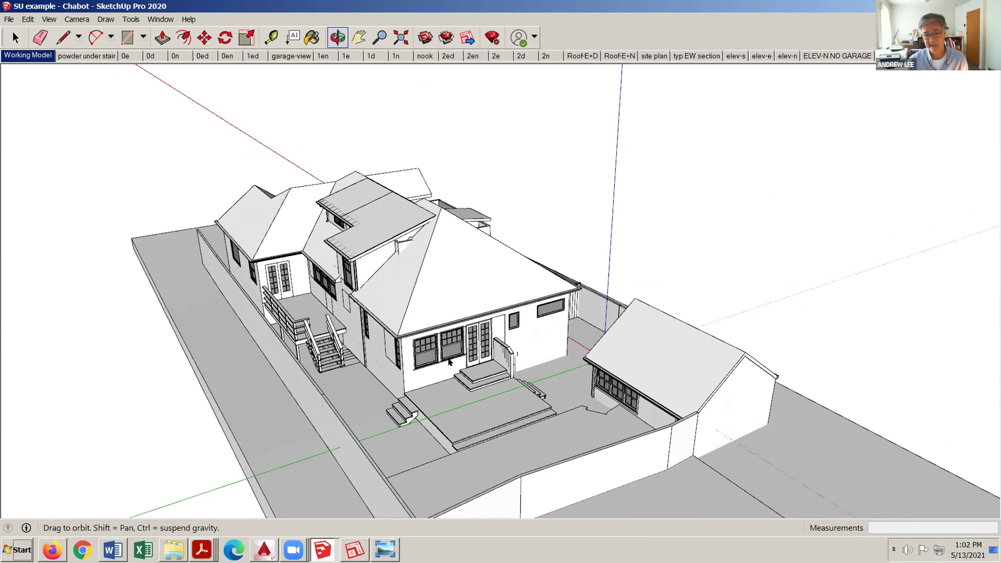
pyautogui.press('space')
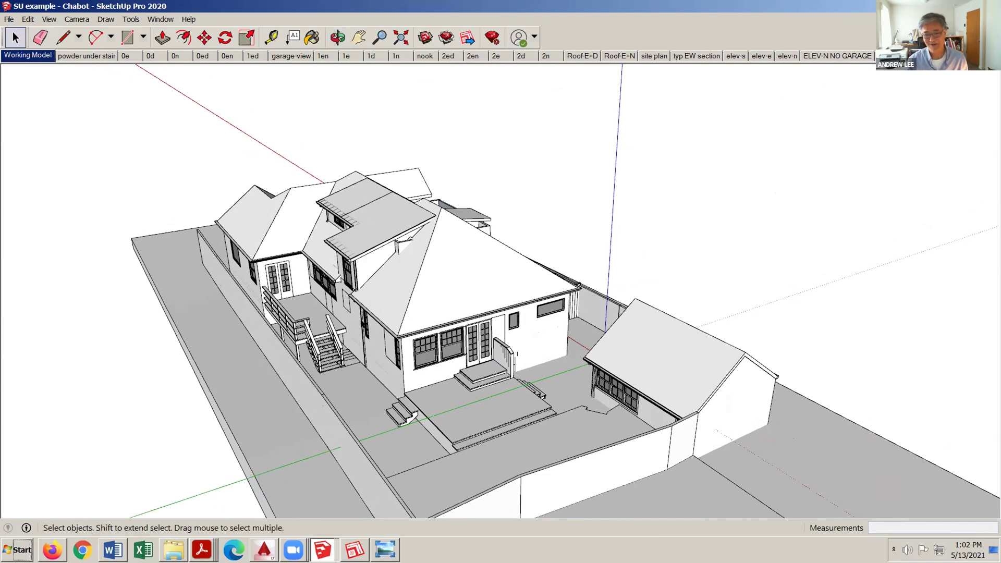
pyautogui.moveTo(301, 302); pyautogui.dragTo(412, 217, button='middle')
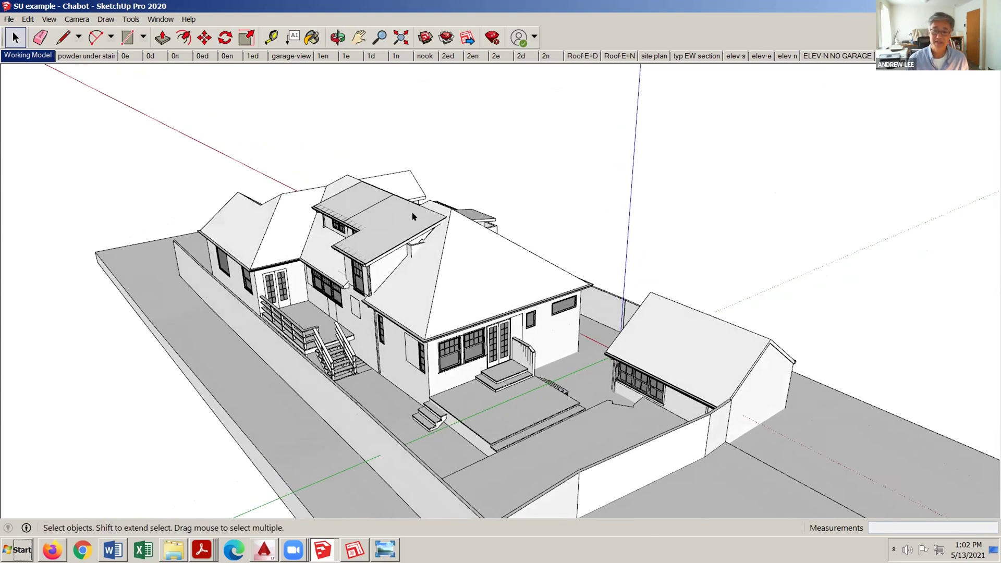
# Switch to the 2.SU demonstration kitchen model and inspect the sectioned kitchen and its section plane in 3D
pyautogui.click(321, 549)
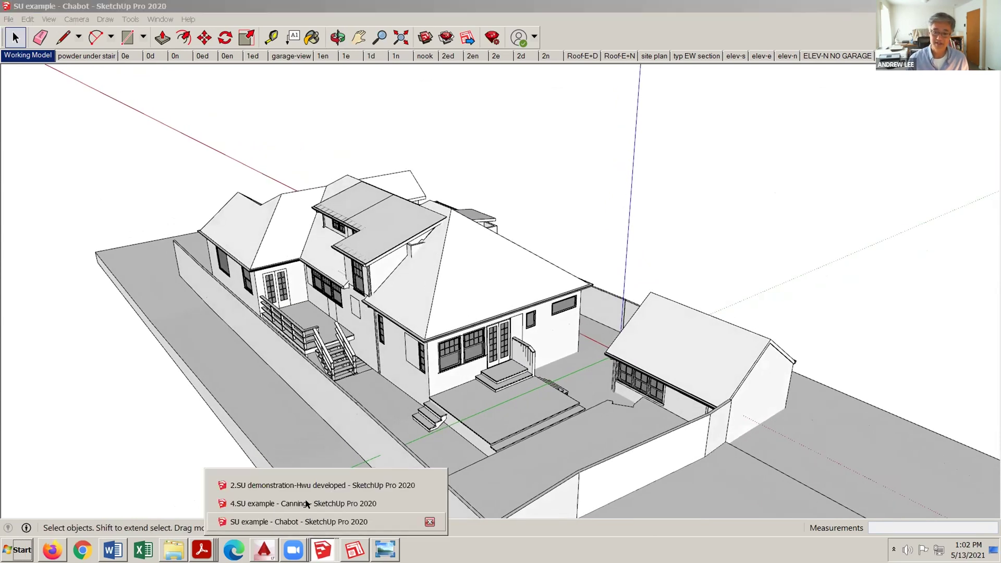
pyautogui.click(314, 481)
pyautogui.moveTo(397, 344); pyautogui.dragTo(573, 360, button='middle')
pyautogui.scroll(-3, 515, 299)
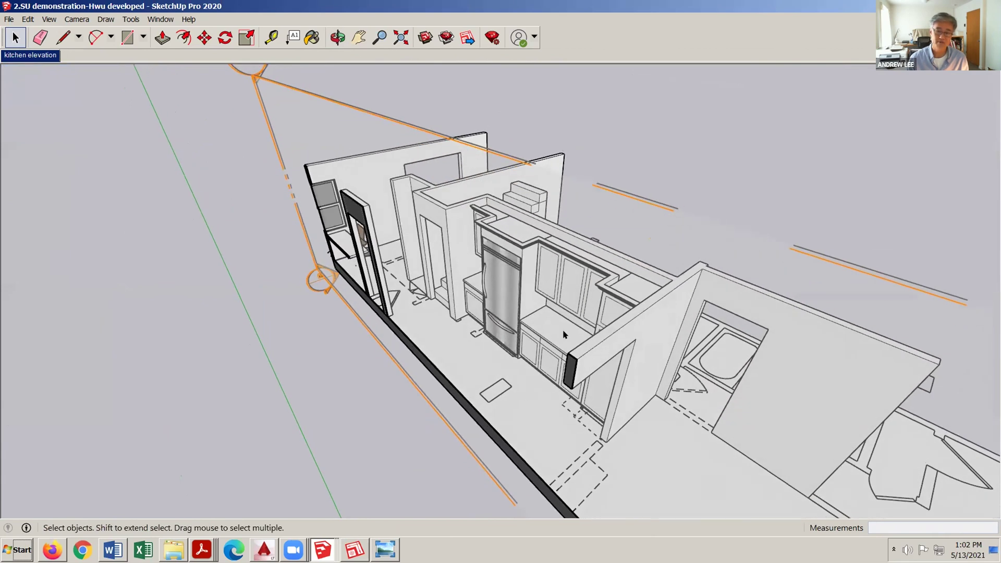
pyautogui.moveTo(582, 314); pyautogui.dragTo(327, 283, button='middle')
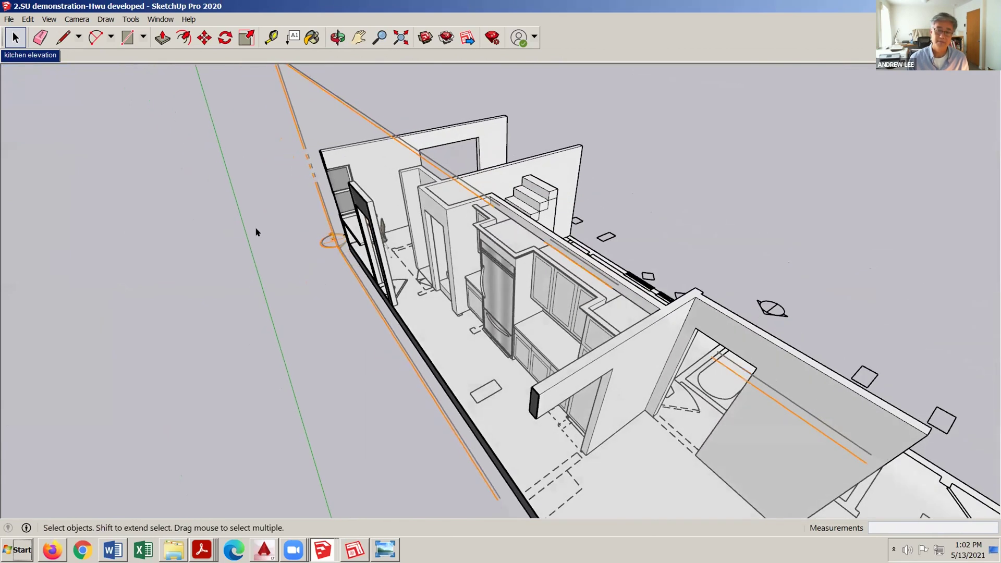